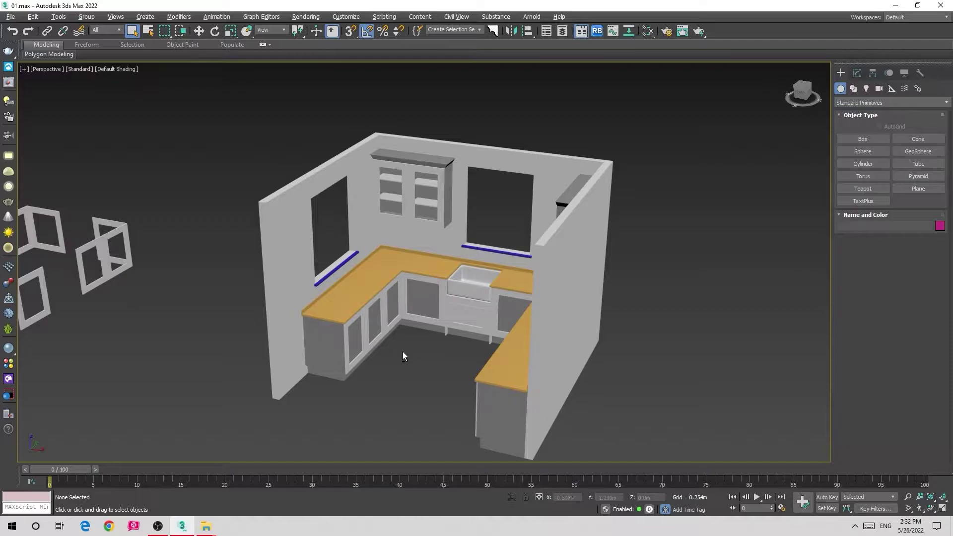
Orbit the kitchen to a near-frontal view and zoom in and out
mouse_move(402, 351)
middle_mouse_down("alt")
mouse_move(477, 312)
mouse_move(445, 327)
mouse_move(488, 259)
mouse_move(480, 256)
mouse_move(454, 311)
middle_mouse_up("alt")
scroll(461, 278, "up", 3)
scroll(472, 288, "up", 2)
scroll(488, 259, "down", 1)
scroll(477, 273, "down", 2)
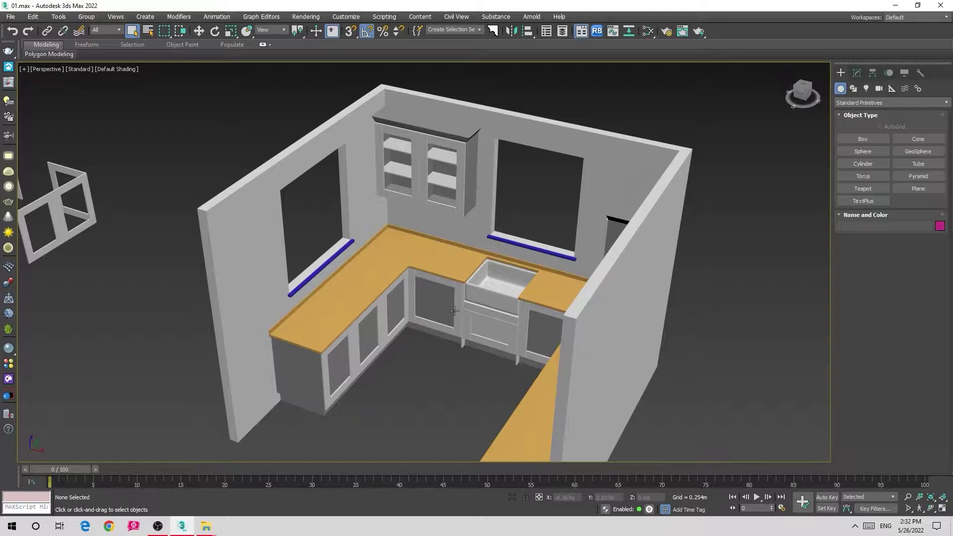
Pan and orbit down to a lower frontal view, then bring up File Explorer
mouse_move(454, 311)
middle_mouse_down()
mouse_move(449, 212)
mouse_move(461, 187)
mouse_move(450, 232)
middle_mouse_up()
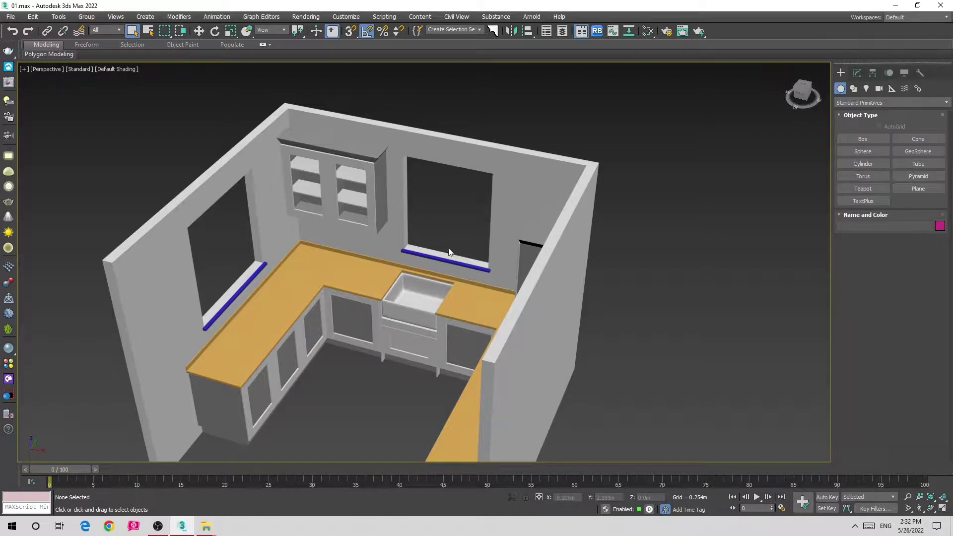
middle_click_drag(450, 232, 414, 269, "alt")
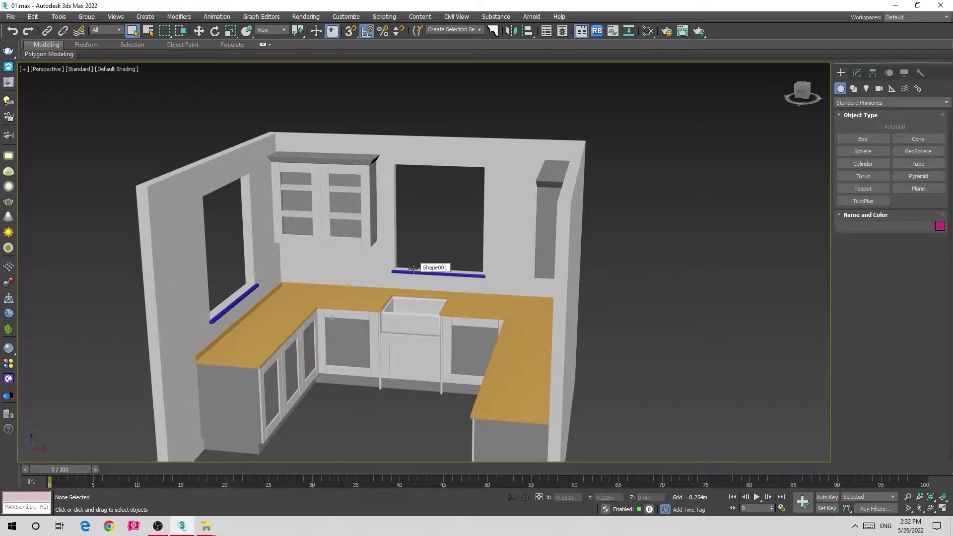
mouse_move(413, 269)
middle_mouse_down("alt")
mouse_move(410, 232)
mouse_move(331, 246)
middle_mouse_up("alt")
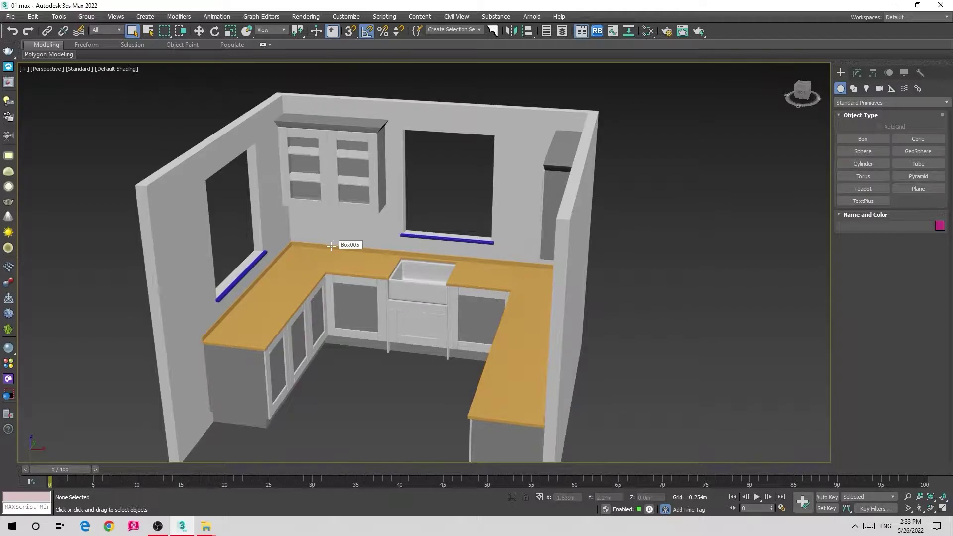
mouse_move(331, 246)
middle_mouse_down("alt")
mouse_move(346, 264)
mouse_move(360, 339)
middle_mouse_up("alt")
key("w")
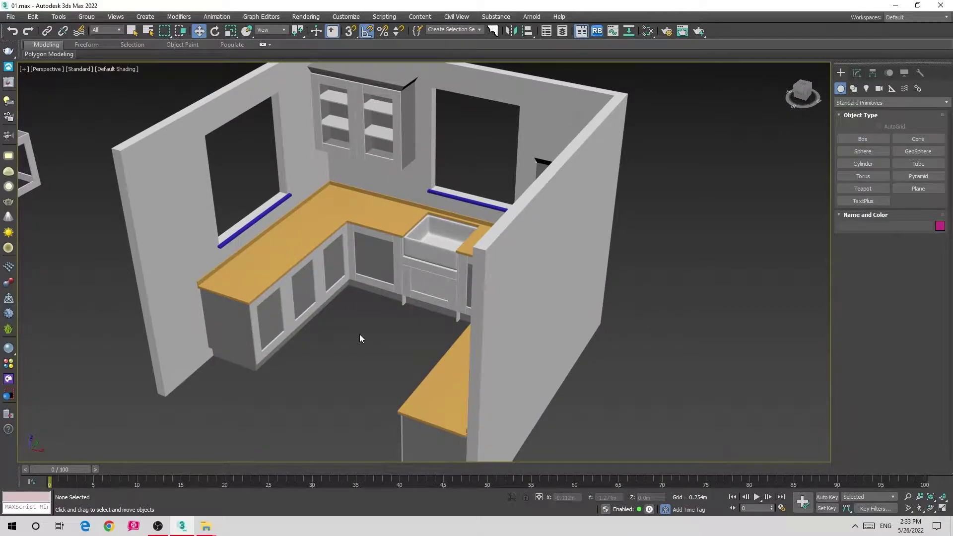
left_click(206, 526)
Browse the kitchen workshop's map, max and obj workshop kitchen subfolders
left_click(169, 452)
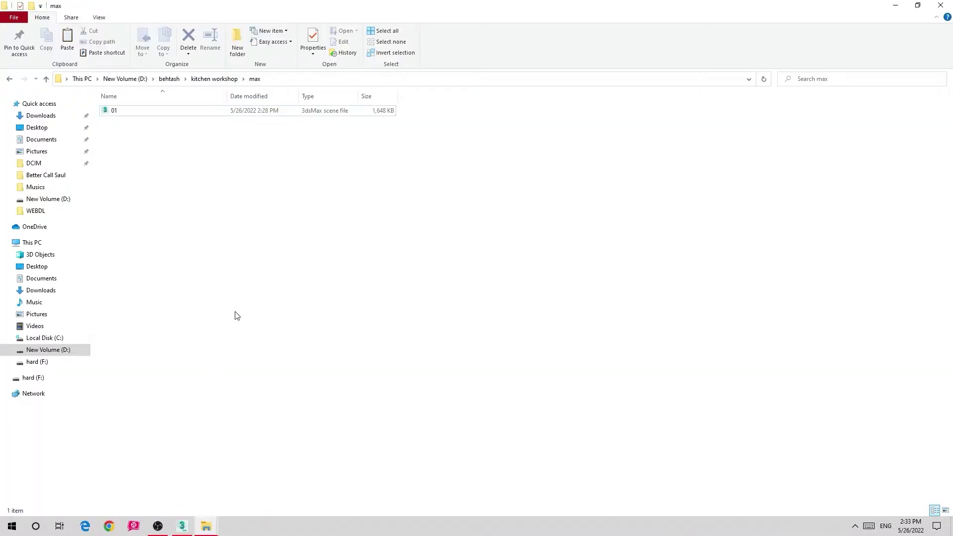
key("BackSpace")
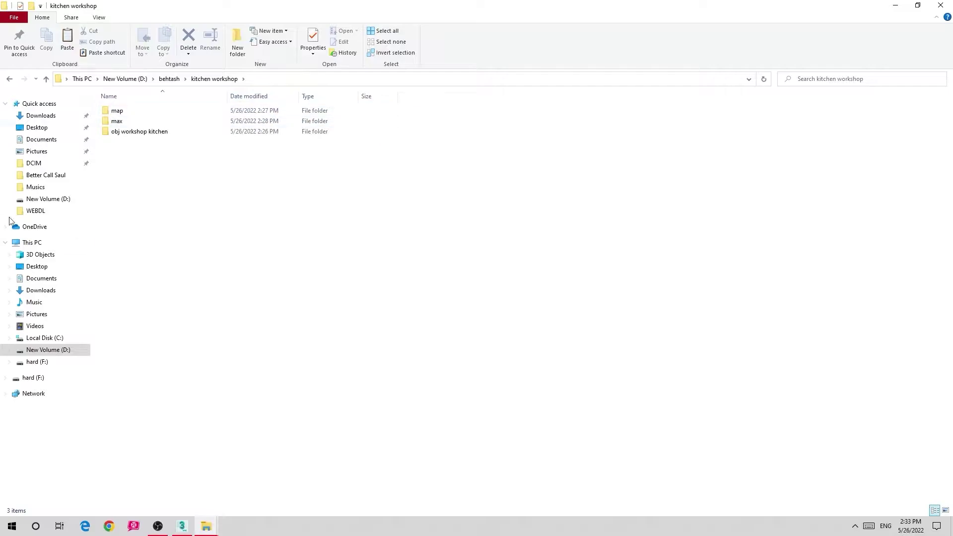
double_click(114, 111)
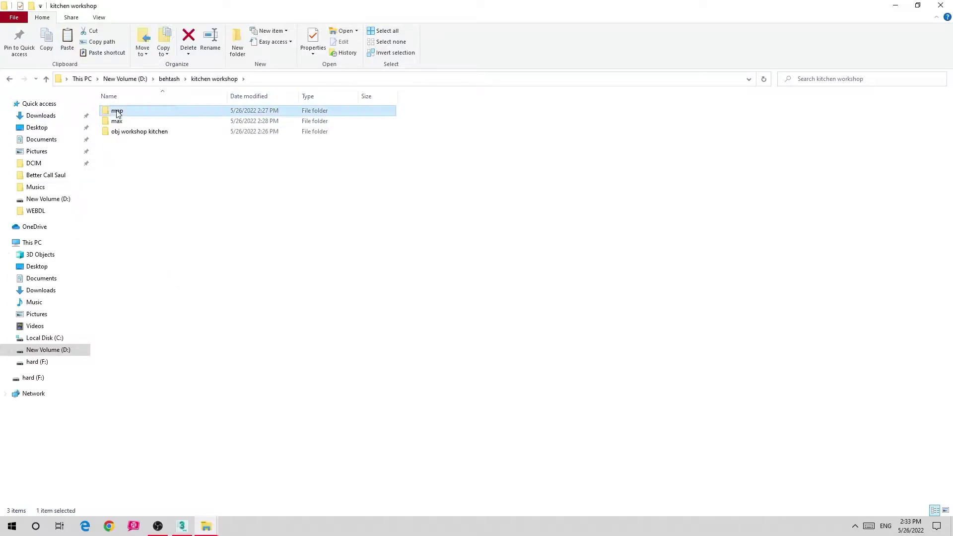
left_click(46, 79)
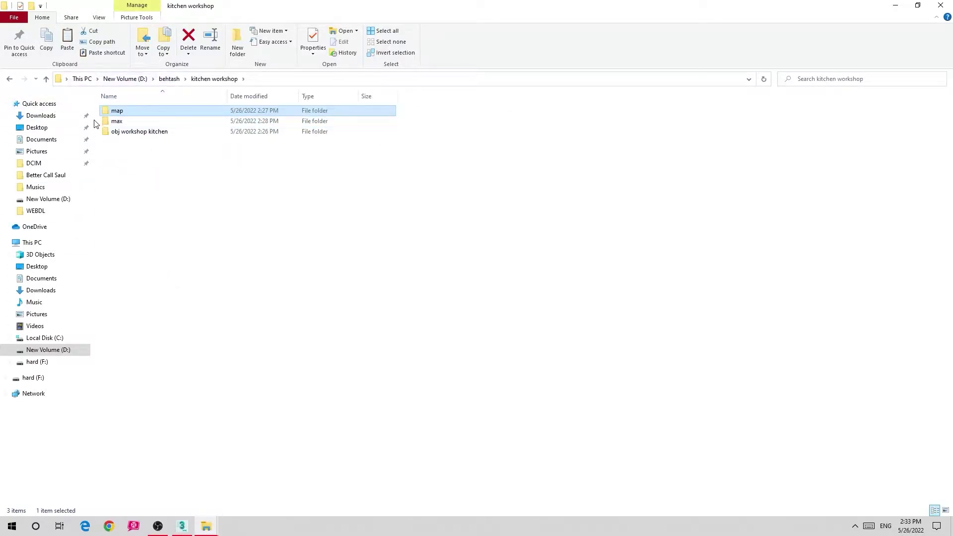
left_click(127, 122)
double_click(126, 122)
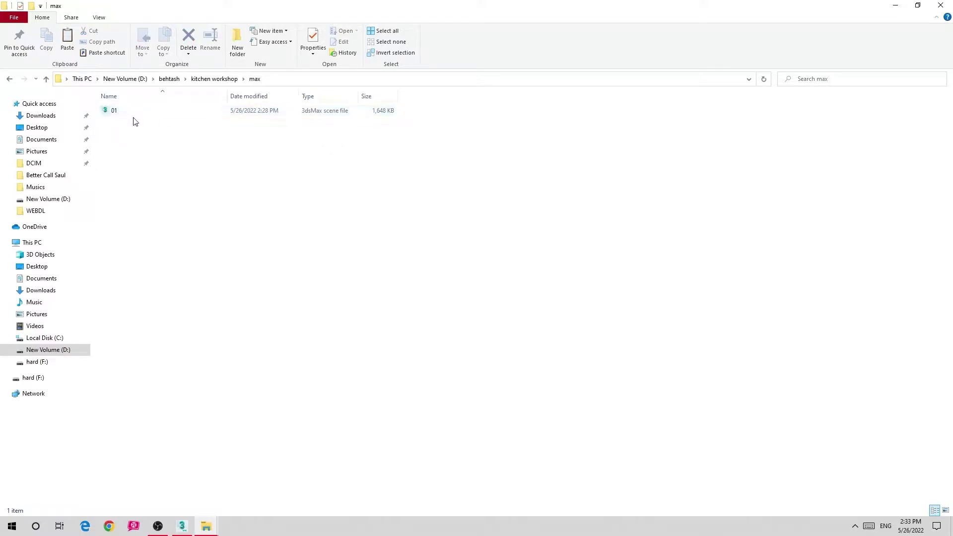
left_click(46, 79)
double_click(149, 133)
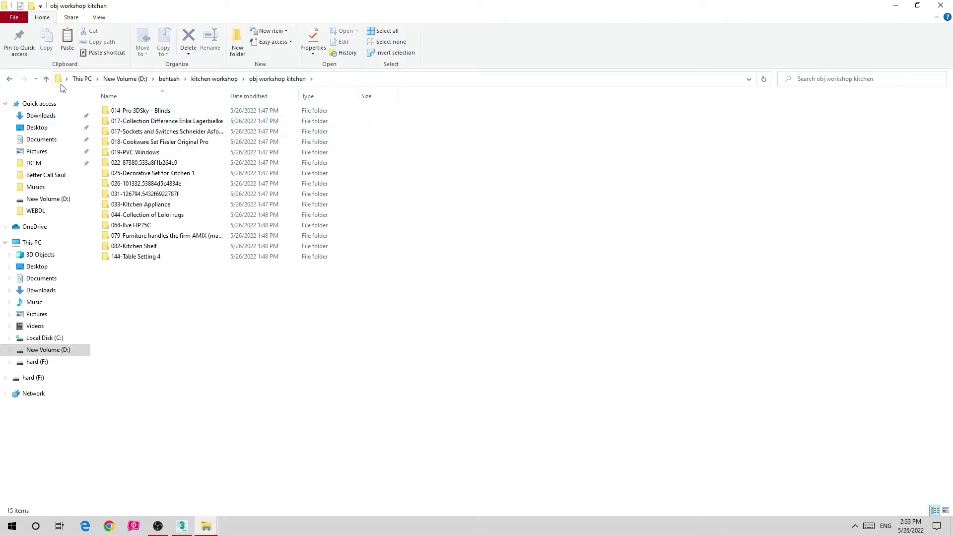
left_click(46, 80)
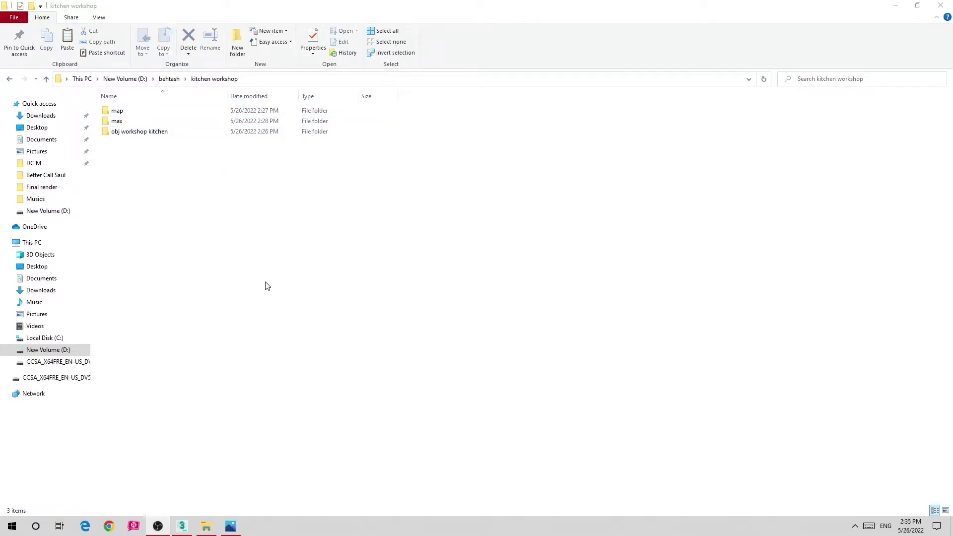
Open obj workshop kitchen, cancel an accidental drag-drop, and bring up the 01.jpg reference photo
double_click(121, 131)
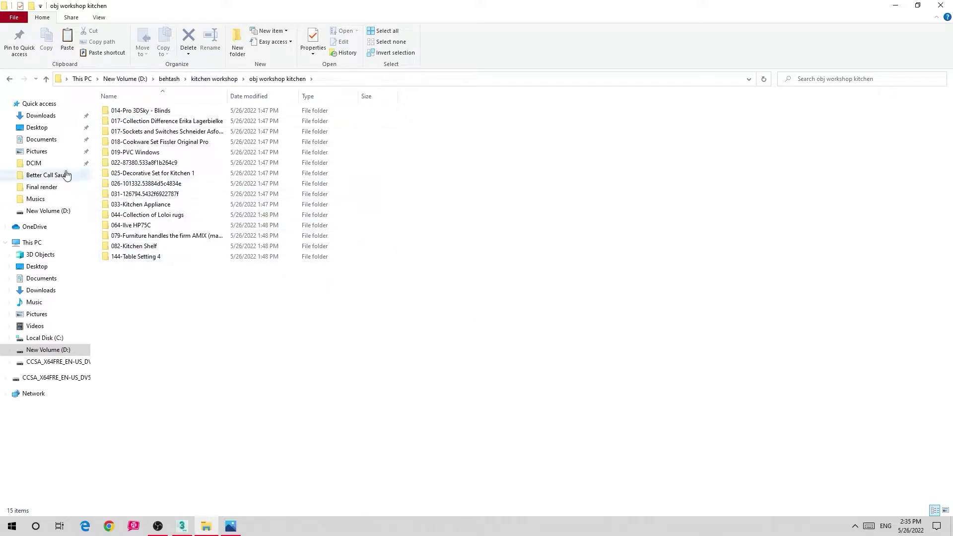
right_click_drag(129, 152, 147, 294)
left_click(204, 397)
left_click(230, 526)
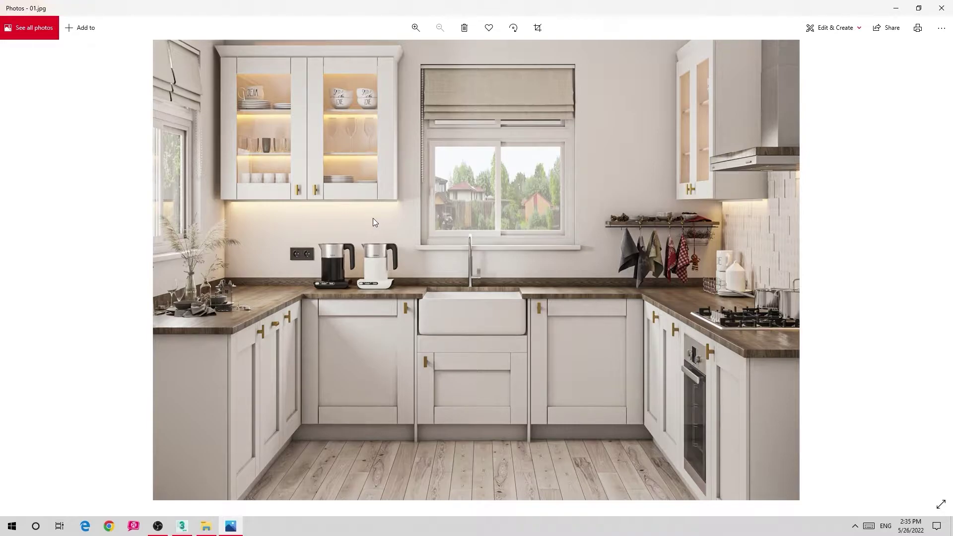
left_click(206, 526)
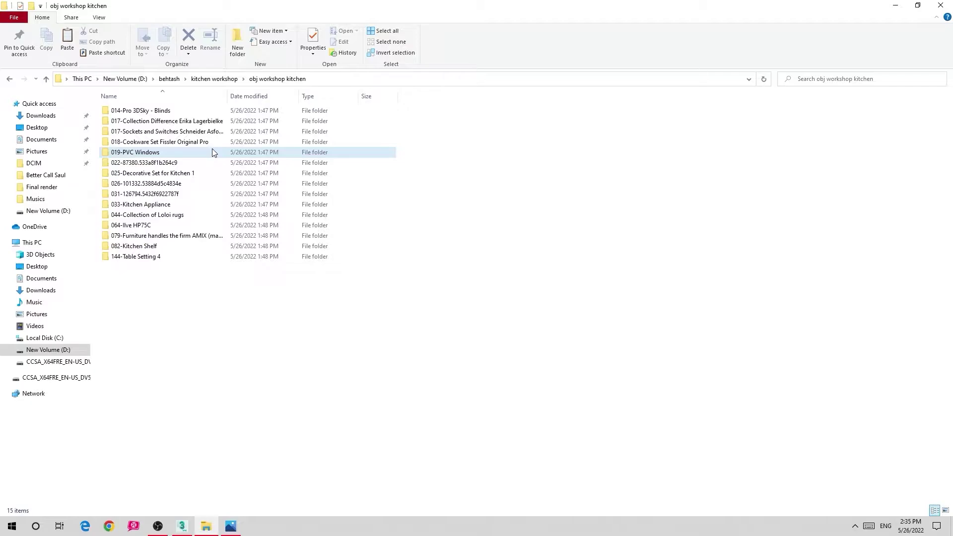
left_click(231, 526)
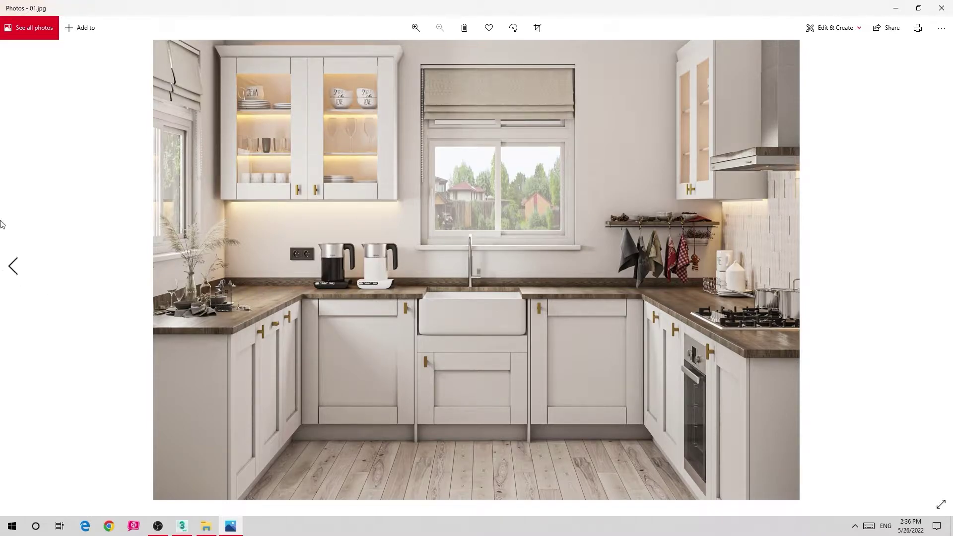
Merge the 2014.max blinds model into the scene and move it right of the room
left_click(208, 525)
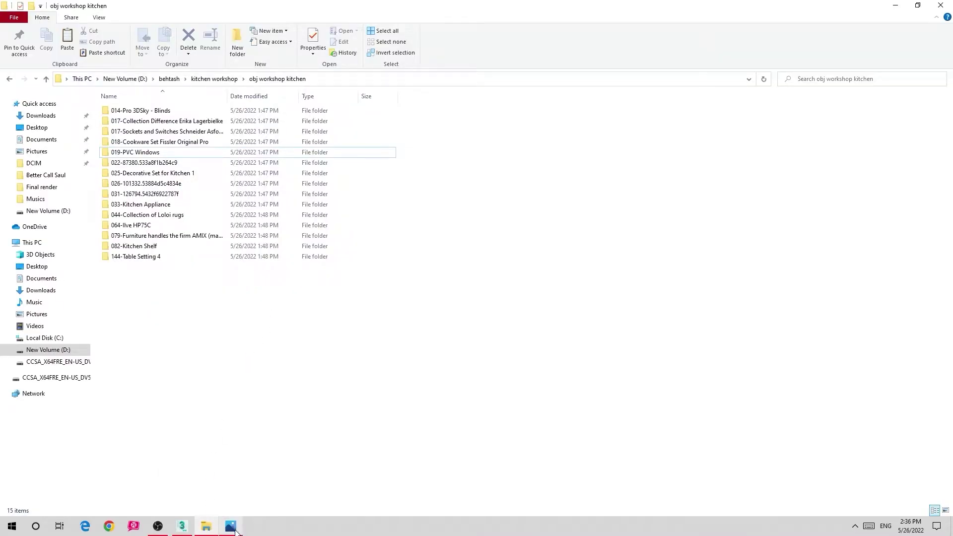
double_click(124, 111)
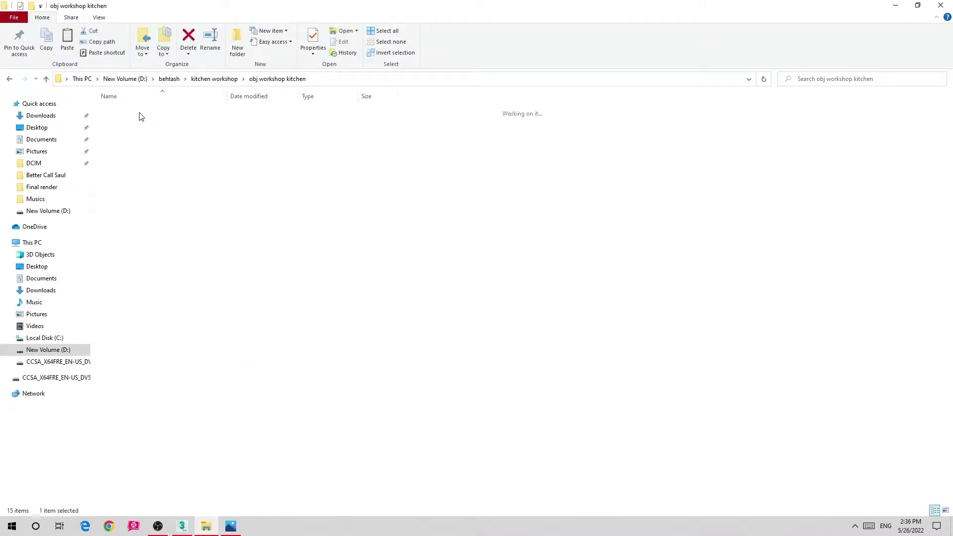
double_click(148, 110)
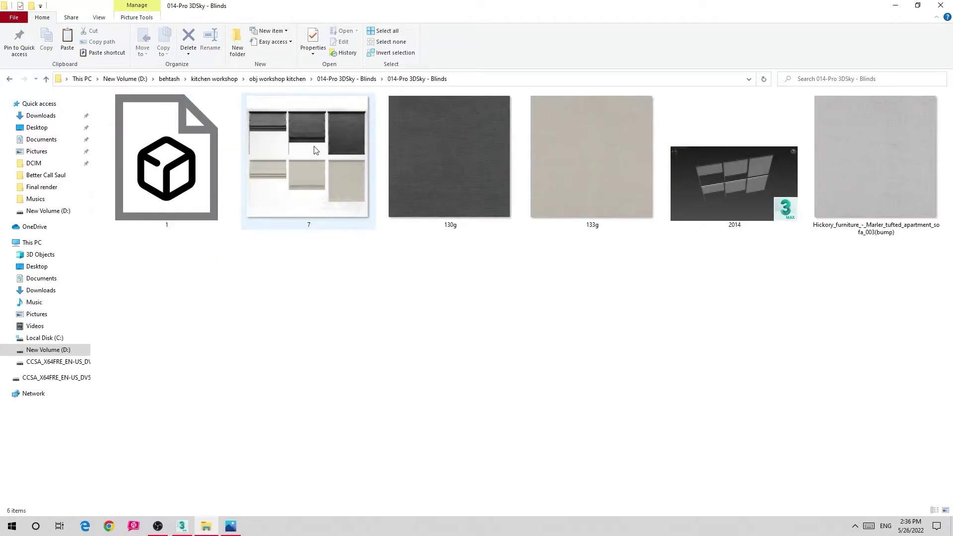
left_click_drag(733, 184, 316, 358)
left_click(332, 377)
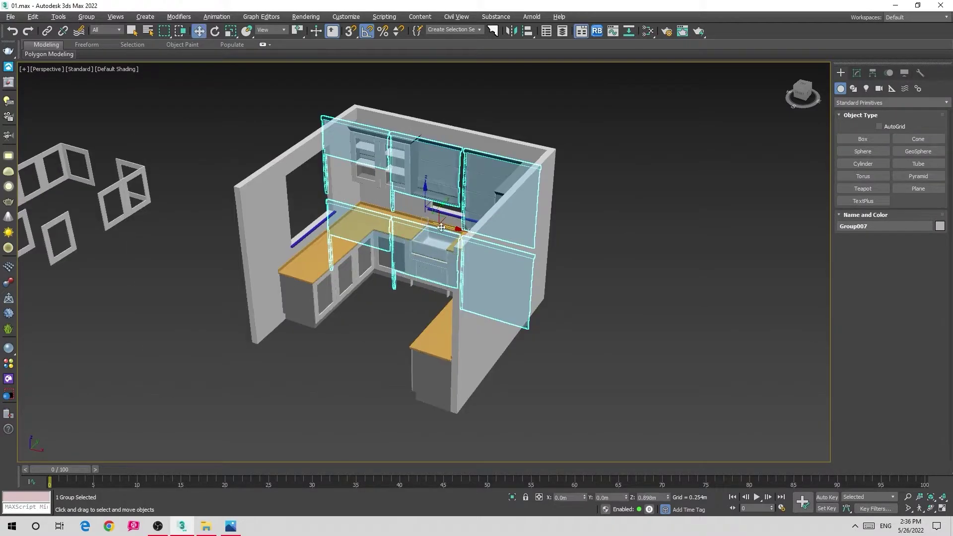
left_click_drag(455, 223, 744, 223)
middle_click_drag(744, 224, 469, 350, "alt")
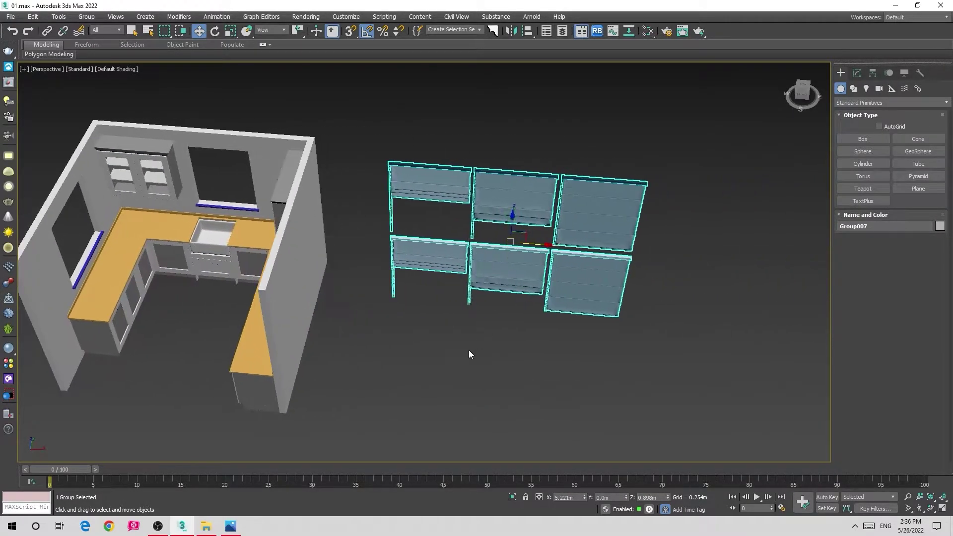
left_click(468, 350)
Open the nested 017-Collection asset folder, checking the reference photo along the way
left_click(206, 526)
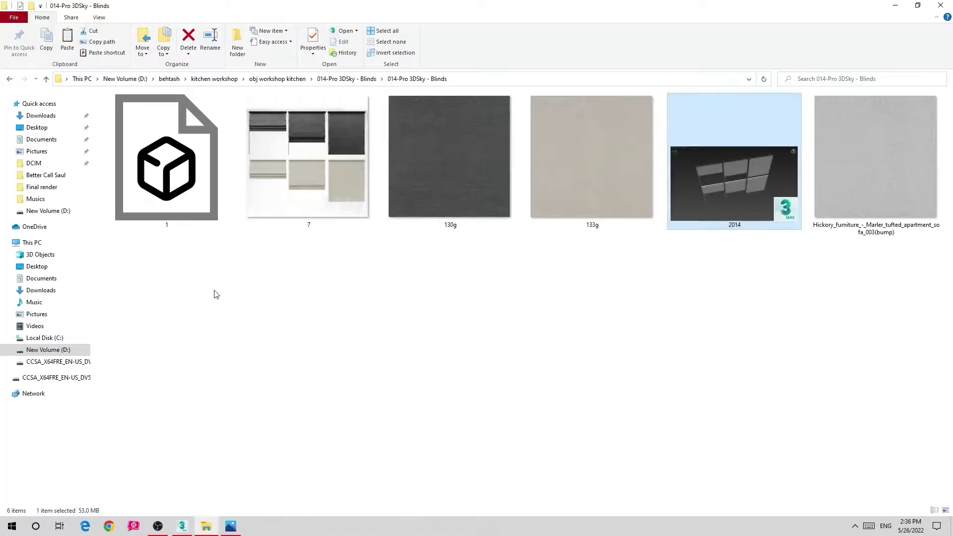
left_click(46, 79)
left_click(46, 79)
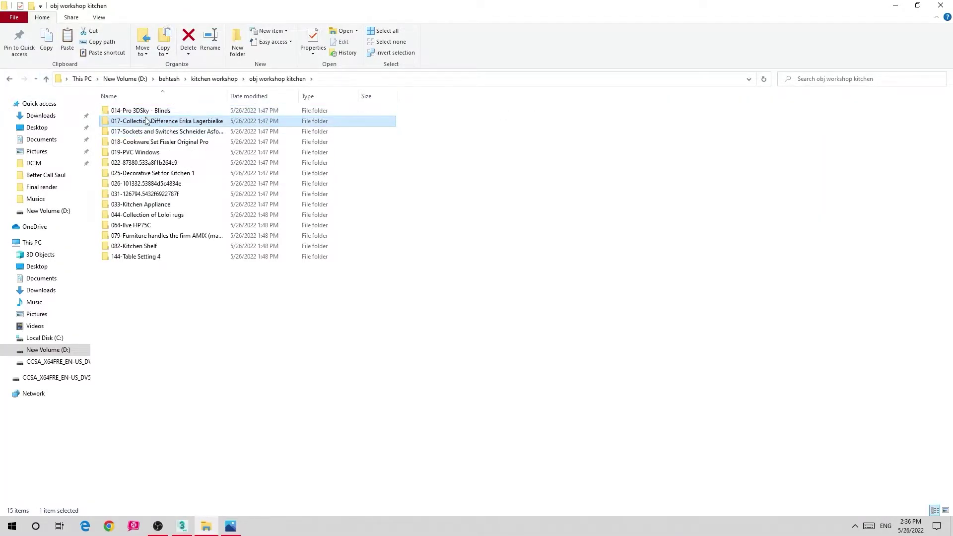
double_click(147, 120)
mouse_move(205, 526)
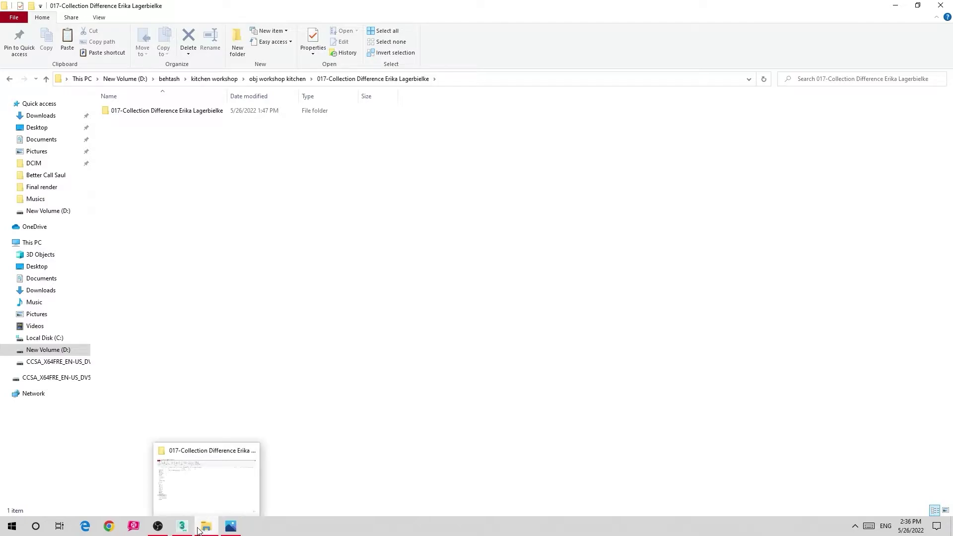
left_click(230, 526)
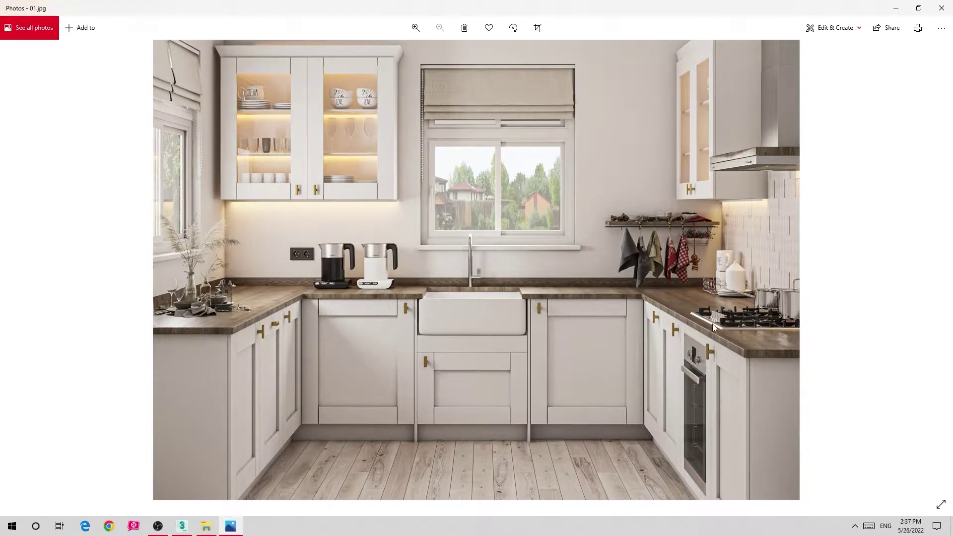
left_click(208, 526)
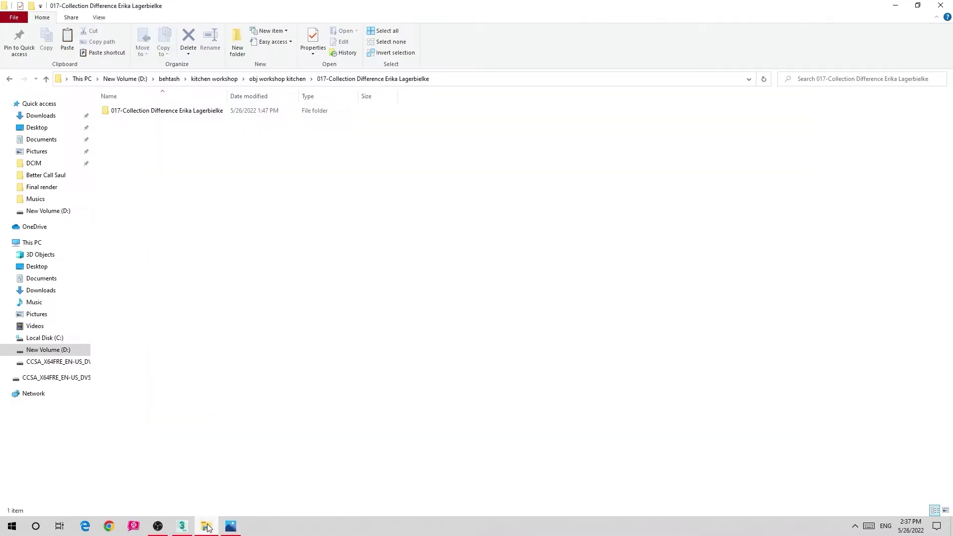
double_click(119, 111)
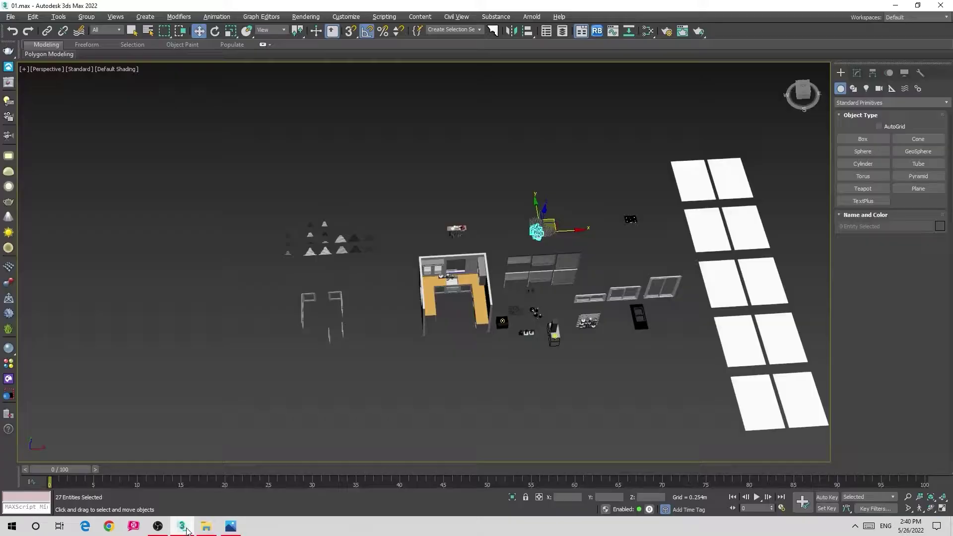
Orbit to a lower frontal view and open Asset Tracking (Shift+T) listing missing files
mouse_move(388, 311)
middle_mouse_down("alt")
mouse_move(442, 293)
mouse_move(481, 298)
mouse_move(581, 236)
mouse_move(425, 284)
mouse_move(449, 268)
mouse_move(451, 281)
middle_mouse_up("alt")
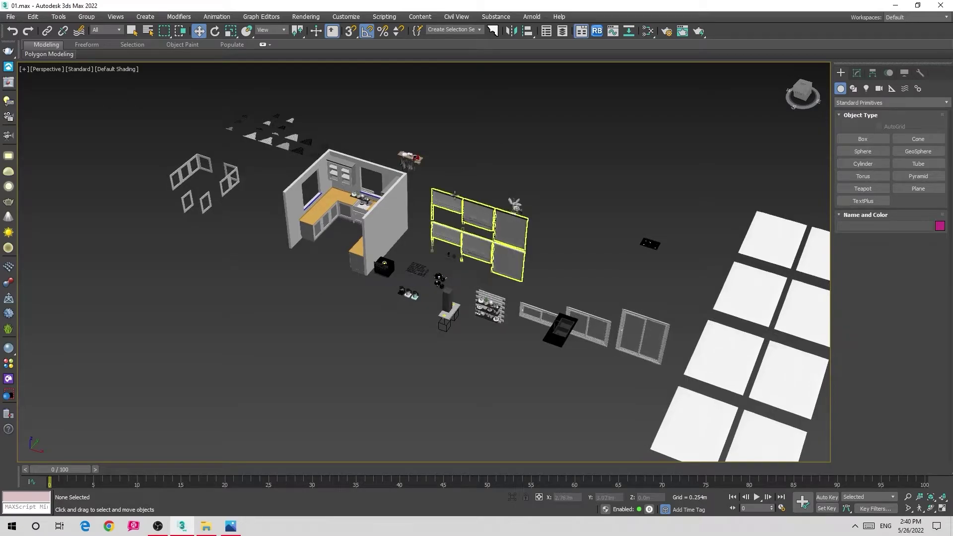
mouse_move(362, 206)
middle_mouse_down("alt")
mouse_move(382, 220)
mouse_move(586, 267)
middle_mouse_up("alt")
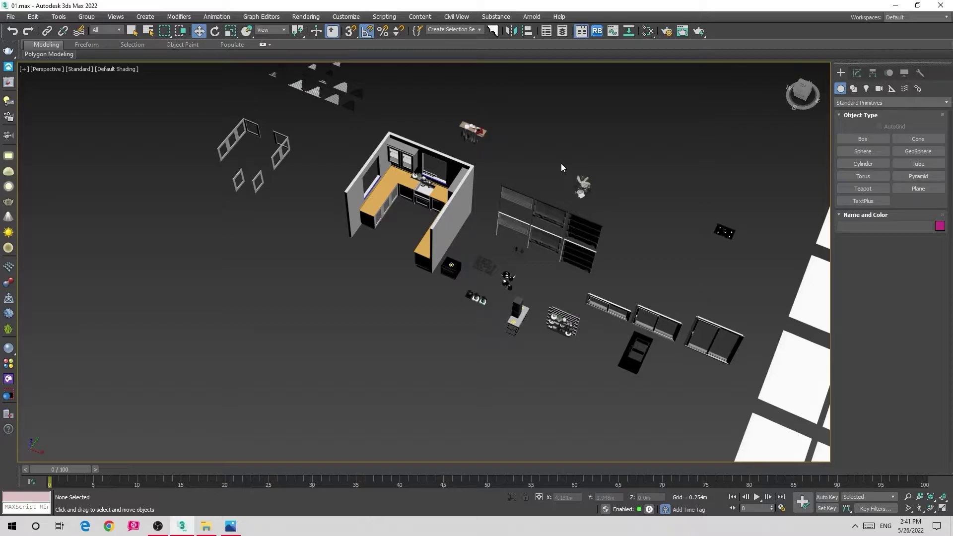
key("shift+t")
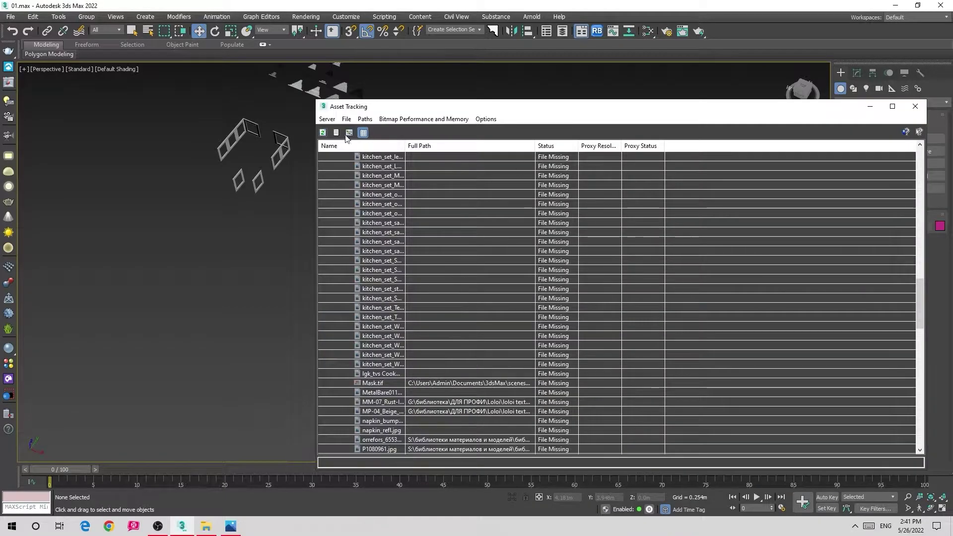
Scroll the Asset Tracking list, close it, and start the Relink Bitmaps script
scroll(683, 248, "up", 5)
scroll(682, 249, "up", 8)
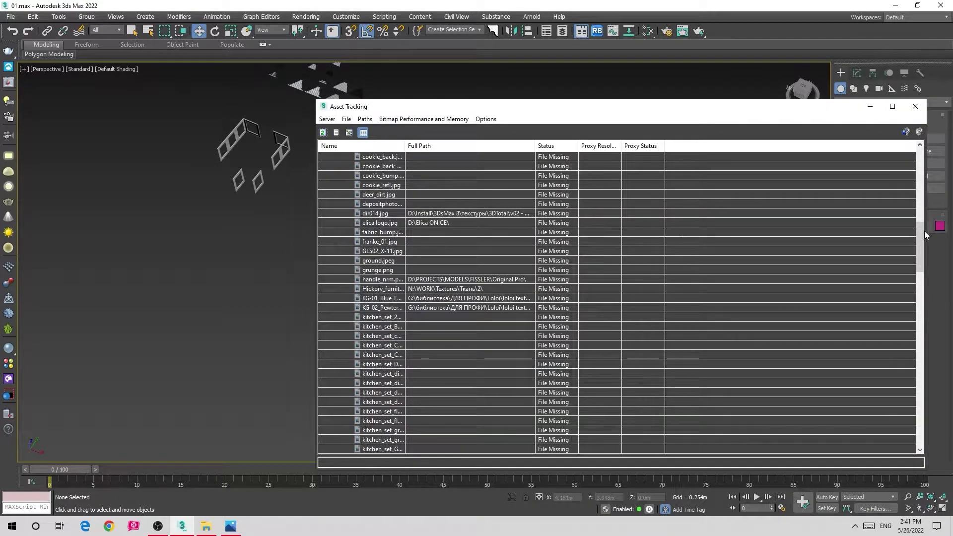
mouse_move(924, 234)
left_mouse_down()
mouse_move(909, 382)
mouse_move(898, 363)
mouse_move(892, 211)
mouse_move(902, 135)
left_mouse_up()
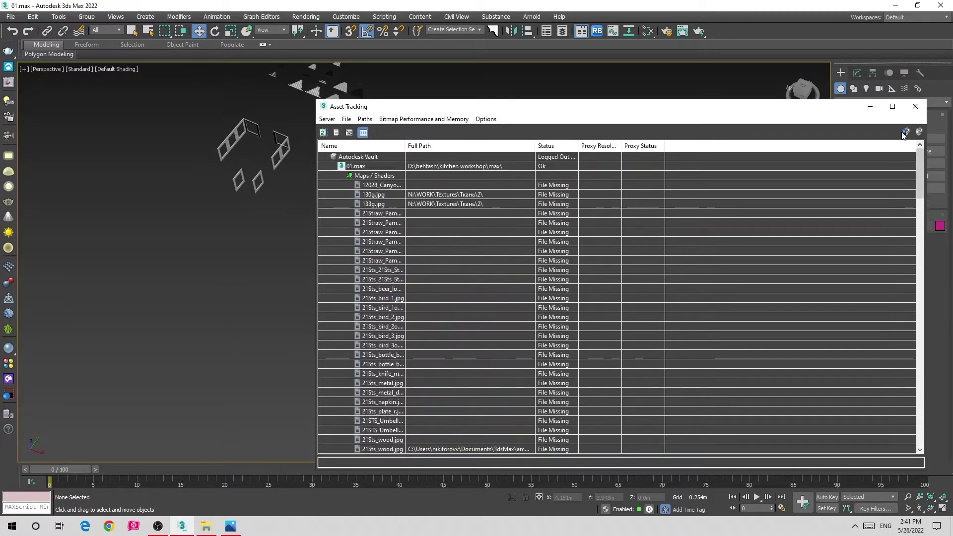
left_click(915, 106)
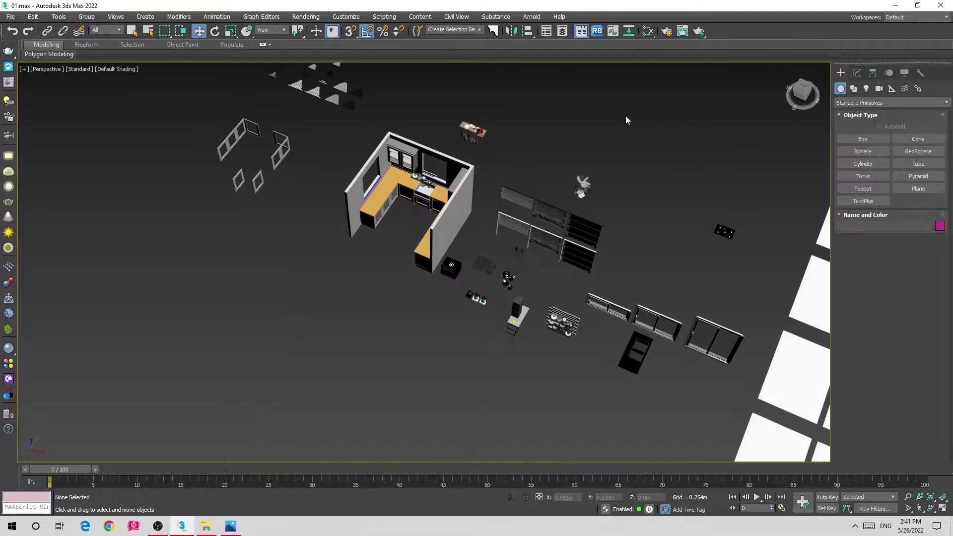
left_click(599, 33)
Relink the missing bitmaps using the D: drive's obj workshop kitchen folder as search path
left_click(601, 268)
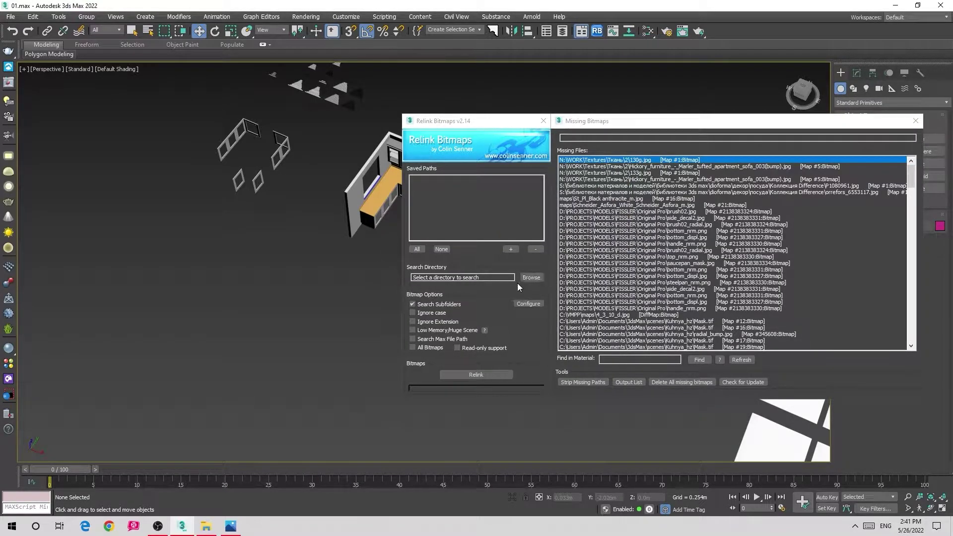
left_click(530, 278)
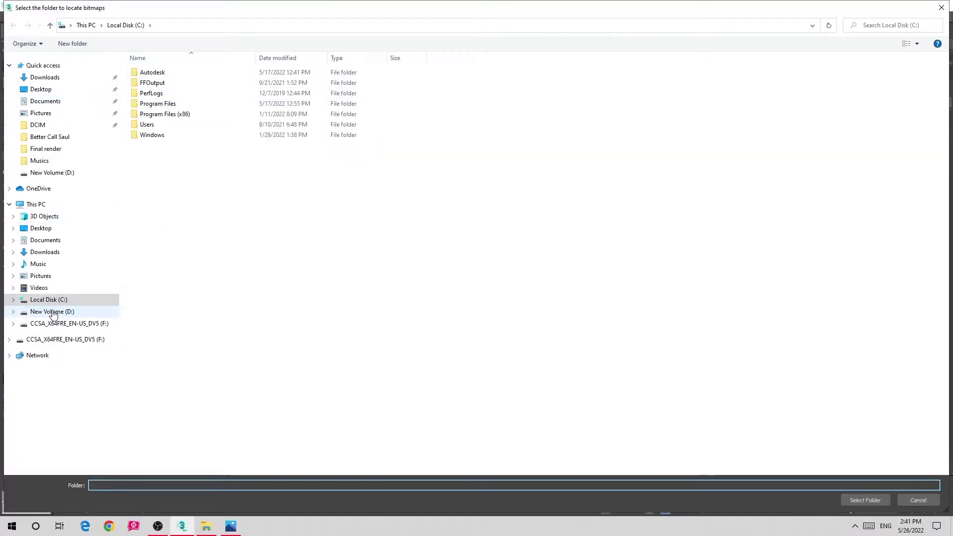
left_click(54, 312)
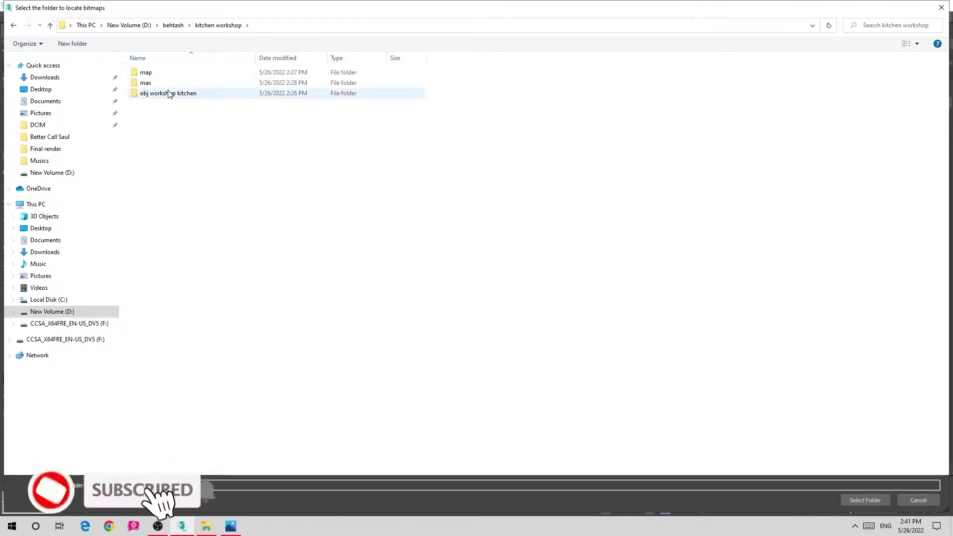
left_click(163, 95)
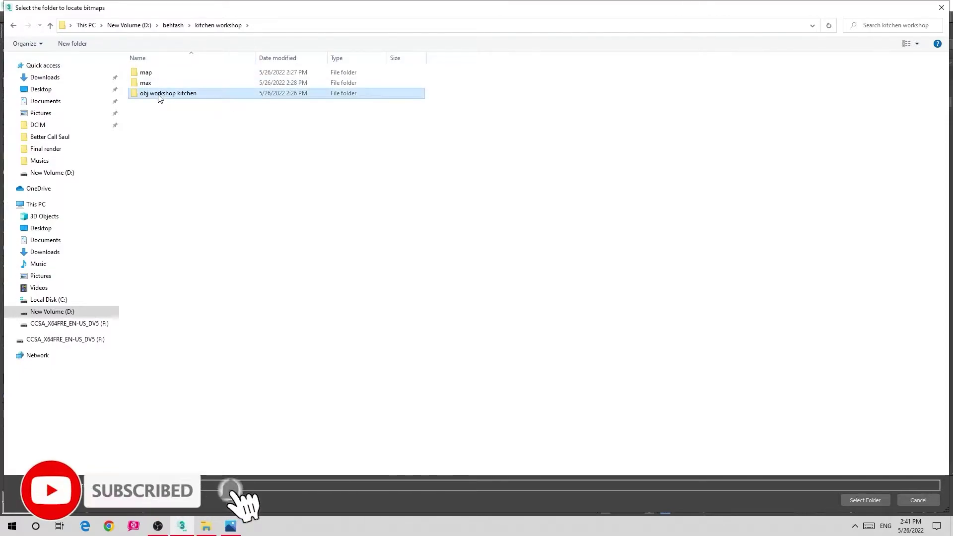
left_click(856, 501)
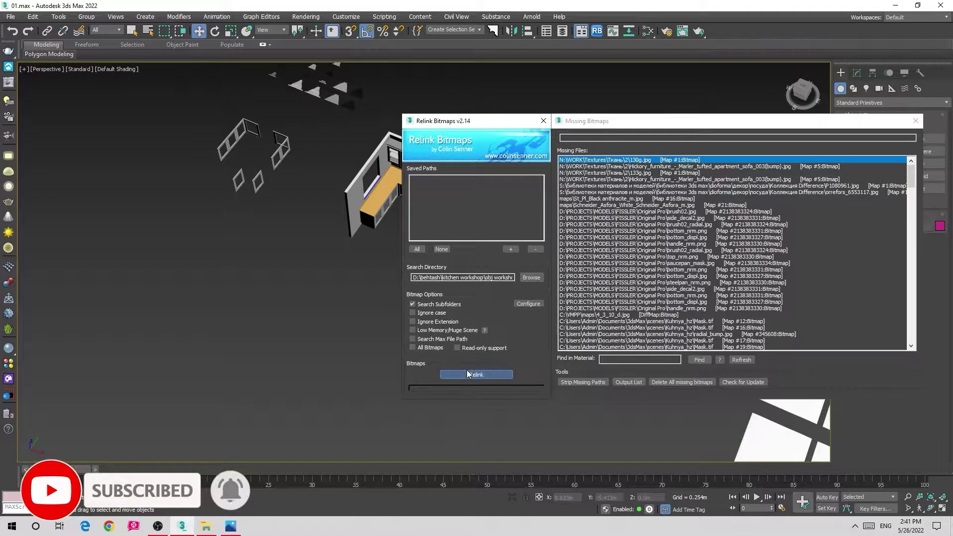
left_click(465, 375)
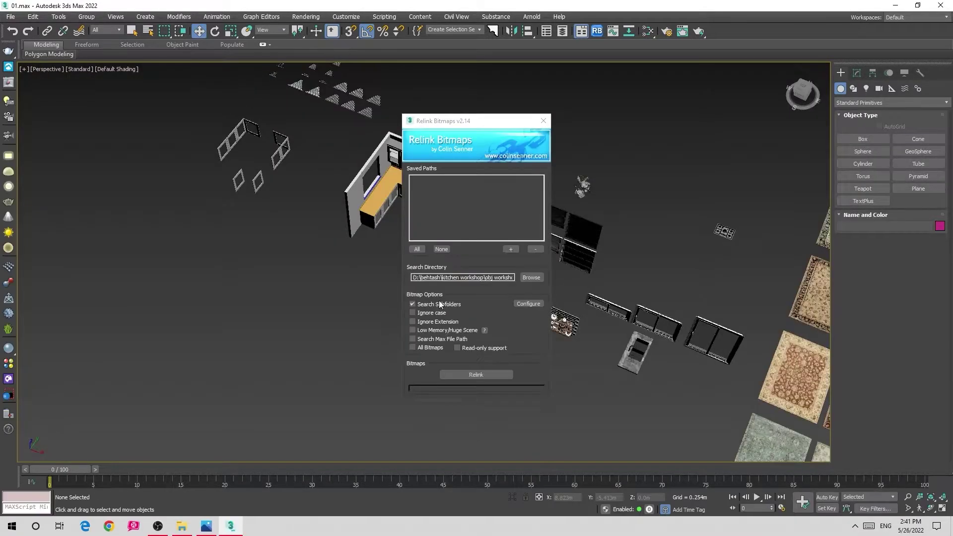
Zoom to extents and switch to a top wireframe view framing the whole scene
key("z")
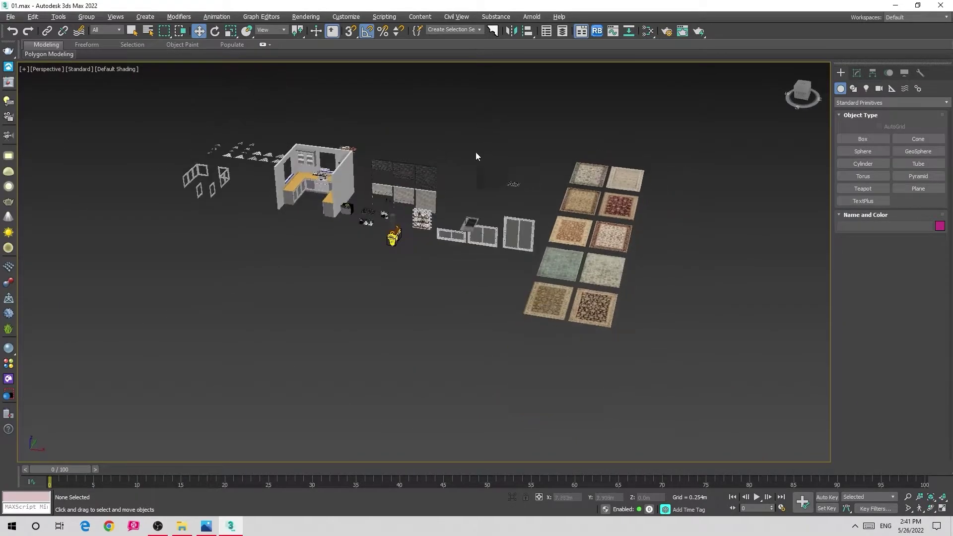
scroll(387, 193, "up", 2)
scroll(347, 198, "up", 5)
scroll(347, 199, "up", 3)
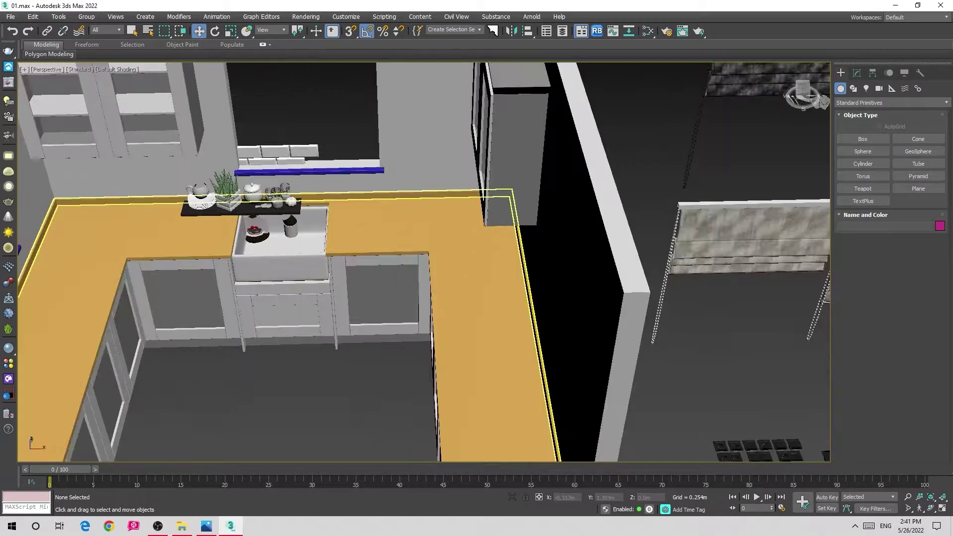
key("t")
key("z")
scroll(451, 240, "up", 5)
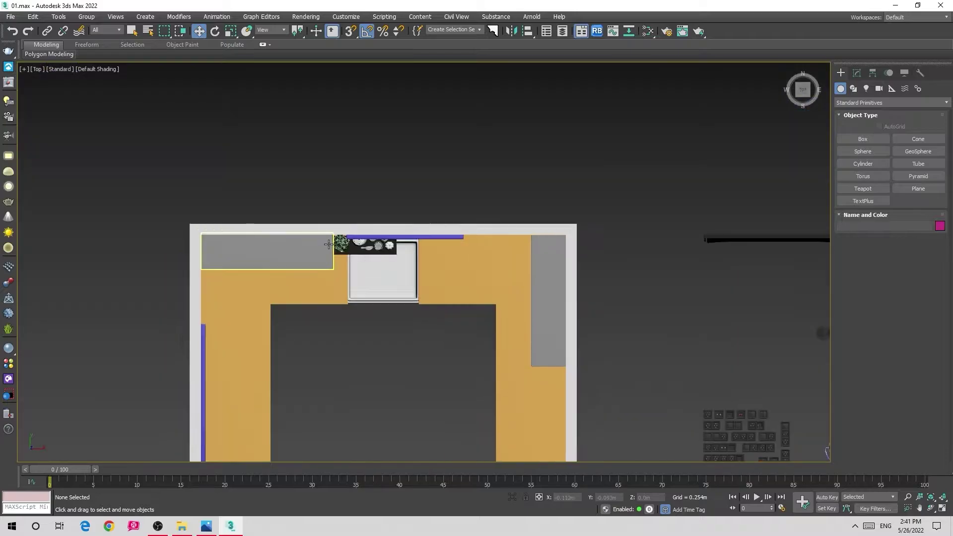
scroll(296, 186, "up", 2)
key("F3")
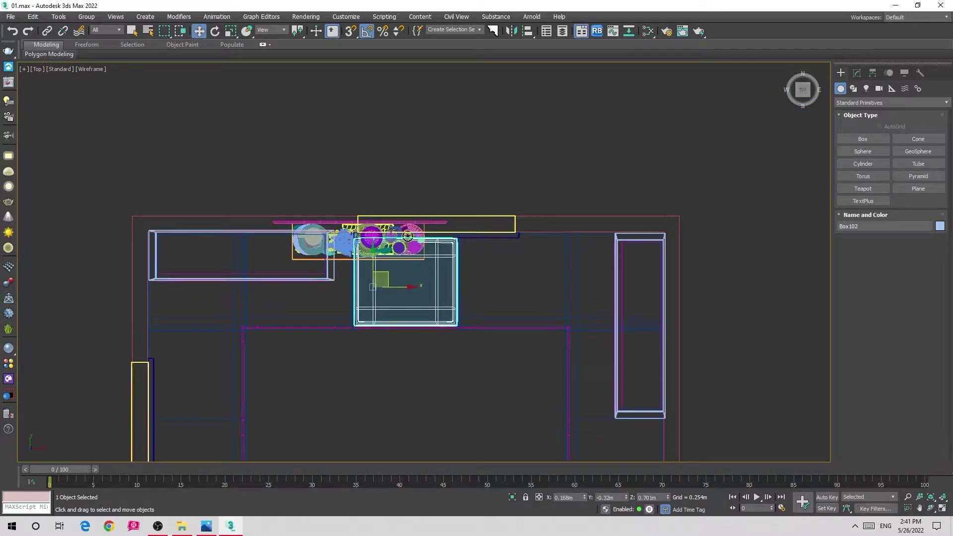
scroll(370, 181, "down", 3)
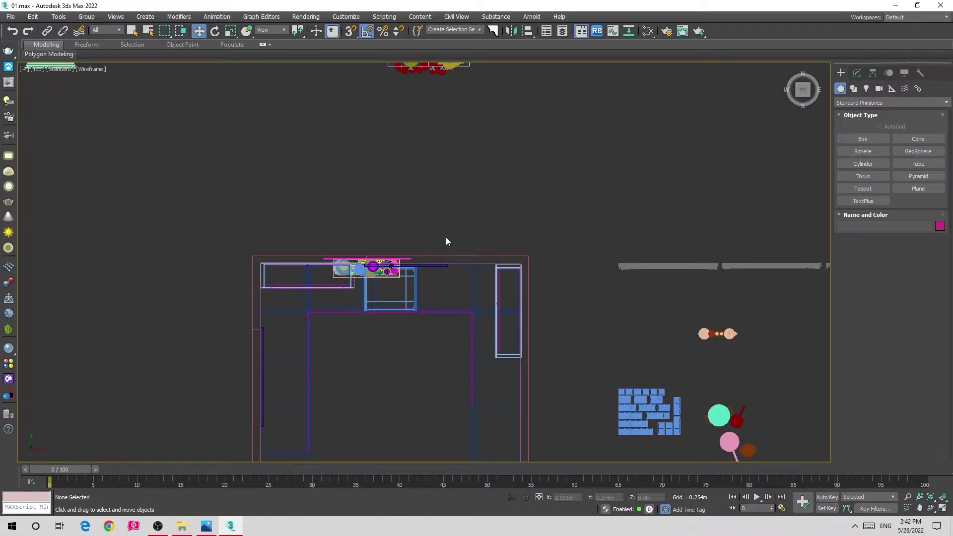
scroll(446, 237, "down", 4)
mouse_move(445, 236)
middle_mouse_down()
mouse_move(466, 231)
mouse_move(460, 238)
middle_mouse_up()
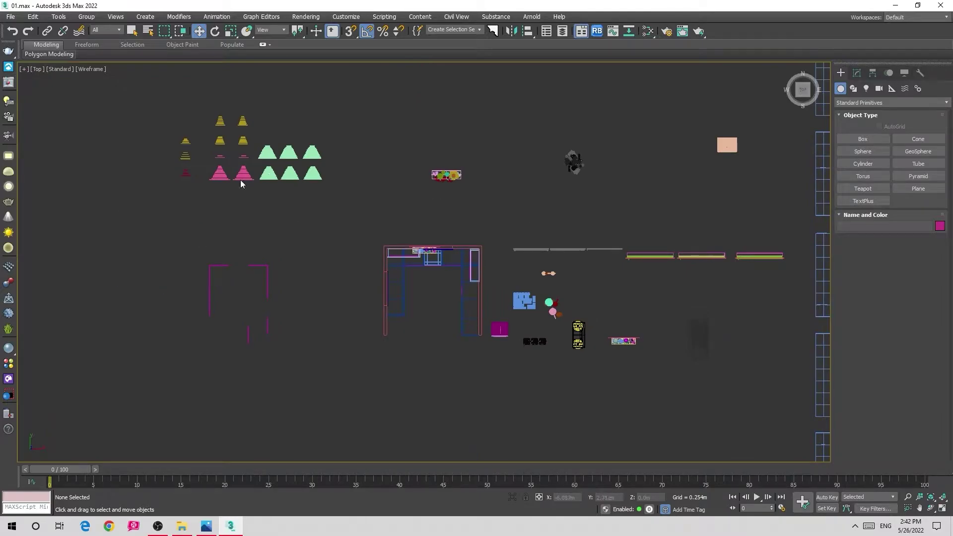
scroll(413, 245, "up", 3)
scroll(409, 242, "up", 3)
scroll(403, 237, "up", 3)
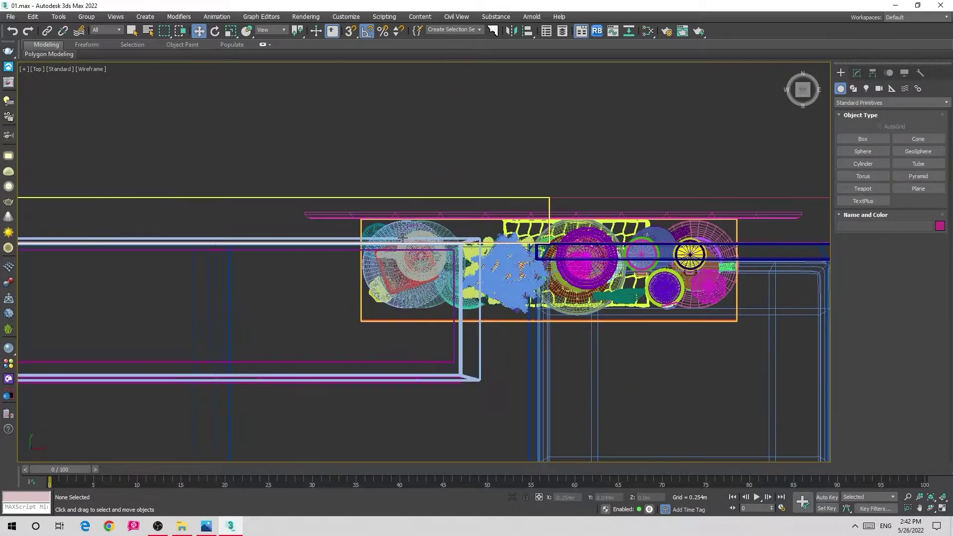
Orbit the perspective view around the kitchen, then return to the top view
key("p")
middle_click_drag(399, 237, 330, 202, "alt")
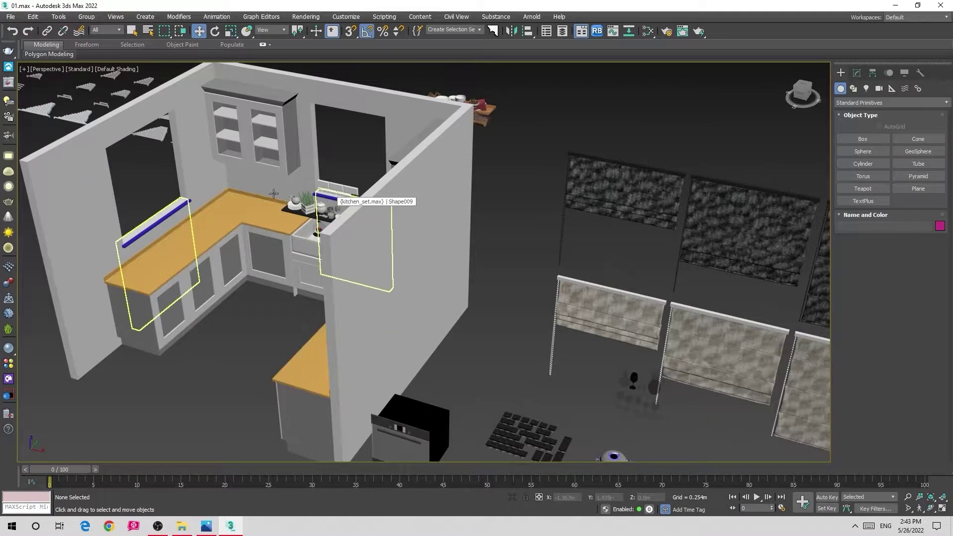
middle_click_drag(330, 203, 314, 211, "alt")
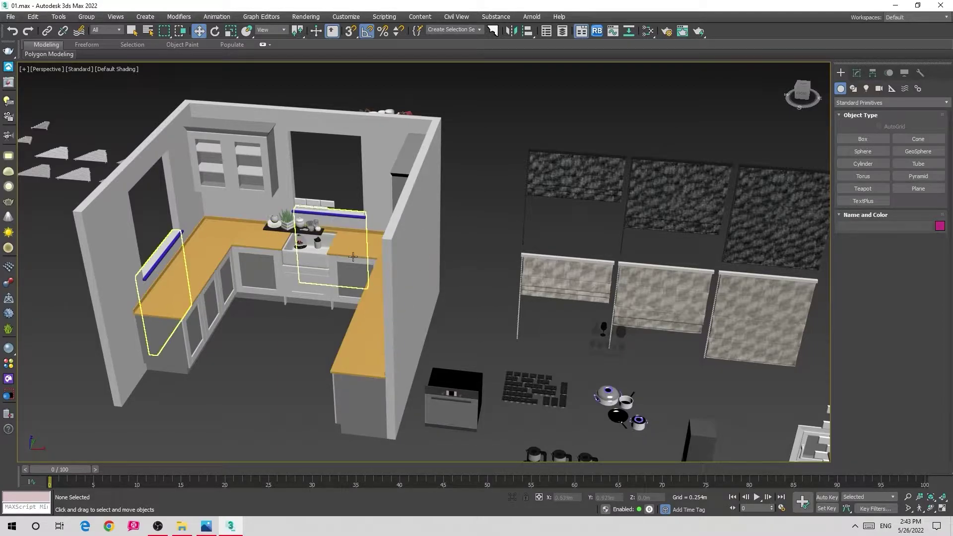
scroll(320, 253, "down", 5)
middle_click_drag(321, 253, 379, 222, "alt")
key("t")
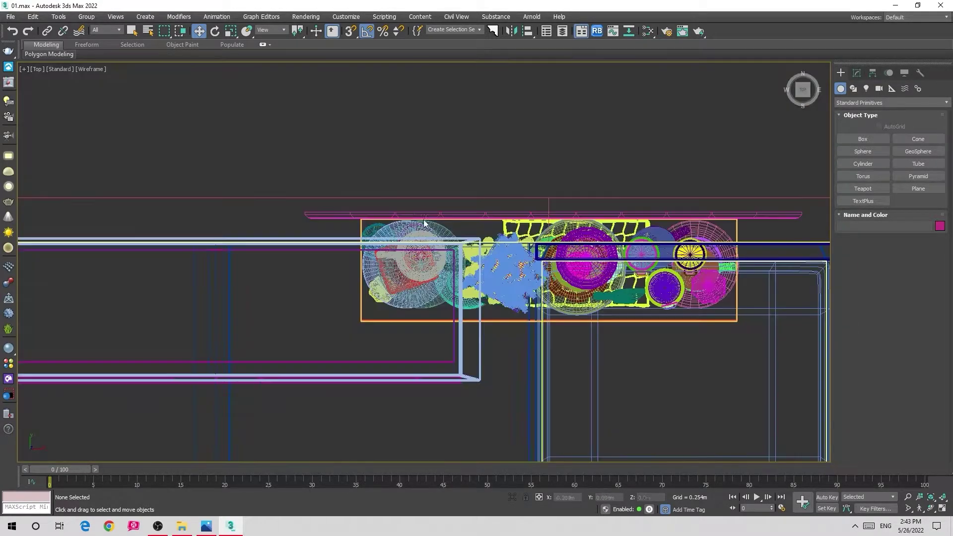
left_click_drag(383, 321, 380, 317)
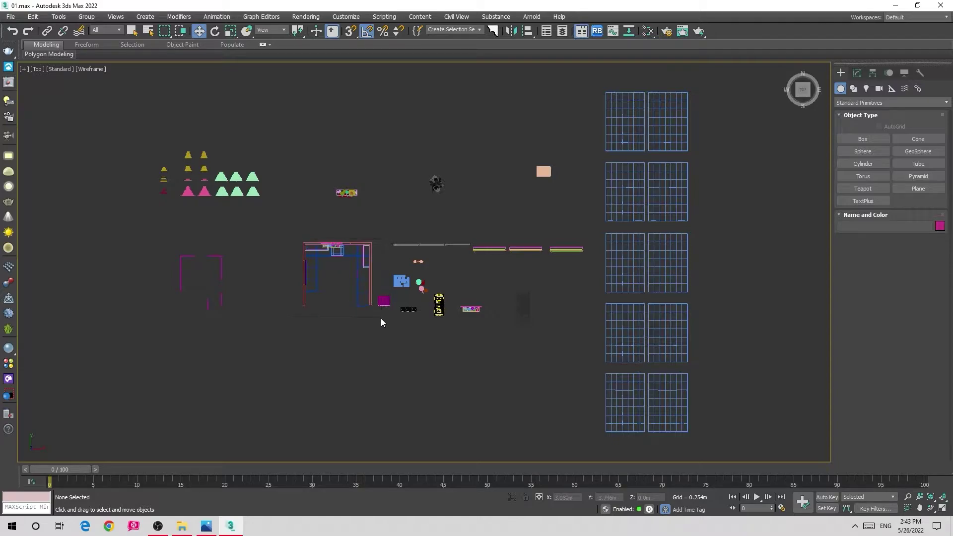
Hide the 78 selected kitchen objects to isolate the shelf
left_click_drag(292, 230, 376, 320)
right_click(325, 248)
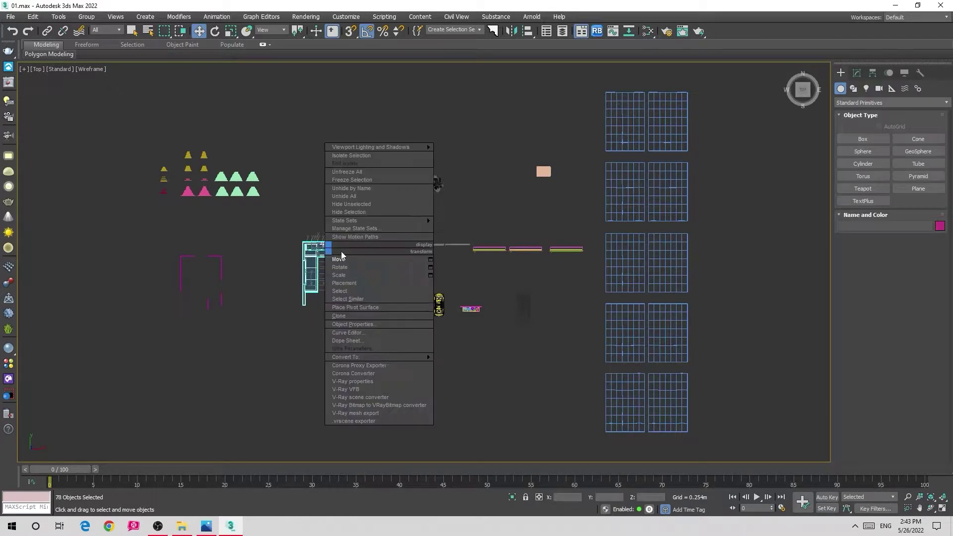
left_click(359, 212)
key("shift+z")
key("shift+z")
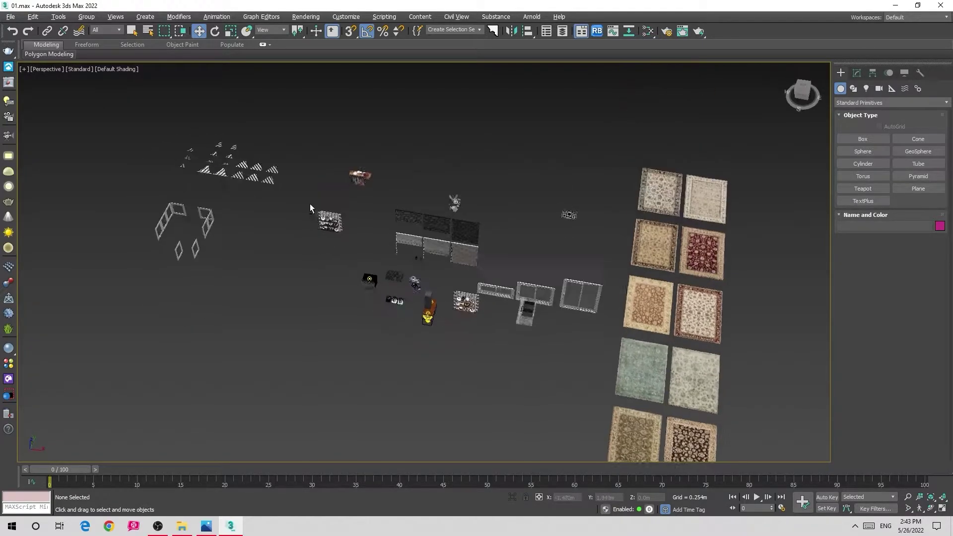
key("shift+z")
scroll(367, 216, "down", 5)
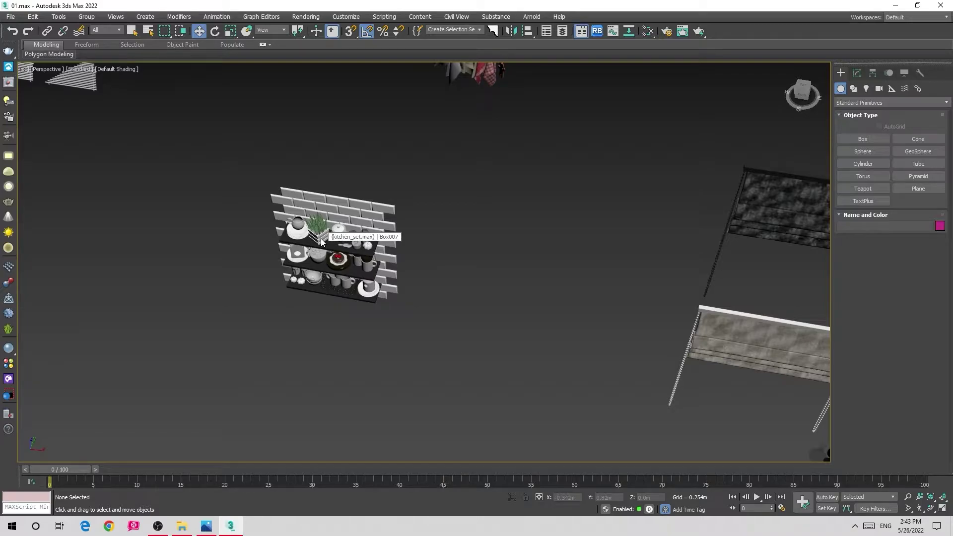
Remove the kitchen_set.max shelf XRef scene, then unhide all hidden objects
key("x")
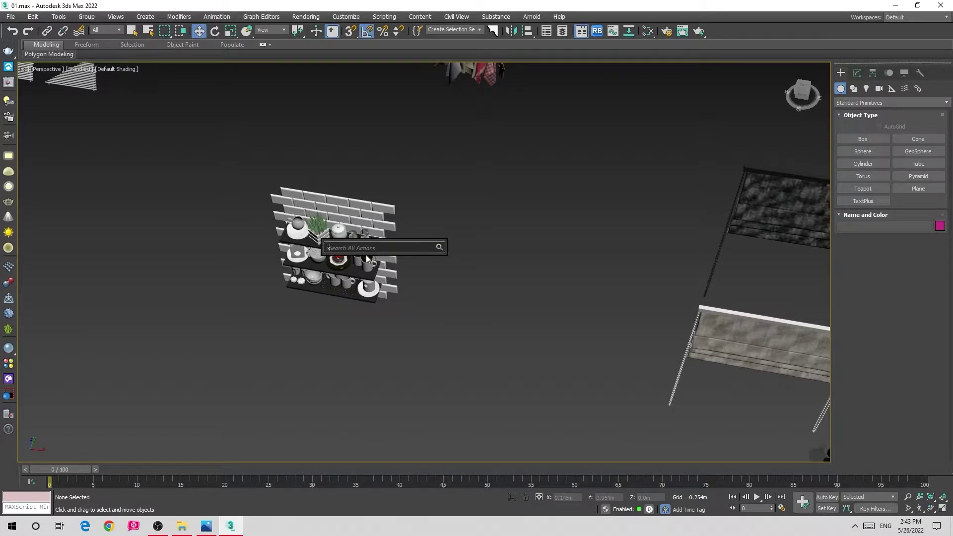
type("xref")
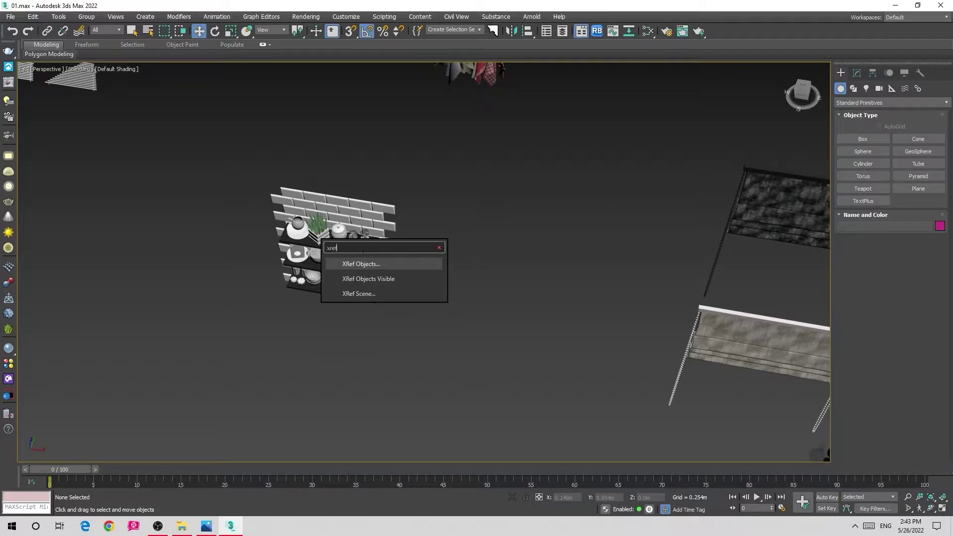
left_click(358, 294)
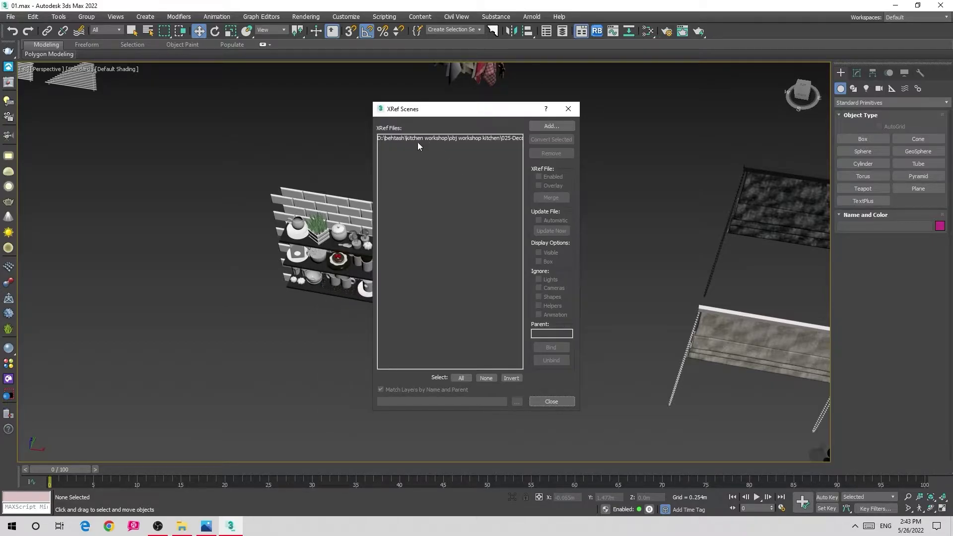
left_click(449, 140)
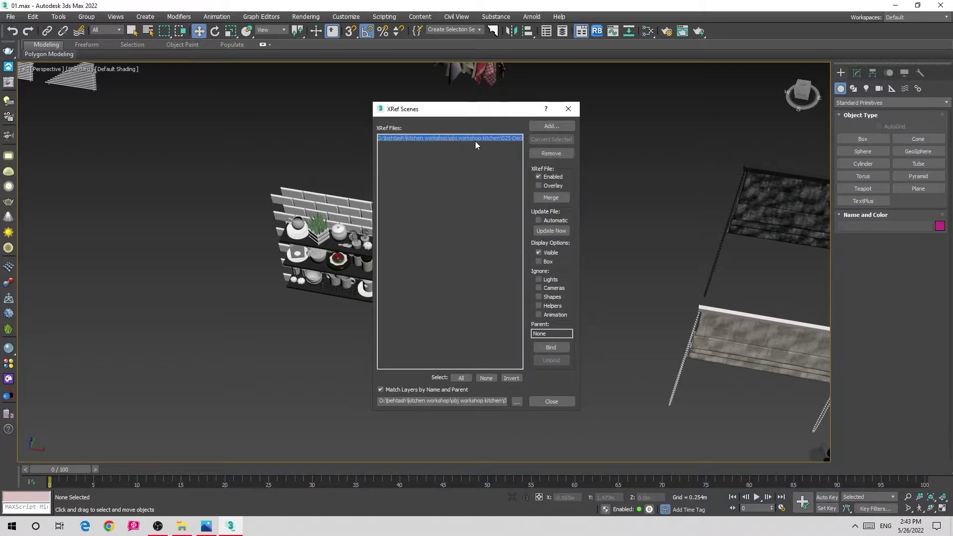
left_click(545, 154)
left_click(568, 109)
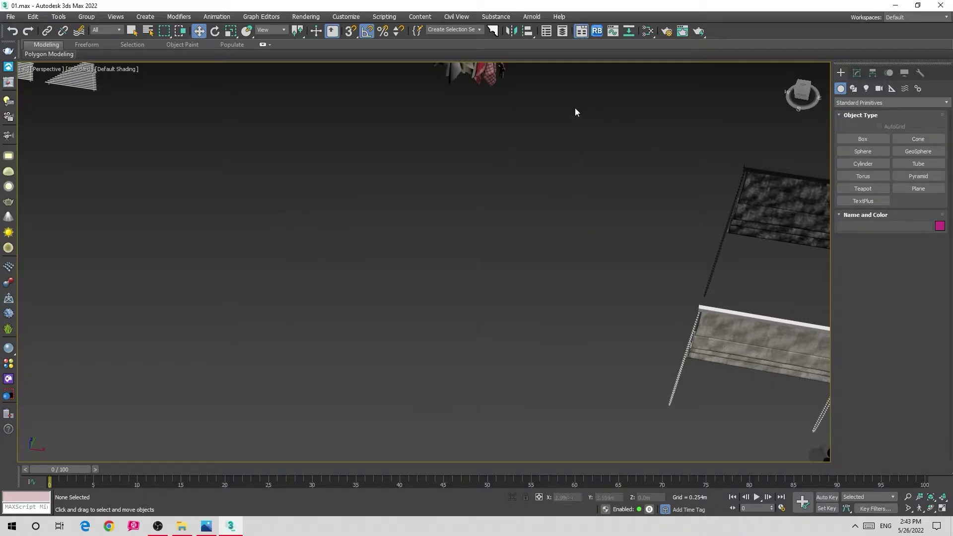
scroll(481, 252, "down", 5)
scroll(427, 243, "down", 3)
right_click(390, 198)
left_click(448, 155)
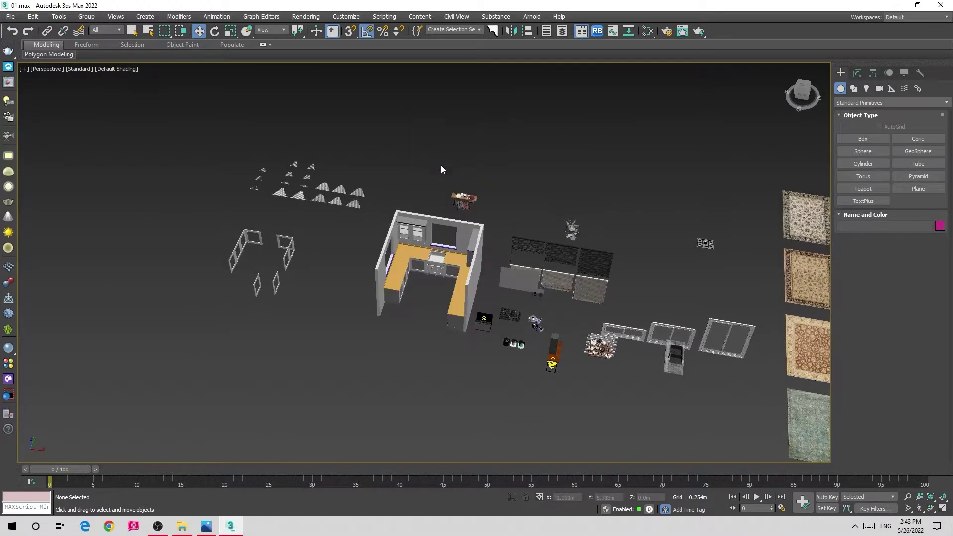
scroll(441, 164, "up", 4)
mouse_move(441, 165)
middle_mouse_down("alt")
mouse_move(323, 220)
mouse_move(339, 196)
middle_mouse_up("alt")
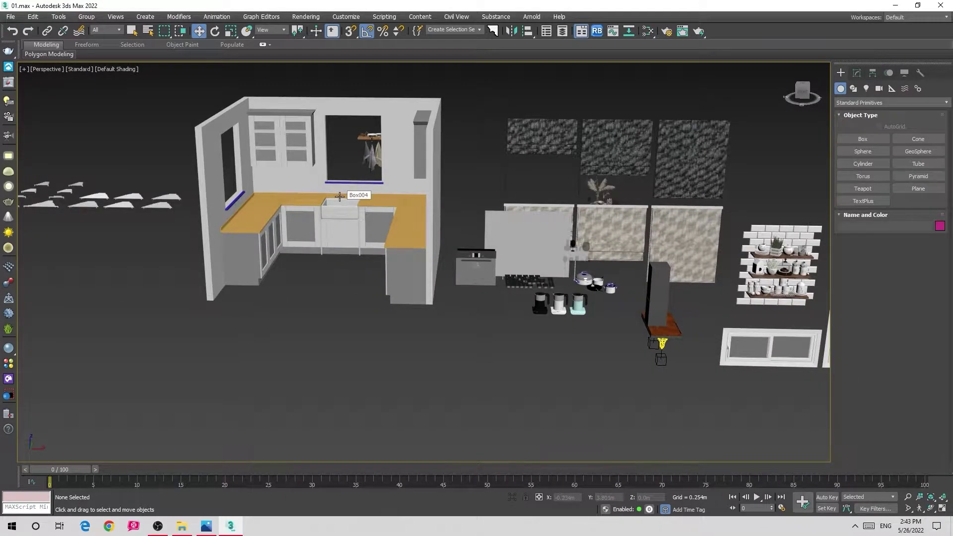
middle_click_drag(356, 204, 319, 178, "alt")
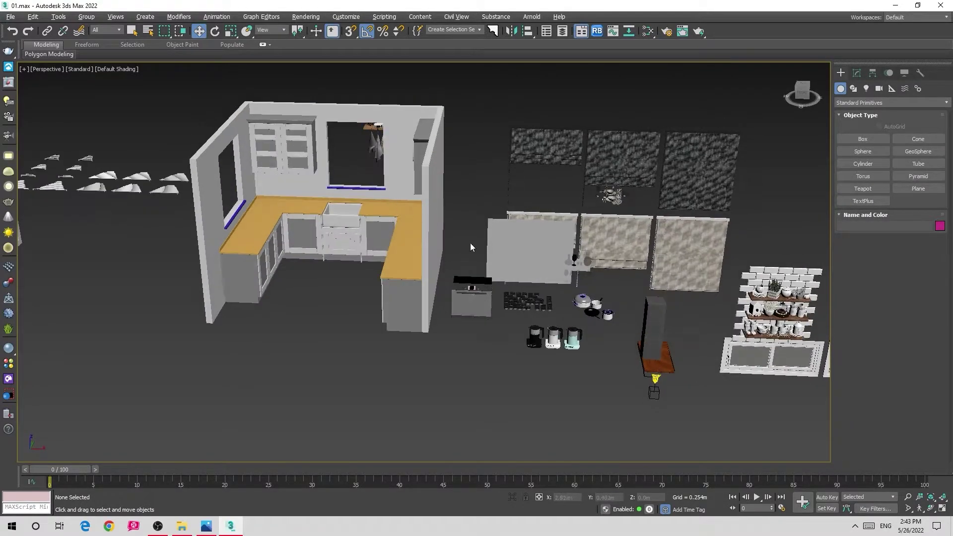
mouse_move(469, 242)
middle_mouse_down("alt")
mouse_move(436, 234)
mouse_move(510, 277)
middle_mouse_up("alt")
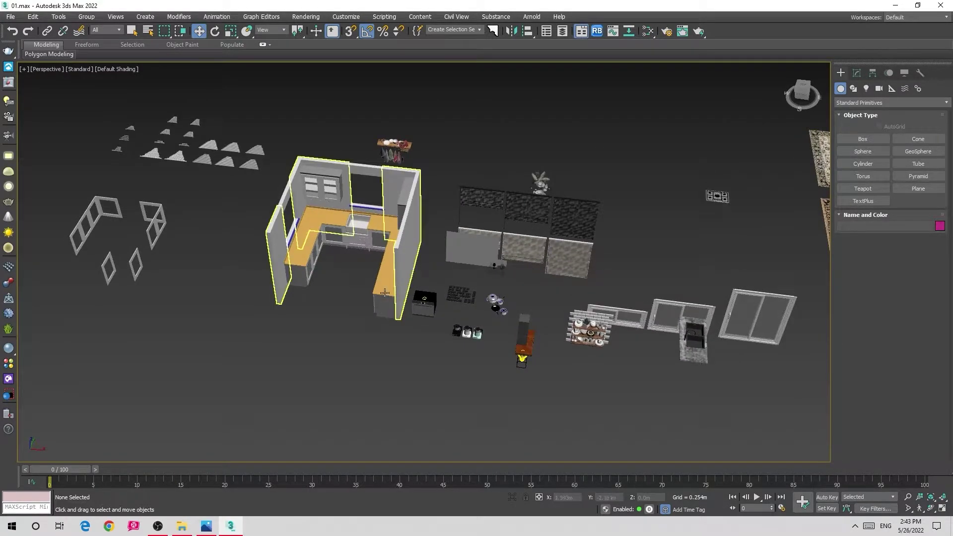
scroll(354, 190, "up", 5)
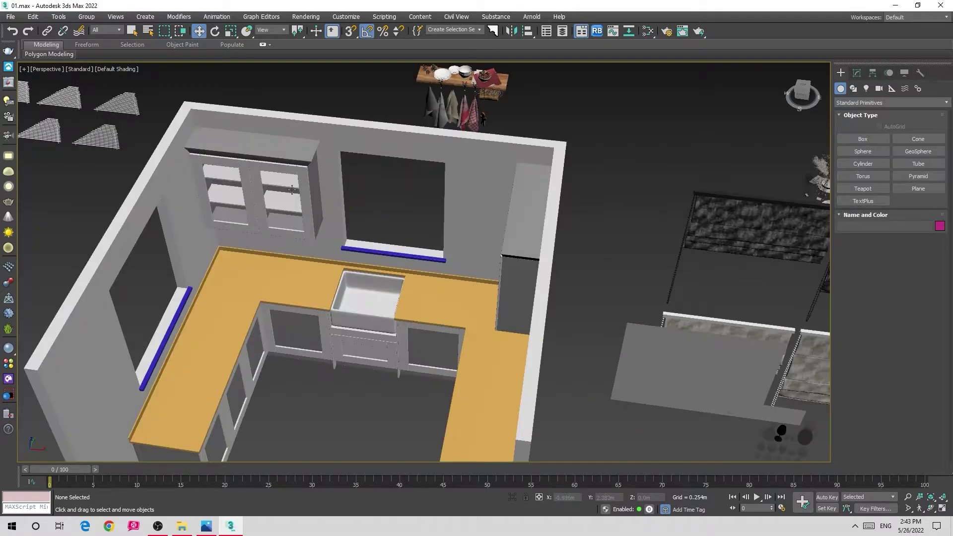
scroll(358, 186, "down", 1)
scroll(367, 181, "down", 5)
scroll(379, 175, "up", 2)
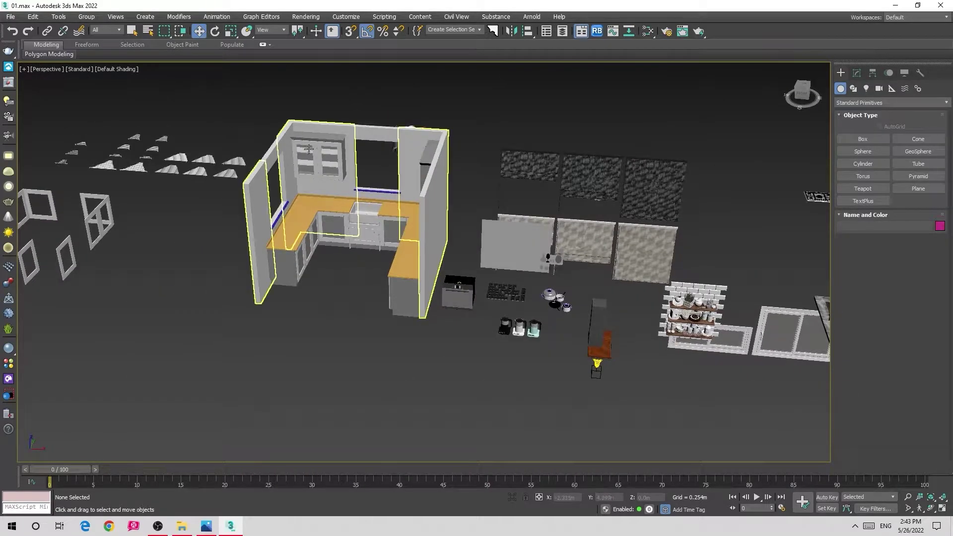
middle_click_drag(477, 293, 318, 265)
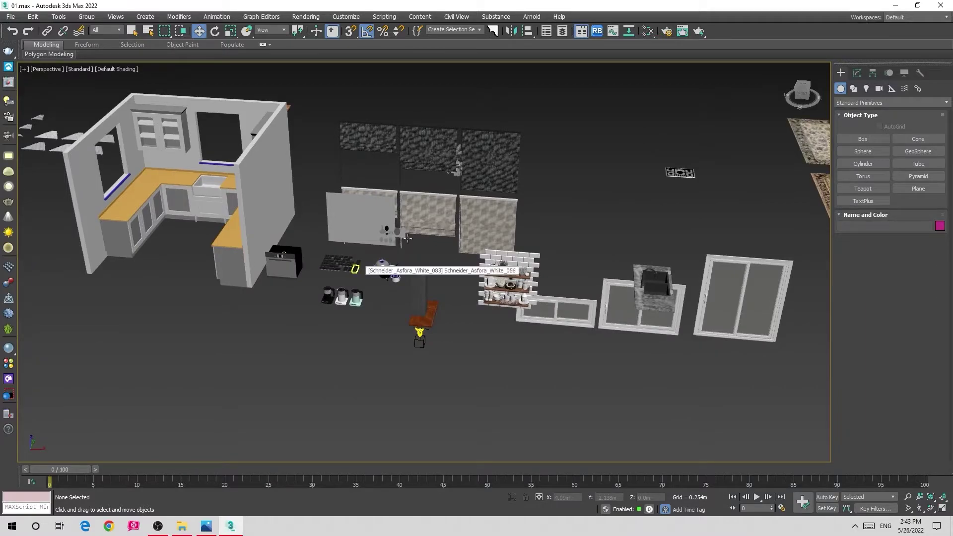
scroll(436, 209, "down", 3)
scroll(414, 243, "down", 2)
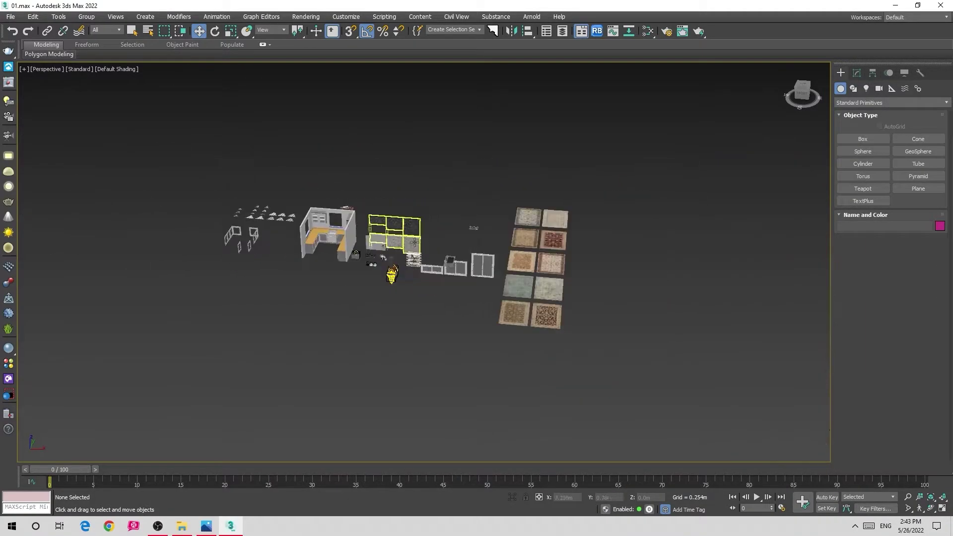
scroll(263, 229, "up", 3)
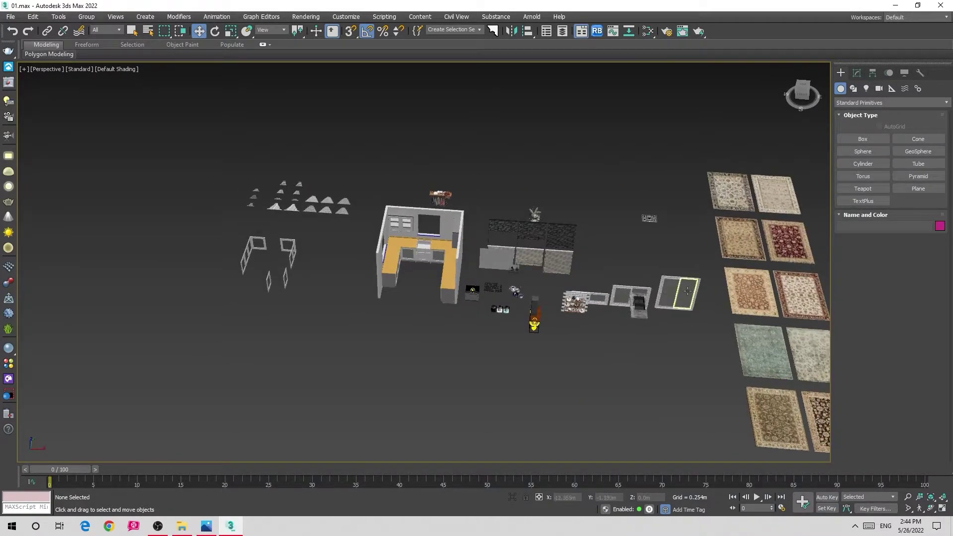
scroll(645, 291, "up", 3)
scroll(564, 265, "up", 1)
scroll(564, 265, "up", 1)
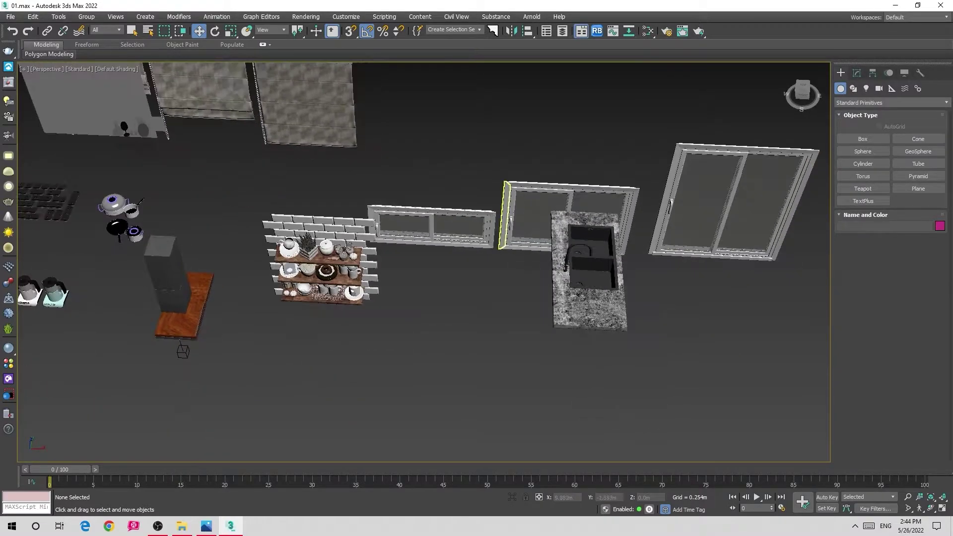
left_click(564, 265)
scroll(564, 263, "up", 5)
mouse_move(564, 263)
middle_mouse_down("alt")
mouse_move(398, 235)
mouse_move(526, 277)
middle_mouse_up("alt")
scroll(473, 248, "down", 4)
scroll(490, 261, "down", 2)
scroll(398, 235, "down", 3)
Select the faucet group Group003 and move it over the farmhouse sink in top view
scroll(539, 268, "up", 5)
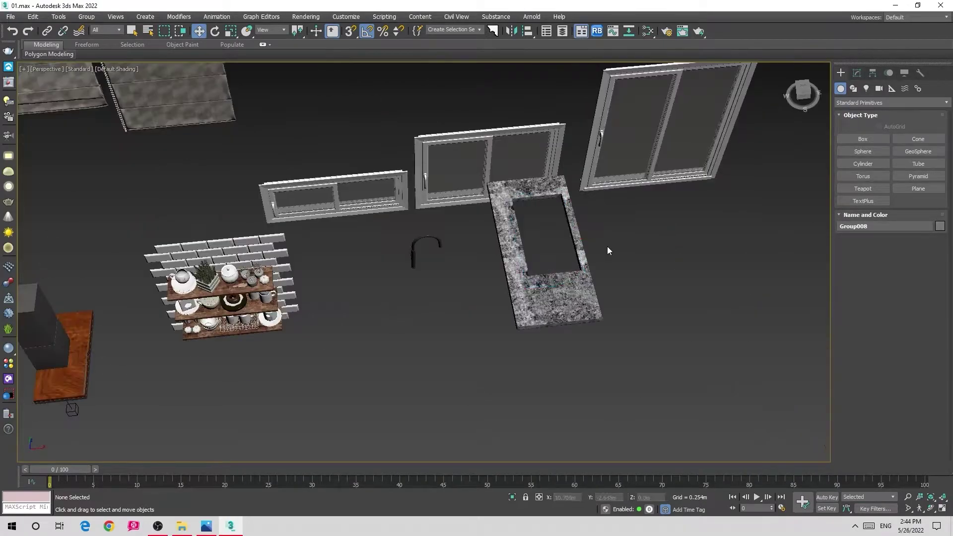
left_click(603, 248)
key("Delete")
left_click(419, 269)
scroll(420, 269, "down", 5)
key("t")
key("z")
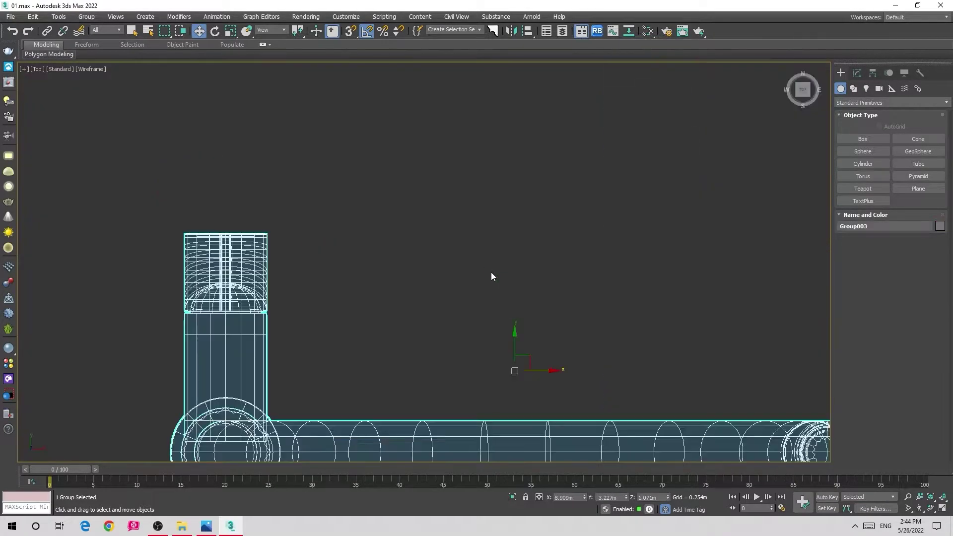
scroll(477, 270, "down", 5)
scroll(446, 273, "down", 2)
middle_click_drag(432, 278, 581, 324)
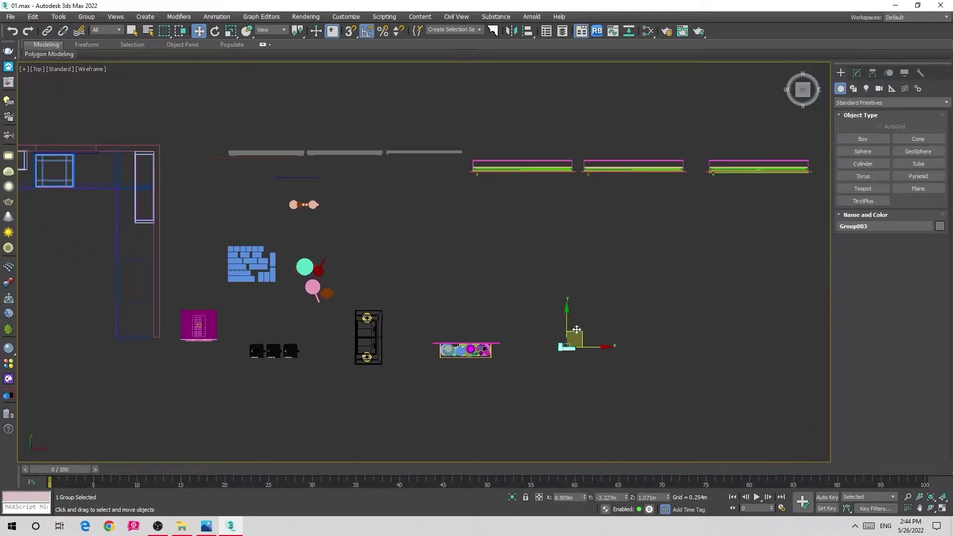
left_click_drag(576, 330, 69, 167)
scroll(69, 166, "up", 4)
middle_click_drag(272, 222, 377, 226)
Rotate the faucet -20° and set it on the sink's back edge
key("e")
left_click_drag(343, 262, 274, 288)
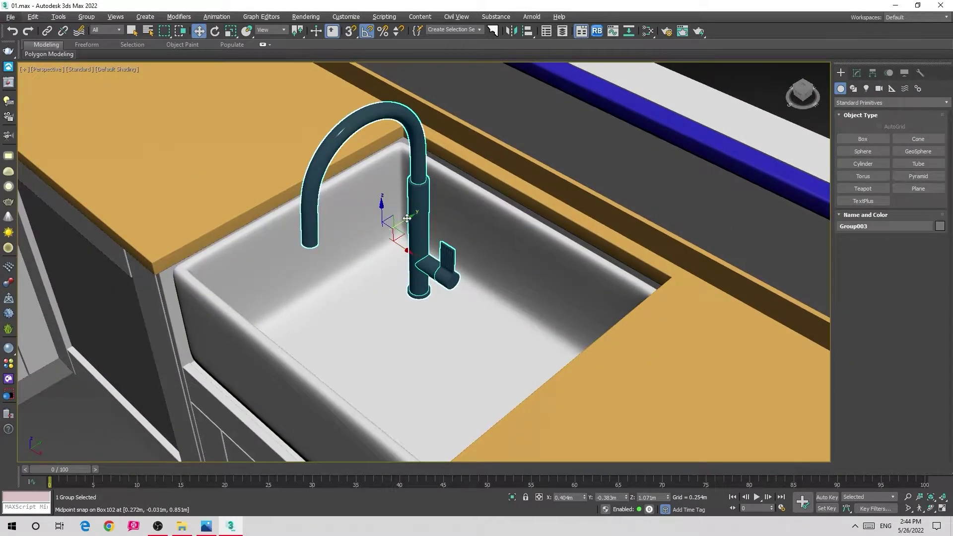
left_click_drag(406, 218, 546, 139)
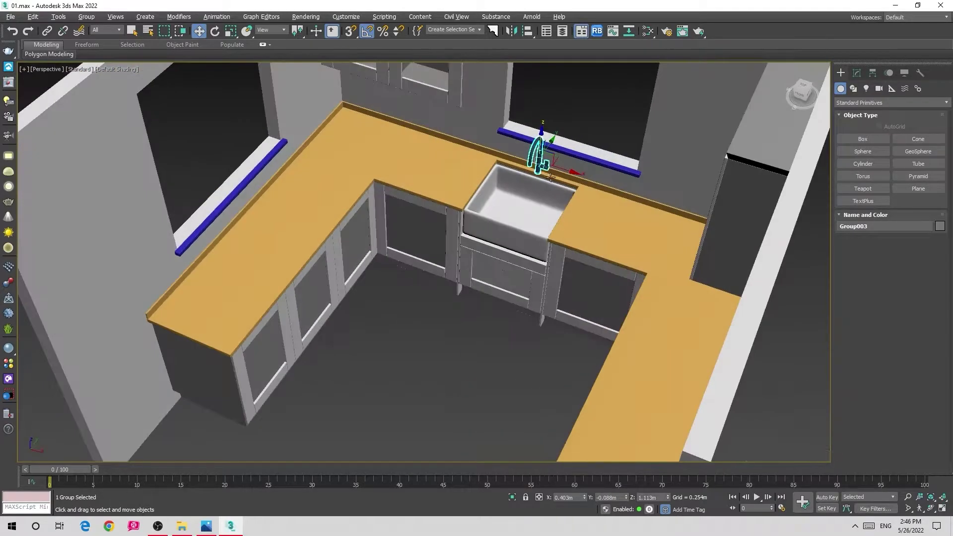
scroll(576, 199, "up", 3)
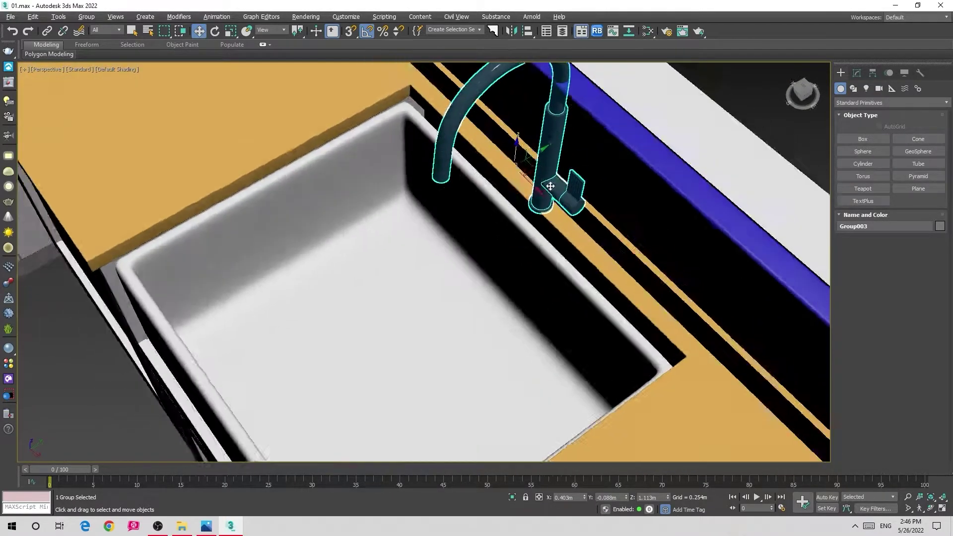
key("r")
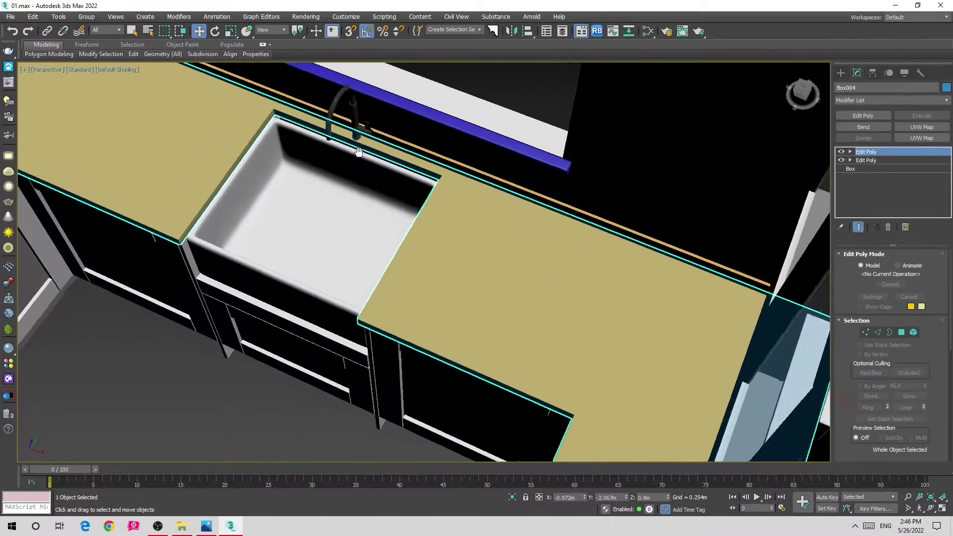
Move the countertop's back vertices along Y to extend the counter behind the sink to the wall
key("t")
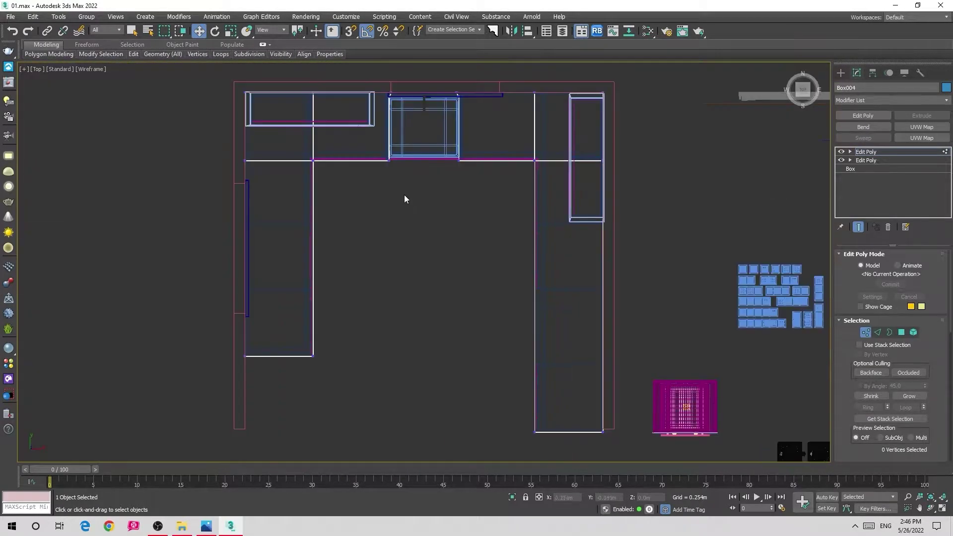
scroll(404, 195, "up", 2)
scroll(392, 237, "up", 5)
scroll(415, 278, "up", 2)
scroll(416, 282, "down", 2)
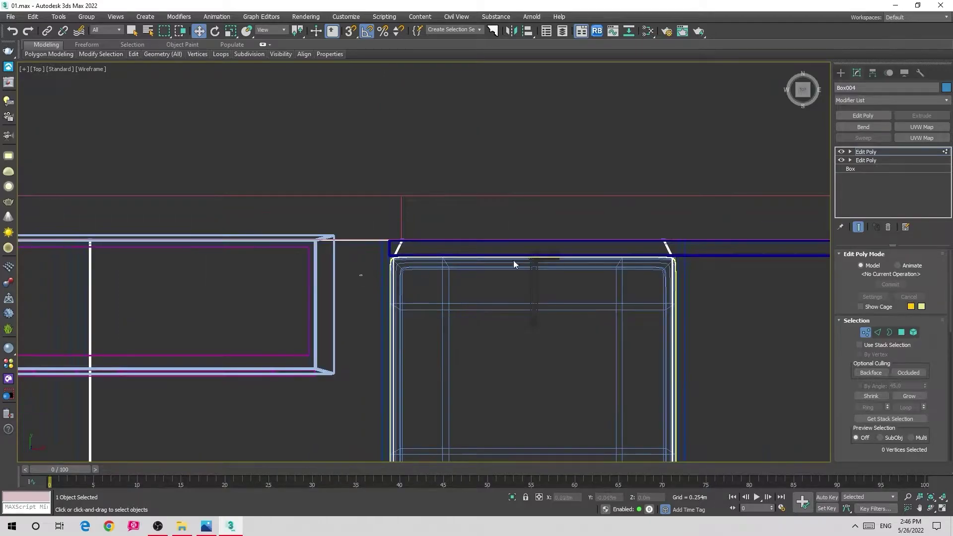
left_click_drag(742, 258, 730, 248)
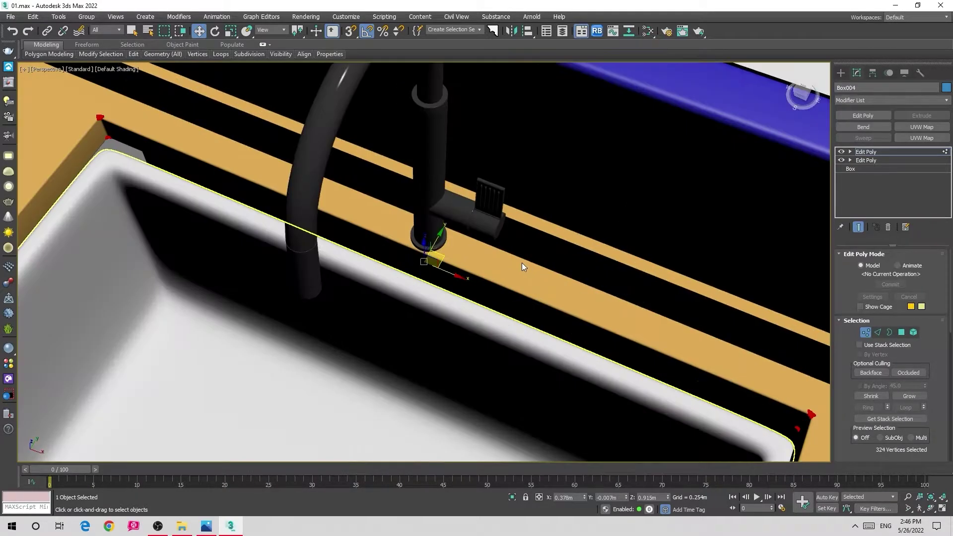
middle_click_drag(522, 263, 458, 238, "alt")
left_click_drag(449, 240, 444, 246)
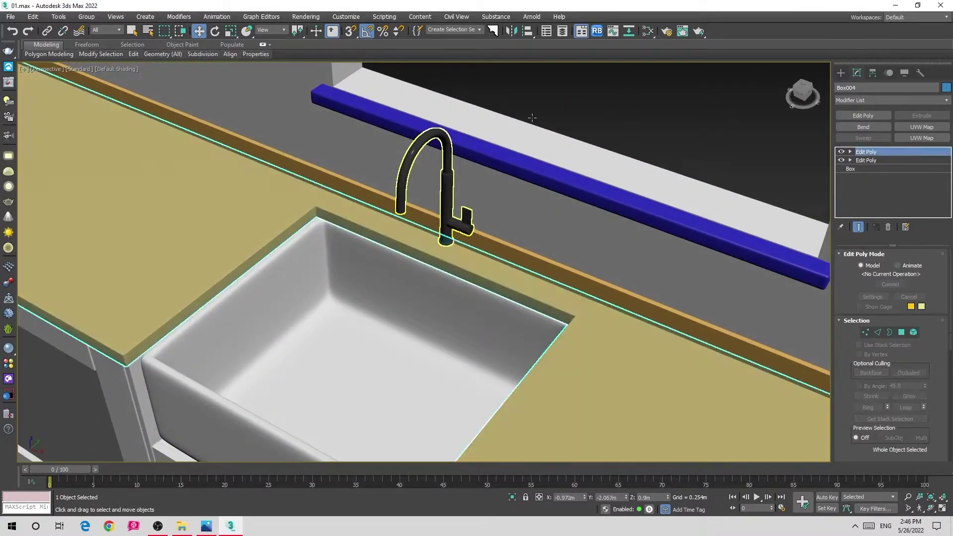
Orbit around the faucet to check its placement with edged faces, then deselect it
middle_click_drag(455, 221, 459, 191, "alt")
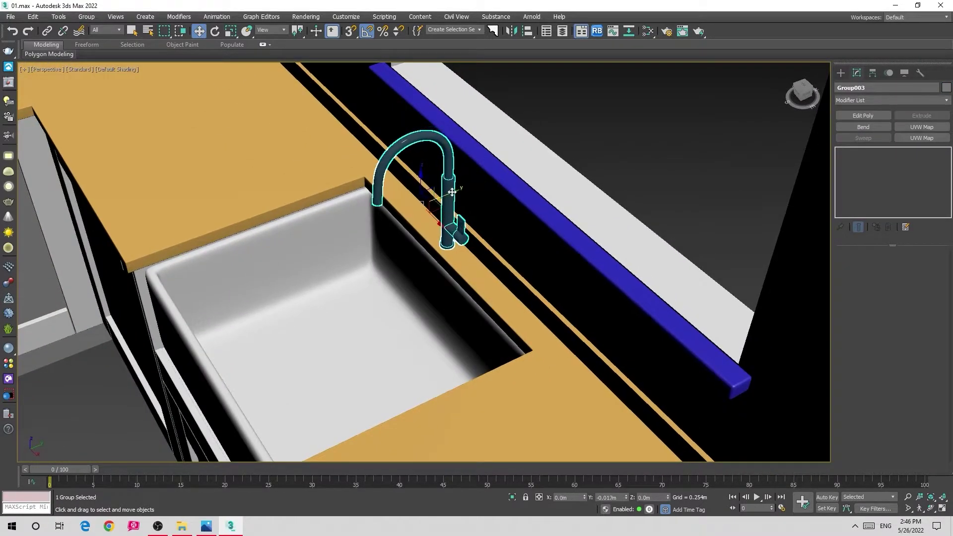
scroll(451, 192, "up", 5)
key("r")
scroll(433, 207, "up", 1)
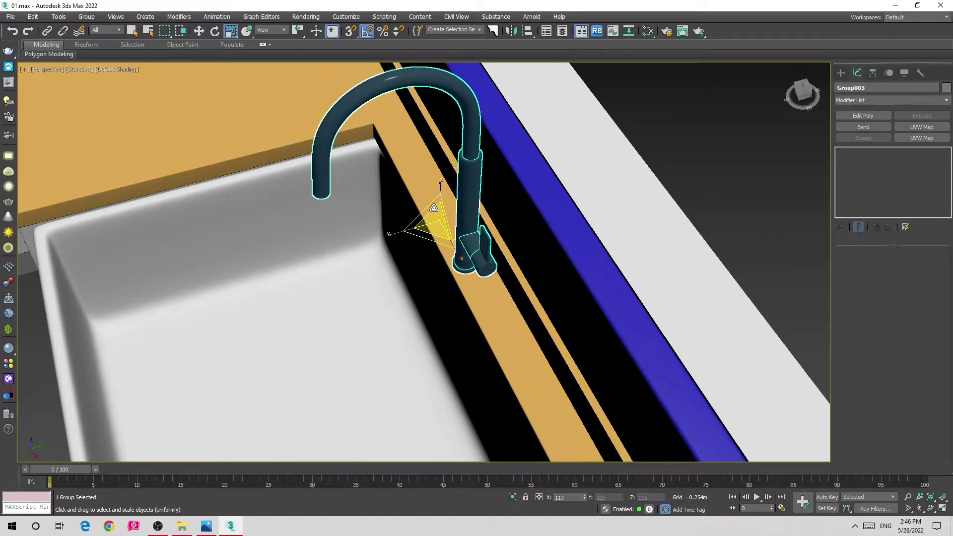
middle_click_drag(433, 207, 391, 124, "alt")
key("F4")
key("w")
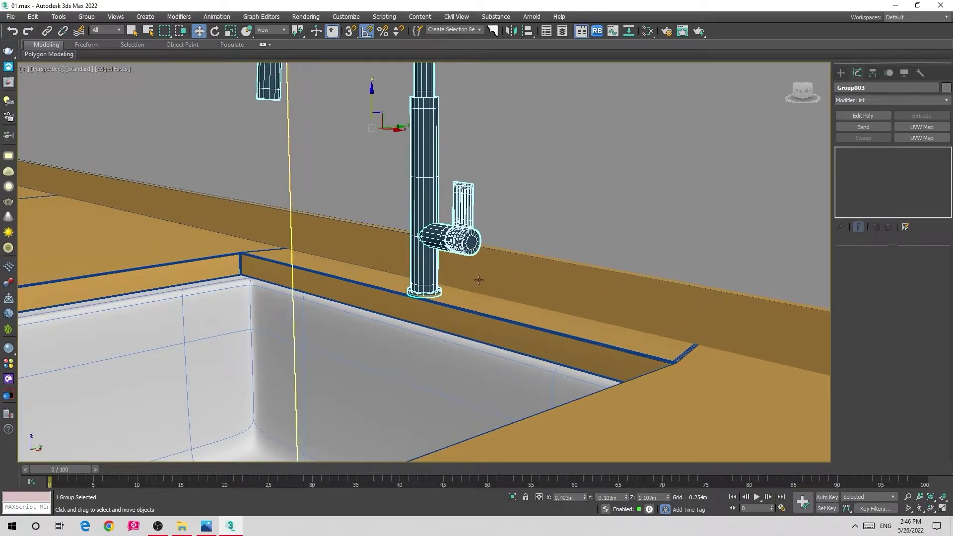
scroll(427, 290, "up", 5)
scroll(420, 233, "up", 3)
scroll(429, 204, "up", 1)
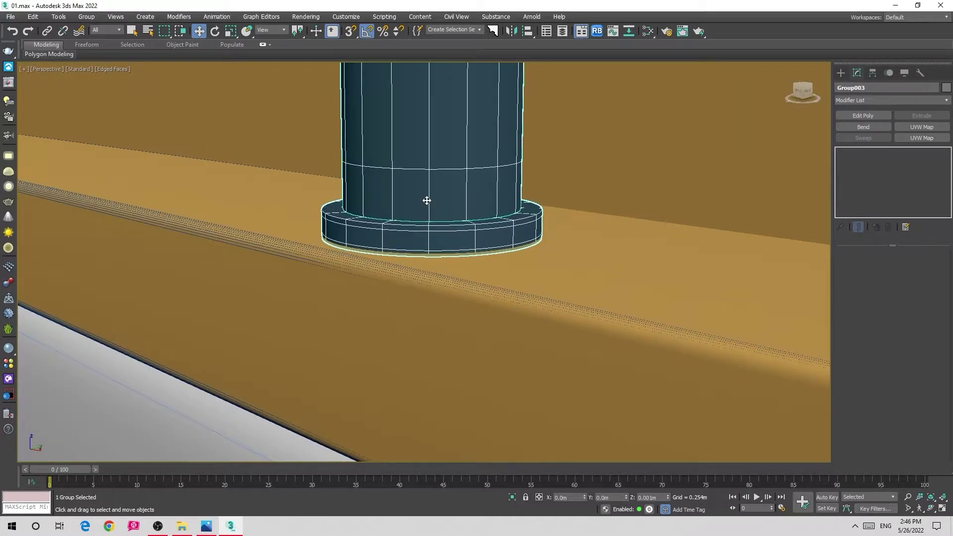
scroll(406, 262, "down", 5)
scroll(406, 255, "down", 4)
key("F4")
scroll(406, 251, "down", 2)
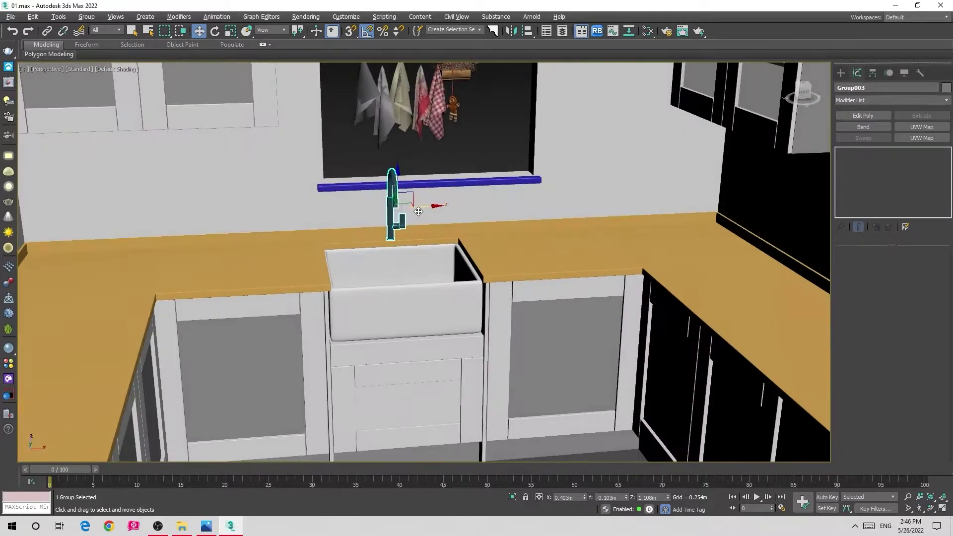
scroll(405, 246, "down", 2)
key("ctrl+d")
mouse_move(405, 247)
middle_mouse_down("alt")
mouse_move(427, 293)
mouse_move(695, 293)
middle_mouse_up("alt")
Zoom and orbit the view over to the loose spare windows
scroll(427, 293, "down", 2)
scroll(695, 292, "down", 3)
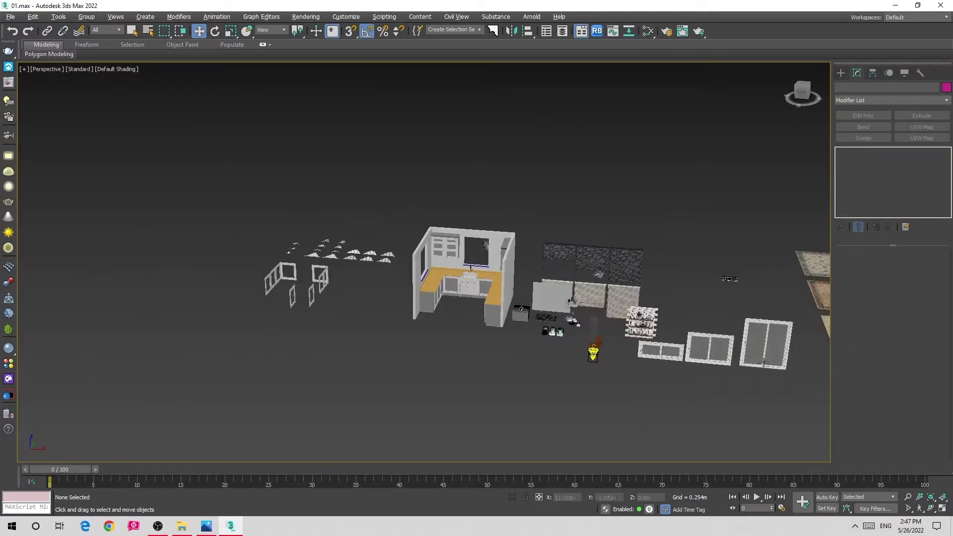
scroll(706, 351, "up", 3)
scroll(660, 283, "down", 2)
scroll(660, 297, "down", 4)
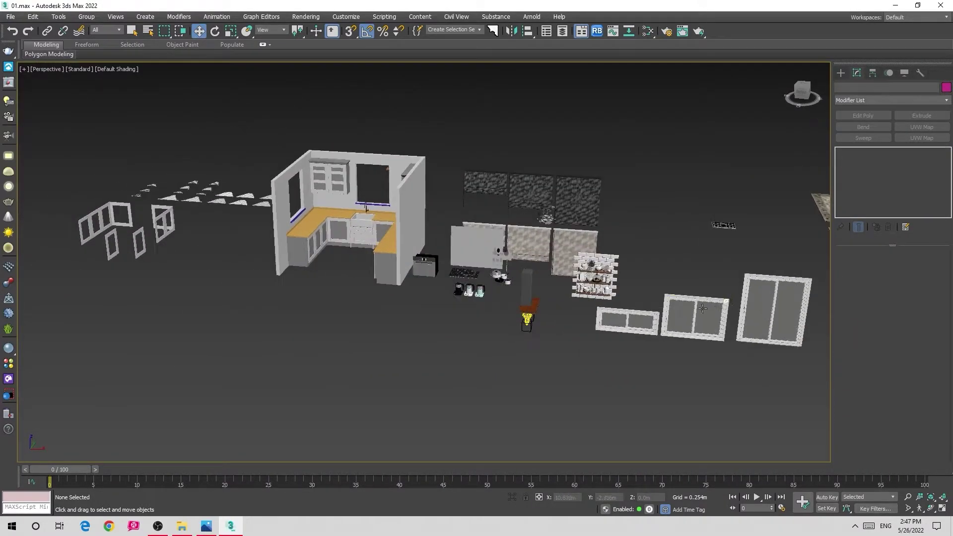
scroll(668, 318, "up", 8)
scroll(668, 318, "down", 3)
scroll(546, 303, "down", 2)
scroll(471, 295, "down", 3)
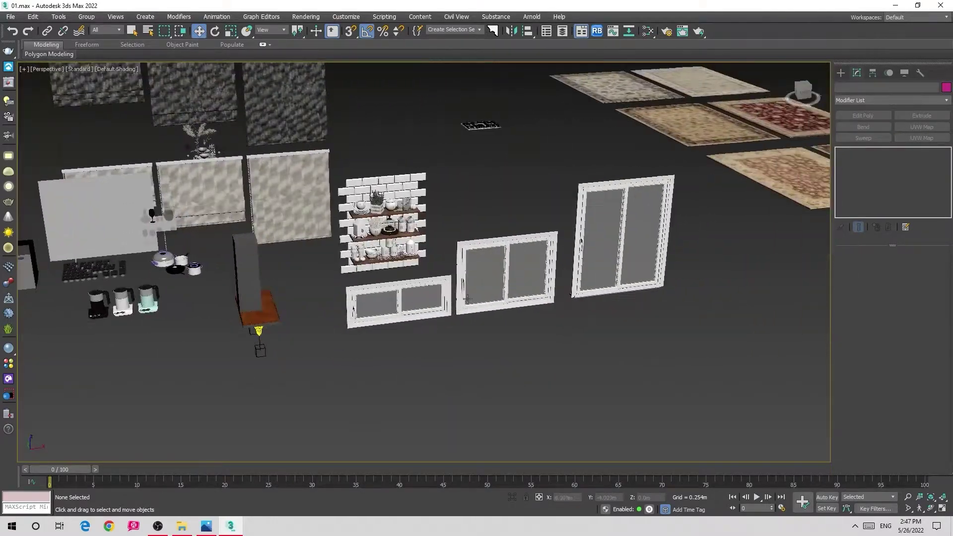
scroll(455, 294, "down", 1)
scroll(455, 293, "down", 2)
scroll(454, 293, "down", 3)
mouse_move(454, 293)
middle_mouse_down("alt")
mouse_move(546, 323)
mouse_move(607, 309)
middle_mouse_up("alt")
scroll(575, 338, "up", 6)
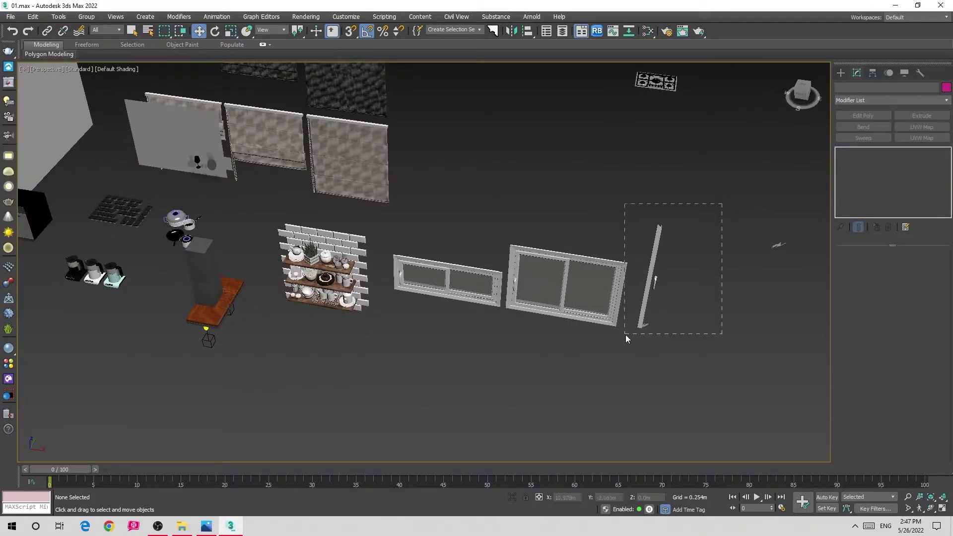
Clear the selection, switch to Top view and window-select the right-hand window's parts
left_click(733, 282)
scroll(635, 267, "up", 4)
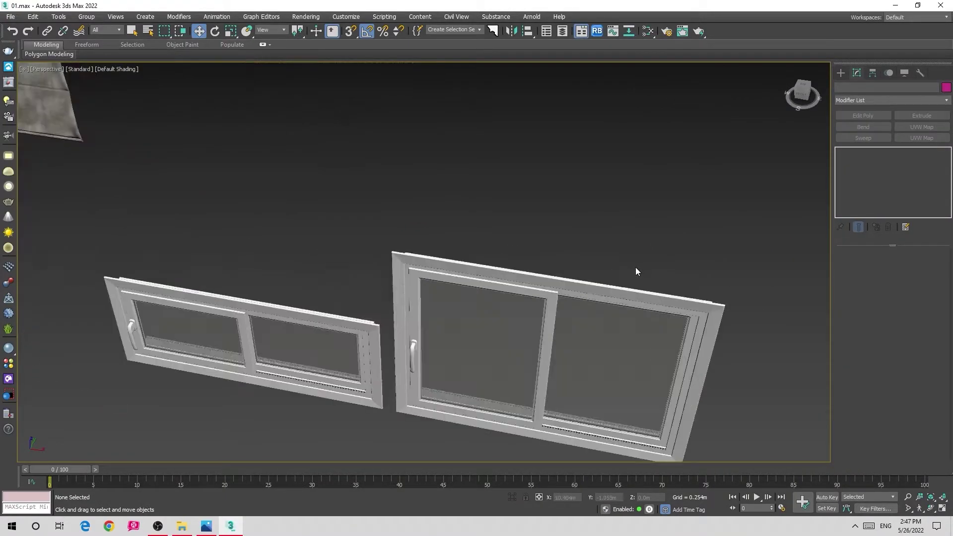
scroll(639, 242, "up", 3)
scroll(624, 269, "down", 6)
scroll(623, 269, "down", 5)
key("t")
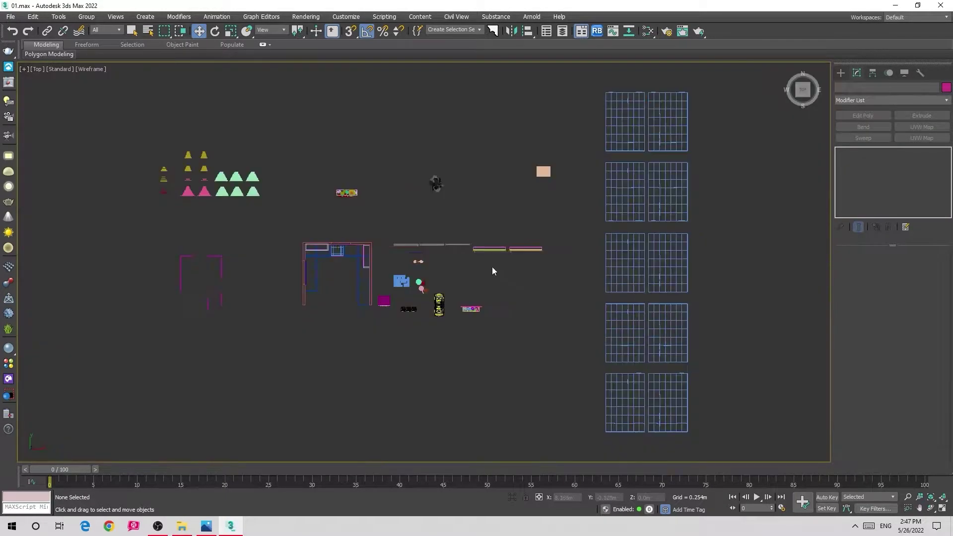
scroll(492, 266, "down", 2)
scroll(483, 268, "up", 6)
left_click_drag(468, 255, 613, 323)
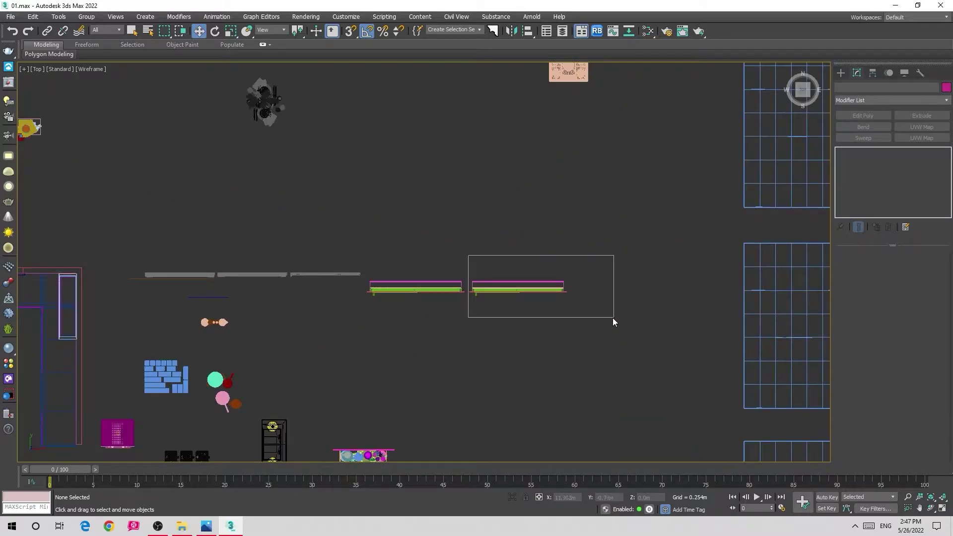
Group the selected window parts into one group with Group > Group
left_click(97, 17)
left_click(125, 29)
left_click(483, 280)
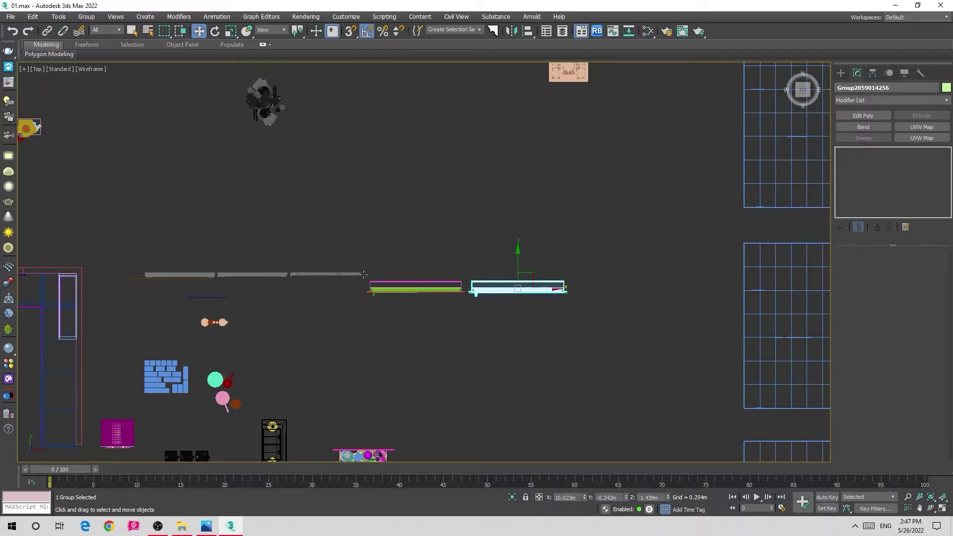
left_click_drag(475, 315, 468, 314)
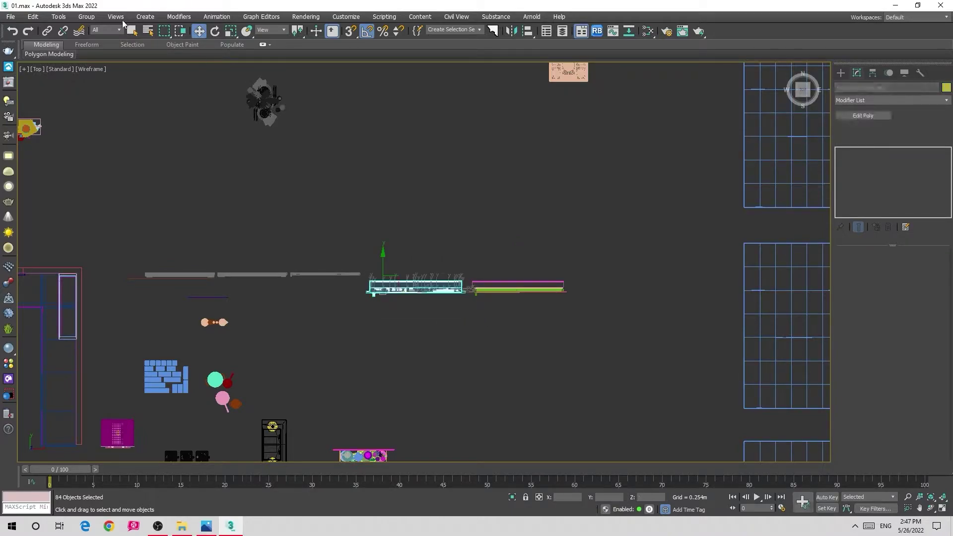
left_click(87, 17)
left_click(107, 29)
left_click(496, 280)
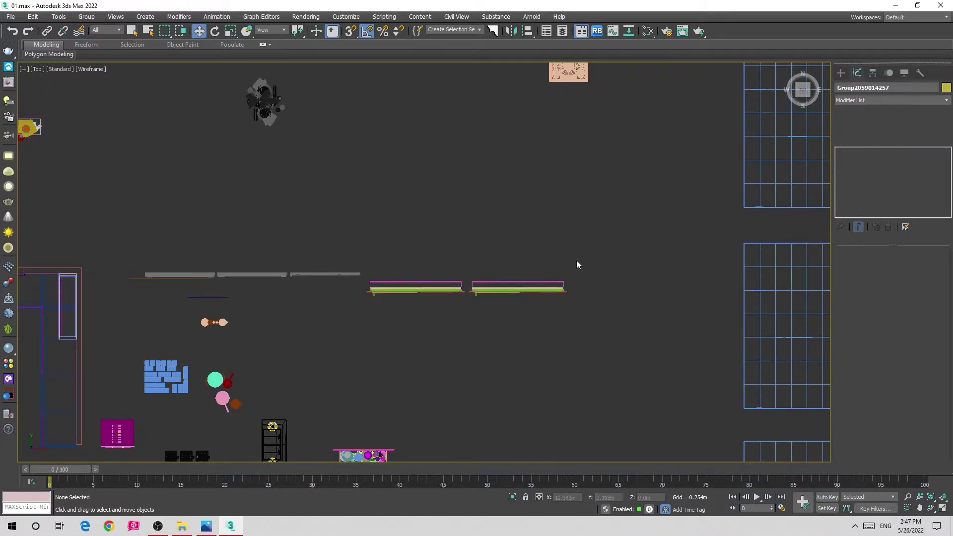
Orbit to inspect the grouped window and compare it with the kitchen reference photo
scroll(583, 259, "down", 3)
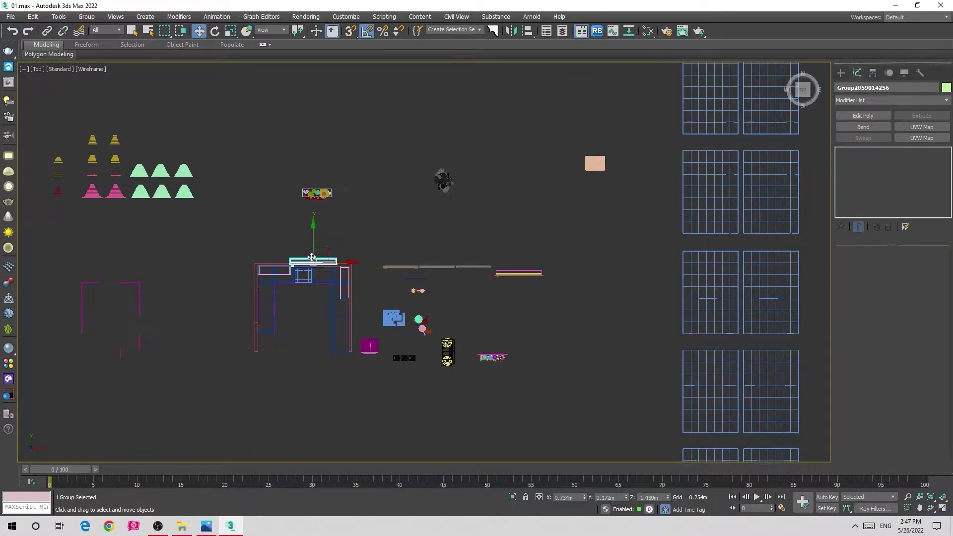
scroll(312, 257, "up", 3)
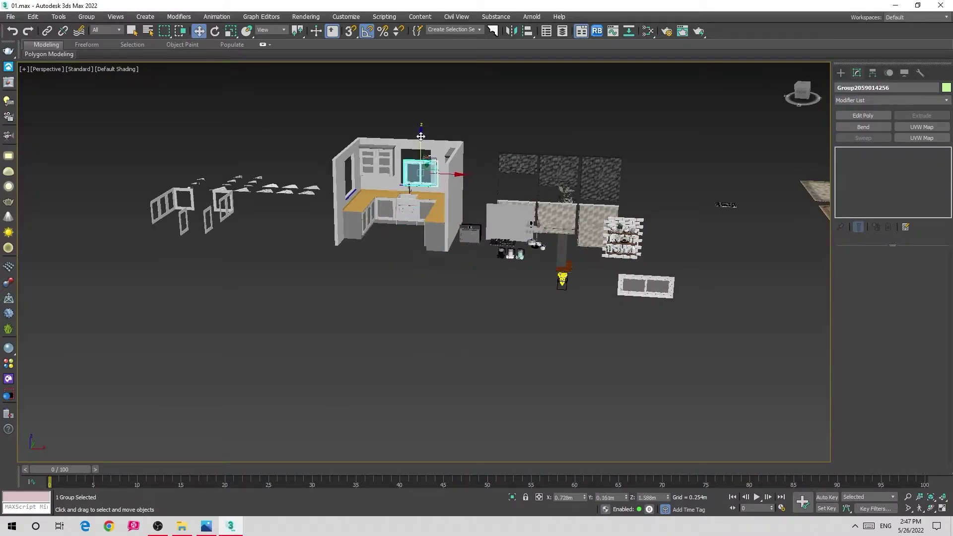
scroll(420, 136, "up", 10)
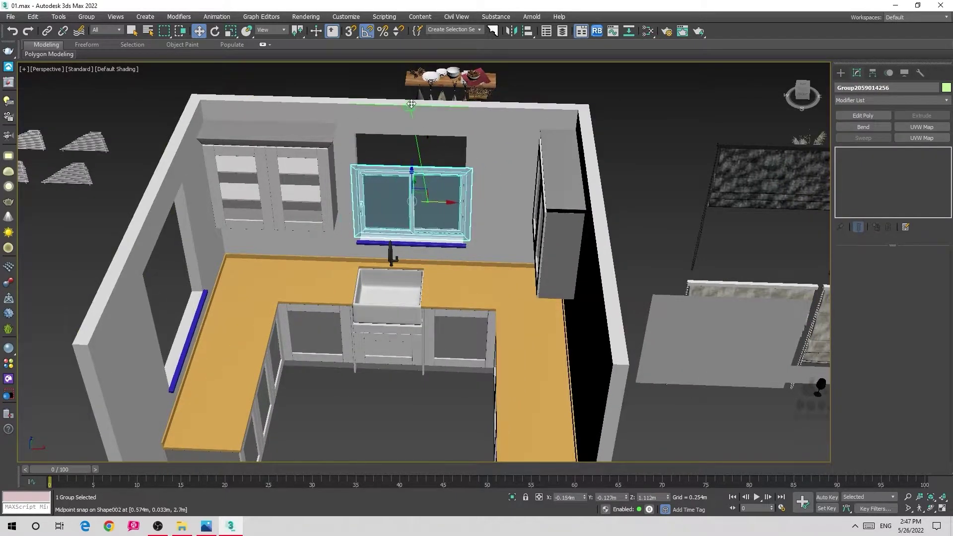
middle_click_drag(416, 146, 401, 239, "alt")
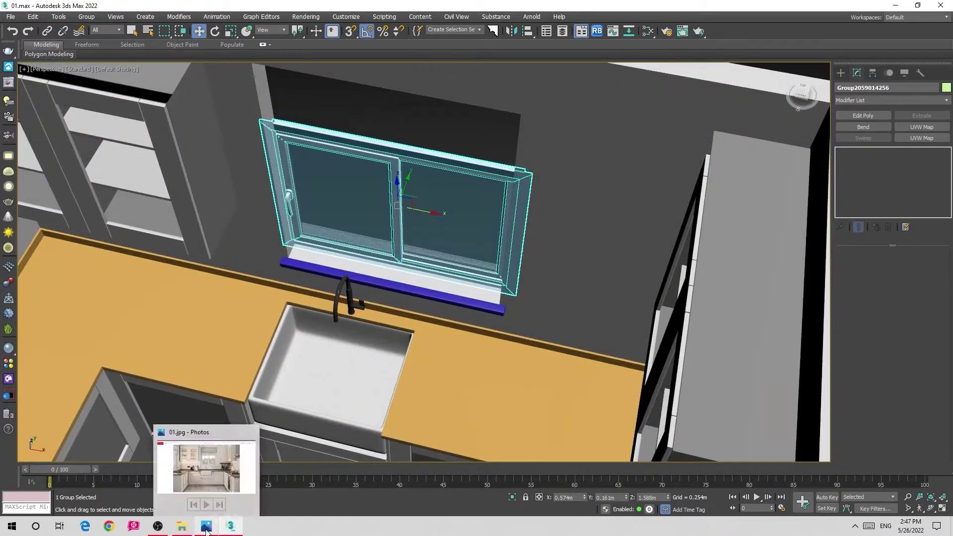
left_click(206, 526)
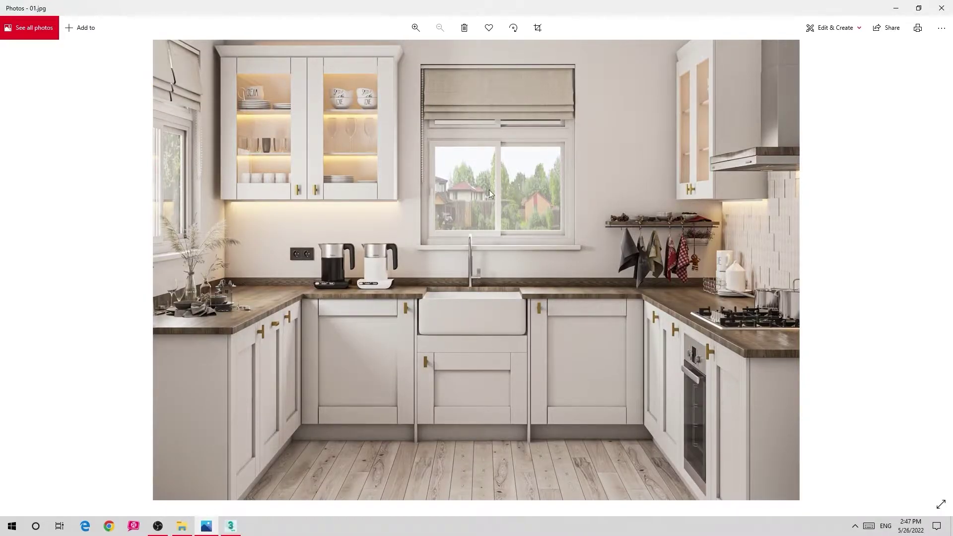
left_click(206, 526)
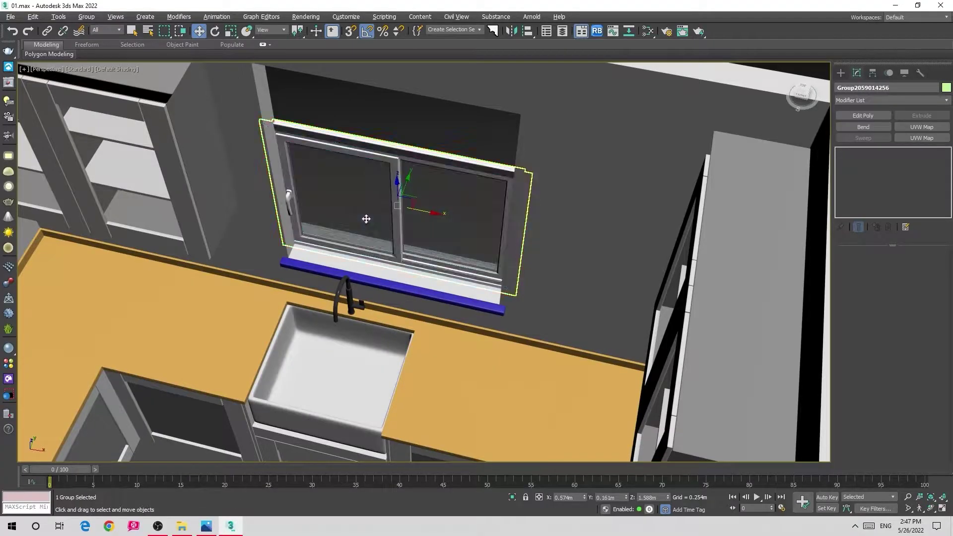
mouse_move(365, 217)
middle_mouse_down("alt")
mouse_move(376, 188)
mouse_move(406, 223)
mouse_move(335, 292)
middle_mouse_up("alt")
scroll(376, 187, "down", 5)
scroll(421, 254, "up", 6)
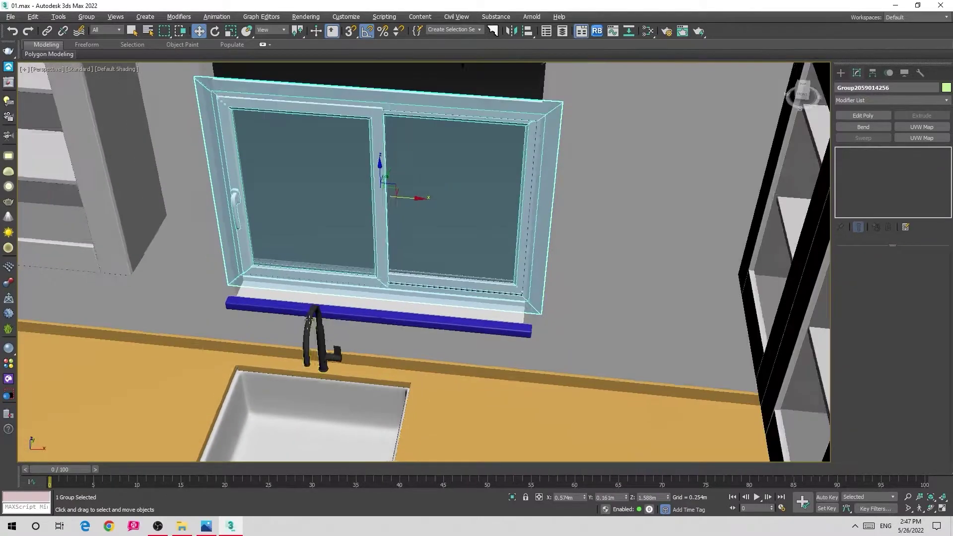
key("t")
scroll(388, 274, "down", 3)
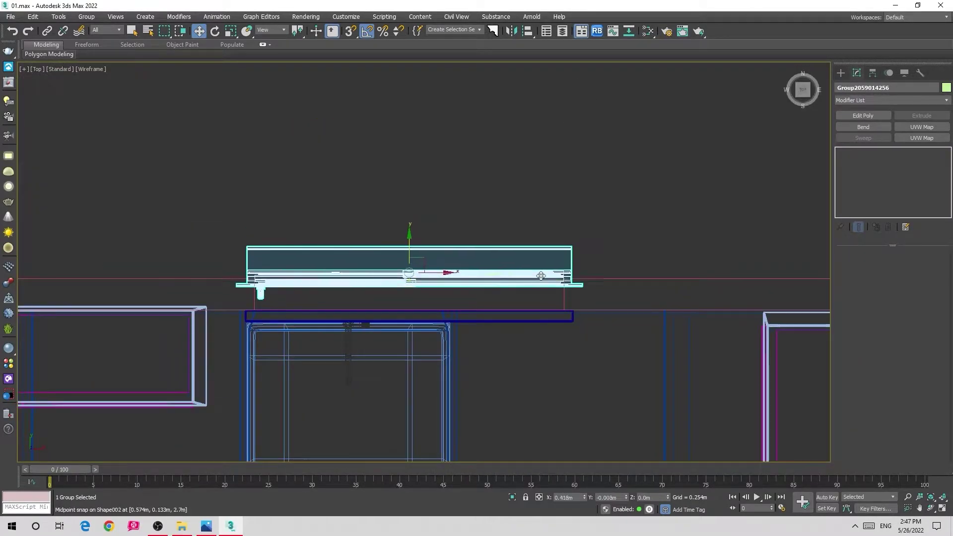
key("s")
key("shift+z")
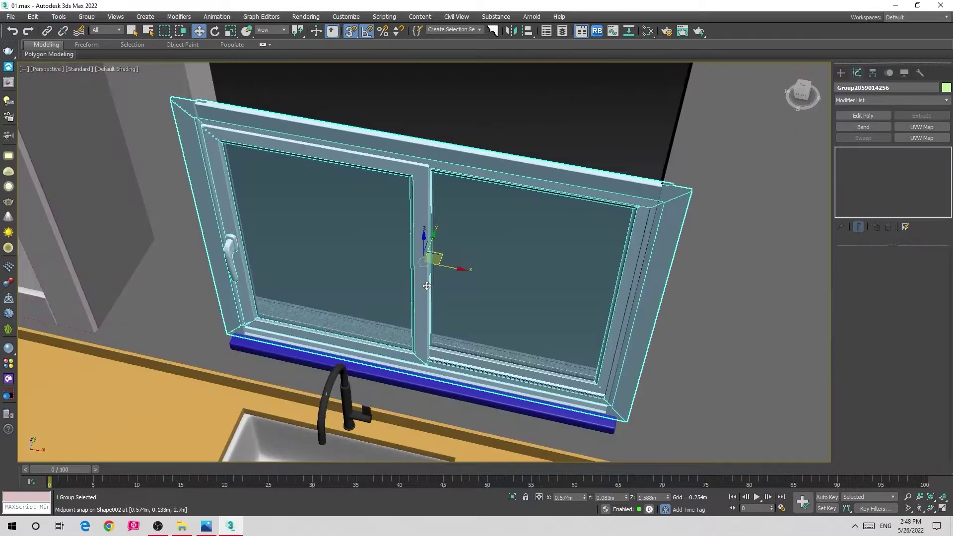
key("shift+z")
key("alt+s")
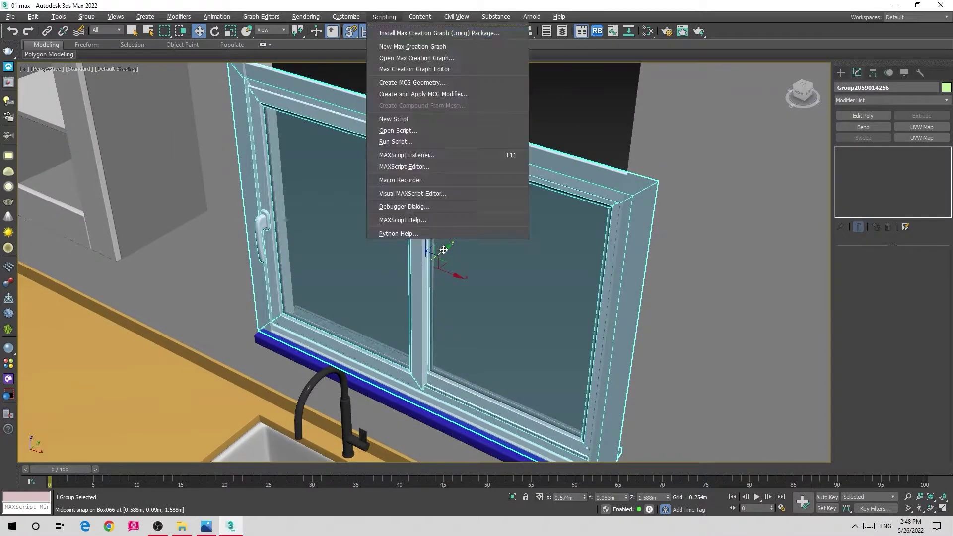
mouse_move(609, 119)
middle_mouse_down("alt")
mouse_move(312, 323)
mouse_move(306, 257)
middle_mouse_up("alt")
scroll(306, 257, "up", 4)
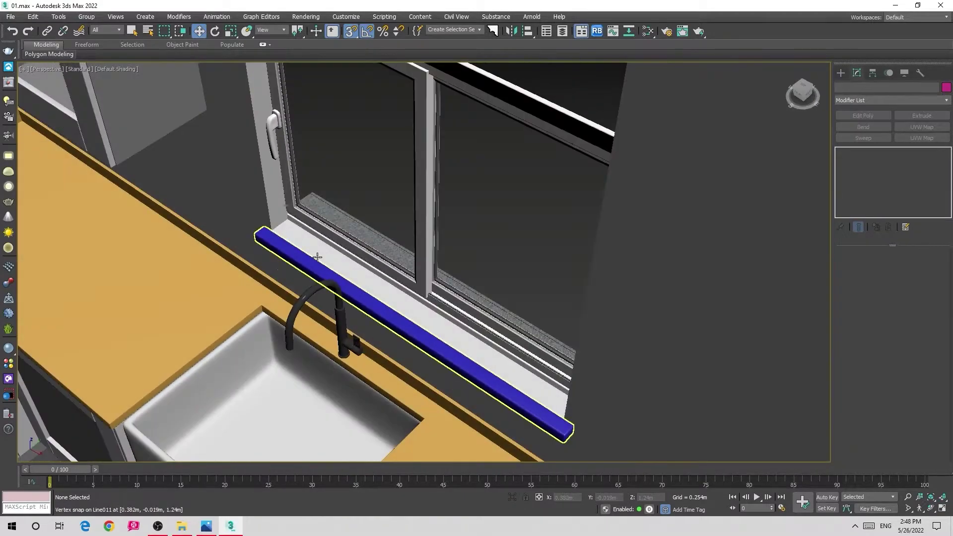
left_click(215, 529)
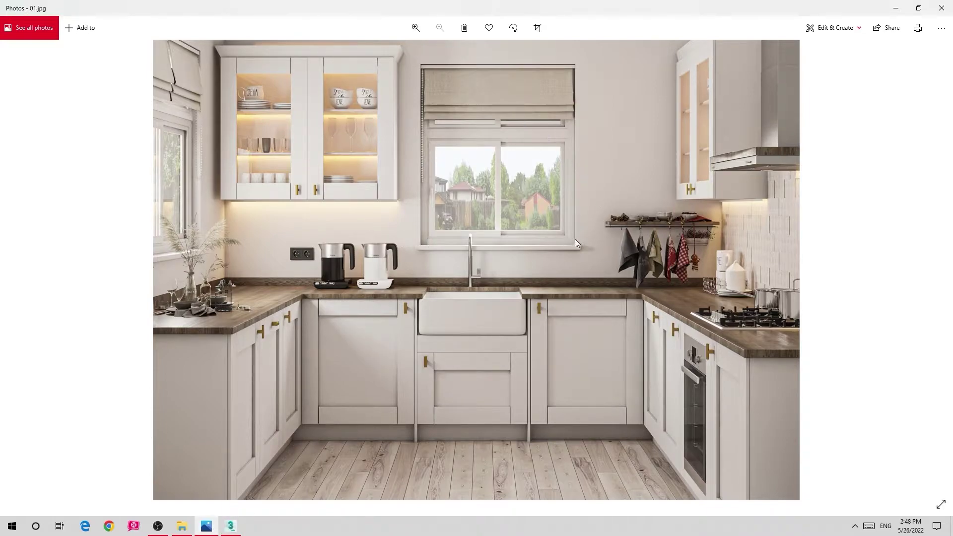
left_click(183, 526)
Reselect the window group and add an FFD 2x2x2 modifier
left_click(231, 526)
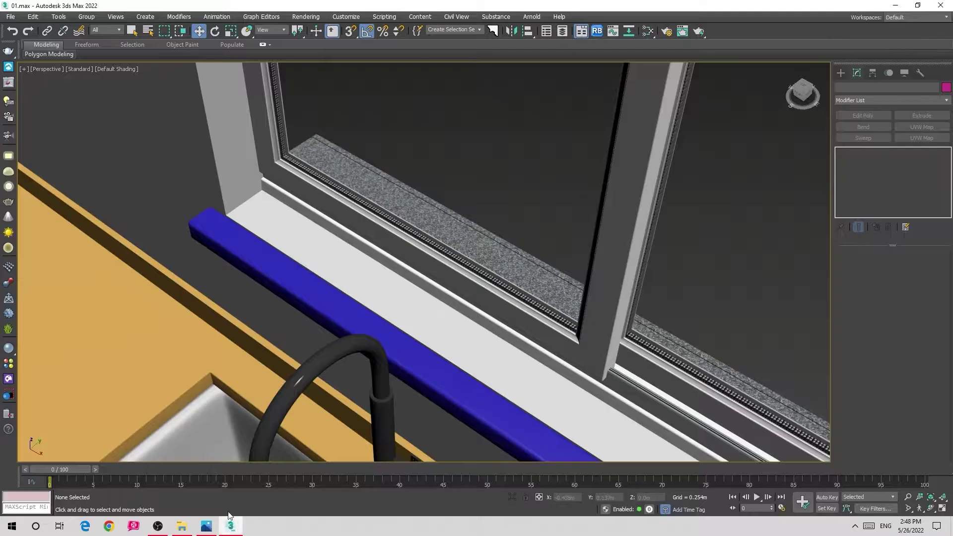
left_click(609, 213)
scroll(609, 214, "down", 3)
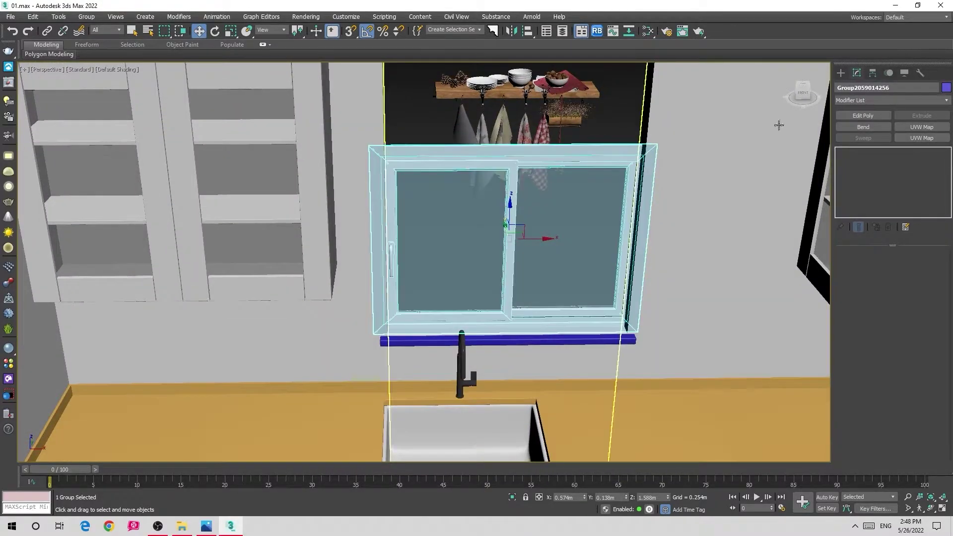
left_click(860, 101)
key("f")
key("f")
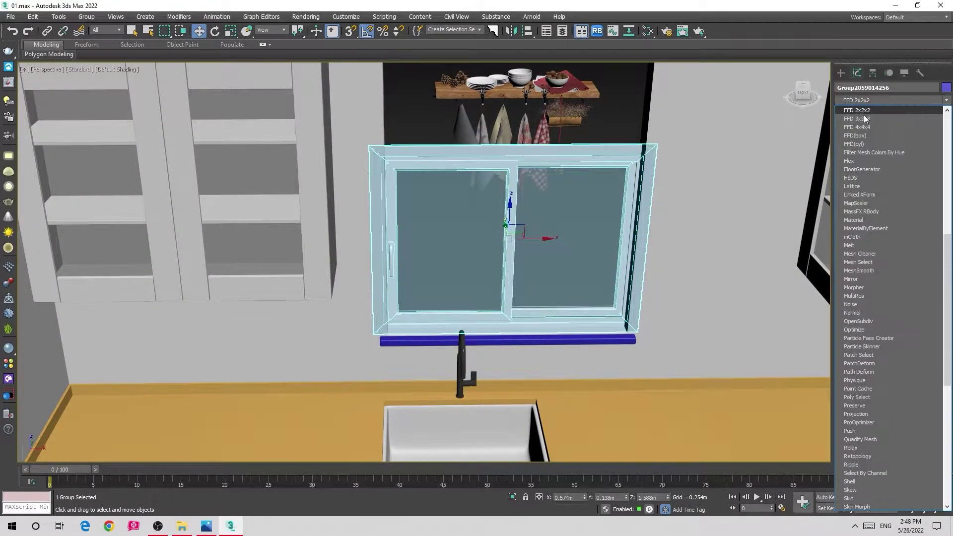
key("Return")
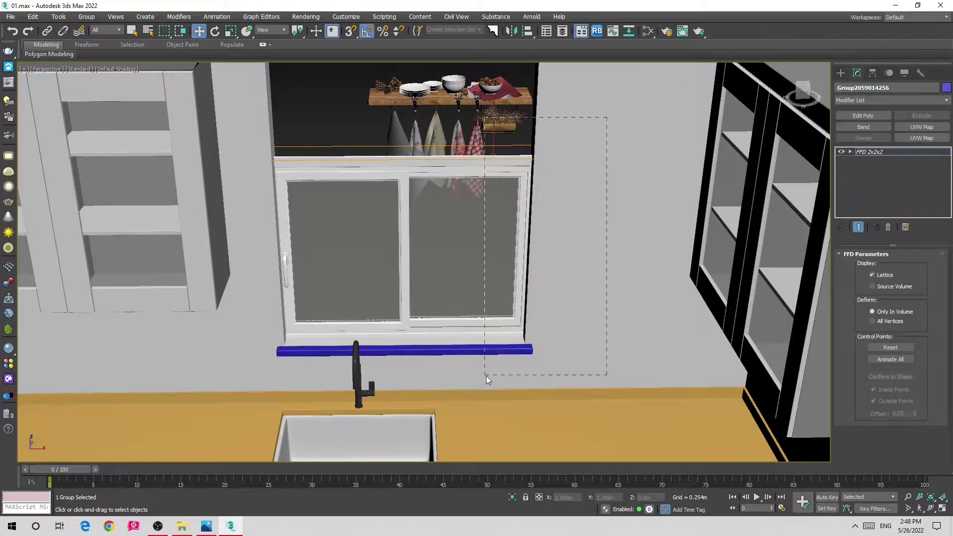
Turn snapping off and shift the window into the wall opening above the sink
mouse_move(486, 376)
middle_mouse_down("alt")
mouse_move(540, 320)
mouse_move(575, 250)
middle_mouse_up("alt")
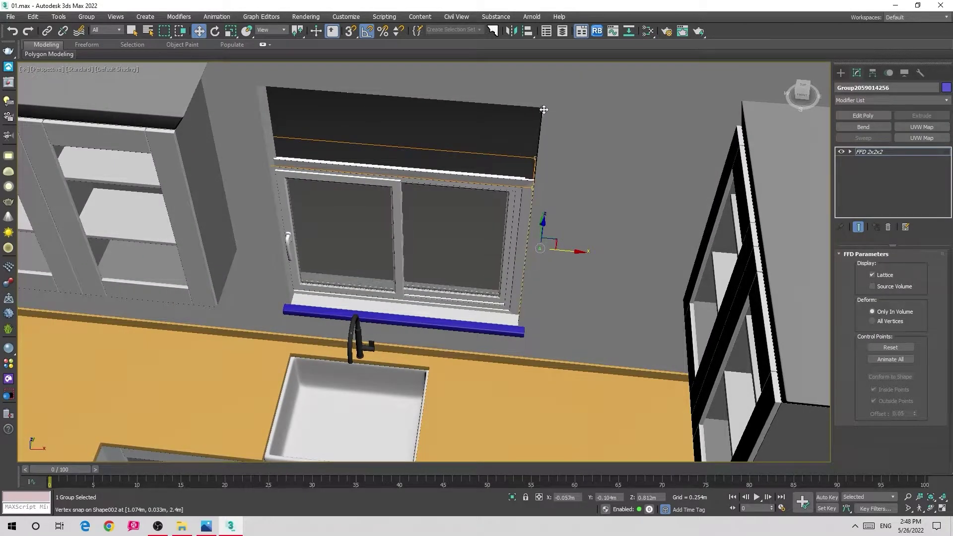
middle_click_drag(297, 197, 436, 148, "alt")
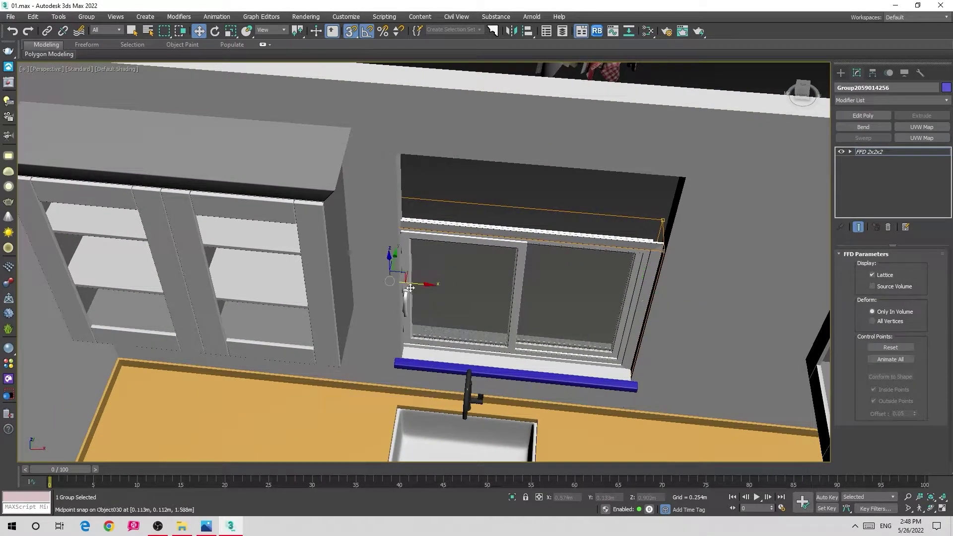
key("s")
mouse_move(410, 287)
middle_mouse_down("alt")
mouse_move(524, 240)
mouse_move(574, 263)
middle_mouse_up("alt")
middle_click_drag(355, 308, 427, 274, "alt")
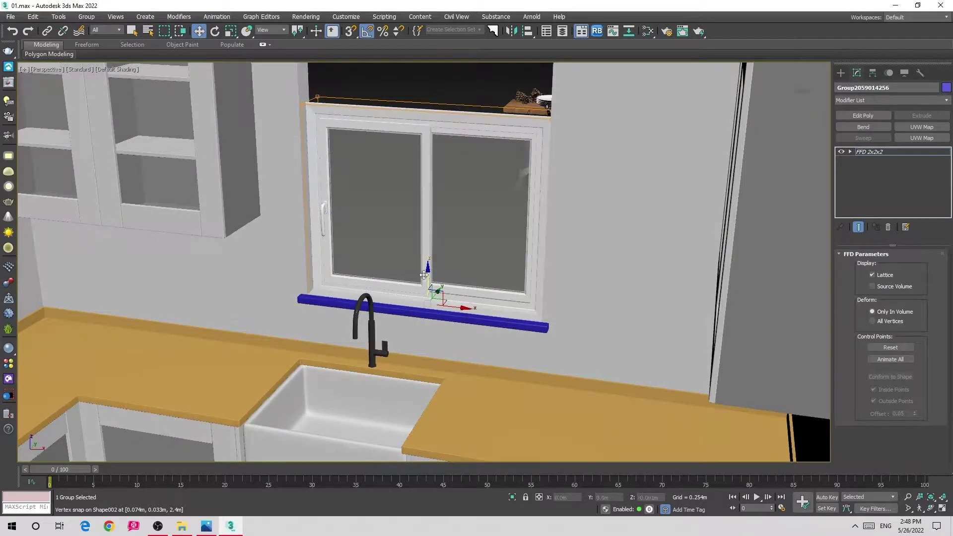
left_click_drag(423, 274, 307, 289)
scroll(359, 256, "down", 5)
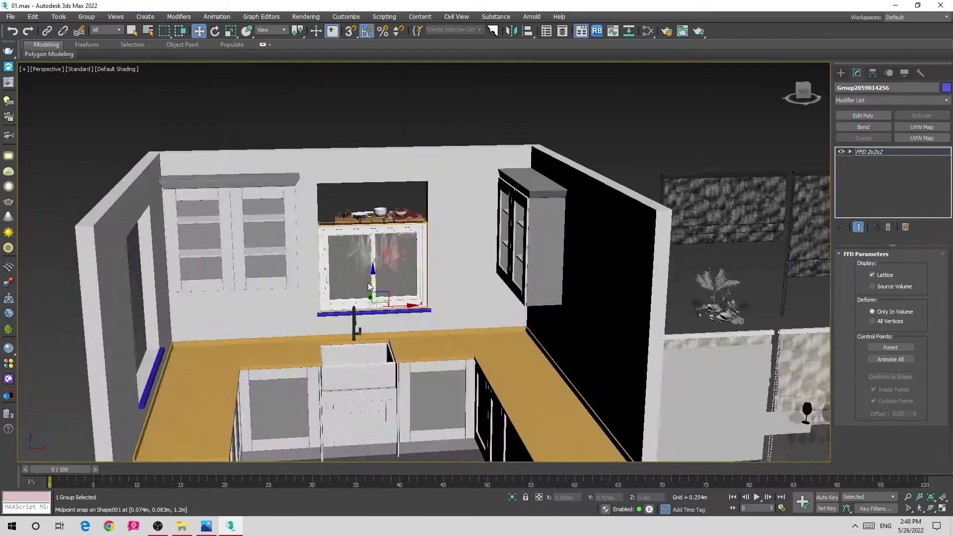
left_click(325, 100)
scroll(325, 101, "down", 5)
scroll(547, 225, "down", 3)
middle_click_drag(546, 225, 524, 288, "alt")
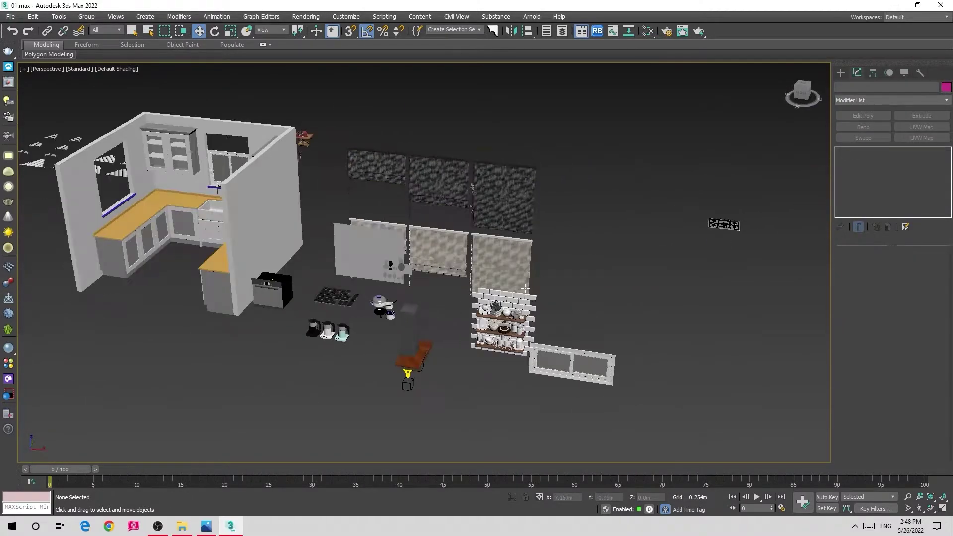
left_click(605, 368)
key("s")
left_click_drag(571, 361, 226, 117)
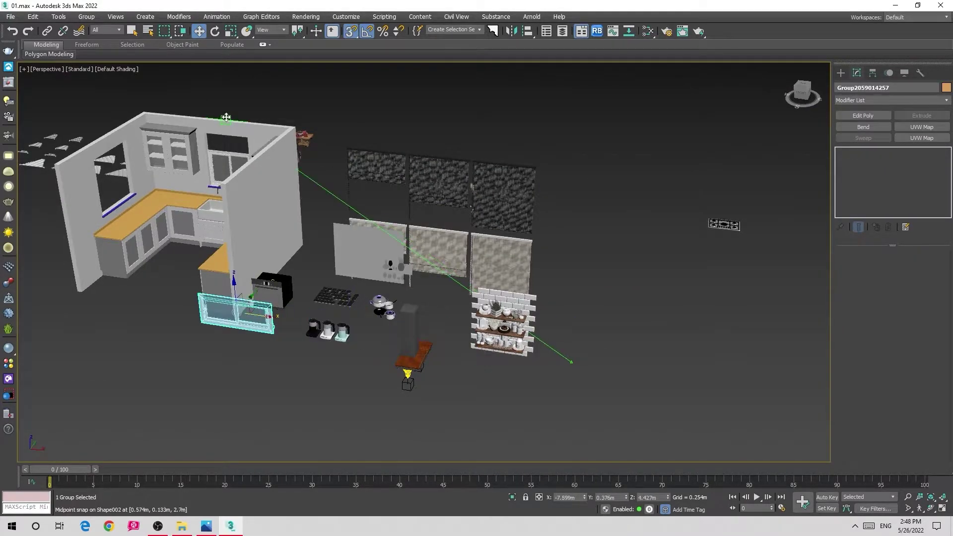
left_click(237, 281)
key("ctrl+z")
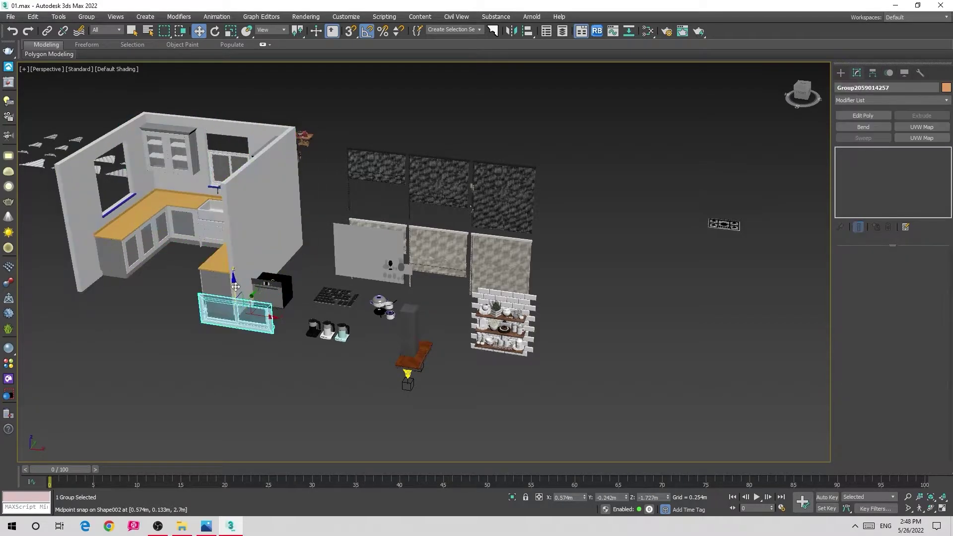
scroll(244, 266, "up", 3)
middle_click_drag(245, 266, 240, 207, "alt")
scroll(252, 249, "up", 4)
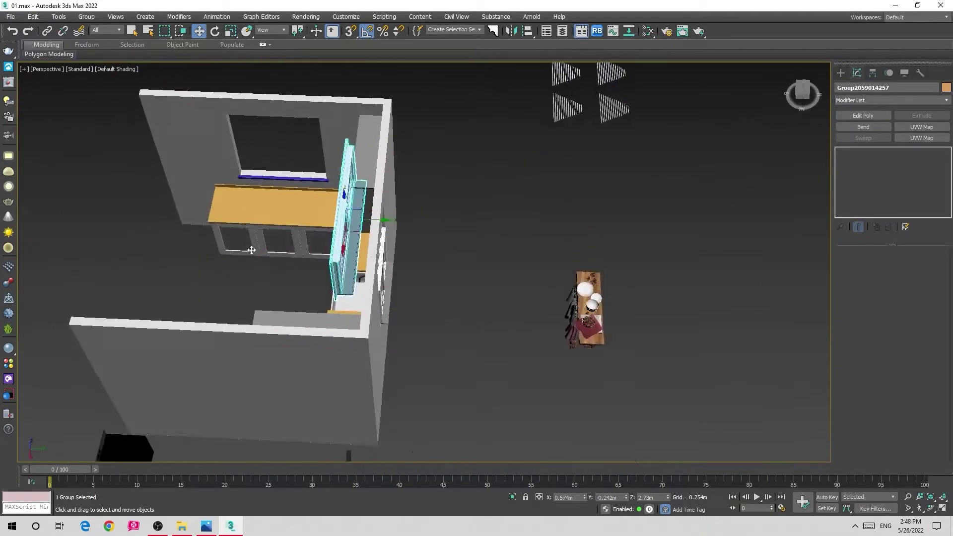
key("t")
key("r")
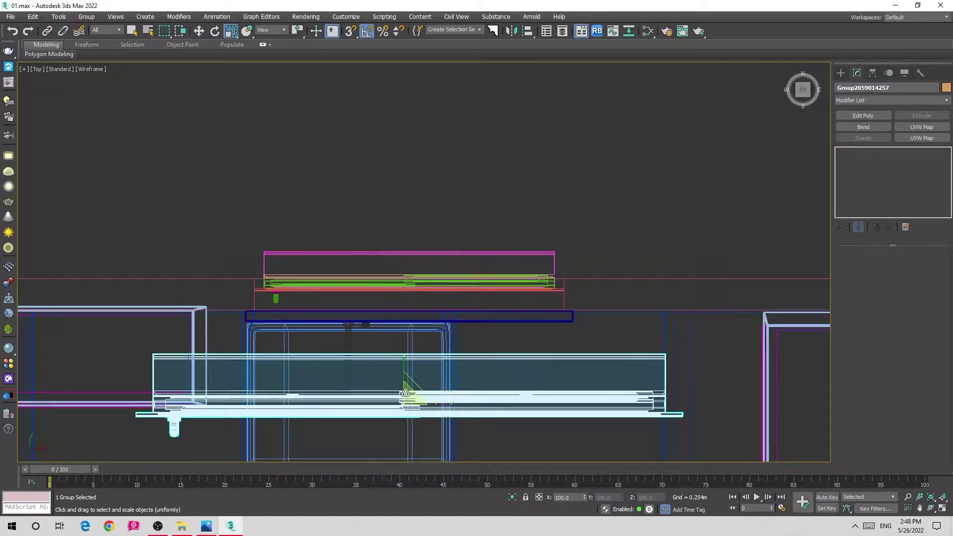
mouse_move(405, 392)
left_mouse_down()
mouse_move(404, 453)
mouse_move(425, 275)
left_mouse_up()
key("w")
key("s")
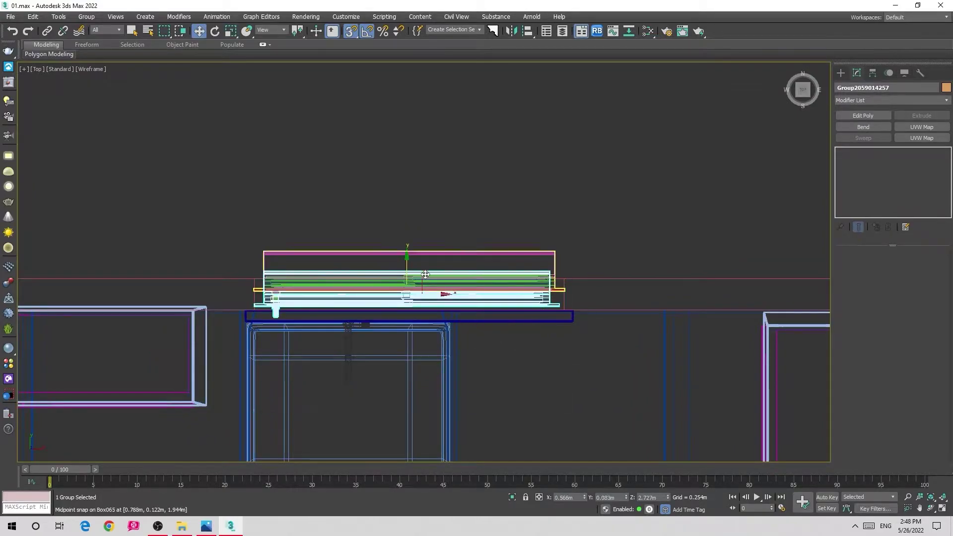
key("s")
key("shift+z")
key("shift+z")
key("shift+z")
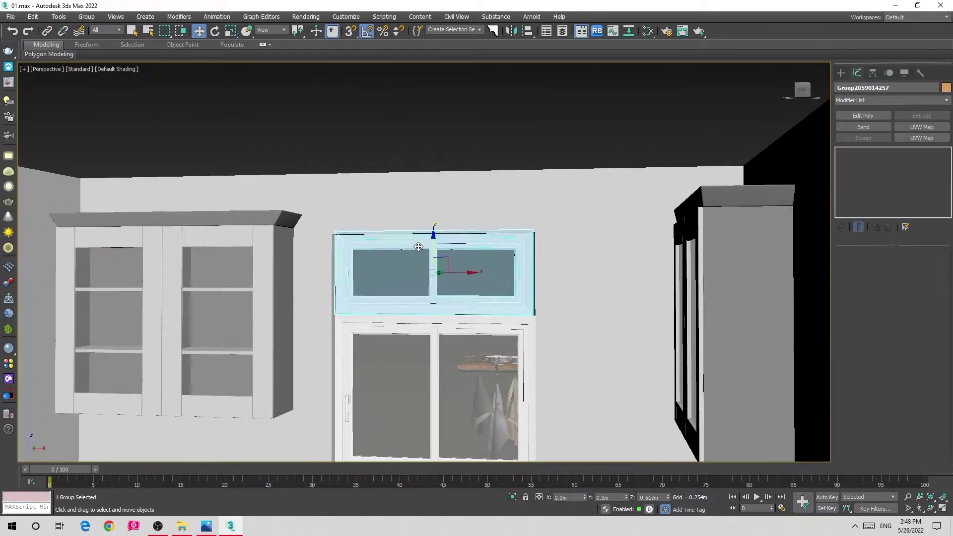
key("shift+z")
key("shift+z")
key("shift+z")
key("shift+z")
key("r")
key("ctrl+d")
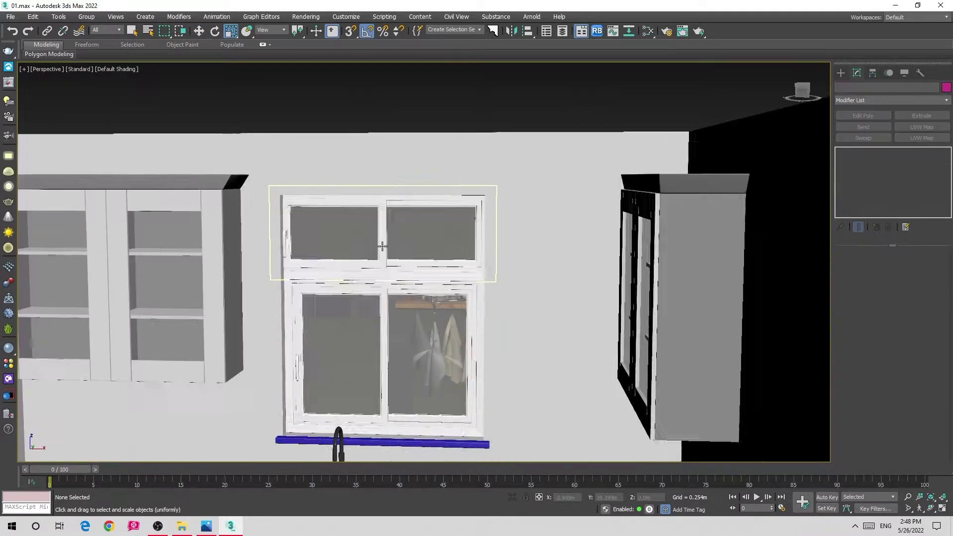
left_click(382, 247)
key("shift+y")
key("w")
key("s")
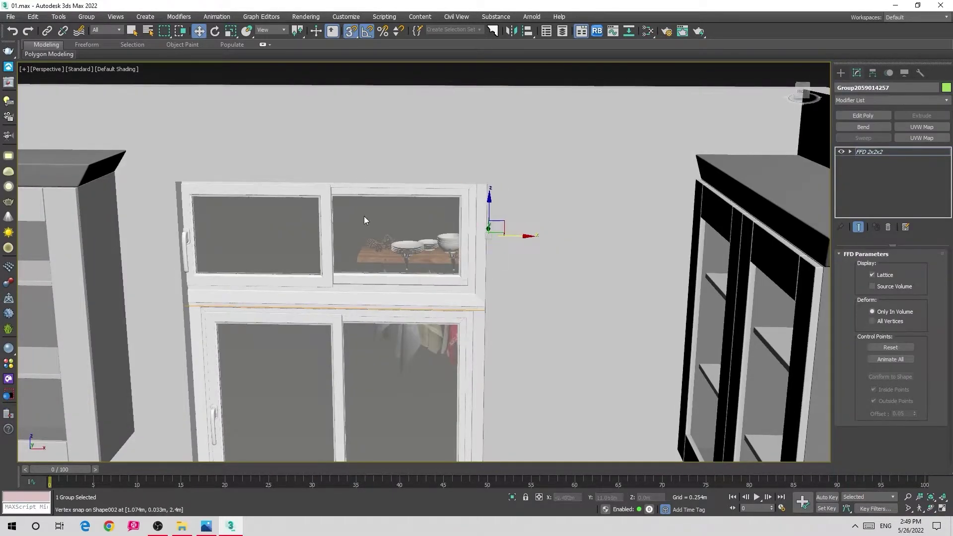
key("shift+z")
key("shift+z")
key("shift+z")
key("ctrl+d")
key("shift+z")
key("s")
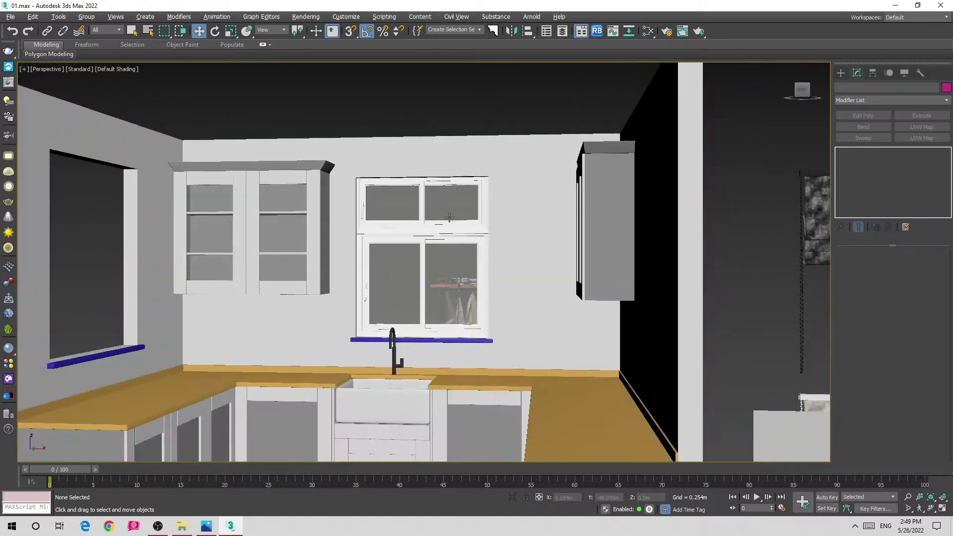
key("shift+z")
key("shift+z")
left_click(432, 172)
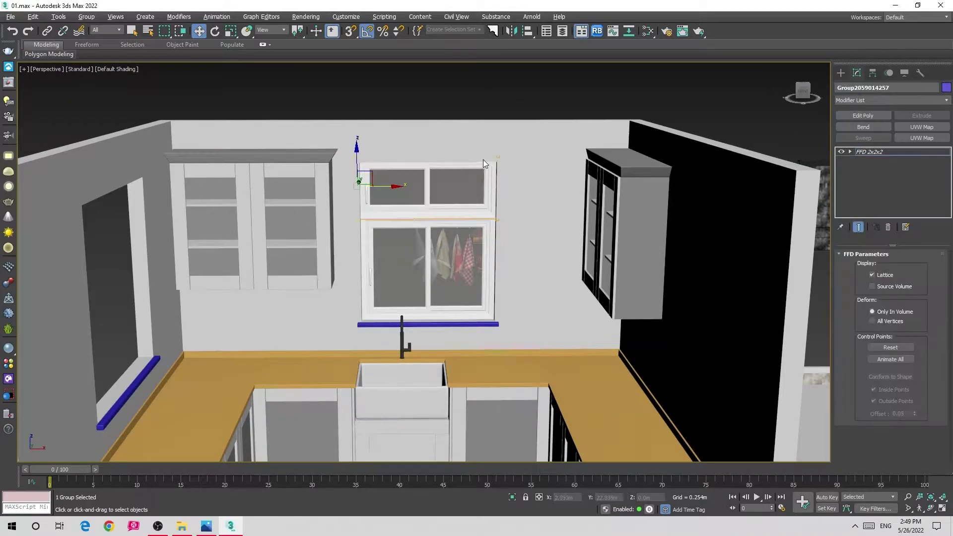
key("shift+z")
scroll(392, 162, "up", 3)
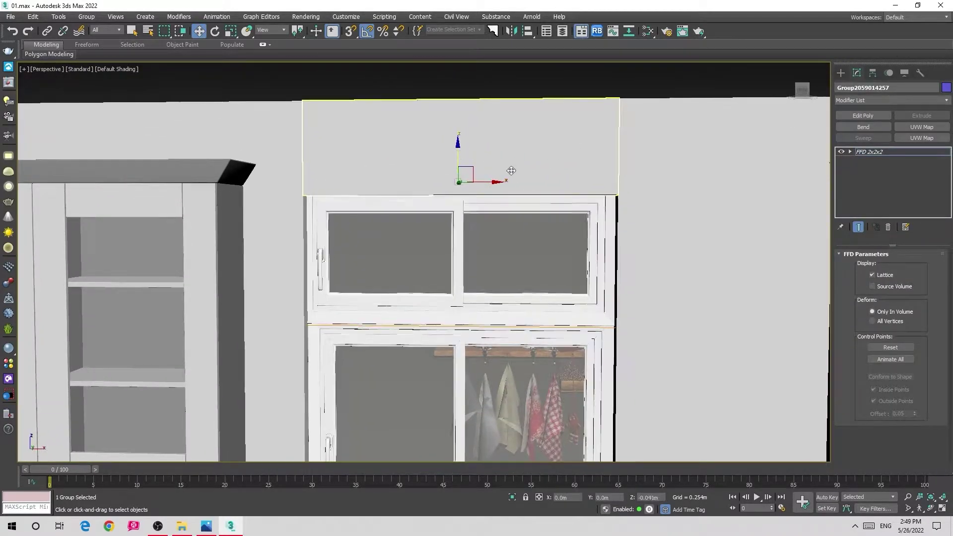
scroll(536, 139, "down", 3)
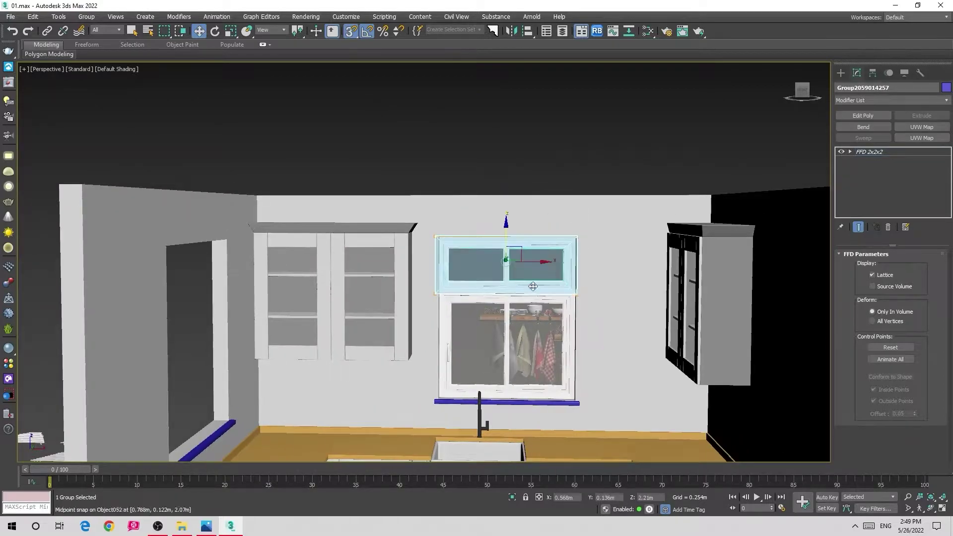
scroll(532, 286, "down", 3)
left_click(448, 109)
scroll(500, 243, "up", 4)
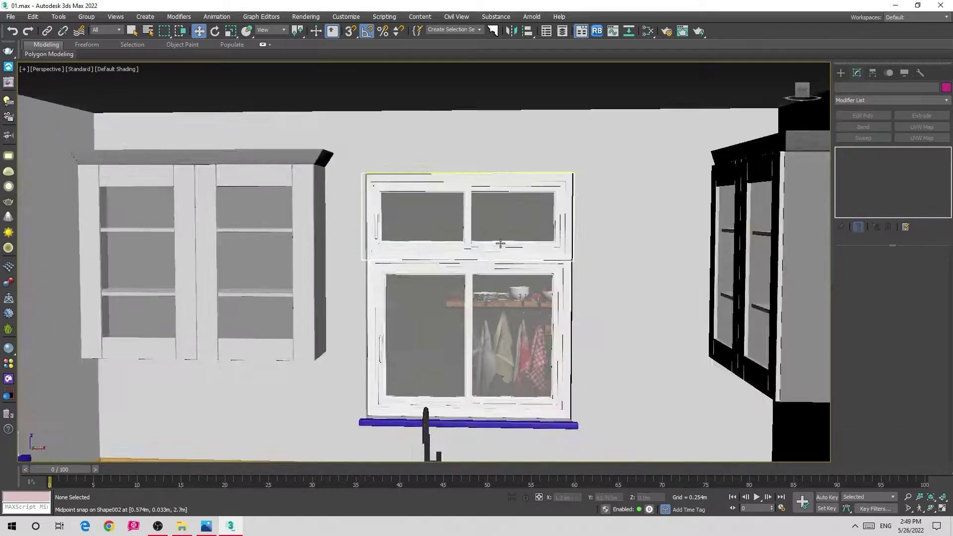
scroll(500, 243, "up", 2)
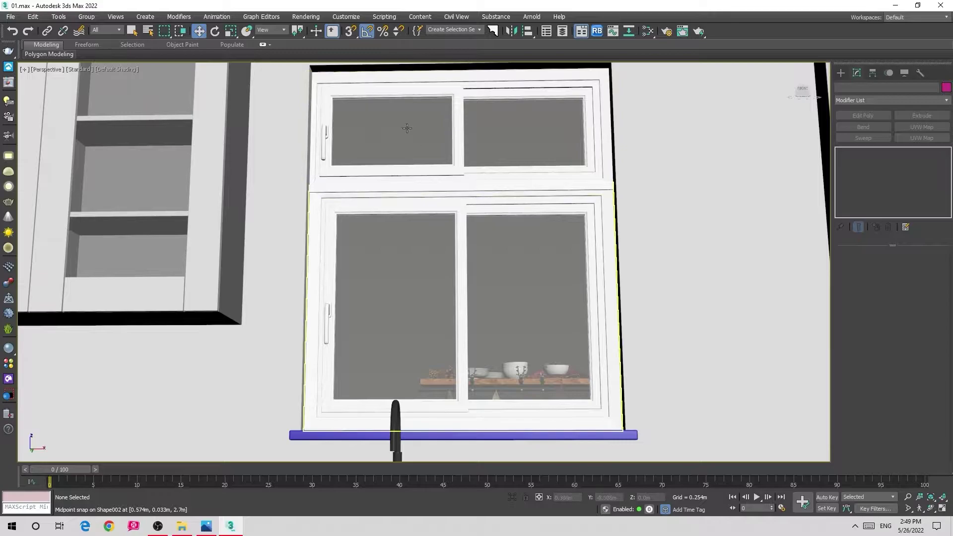
scroll(477, 128, "down", 2)
scroll(447, 198, "down", 2)
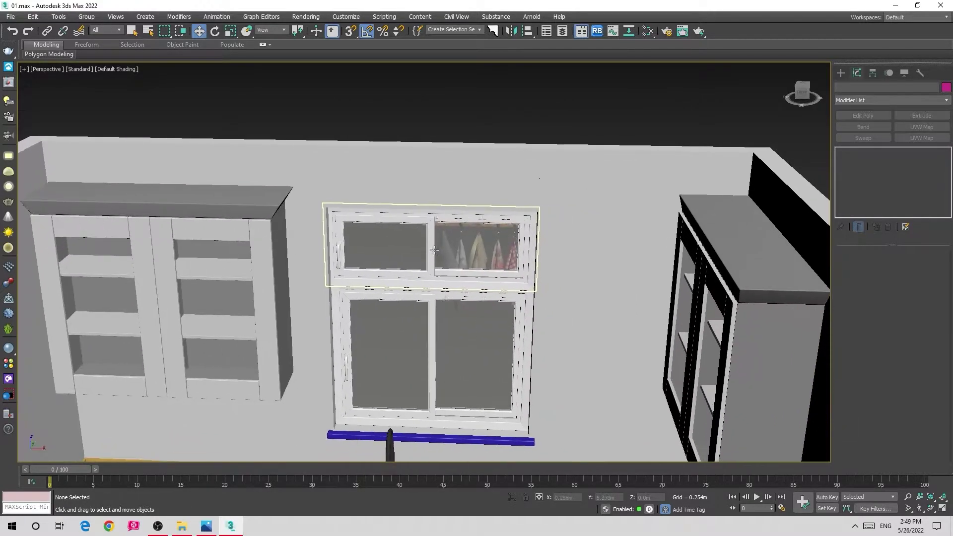
scroll(408, 285, "down", 3)
scroll(463, 284, "up", 5)
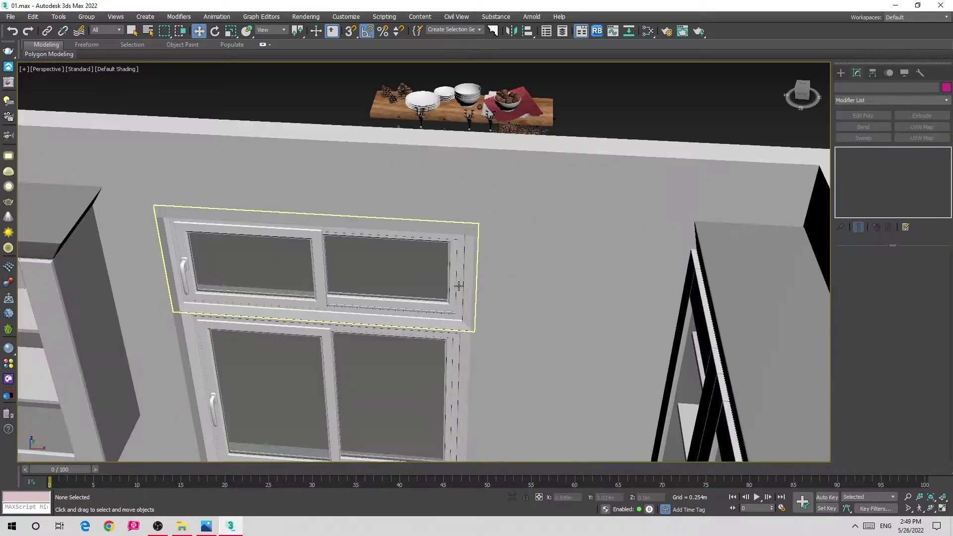
scroll(448, 288, "down", 5)
mouse_move(448, 289)
middle_mouse_down("alt")
mouse_move(428, 91)
mouse_move(387, 205)
mouse_move(481, 206)
middle_mouse_up("alt")
scroll(387, 205, "up", 3)
scroll(386, 205, "down", 4)
scroll(480, 205, "up", 3)
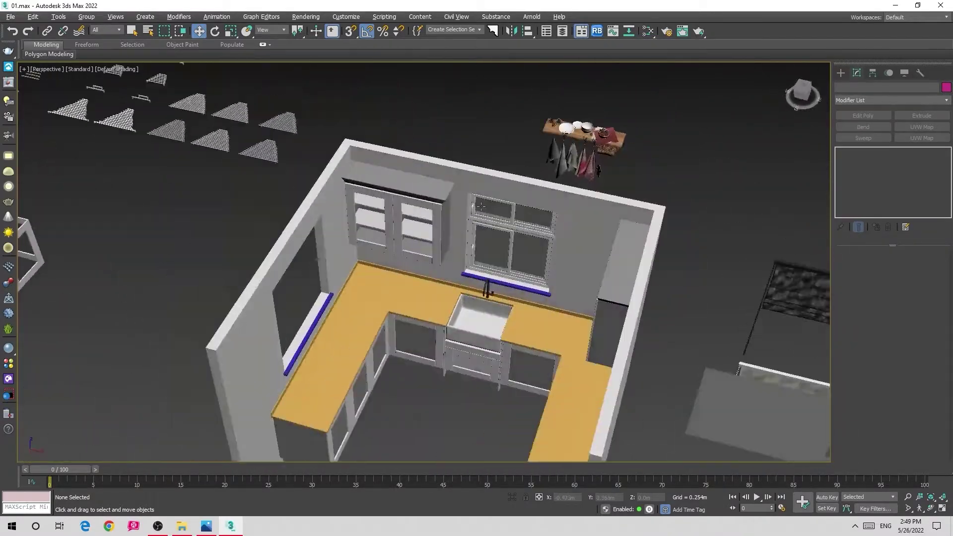
Shift-rotate the sink window about 90° on Z to make a copy
left_click(501, 225)
key("e")
middle_click_drag(500, 244, 470, 261, "alt")
mouse_move(463, 269)
left_mouse_down()
mouse_move(501, 261)
mouse_move(443, 243)
left_mouse_up()
left_click(478, 305)
Move the copy into the left side-wall opening and stretch it to 111% width
middle_click_drag(488, 304, 530, 326, "alt")
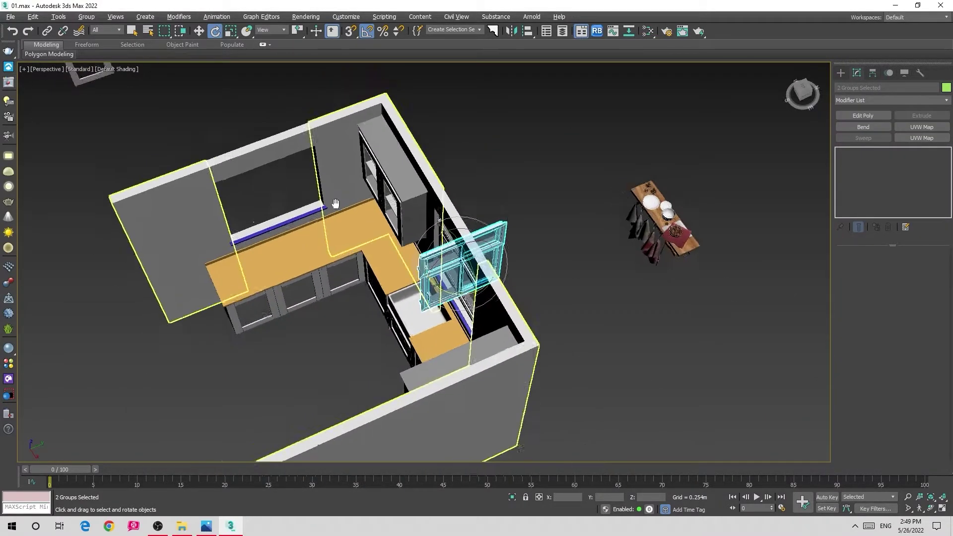
left_click_drag(523, 311, 332, 206)
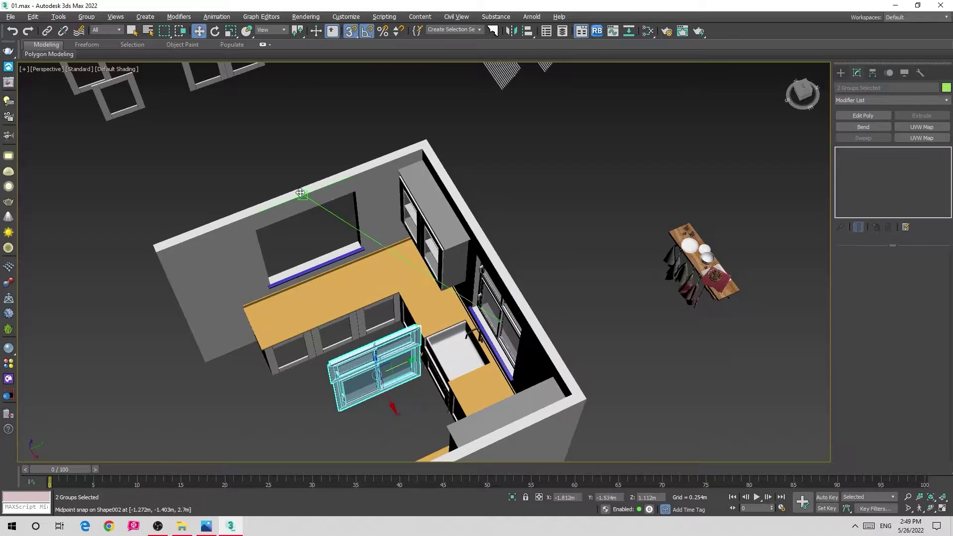
left_click_drag(402, 410, 338, 310)
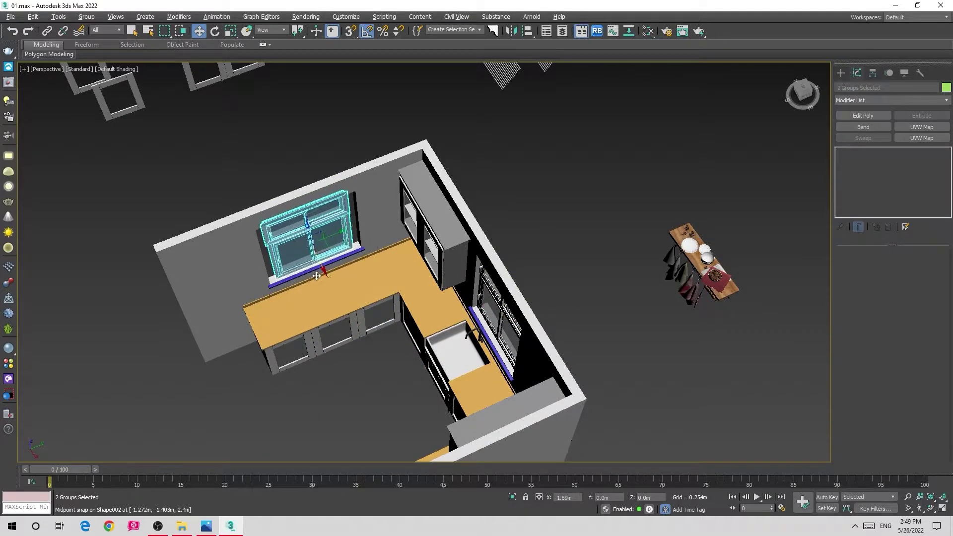
scroll(316, 276, "up", 5)
mouse_move(304, 243)
middle_mouse_down("alt")
mouse_move(322, 277)
mouse_move(332, 266)
middle_mouse_up("alt")
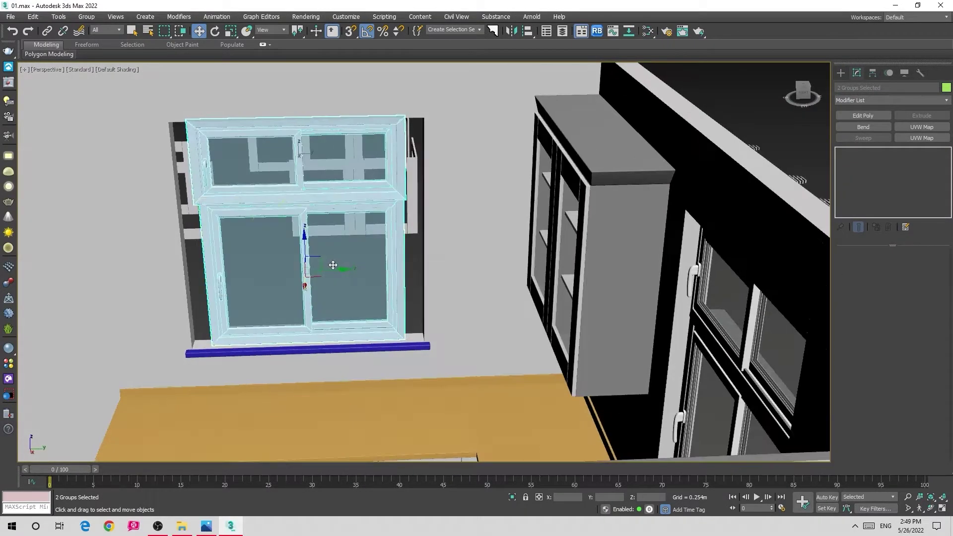
left_click_drag(262, 225, 252, 215)
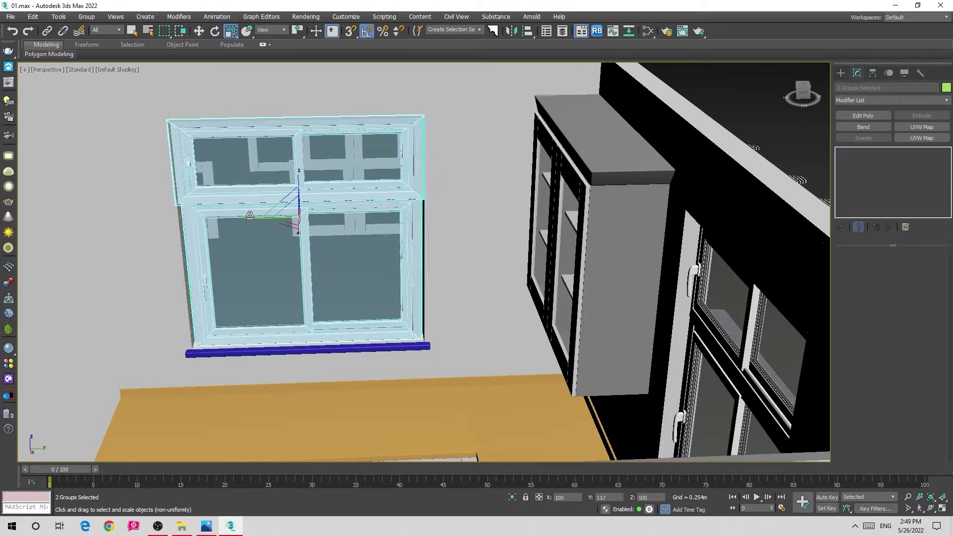
scroll(248, 216, "down", 6)
Orbit around the room, reselect the window copy and switch to Move
key("ctrl+d")
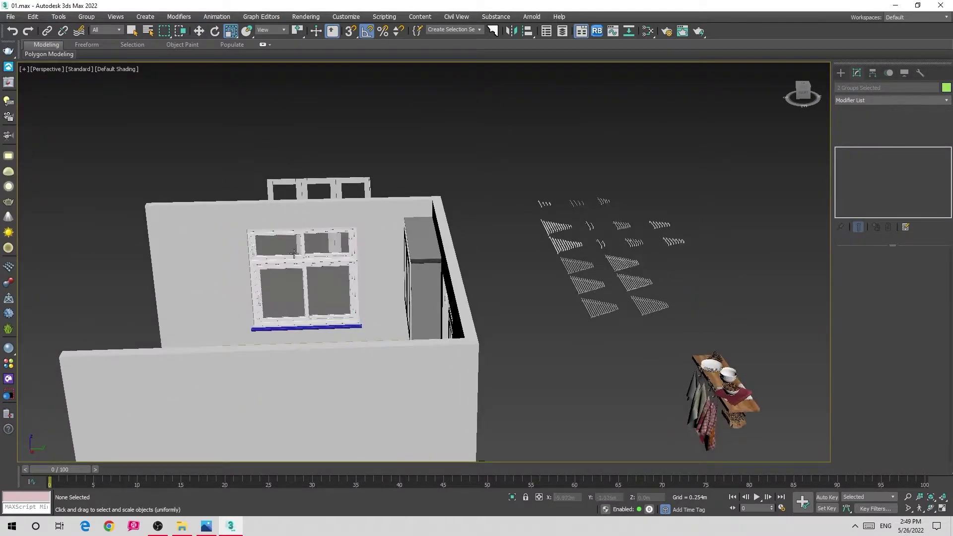
mouse_move(298, 238)
middle_mouse_down("alt")
mouse_move(354, 236)
mouse_move(398, 334)
middle_mouse_up("alt")
scroll(354, 237, "up", 5)
scroll(410, 216, "down", 5)
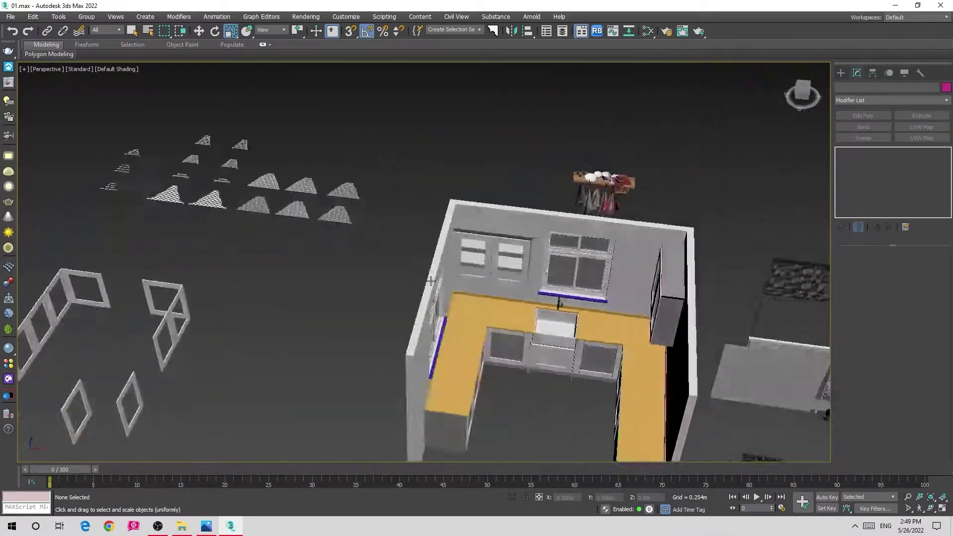
scroll(398, 334, "up", 6)
left_click(398, 334)
left_click(377, 278, "ctrl")
scroll(398, 278, "up", 4)
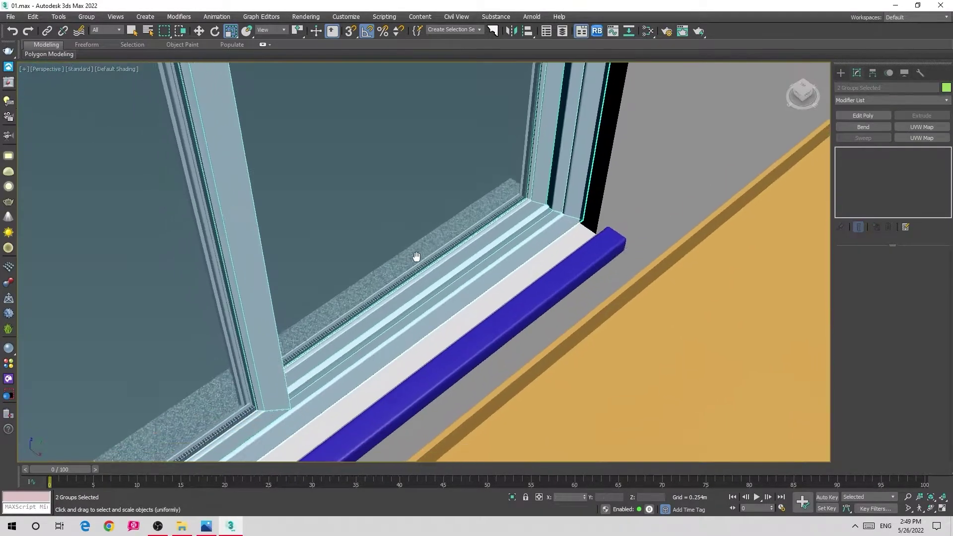
key("w")
scroll(398, 258, "down", 2)
View the copy head-on, then deselect it and orbit to the wall panels
middle_click_drag(352, 229, 431, 170, "alt")
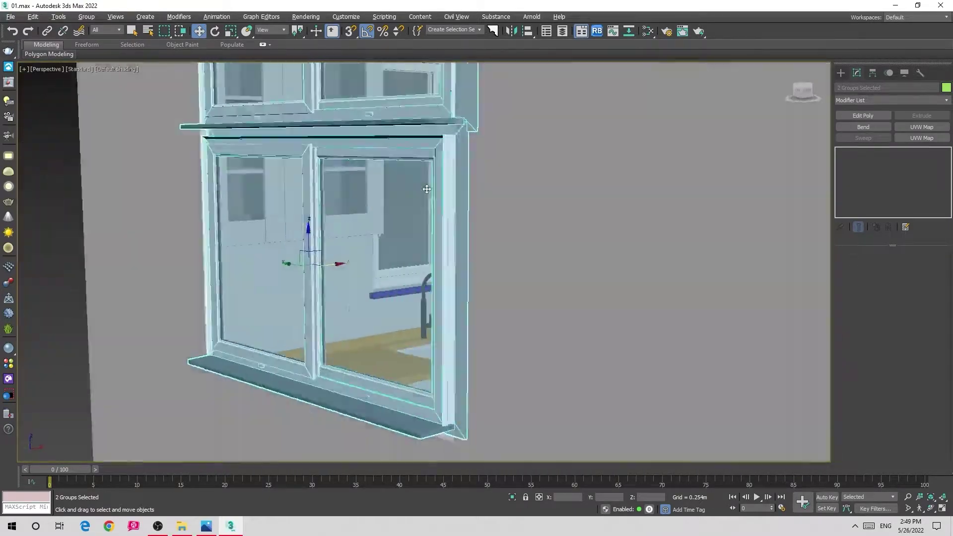
scroll(432, 170, "down", 5)
scroll(432, 170, "down", 5)
scroll(391, 349, "down", 3)
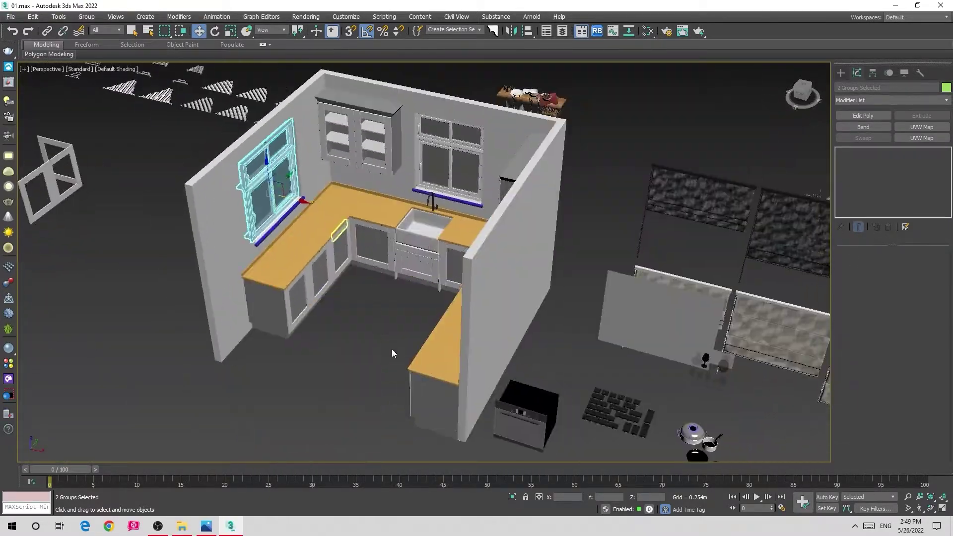
left_click(391, 349)
scroll(391, 283, "up", 3)
middle_click_drag(391, 281, 415, 281, "alt")
scroll(416, 280, "down", 3)
Select the Roman blind group (Group006), frame it and open it for editing
scroll(342, 205, "up", 3)
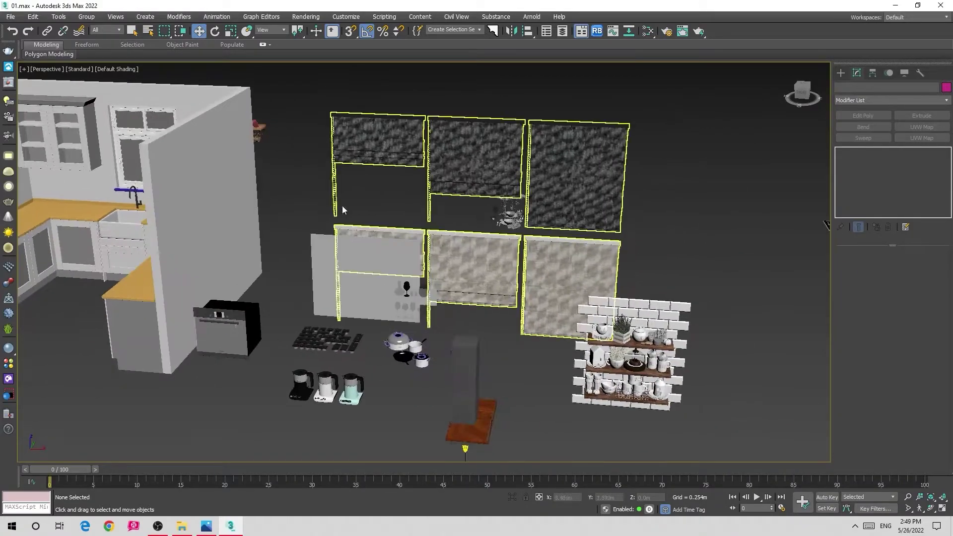
middle_click_drag(398, 164, 420, 263, "alt")
left_click(418, 236)
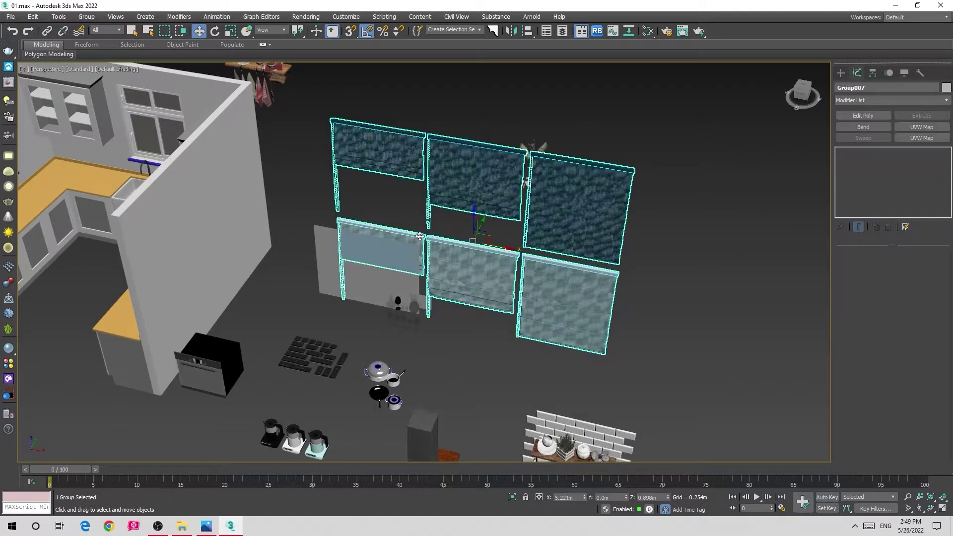
key("z")
left_click(87, 16)
left_click(111, 57)
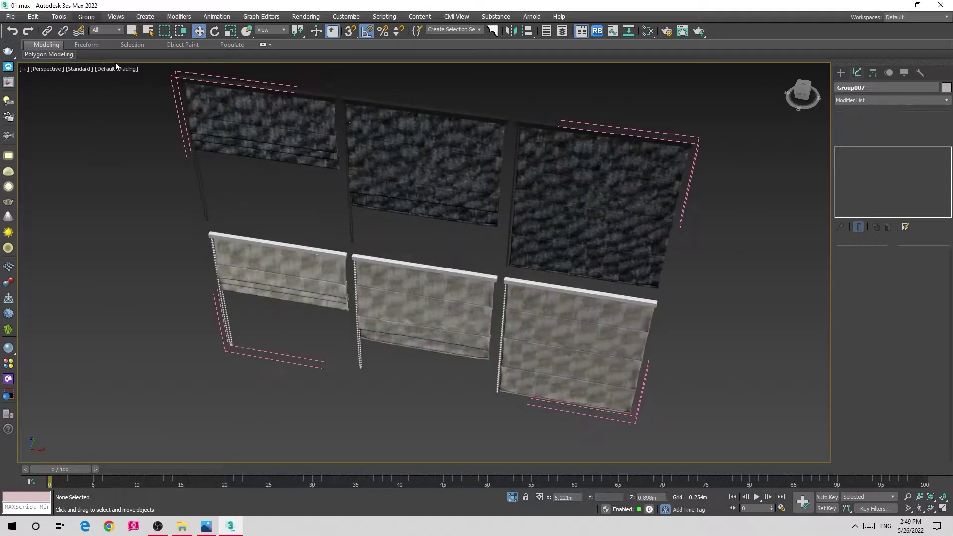
Isolate the lower-left Roman blind, then bring back the whole kitchen scene
scroll(633, 129, "down", 3)
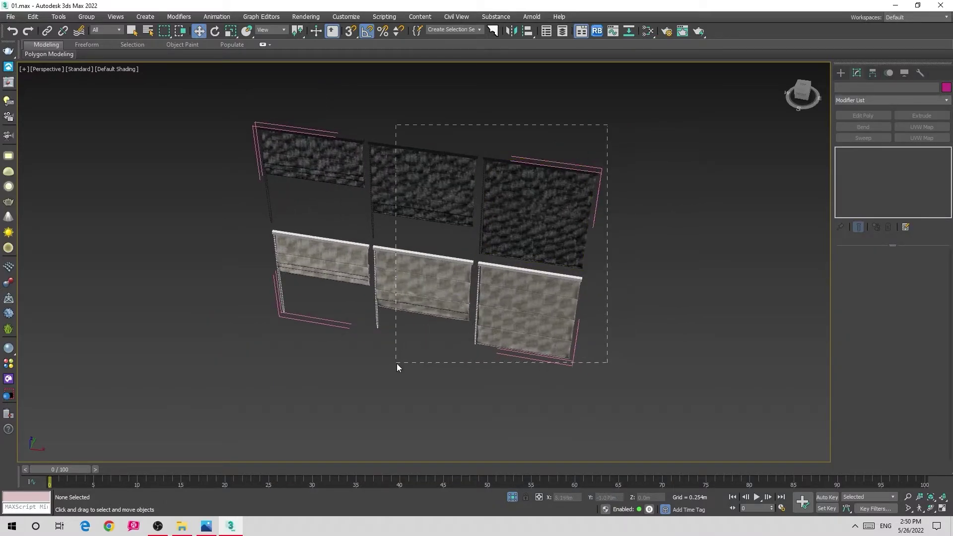
key("Delete")
left_click_drag(385, 130, 290, 239)
key("Delete")
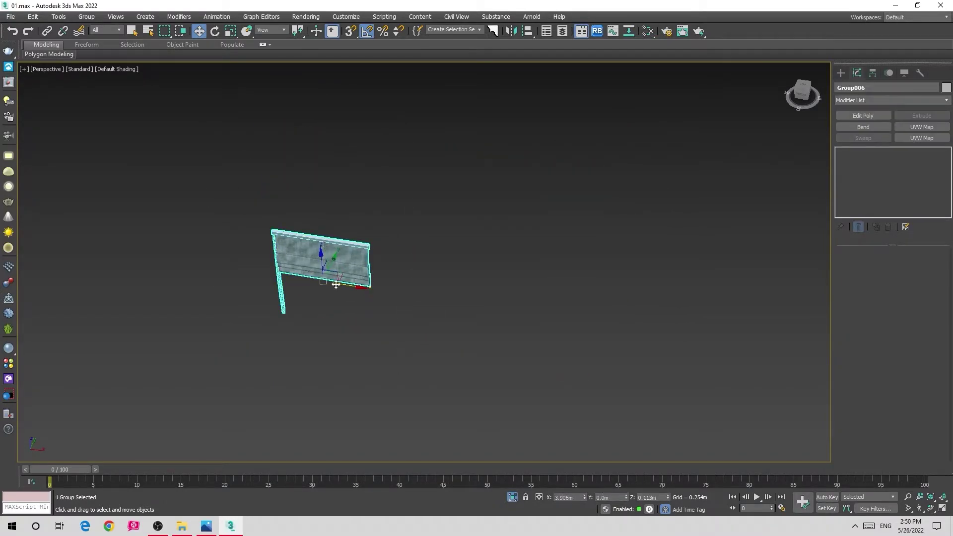
left_click_drag(481, 191, 183, 362)
left_click(513, 497)
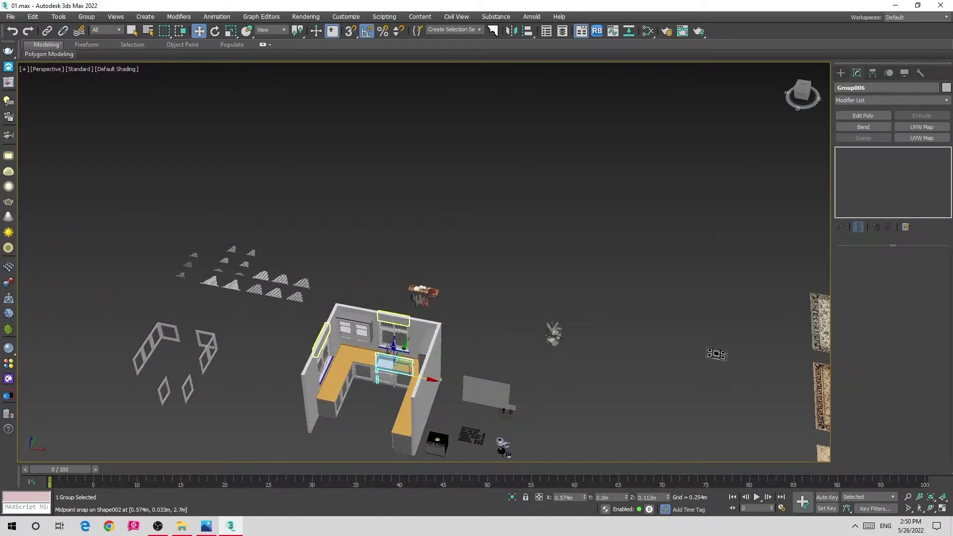
Face the sink window and move the blind in the front view
scroll(393, 347, "up", 3)
scroll(394, 337, "up", 3)
middle_click_drag(394, 337, 392, 248, "alt")
key("r")
key("w")
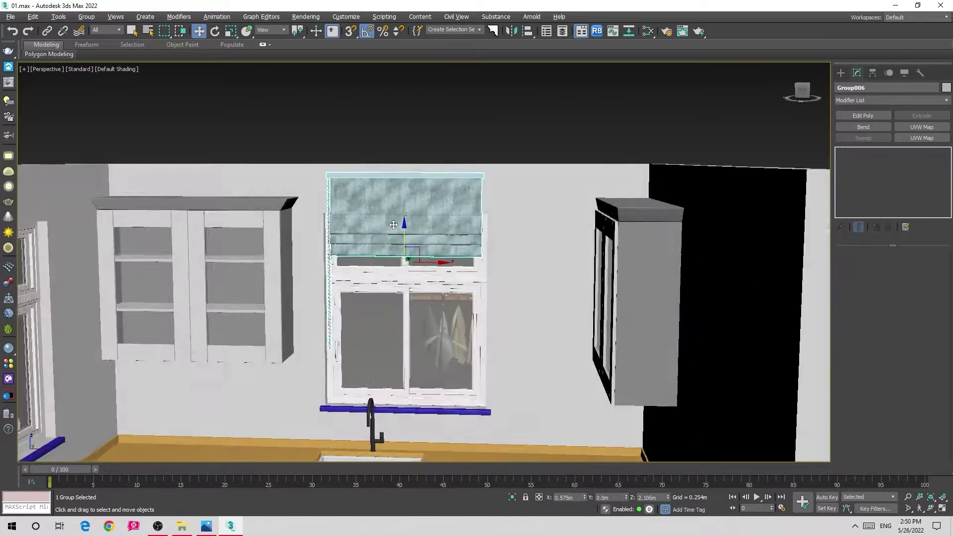
scroll(353, 229, "up", 3)
key("f")
scroll(405, 220, "up", 5)
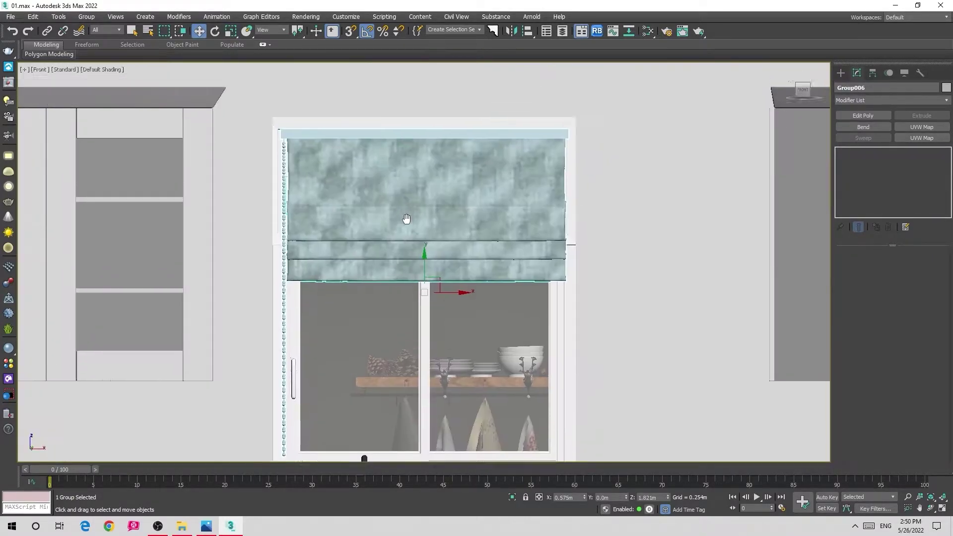
Check the blind's placement in wireframe top view, then return to shaded perspective
key("F3")
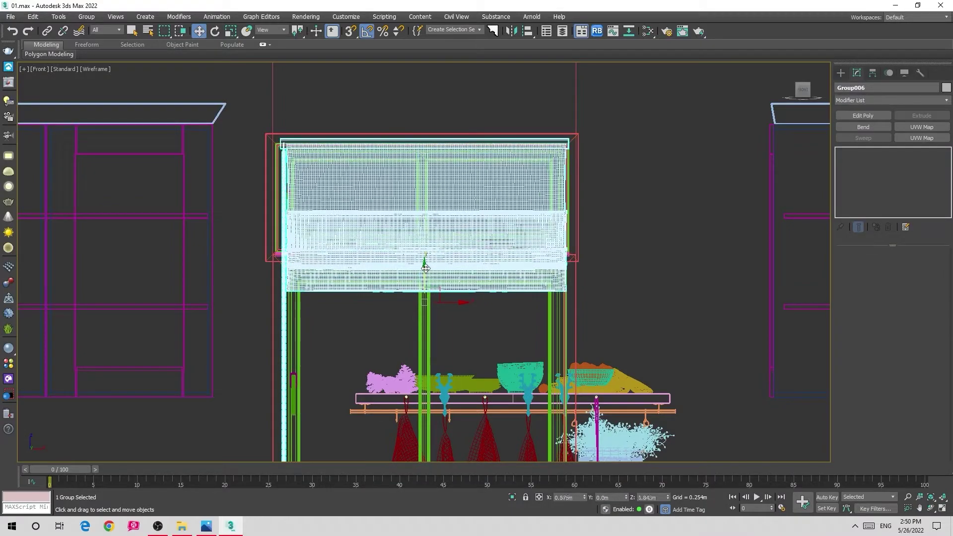
key("t")
scroll(442, 247, "down", 4)
mouse_move(442, 246)
middle_mouse_down("alt")
mouse_move(443, 210)
mouse_move(453, 202)
mouse_move(461, 218)
middle_mouse_up("alt")
key("p")
scroll(442, 210, "down", 3)
key("F3")
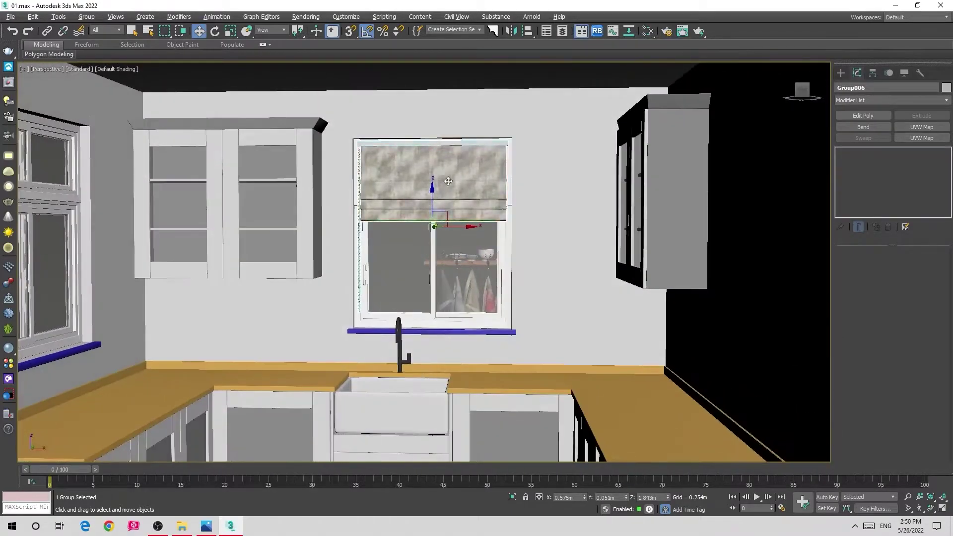
Compare with the reference photo, zoom back to the blind and open the Modifier List
scroll(461, 218, "down", 3)
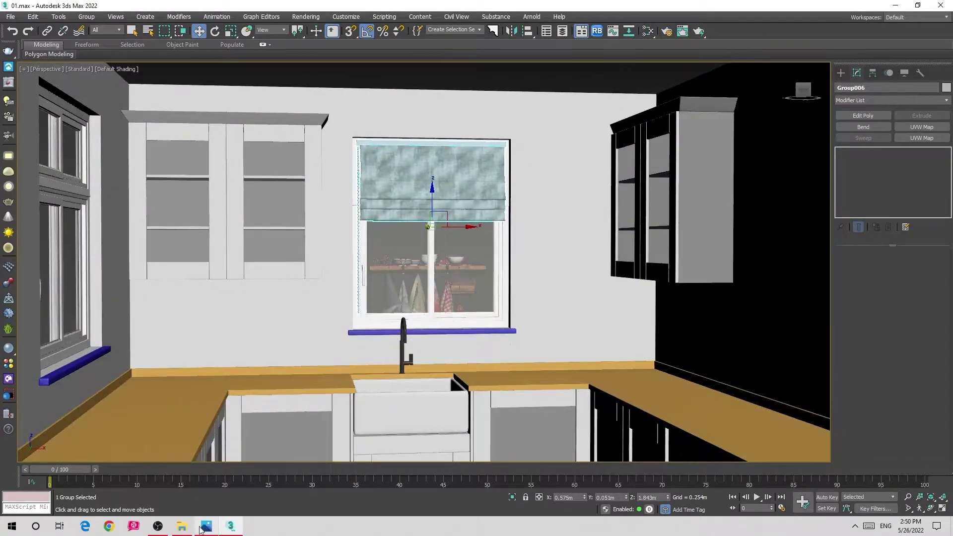
left_click(207, 526)
left_click(207, 526)
key("shift+z")
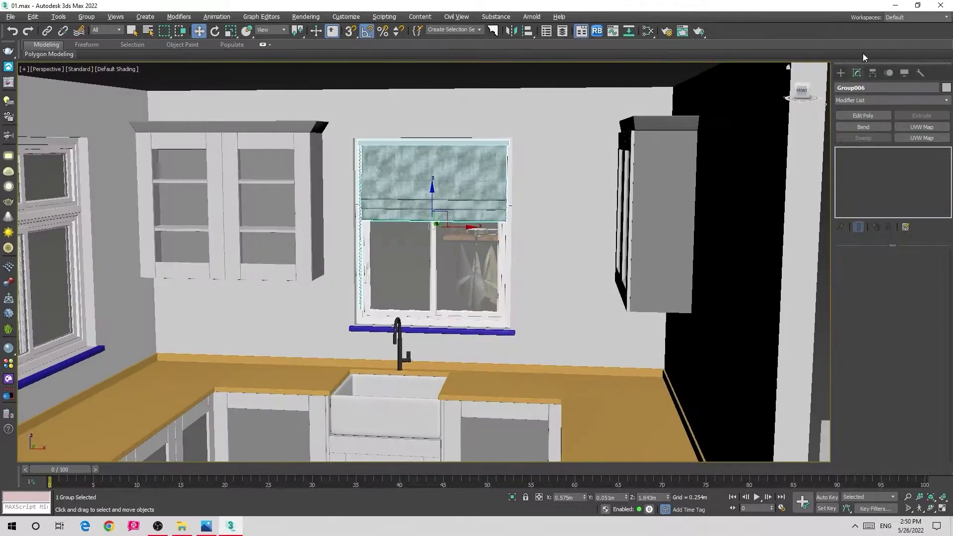
left_click(864, 100)
left_click(863, 101)
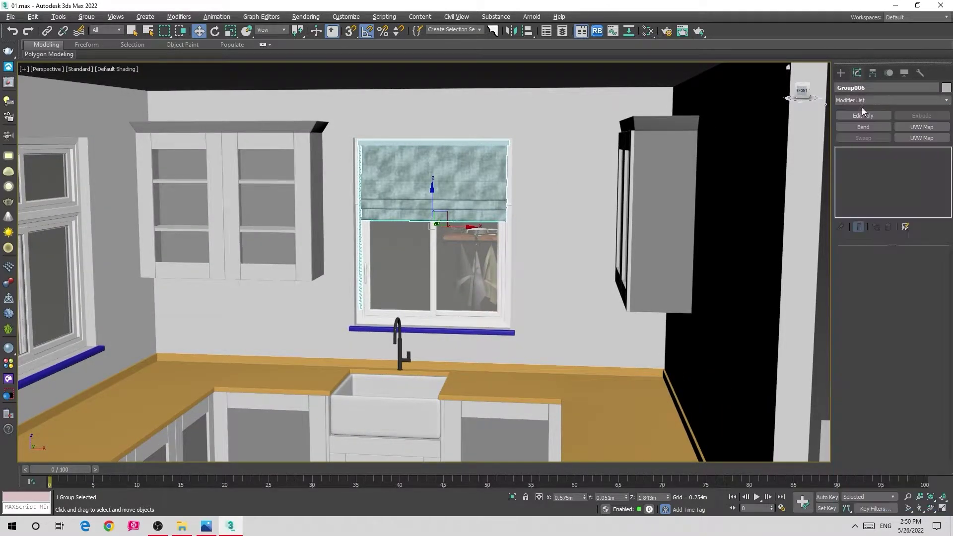
Apply an FFD 2x2x2 modifier to the blind group
left_click(877, 101)
scroll(865, 106, "down", 1)
left_click(863, 102)
scroll(865, 124, "down", 10)
left_click(868, 112)
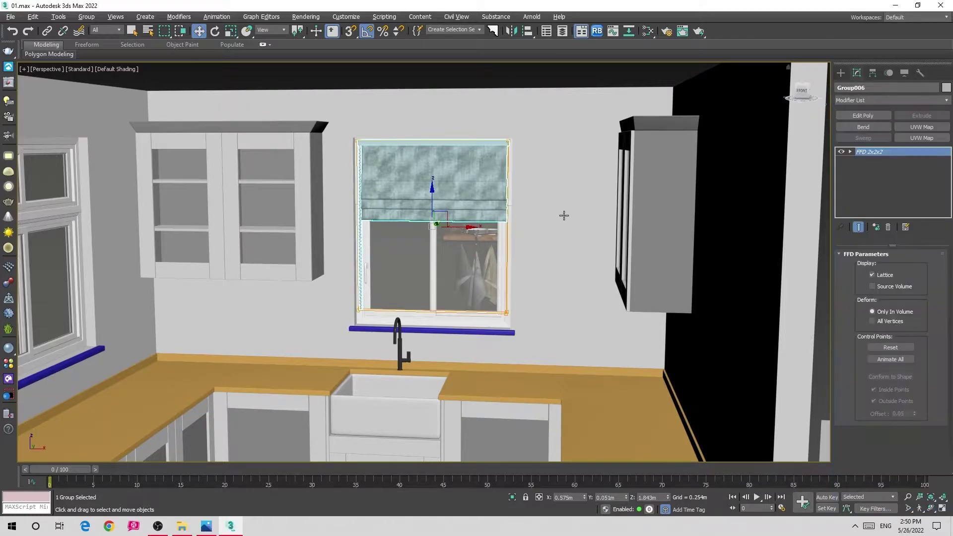
key("z")
left_click(666, 182)
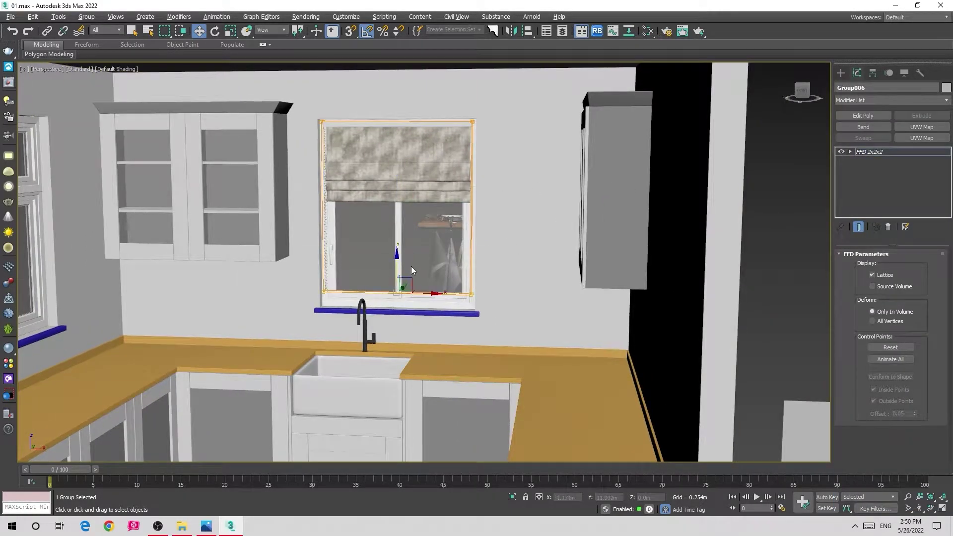
Raise the blind group and vertex-snap its edge to the window frame
left_click_drag(397, 255, 490, 121)
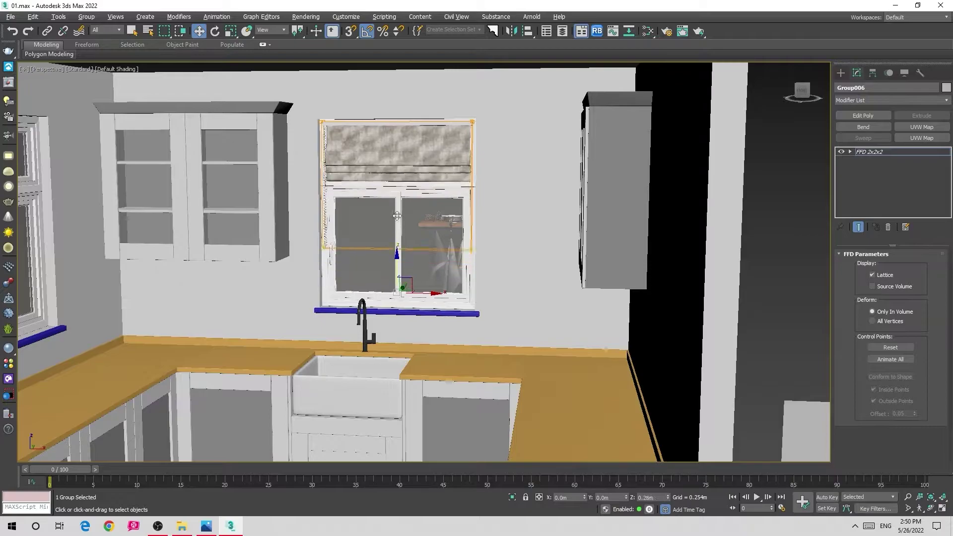
left_click(490, 121)
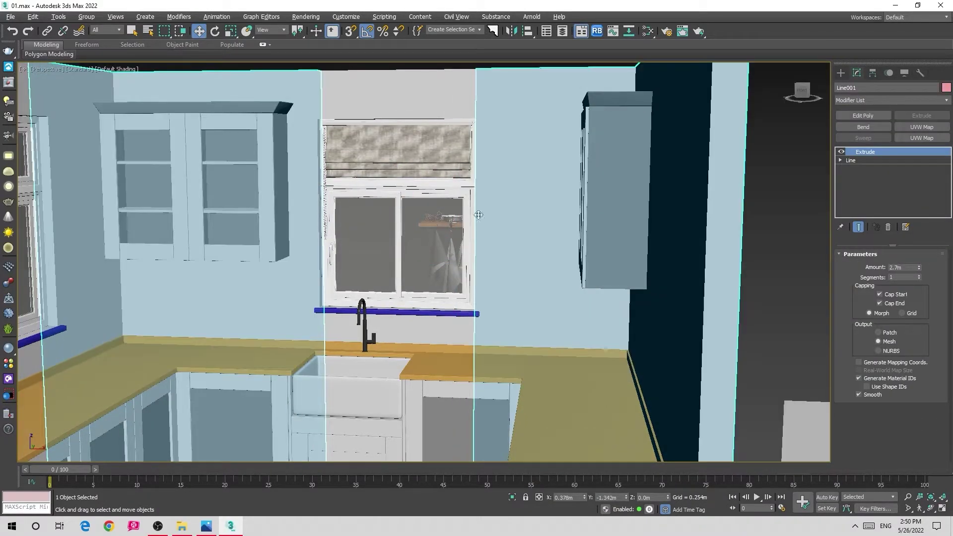
left_click(453, 180)
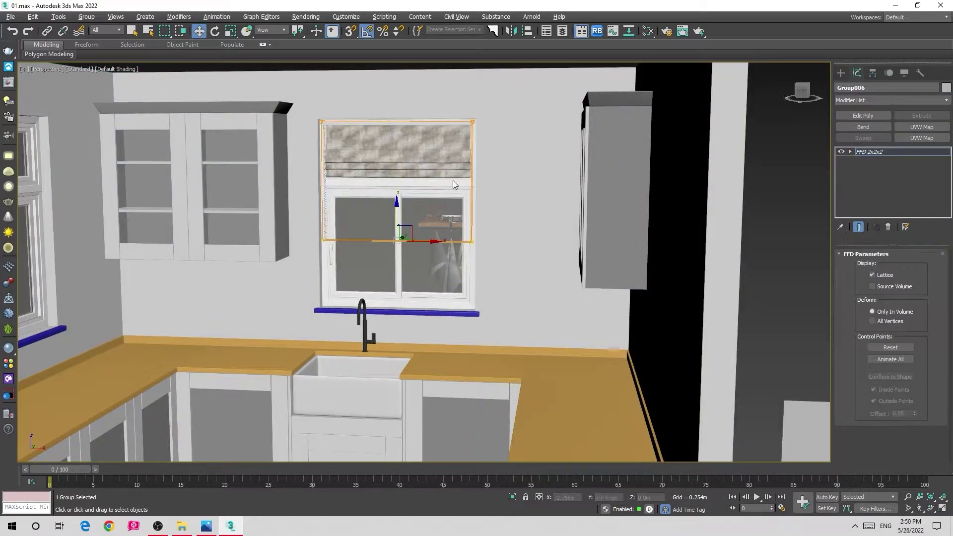
scroll(480, 157, "up", 3)
scroll(502, 213, "up", 2)
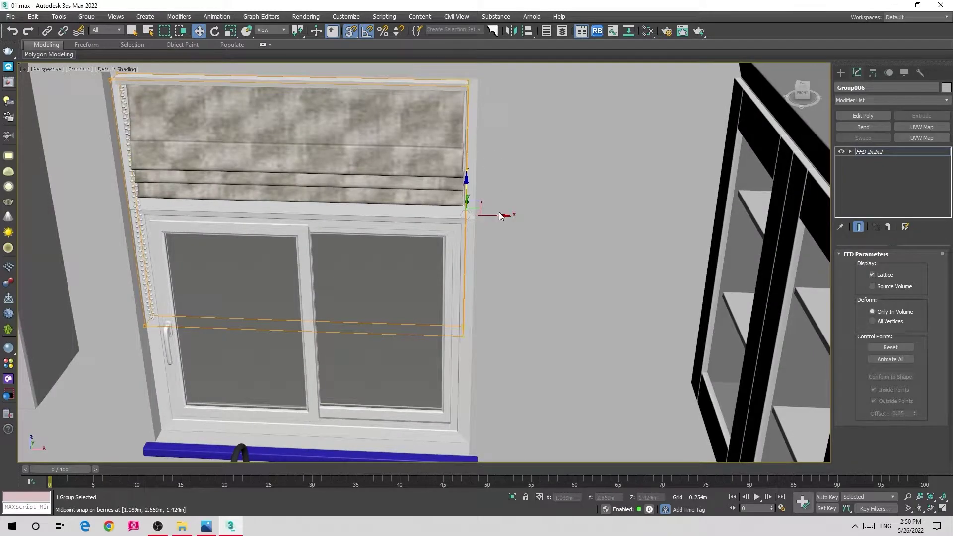
left_click_drag(500, 216, 476, 78)
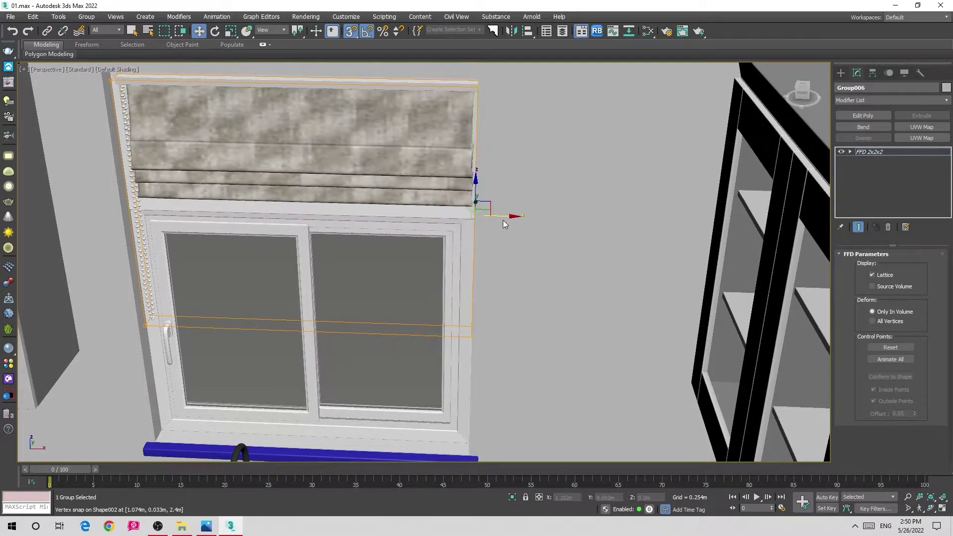
key("s")
scroll(305, 168, "down", 3)
Orbit the window wall, select the blind's FFD, and check the reference photo
middle_click_drag(159, 204, 320, 237)
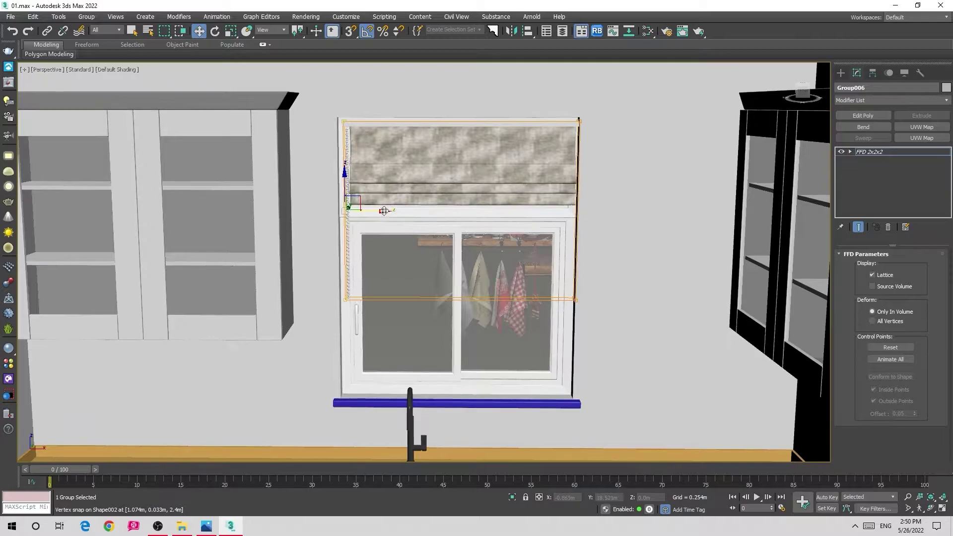
mouse_move(397, 188)
middle_mouse_down("alt")
mouse_move(418, 178)
mouse_move(459, 215)
middle_mouse_up("alt")
left_click(869, 151)
scroll(459, 215, "up", 5)
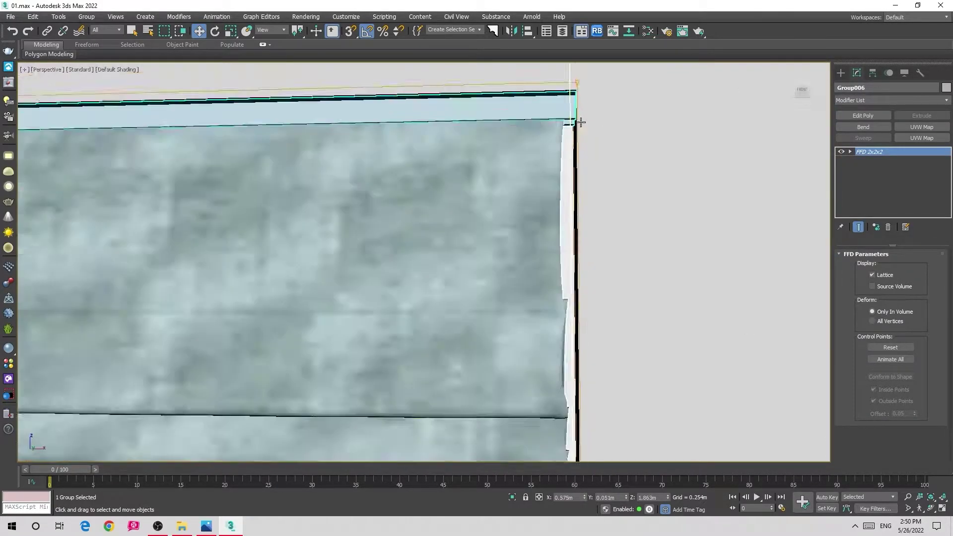
scroll(501, 195, "down", 3)
scroll(501, 195, "down", 5)
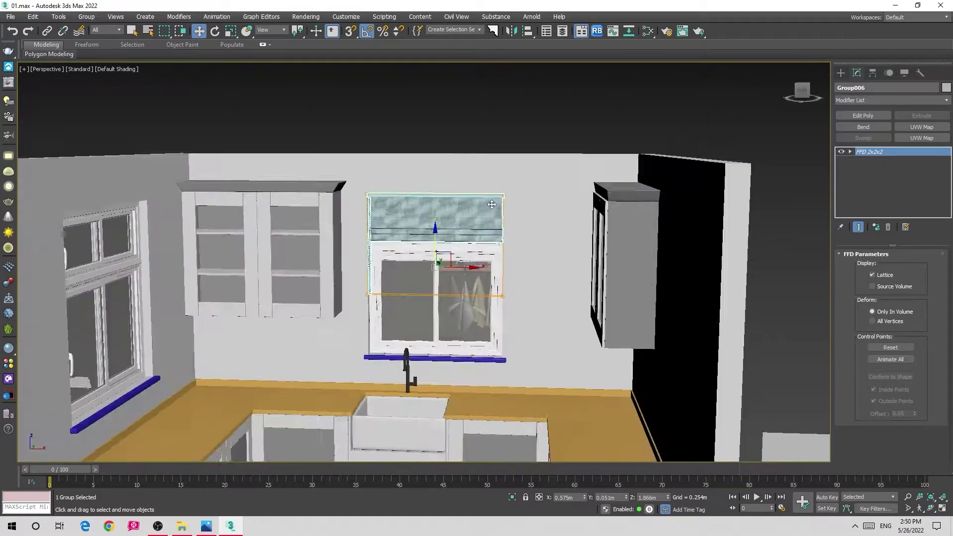
left_click(454, 106)
left_click(206, 525)
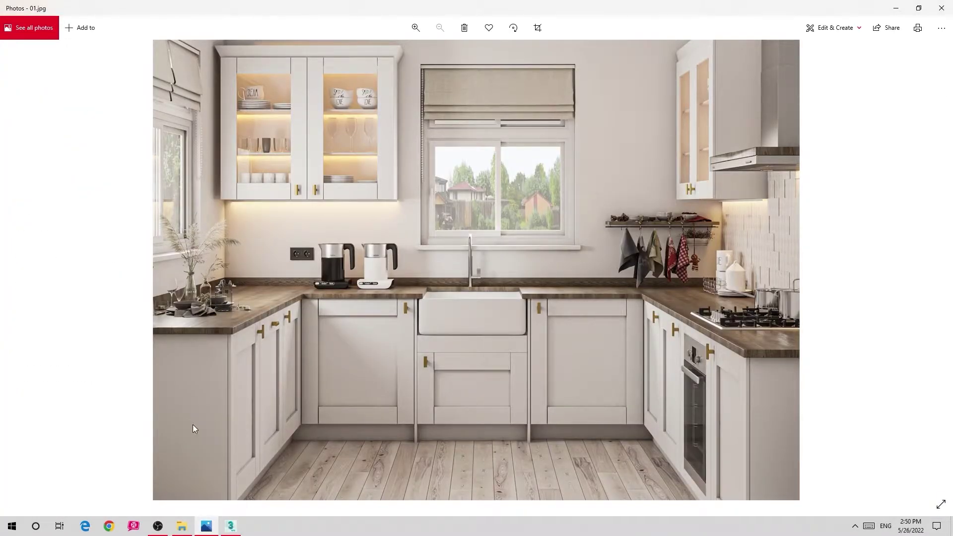
left_click(230, 526)
scroll(446, 223, "up", 5)
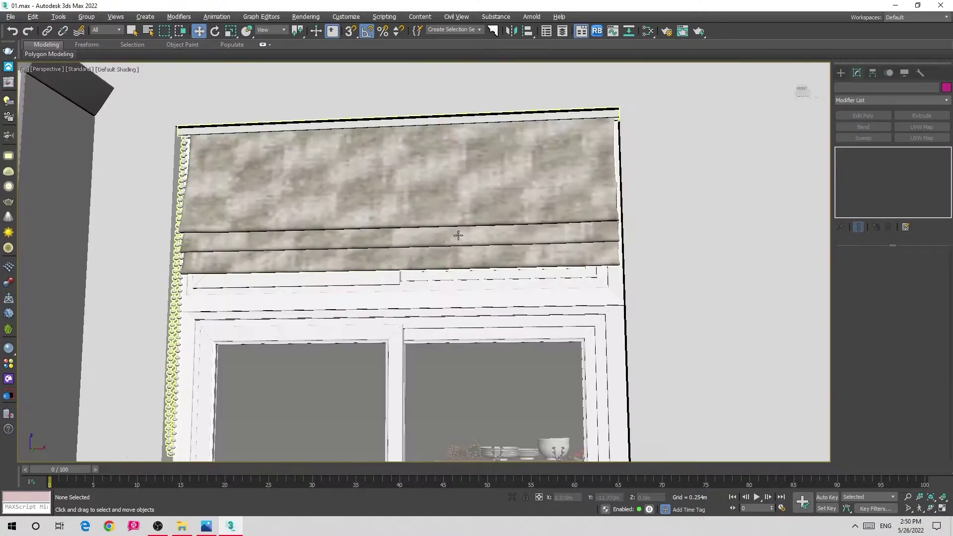
left_click(436, 248)
scroll(436, 247, "down", 4)
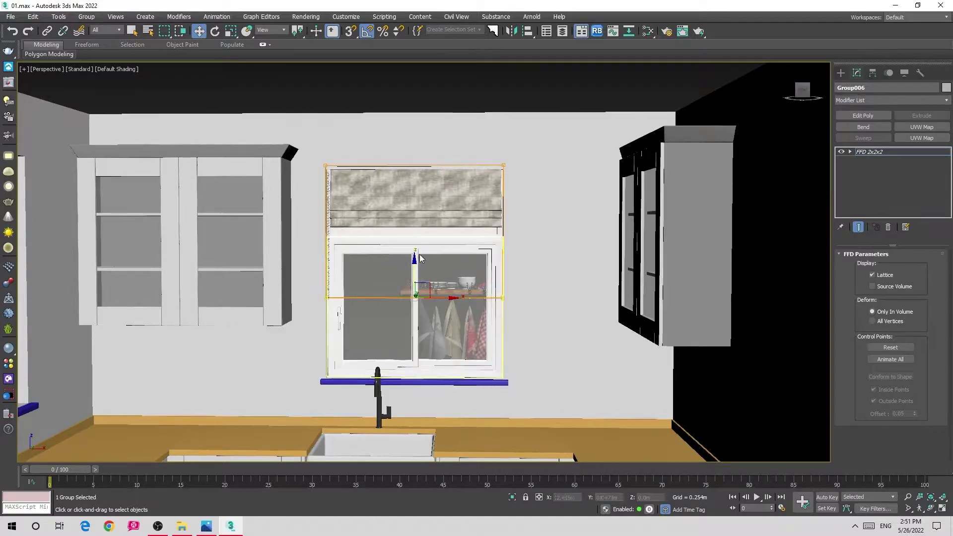
left_click(426, 210)
key("r")
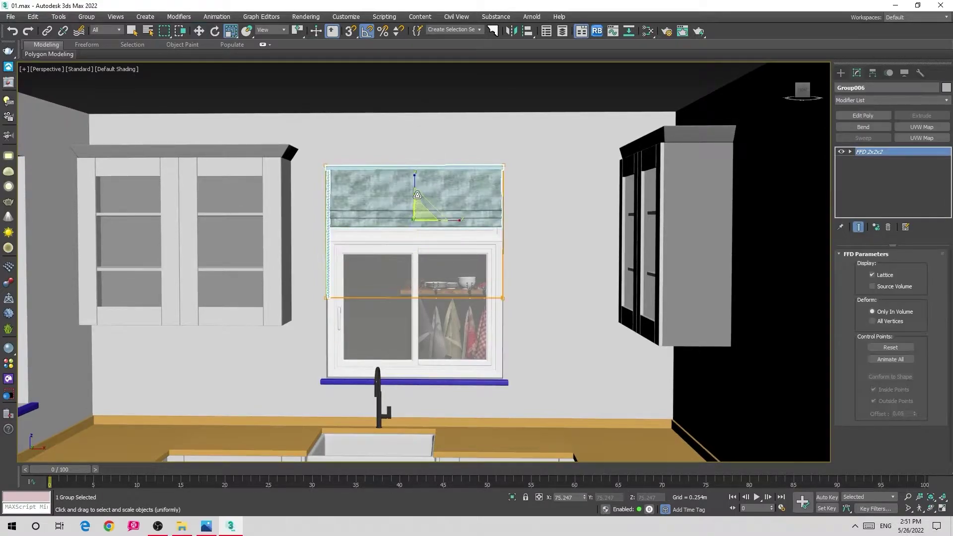
key("r")
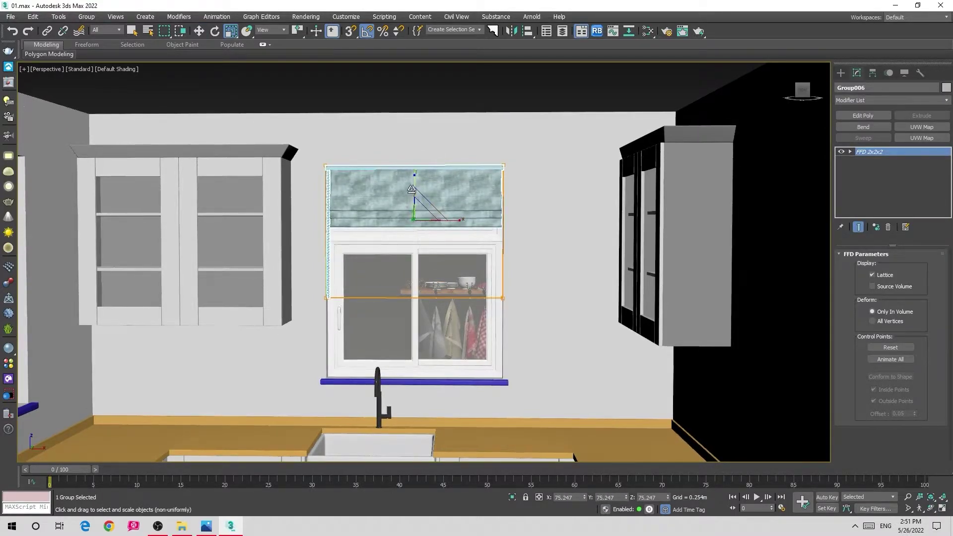
key("r")
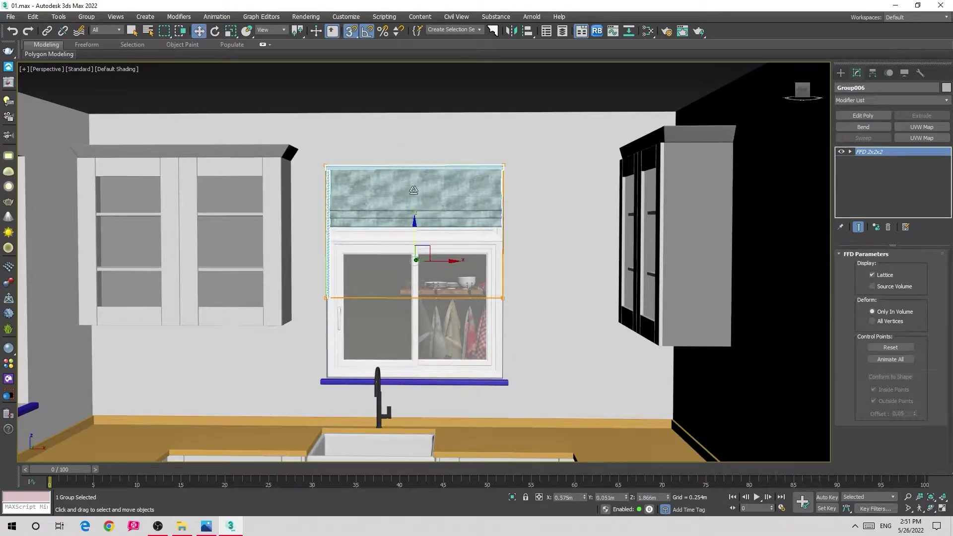
scroll(411, 232, "up", 3)
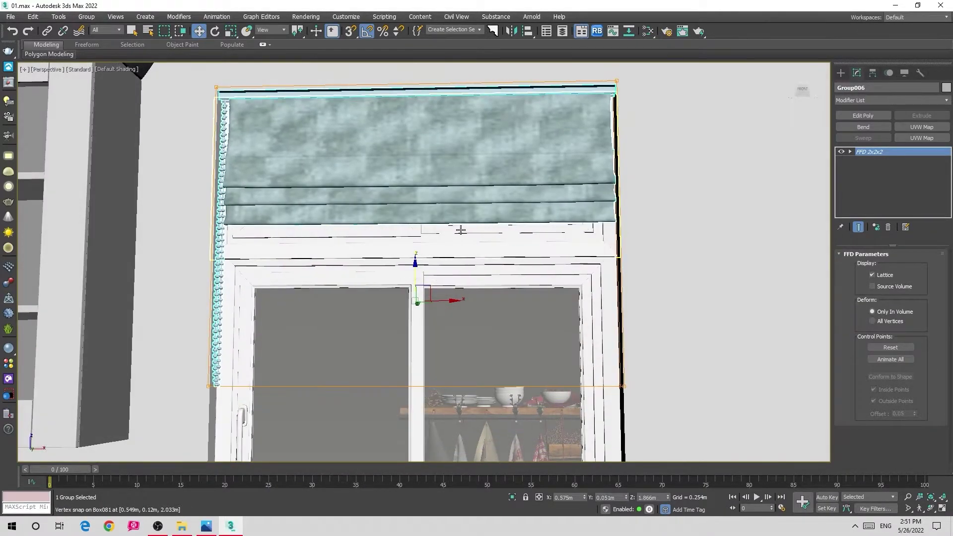
scroll(512, 251, "down", 2)
scroll(280, 349, "down", 1)
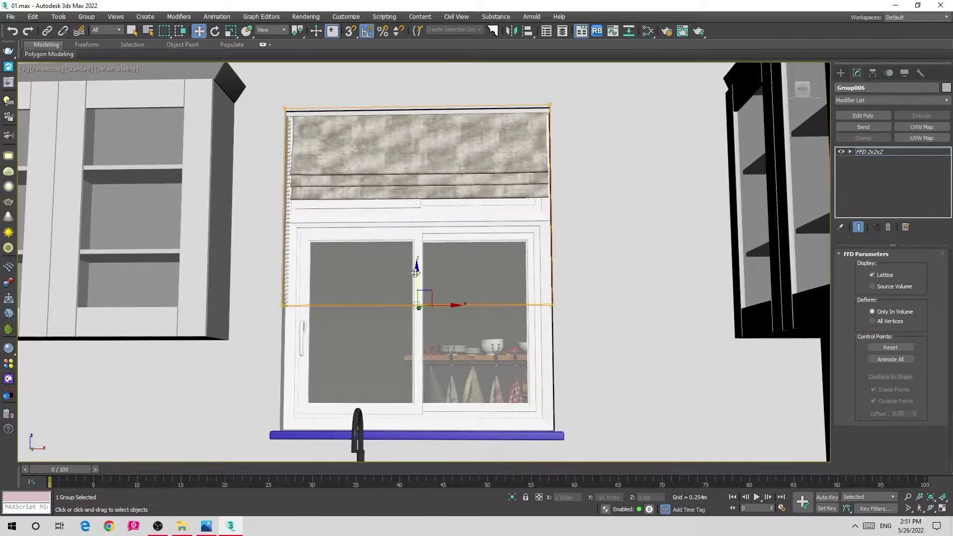
scroll(416, 272, "down", 6)
middle_click_drag(416, 272, 404, 238, "alt")
Make a copy of the Roman blind rotated 90 degrees
key("ctrl+d")
scroll(404, 238, "up", 1)
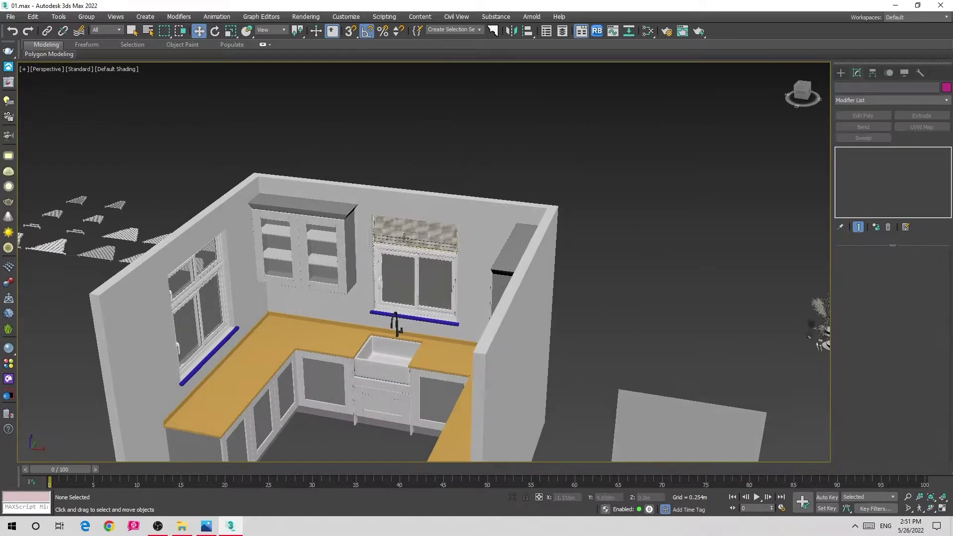
left_click(405, 239)
key("e")
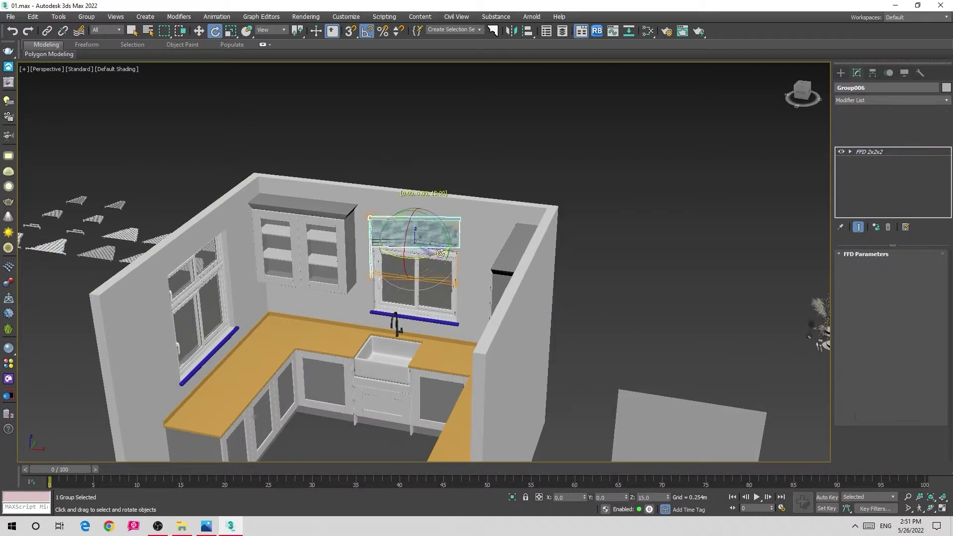
left_click_drag(441, 253, 450, 247, "shift")
left_click(464, 303)
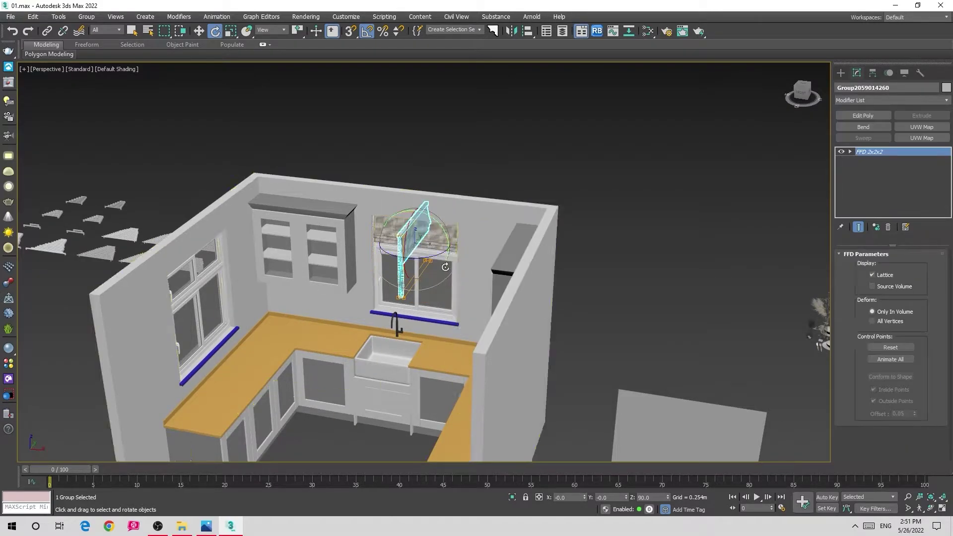
middle_click_drag(463, 302, 427, 258, "alt")
Move the copied blind onto the left window, pushing it against the frame in Top view
key("w")
mouse_move(426, 258)
left_mouse_down()
mouse_move(237, 275)
mouse_move(188, 230)
left_mouse_up()
key("s")
key("t")
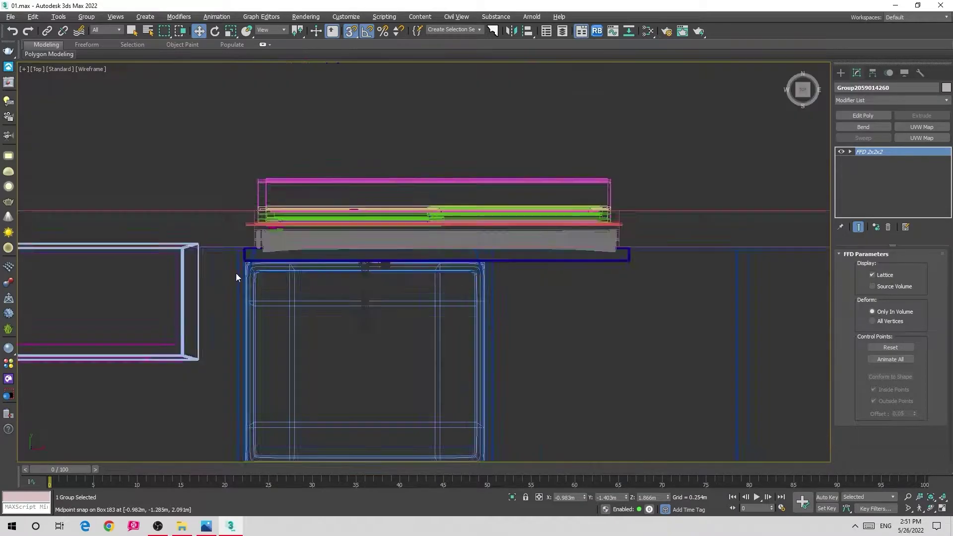
scroll(236, 273, "down", 3)
key("s")
left_click_drag(420, 260, 393, 260)
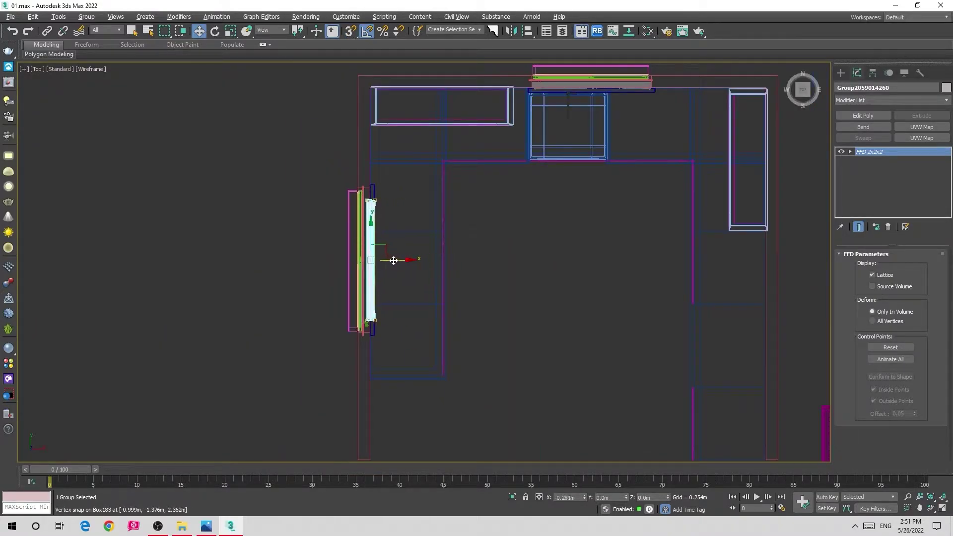
Snap the copied blind's edge to the left window frame in Perspective view
key("p")
middle_click_drag(391, 260, 558, 237, "alt")
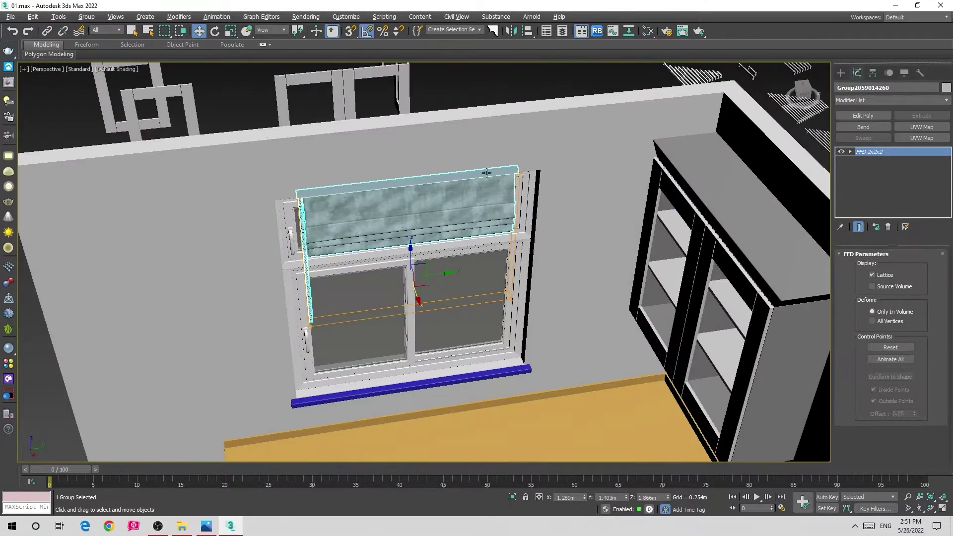
key("s")
mouse_move(558, 237)
left_mouse_down()
mouse_move(335, 225)
mouse_move(312, 233)
left_mouse_up()
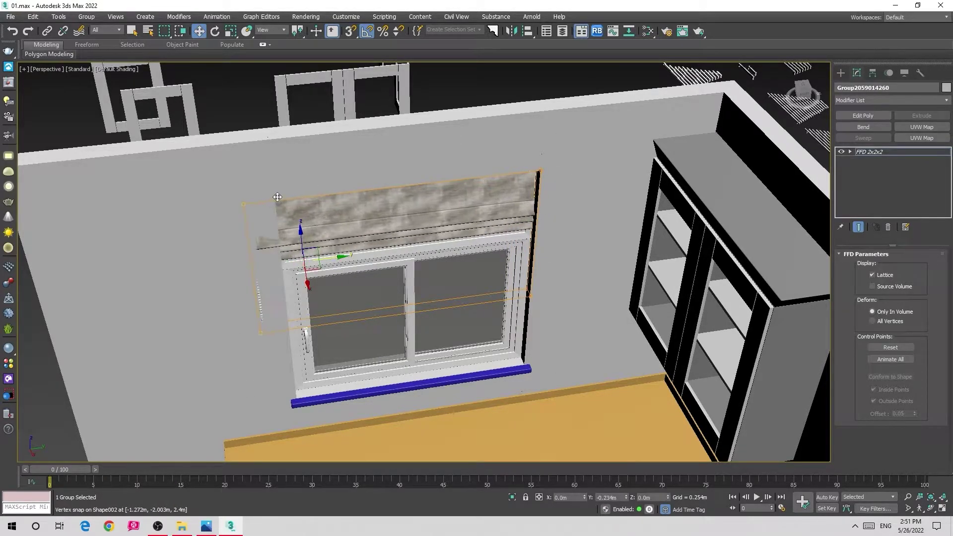
key("s")
middle_click_drag(317, 233, 374, 174, "alt")
scroll(374, 174, "up", 3)
Inspect the copied blind's fit against the left window from closer angles
left_click(377, 209)
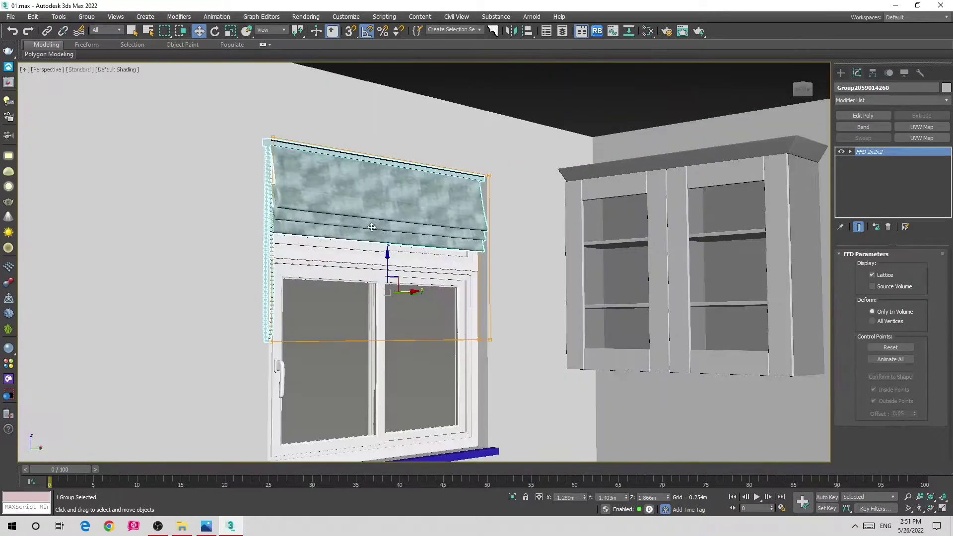
middle_click_drag(501, 238, 445, 251)
scroll(287, 291, "up", 1)
left_click(435, 252)
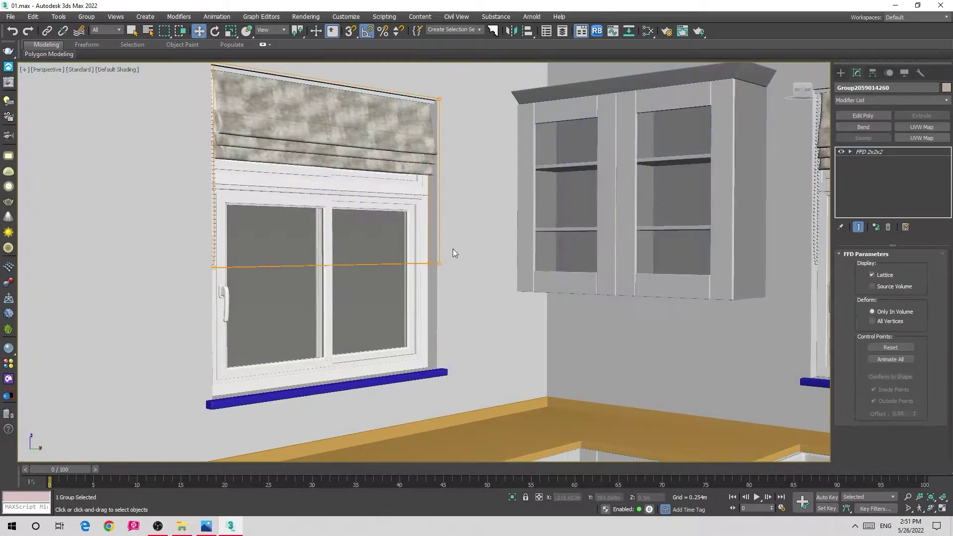
middle_click_drag(284, 252, 341, 240, "alt")
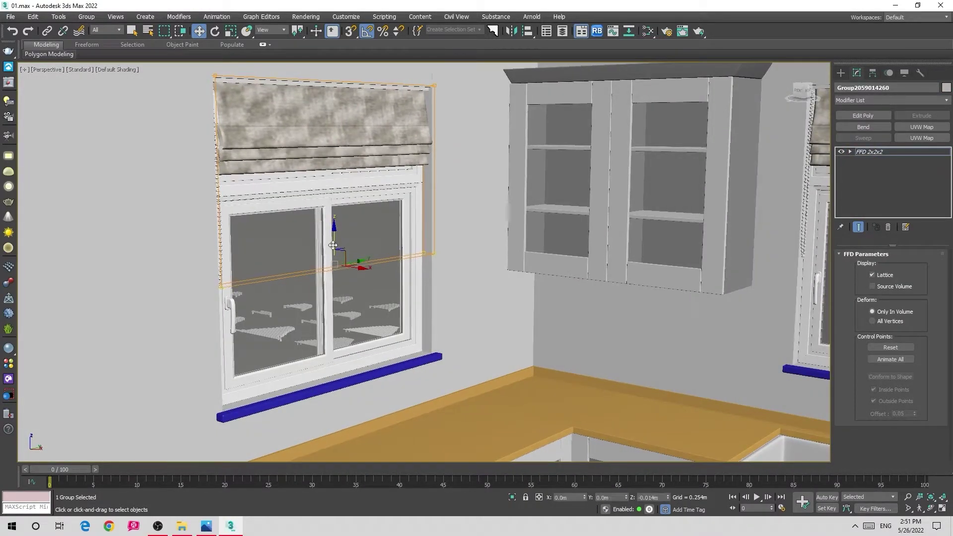
scroll(336, 246, "down", 10)
scroll(377, 248, "up", 1)
Clear the selection and zoom out to orbit around the whole kitchen
left_click(329, 293)
scroll(330, 293, "up", 10)
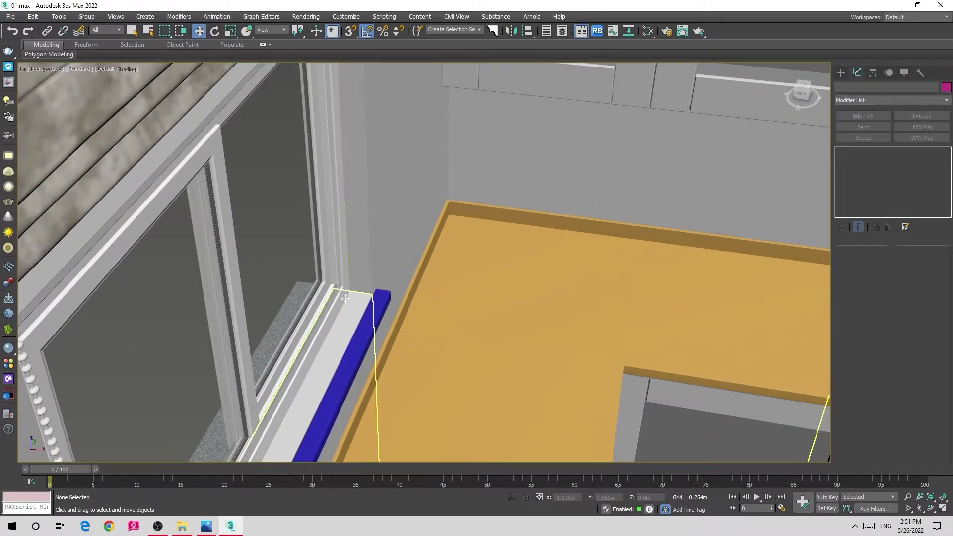
scroll(316, 286, "down", 5)
scroll(316, 287, "down", 2)
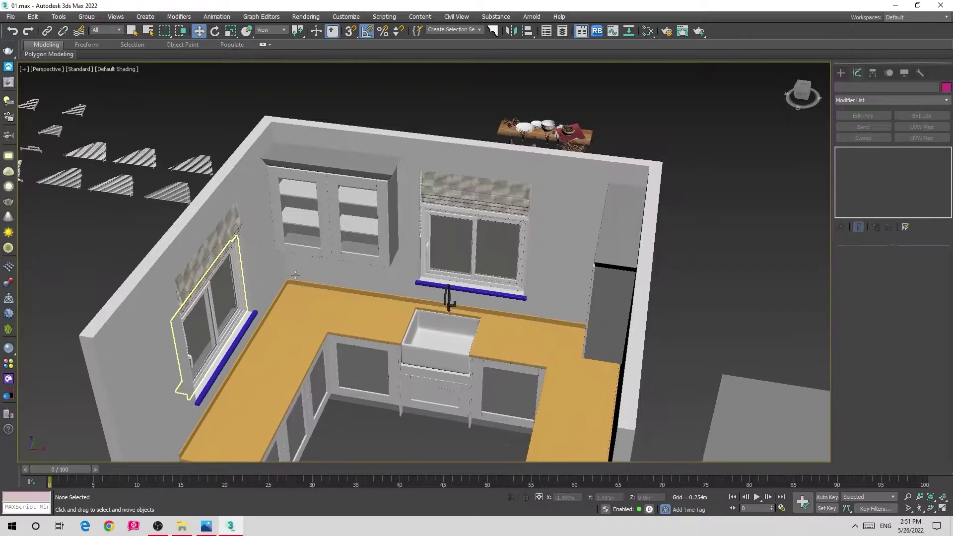
middle_click_drag(298, 278, 257, 248, "alt")
scroll(244, 291, "down", 3)
mouse_move(206, 224)
middle_mouse_down("alt")
mouse_move(249, 221)
mouse_move(229, 203)
mouse_move(313, 122)
middle_mouse_up("alt")
scroll(249, 222, "down", 2)
scroll(229, 202, "up", 3)
Orbit and pan to a top-down view of the kitchen and the separate shelf model
left_click(278, 188)
scroll(313, 122, "up", 2)
scroll(312, 122, "down", 4)
scroll(312, 122, "down", 3)
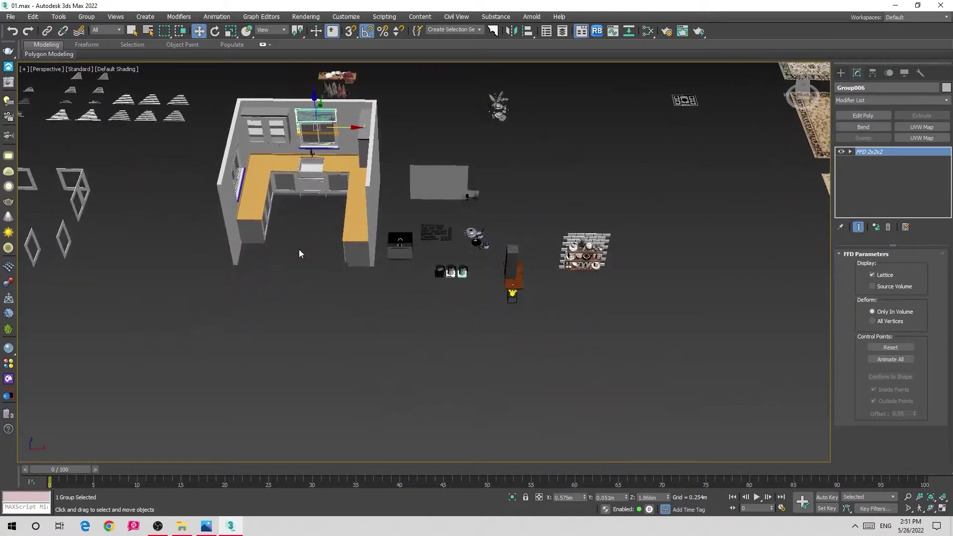
left_click(298, 251)
middle_click_drag(297, 251, 470, 148, "alt")
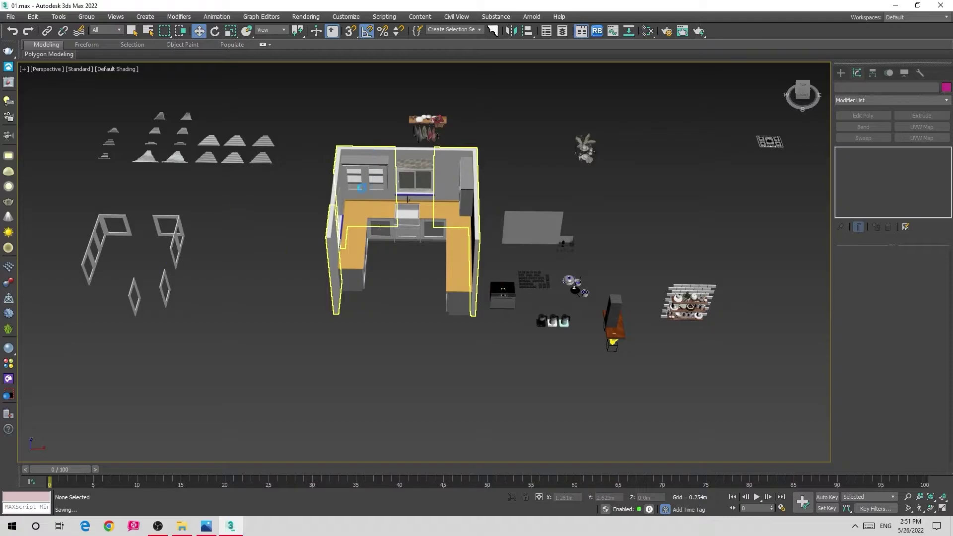
middle_click_drag(506, 206, 446, 206, "alt")
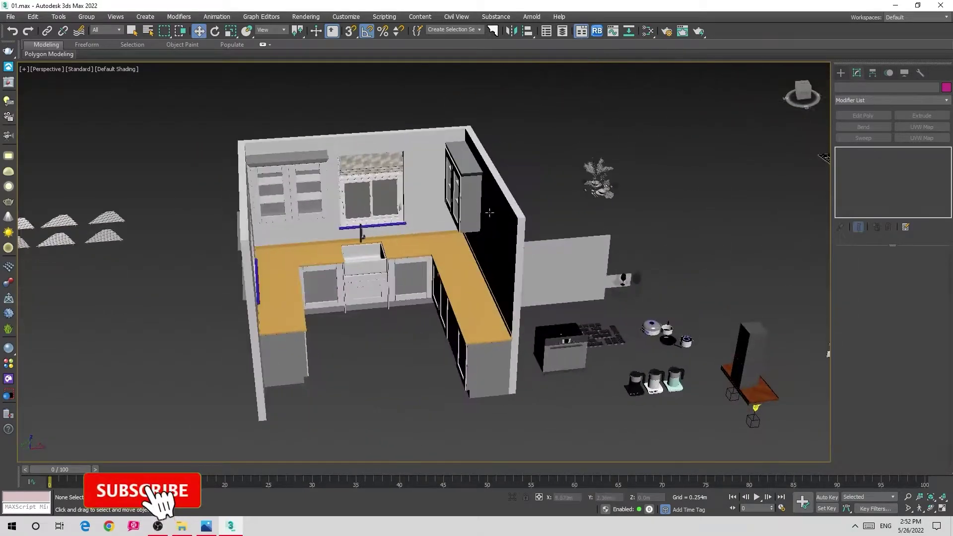
scroll(411, 206, "up", 2)
middle_click_drag(377, 213, 411, 207)
scroll(358, 144, "down", 1)
mouse_move(357, 143)
middle_mouse_down("alt")
mouse_move(383, 212)
mouse_move(344, 200)
middle_mouse_up("alt")
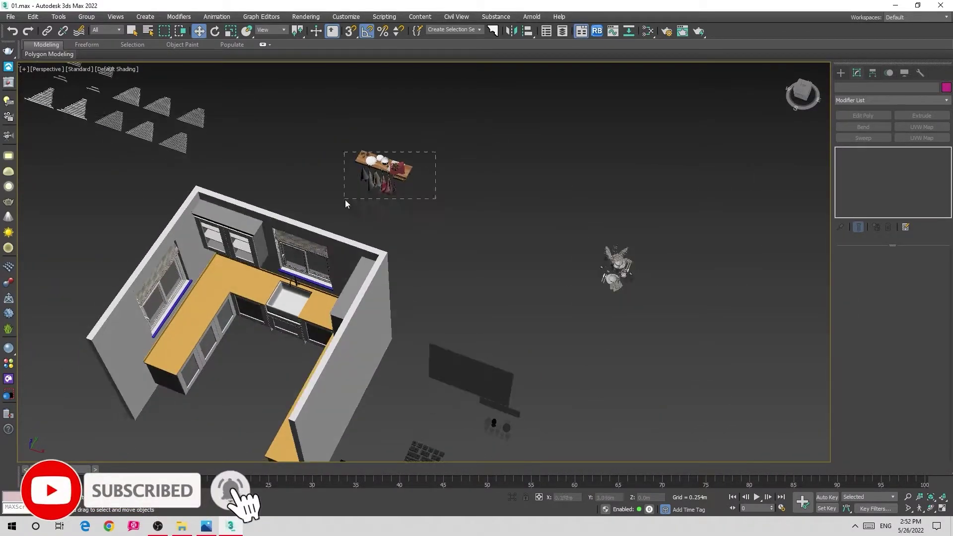
Select the Kitchen_shelf and scale it down to about 63%
left_click(386, 168)
left_click_drag(385, 167, 323, 256)
right_click(322, 255)
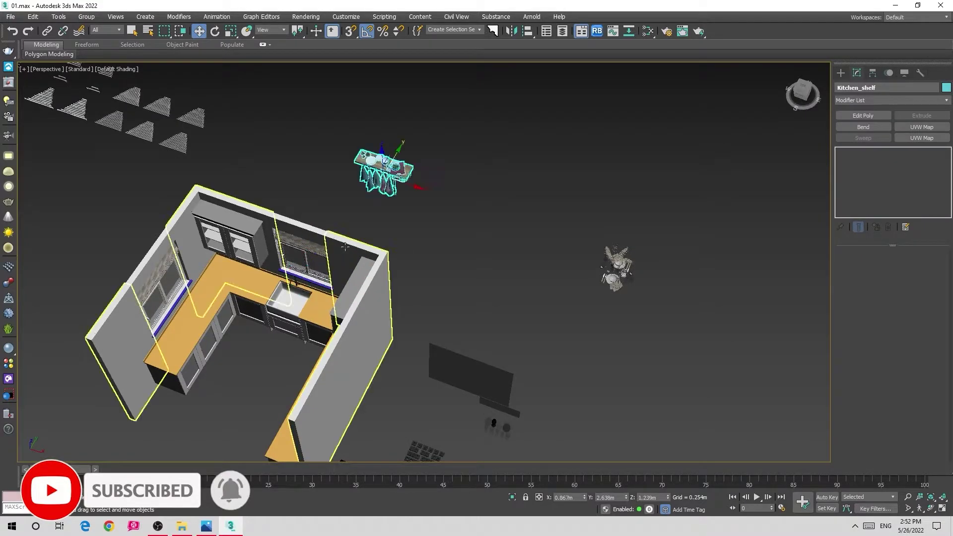
middle_click_drag(323, 256, 346, 245, "alt")
key("r")
left_click_drag(385, 171, 392, 202)
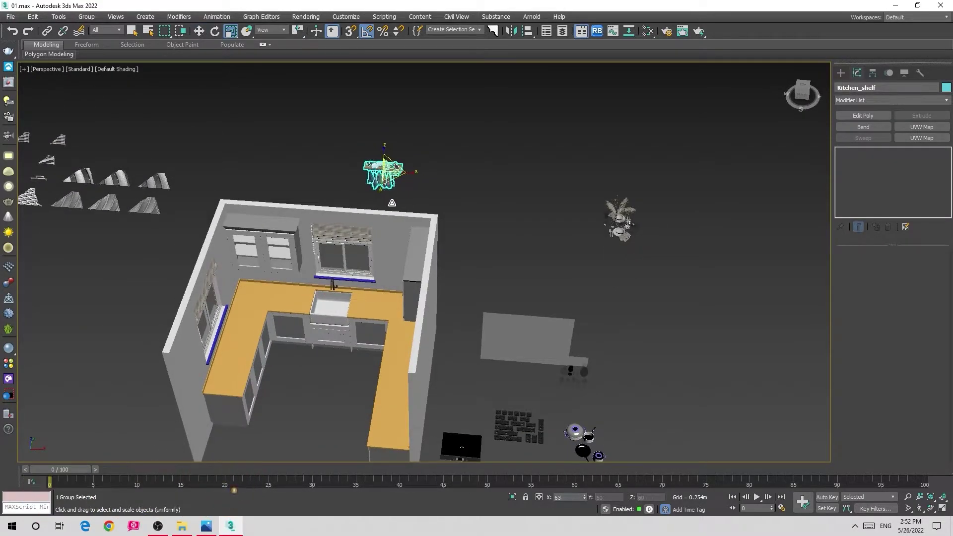
Frame the scaled shelf in the Top, Front and Perspective views
key("z")
key("t")
key("w")
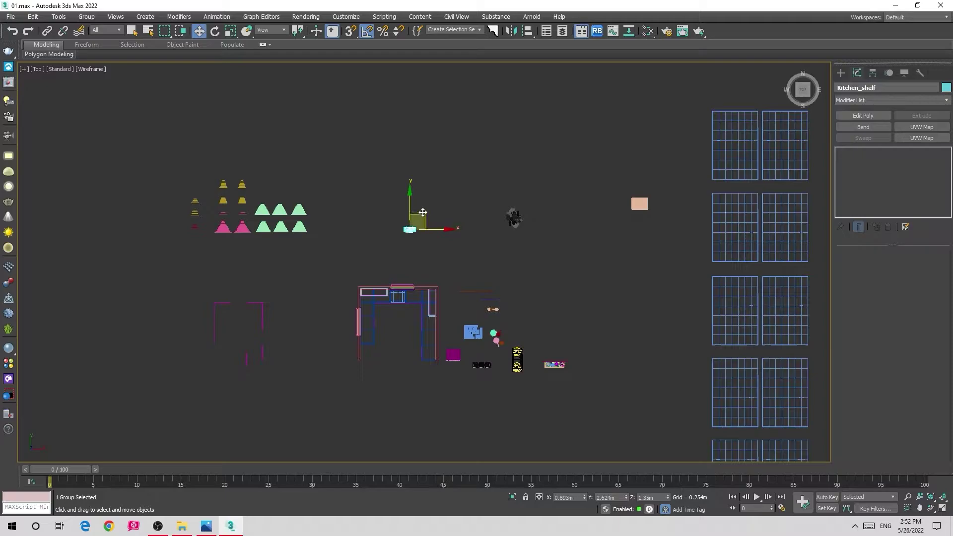
key("f")
key("z")
scroll(442, 229, "down", 5)
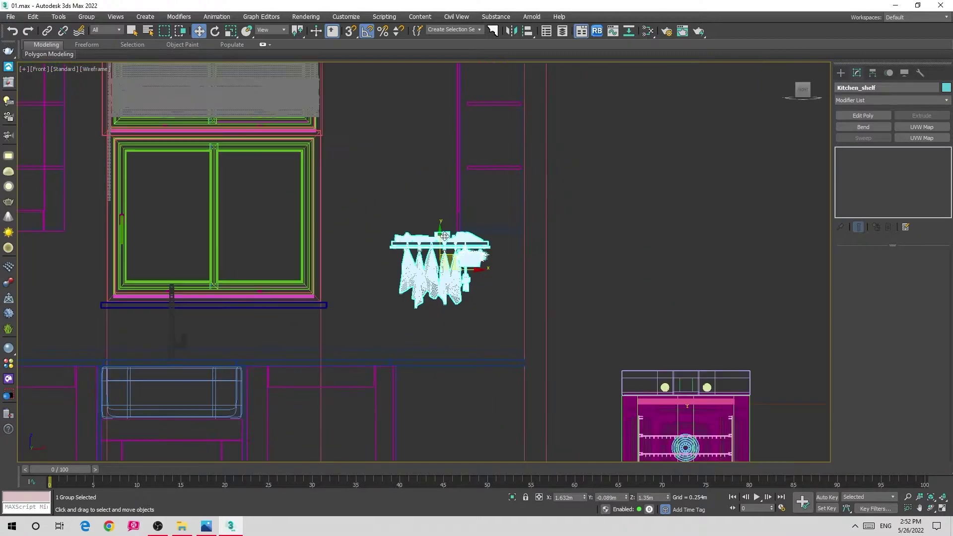
scroll(442, 229, "down", 3)
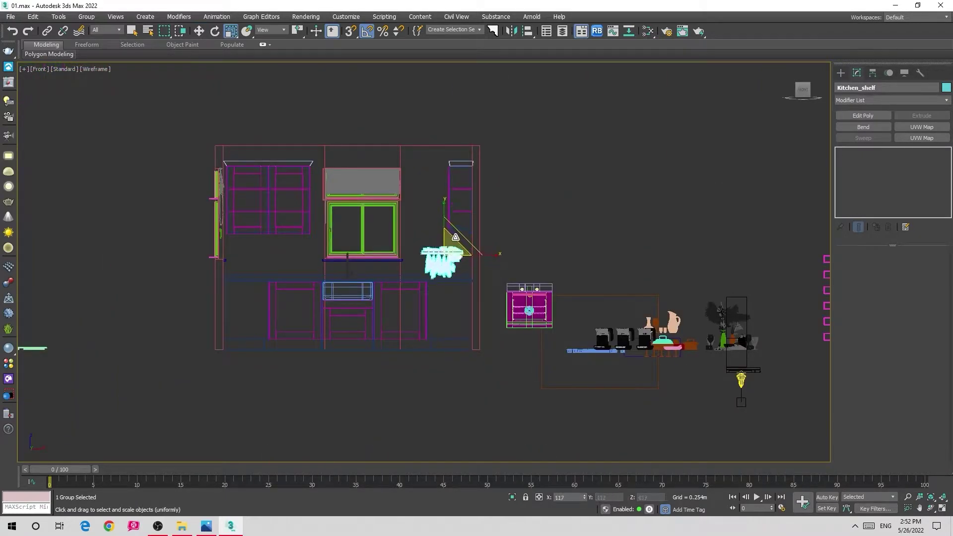
key("p")
key("z")
Fit the shelf against the back wall above the countertop, then bring up the reference photo
mouse_move(460, 222)
middle_mouse_down("alt")
mouse_move(436, 219)
mouse_move(441, 233)
mouse_move(444, 226)
mouse_move(395, 261)
middle_mouse_up("alt")
key("w")
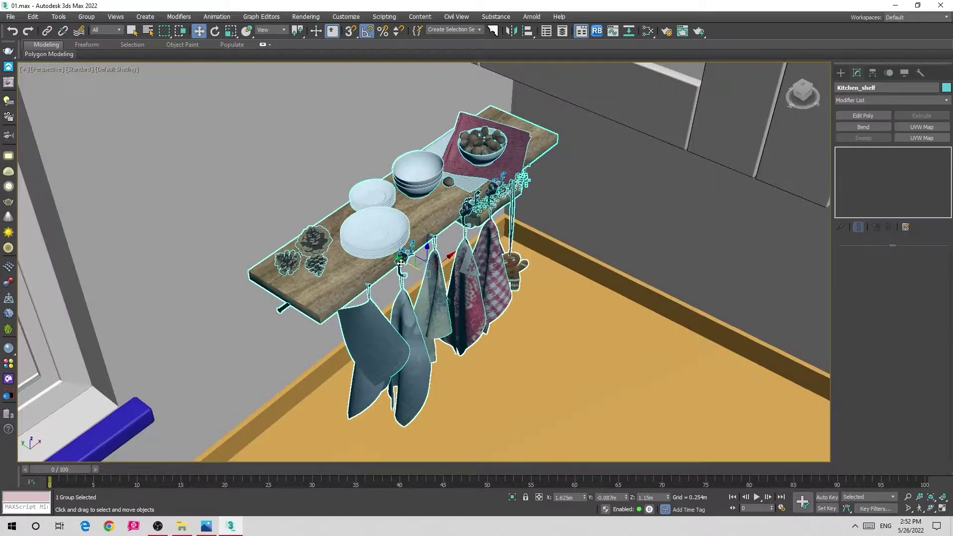
left_click_drag(394, 262, 388, 258)
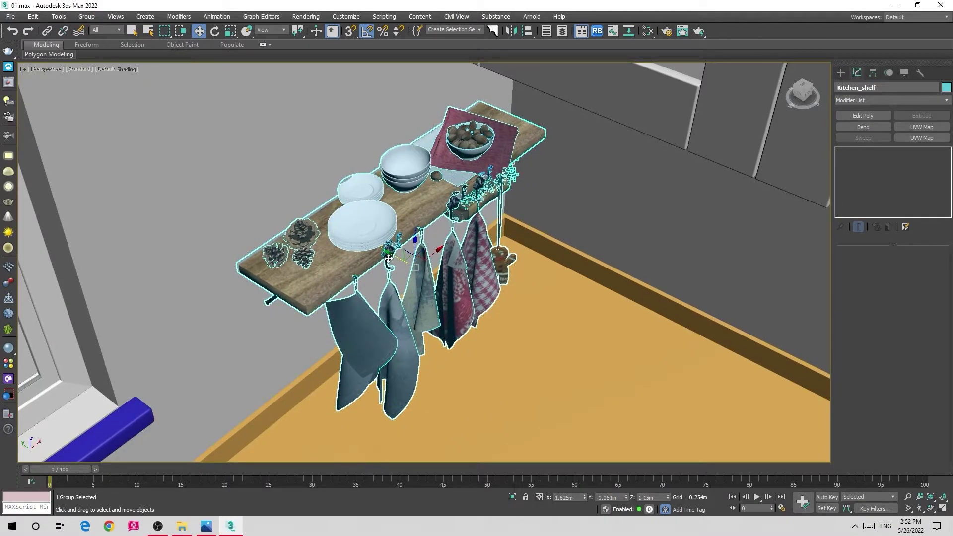
middle_click_drag(408, 247, 381, 253, "alt")
left_click_drag(382, 267, 384, 266)
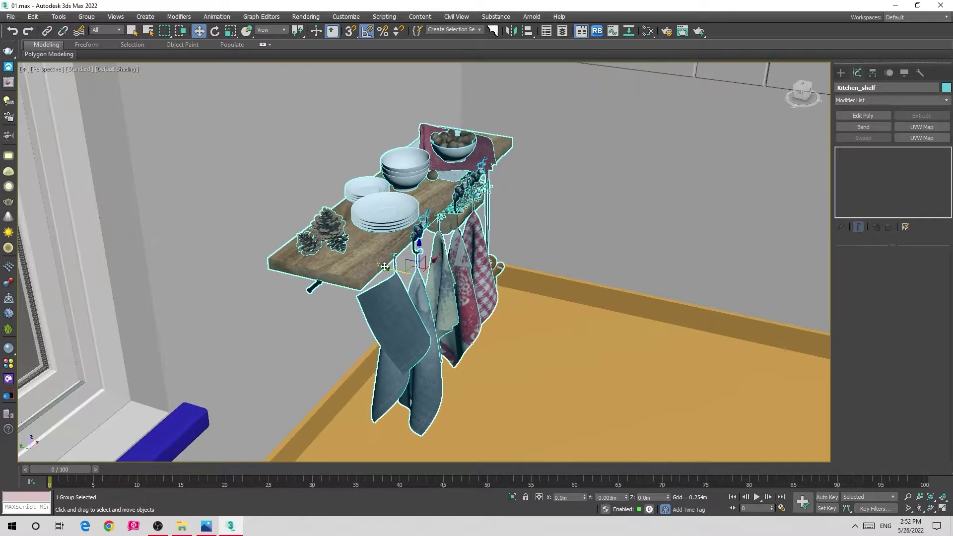
left_click(214, 529)
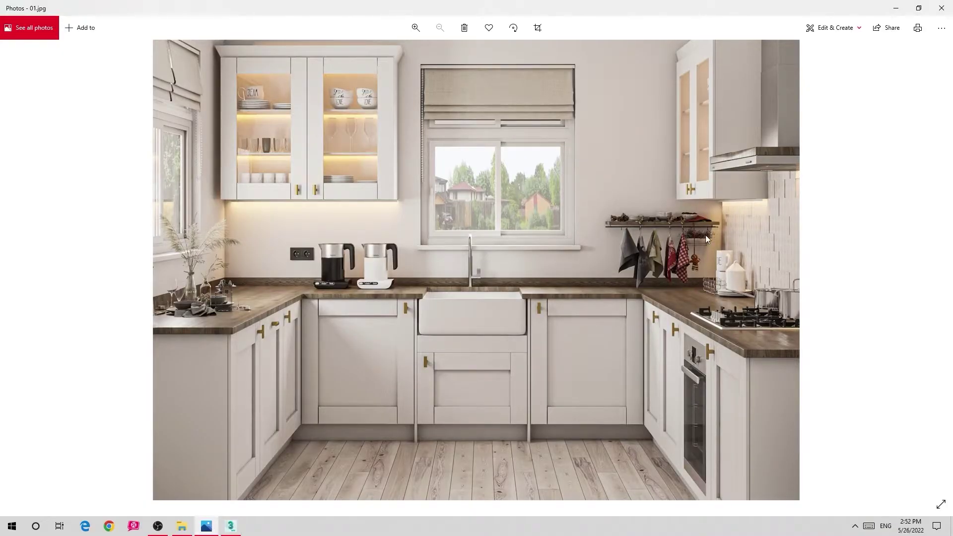
Zoom the 01.jpg reference to 86% on the shelf, sink and hanging towels
scroll(713, 219, "up", 2)
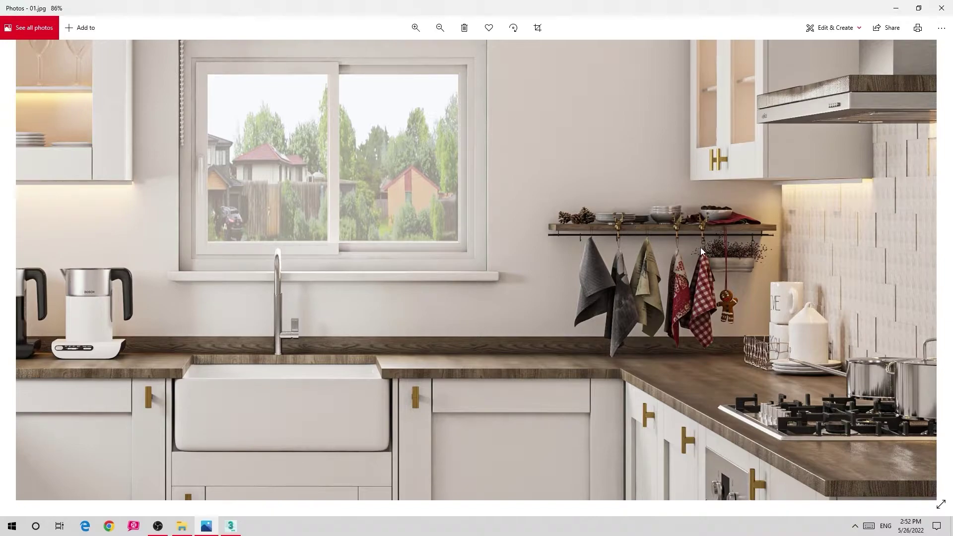
Exit the shelf isolation and show the safe frame on a frontal kitchen view
left_click(895, 9)
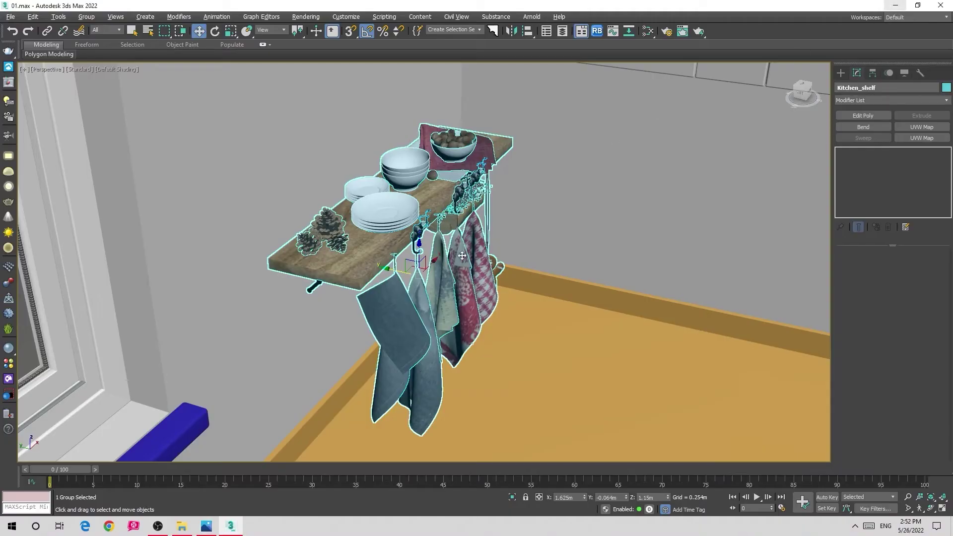
key("c")
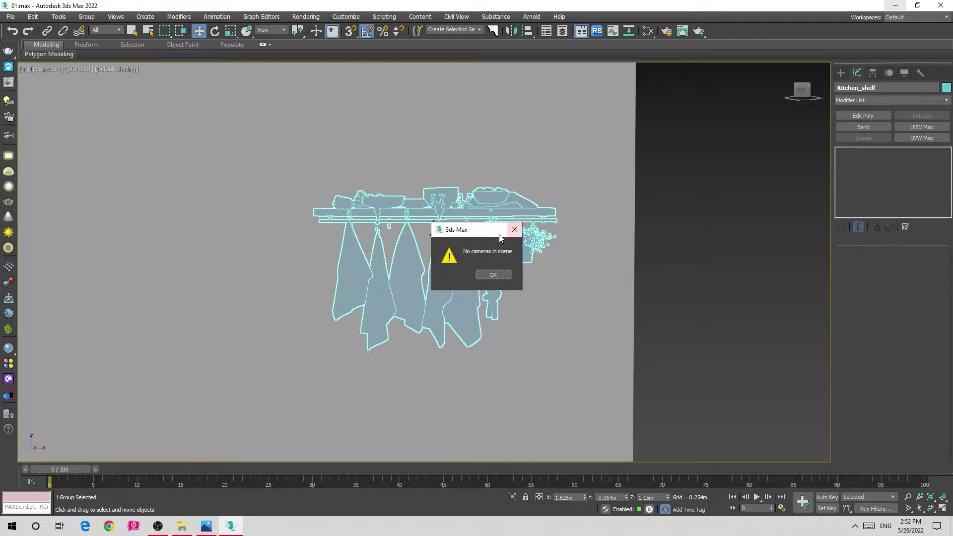
left_click(515, 229)
key("alt+q")
key("ctrl+d")
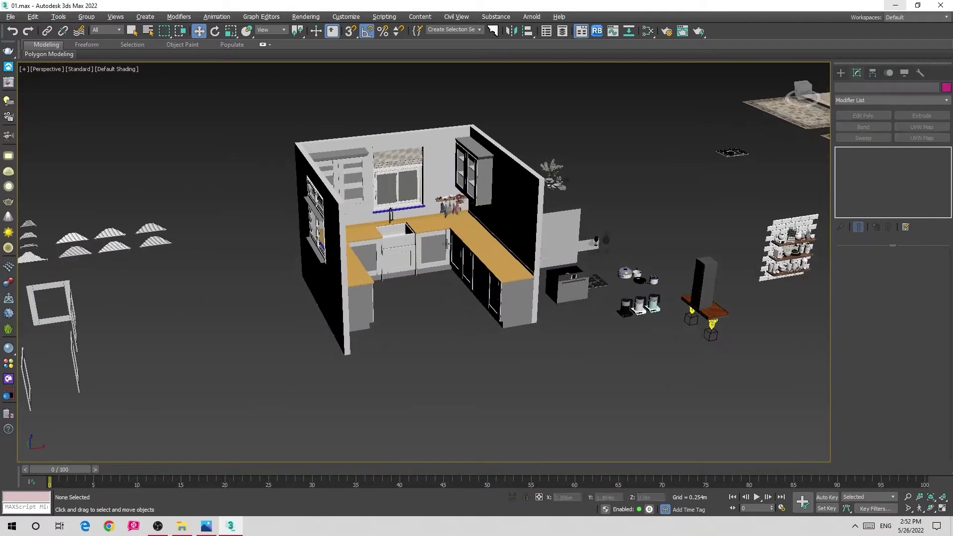
mouse_move(446, 244)
middle_mouse_down("alt")
mouse_move(534, 237)
mouse_move(429, 200)
middle_mouse_up("alt")
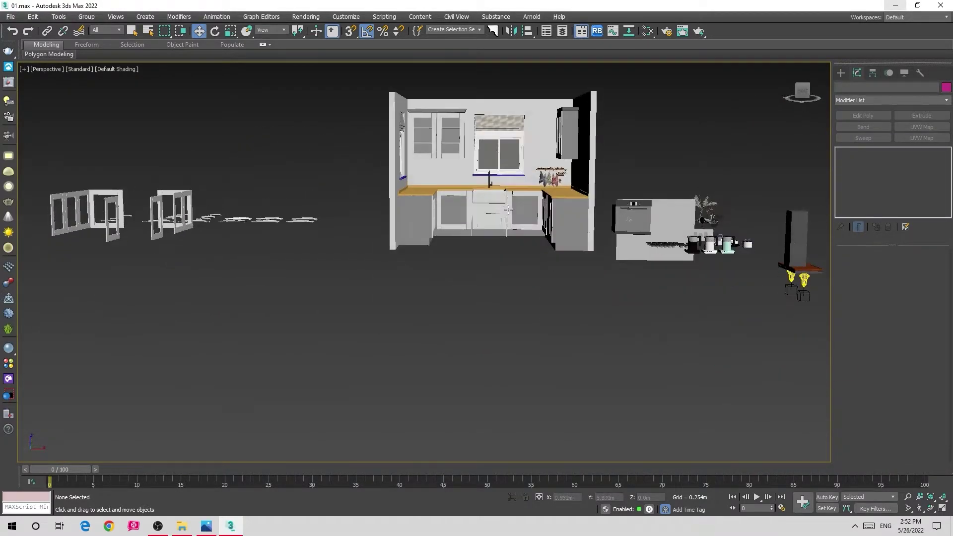
key("shift+f")
scroll(429, 200, "up", 3)
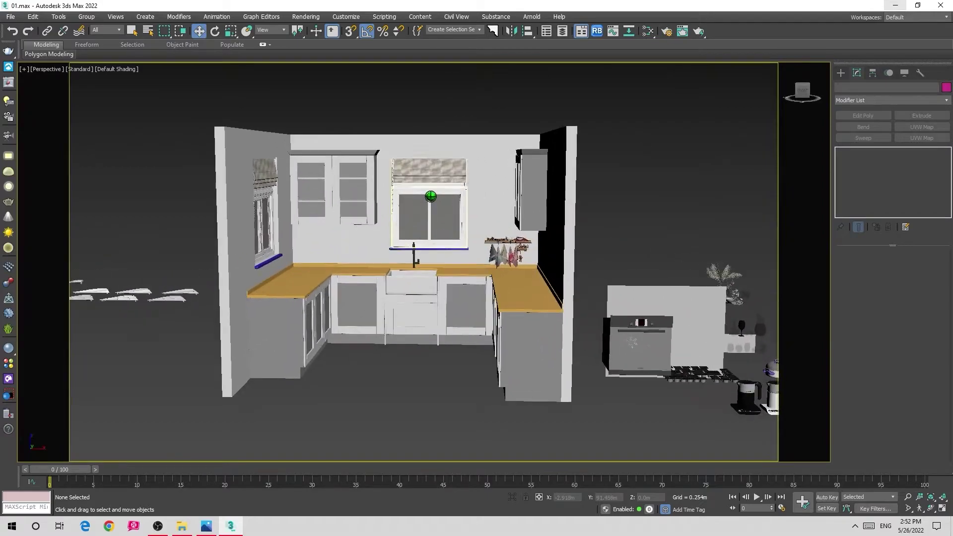
Create a V-Ray physical camera aimed into the kitchen and view through it
left_click(839, 74)
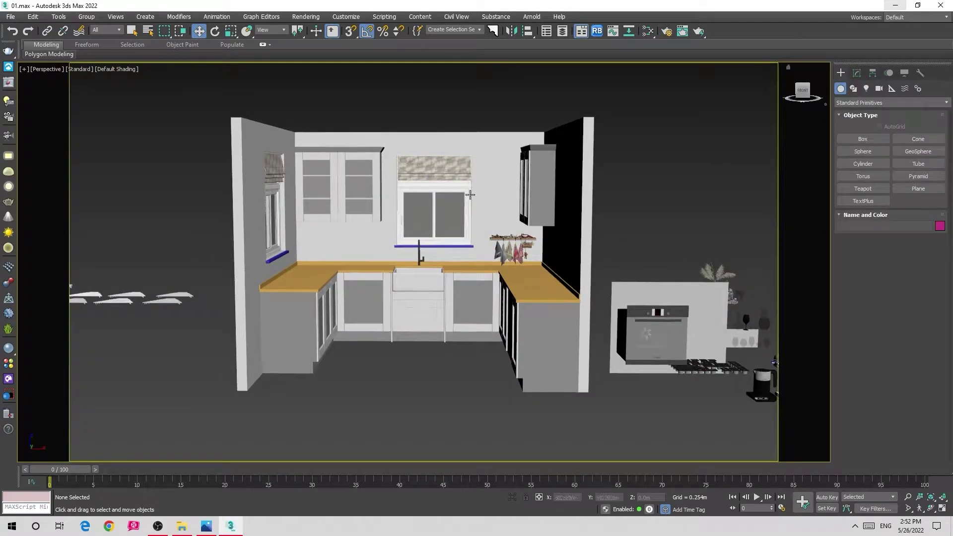
left_click(879, 89)
left_click(861, 102)
left_click(843, 121)
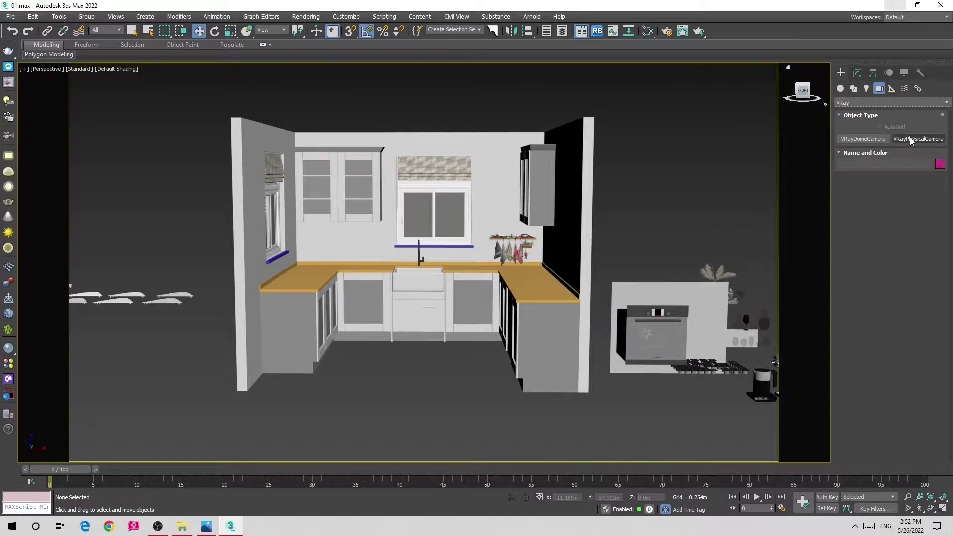
left_click_drag(451, 369, 439, 312)
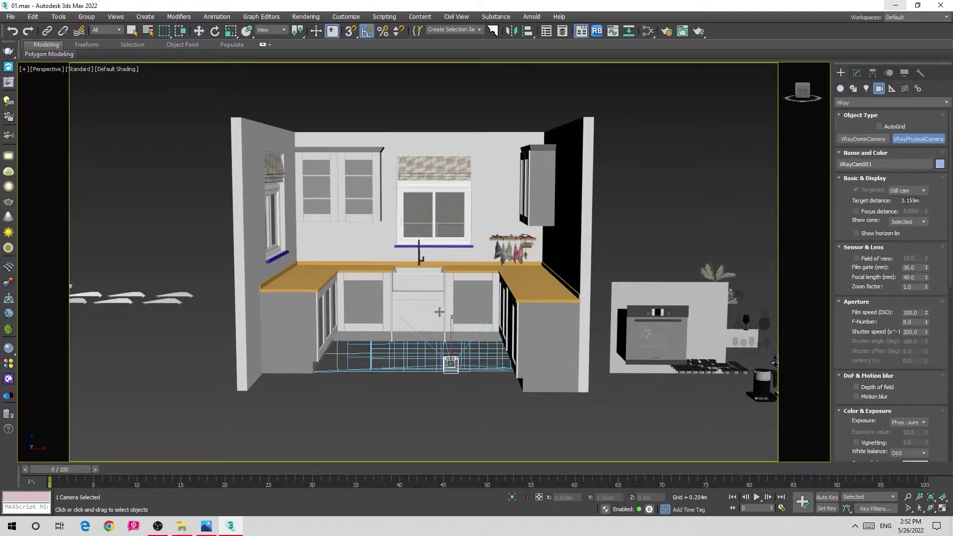
key("c")
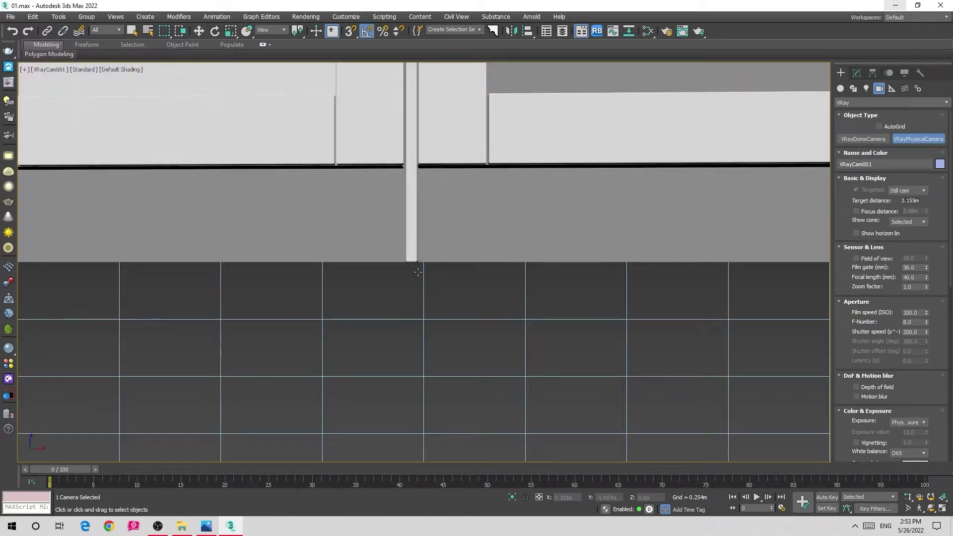
key("w")
middle_click_drag(417, 265, 644, 368)
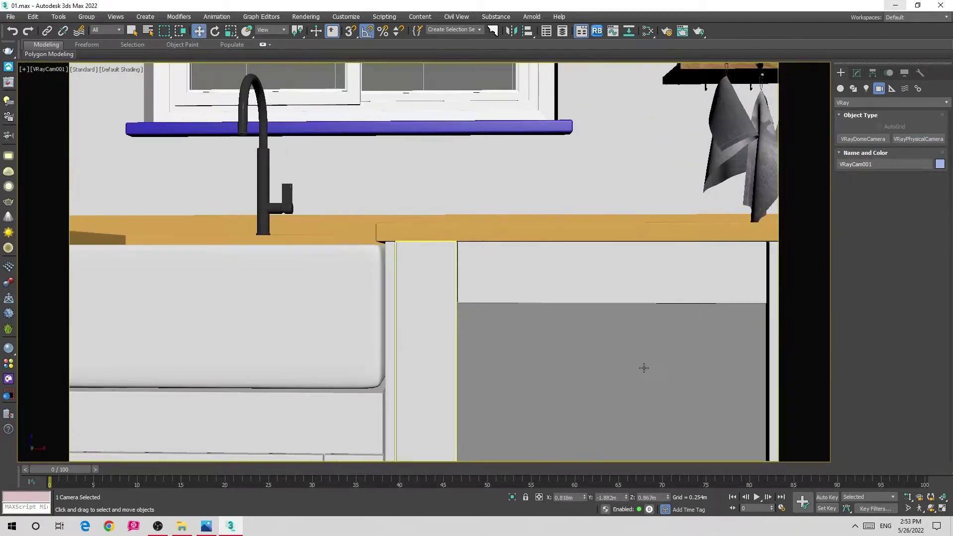
Try viewport clipping on the camera view, then turn it back off
left_click(48, 70)
left_click(95, 251)
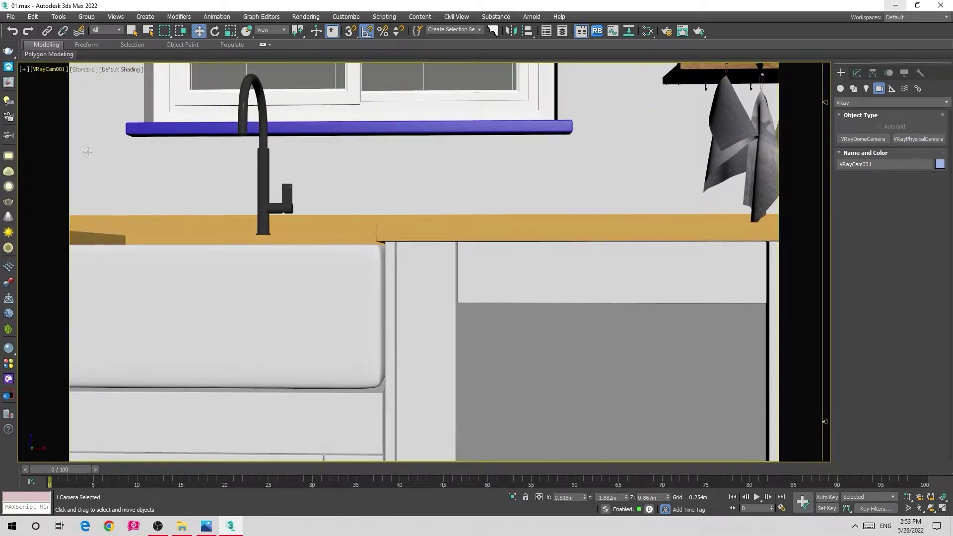
left_click(48, 69)
left_click(67, 259)
left_click(45, 68)
left_click(106, 248)
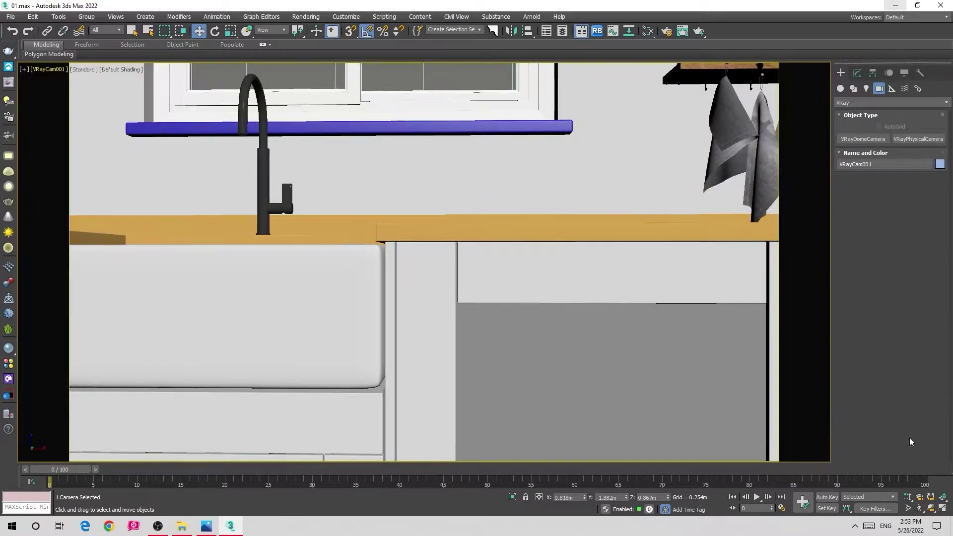
Adjust the camera's field of view and dolly it back to frame the sink wall
left_click(907, 508)
left_click_drag(344, 268, 819, 458)
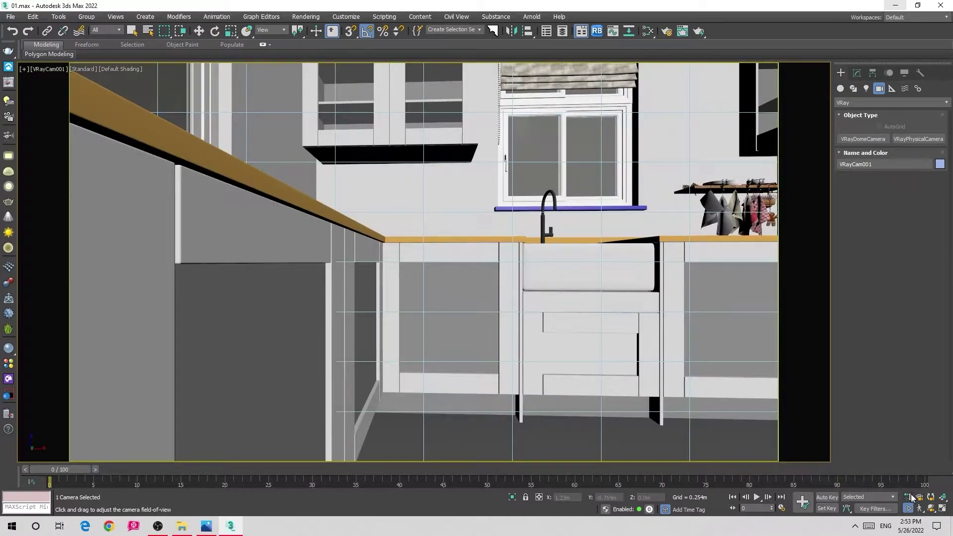
left_click(908, 496)
mouse_move(665, 213)
left_mouse_down()
mouse_move(663, 337)
mouse_move(833, 437)
left_mouse_up()
key("Escape")
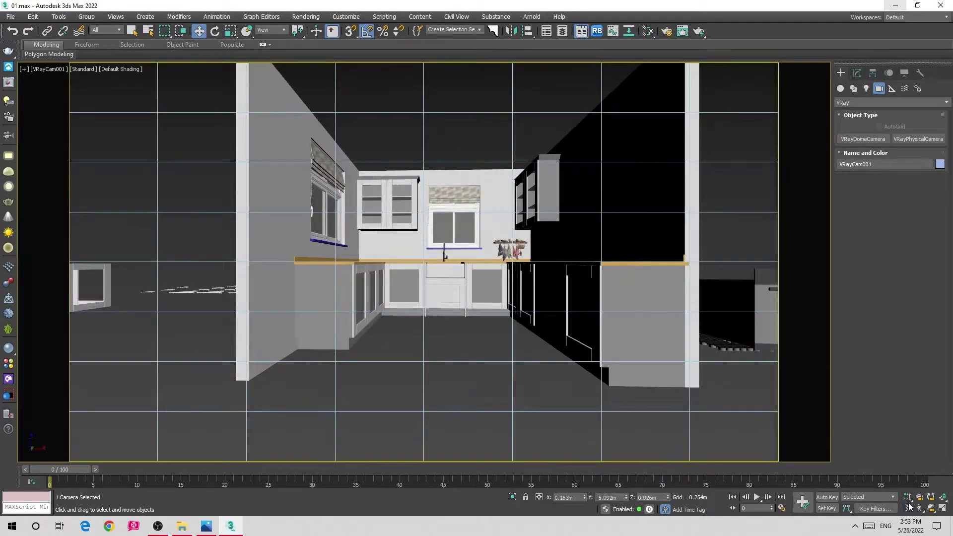
left_click(908, 508)
left_click_drag(447, 347, 447, 208)
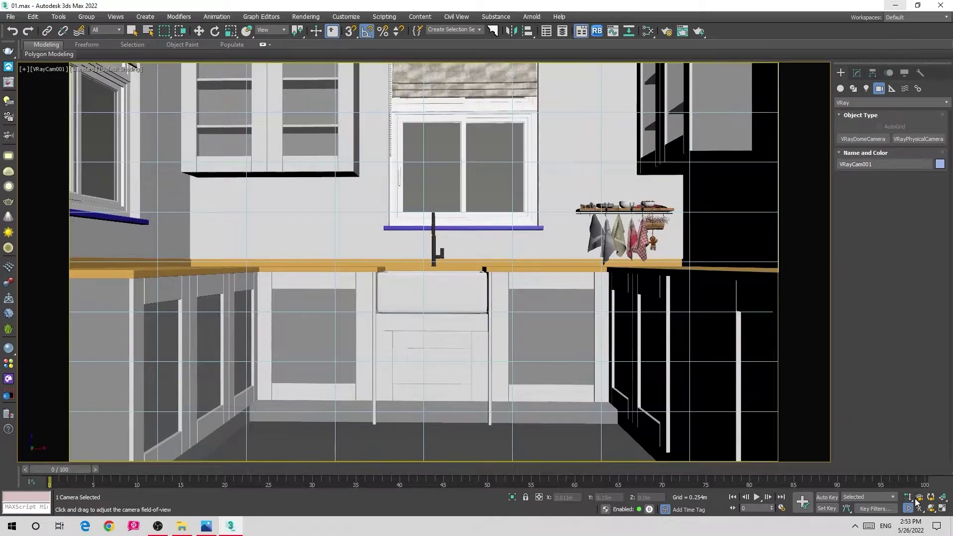
left_click_drag(414, 163, 414, 248)
key("Escape")
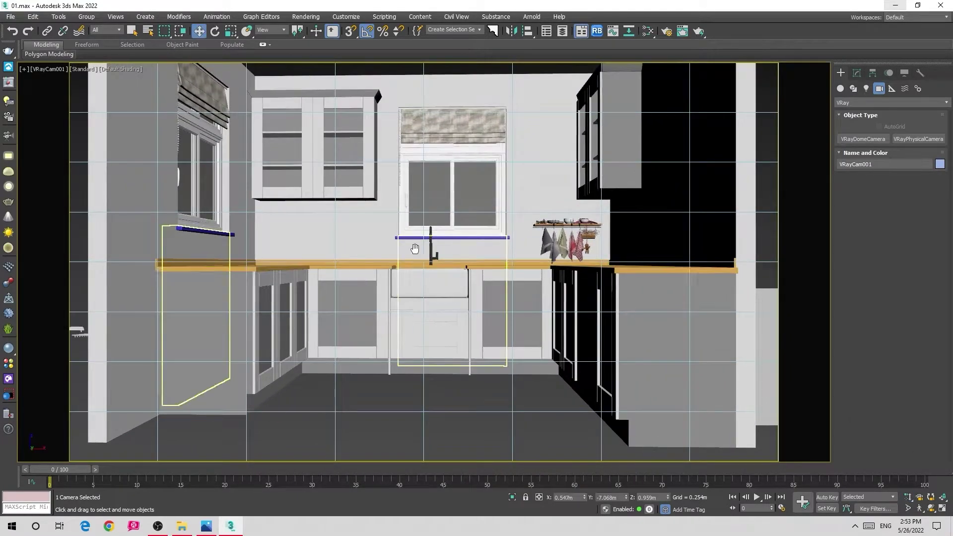
middle_click_drag(415, 248, 431, 261)
Shift the camera target to reframe the view and open V-Ray Render Setup
left_click(56, 69)
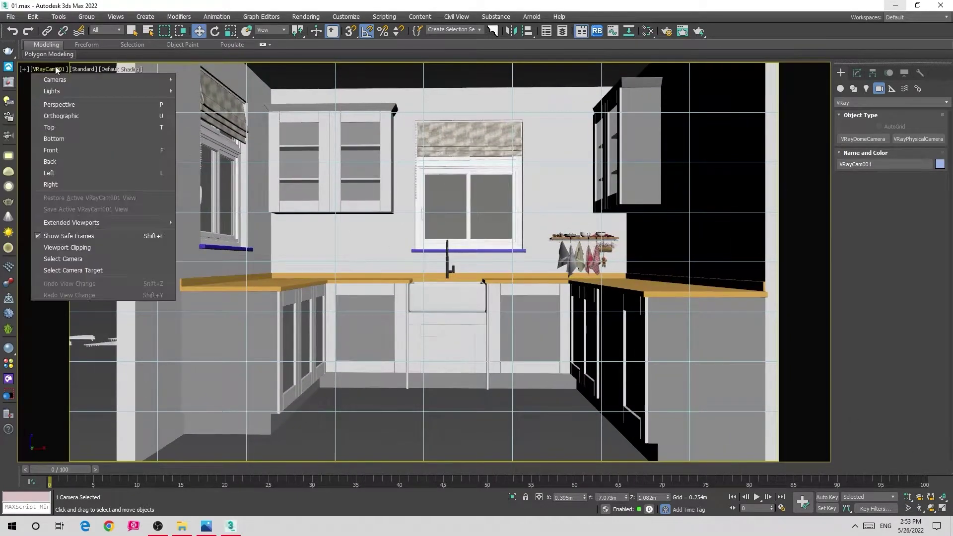
left_click(101, 270)
mouse_move(322, 208)
middle_mouse_down()
mouse_move(375, 272)
mouse_move(384, 258)
middle_mouse_up()
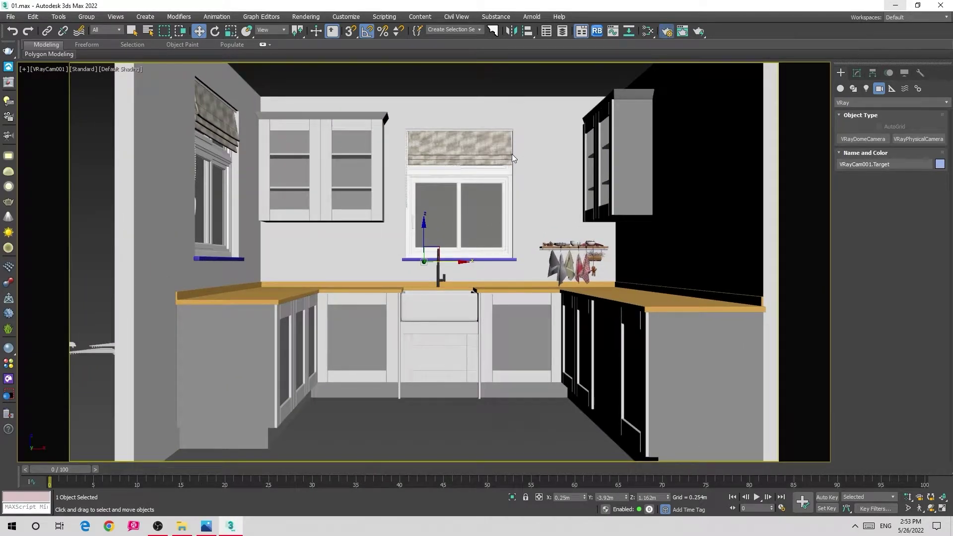
key("F10")
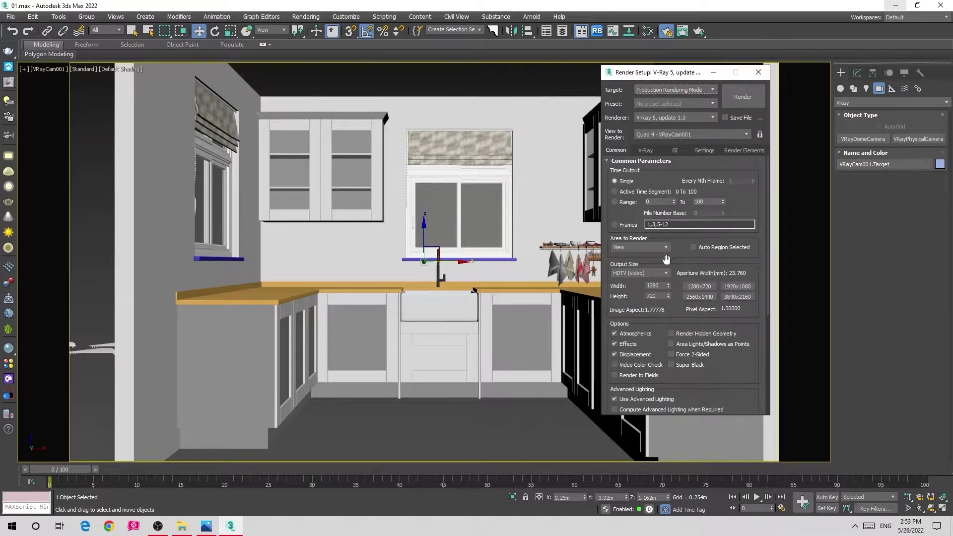
Set the render output size to Custom 640 x 457
left_click(652, 274)
left_click(635, 282)
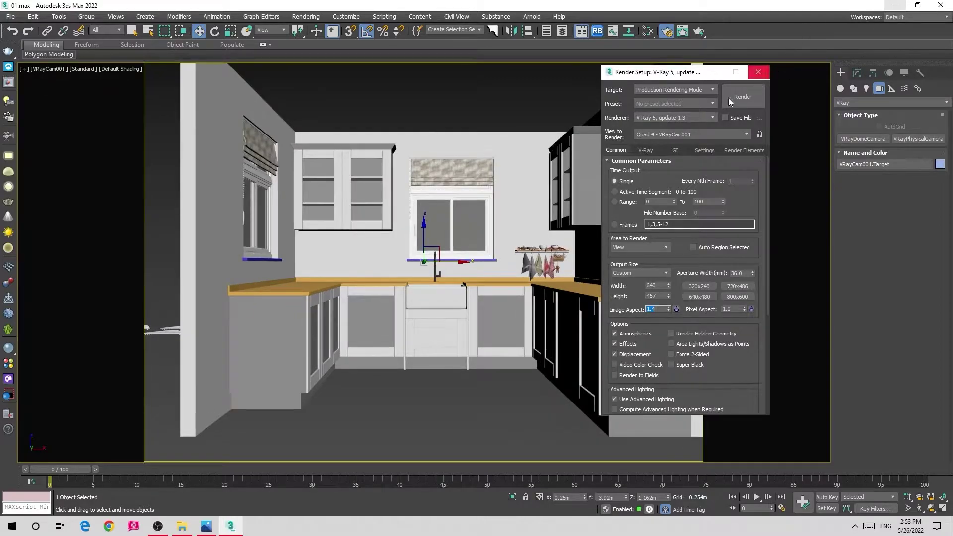
key("F10")
Dolly VRayCam001 in closer toward the kitchen shelf and countertop
middle_click_drag(716, 95, 545, 145)
middle_click_drag(543, 164, 544, 164)
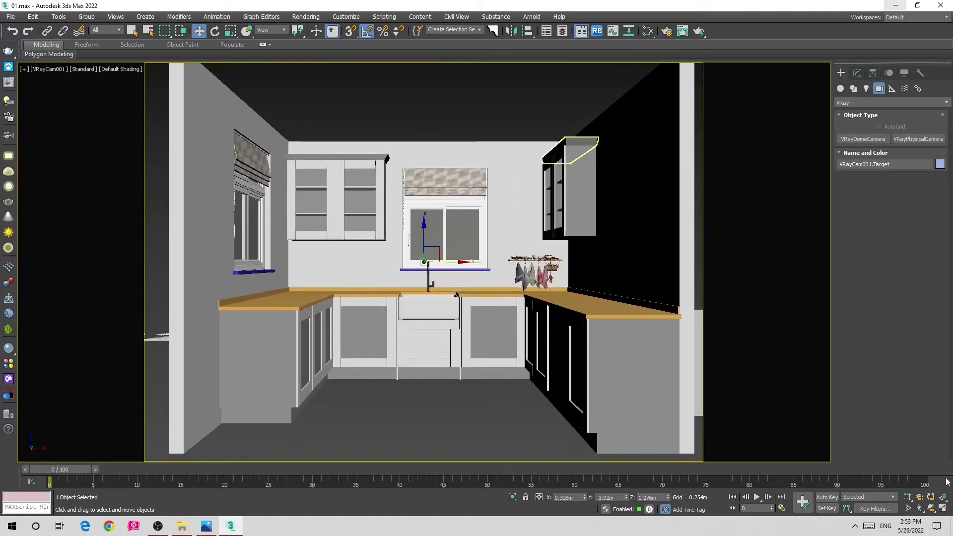
left_click(907, 497)
left_click_drag(453, 294, 453, 268)
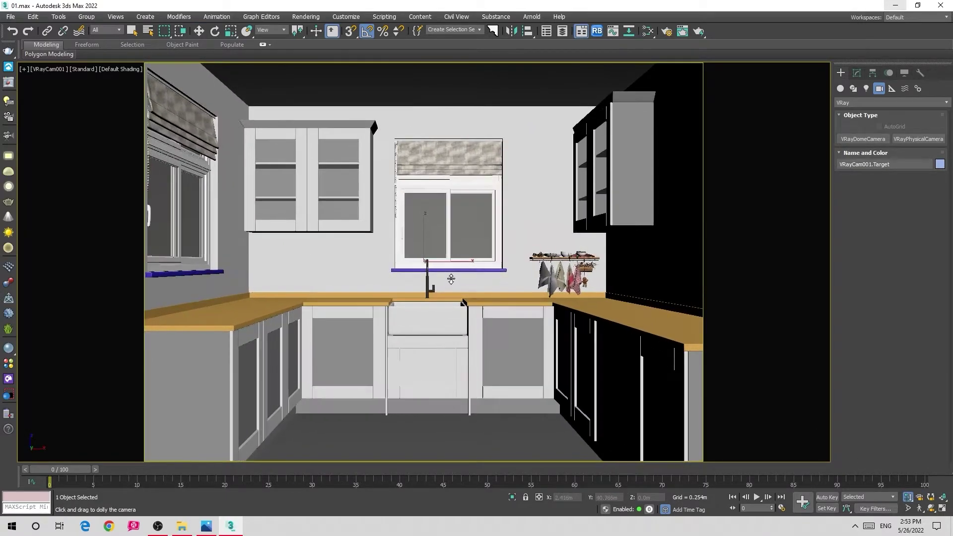
key("w")
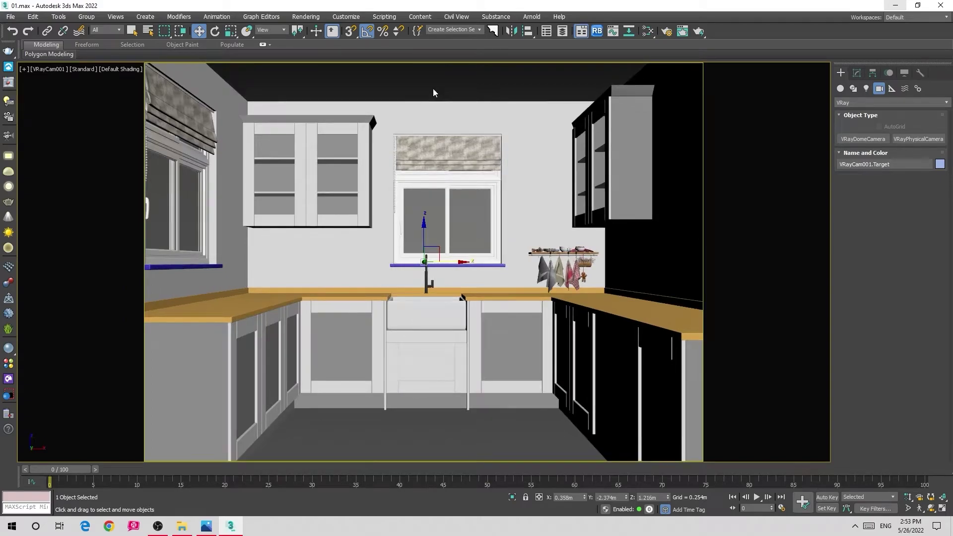
Enlarge the Kitchen_shelf group with uniform scaling
key("z")
middle_click_drag(572, 252, 425, 189, "alt")
key("r")
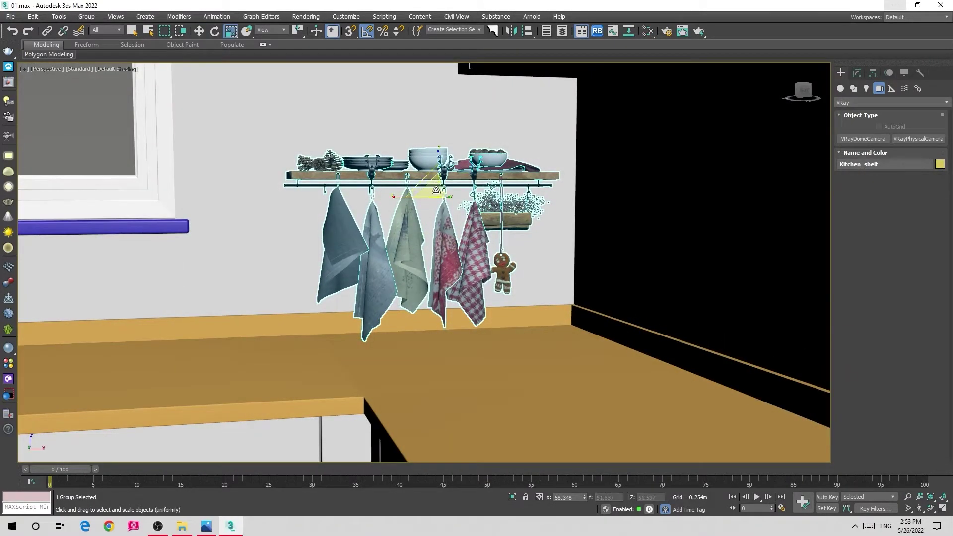
left_click_drag(435, 190, 454, 229)
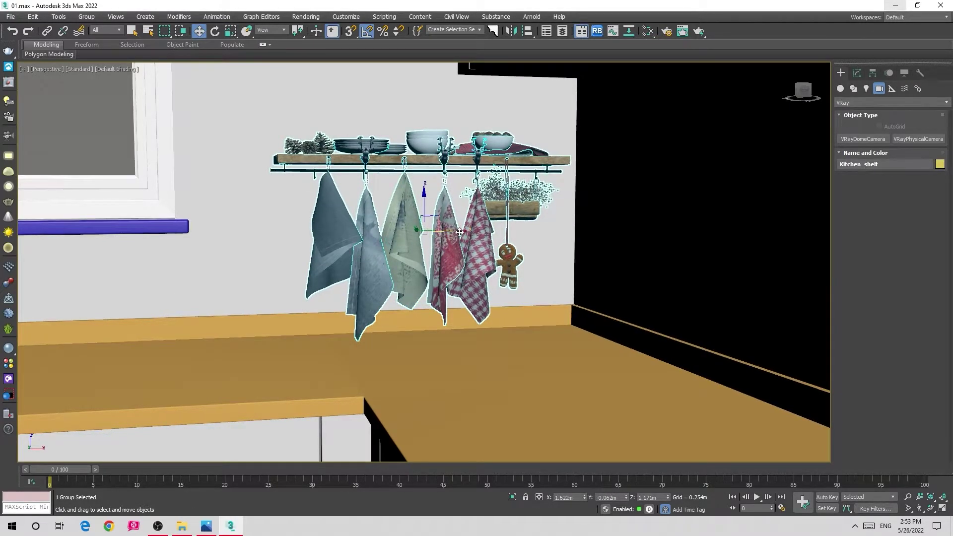
mouse_move(454, 229)
middle_mouse_down("alt")
mouse_move(380, 374)
mouse_move(376, 439)
middle_mouse_up("alt")
scroll(450, 239, "down", 5)
Lower the shelf slightly while viewing through VRayCam001 with the safe frame shown
key("c")
key("shift+f")
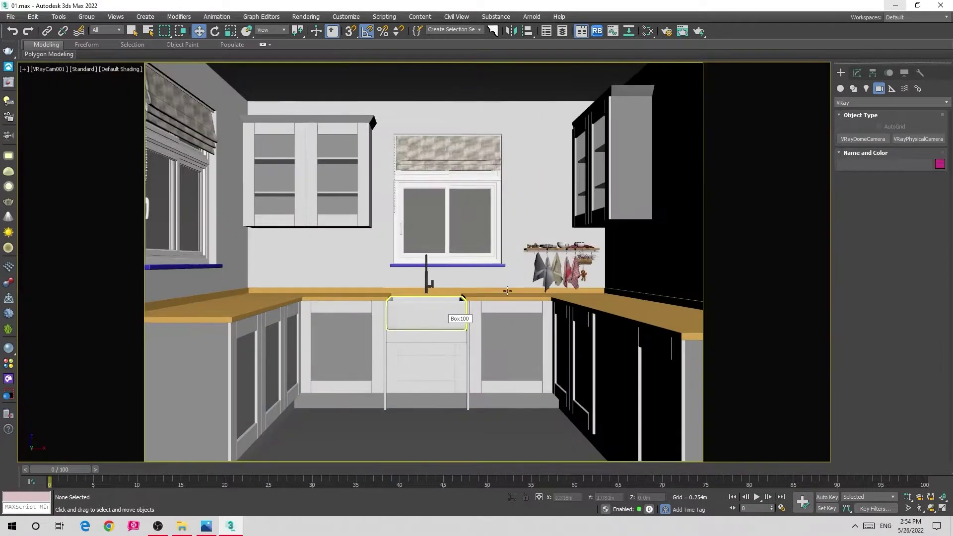
left_click_drag(562, 242, 560, 249)
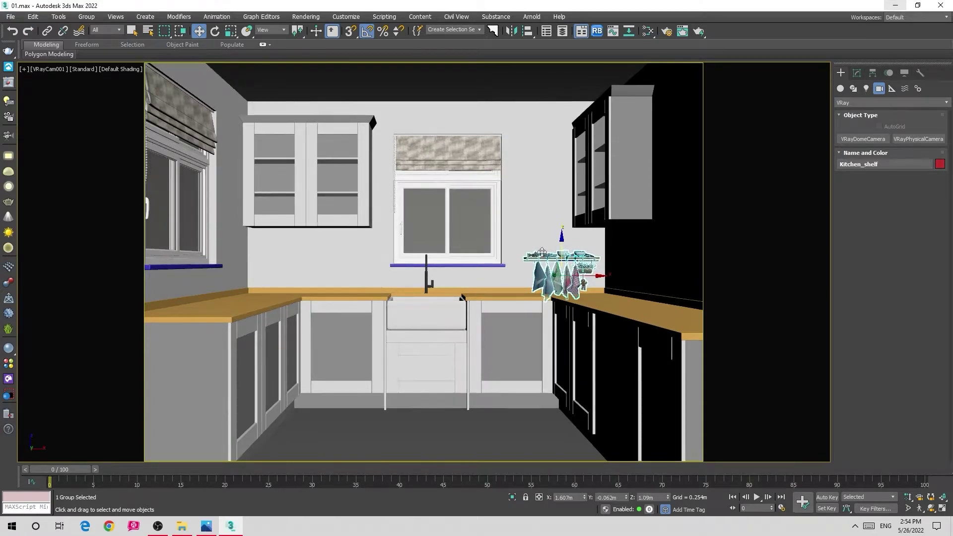
key("z")
key("r")
middle_click_drag(442, 221, 439, 273, "alt")
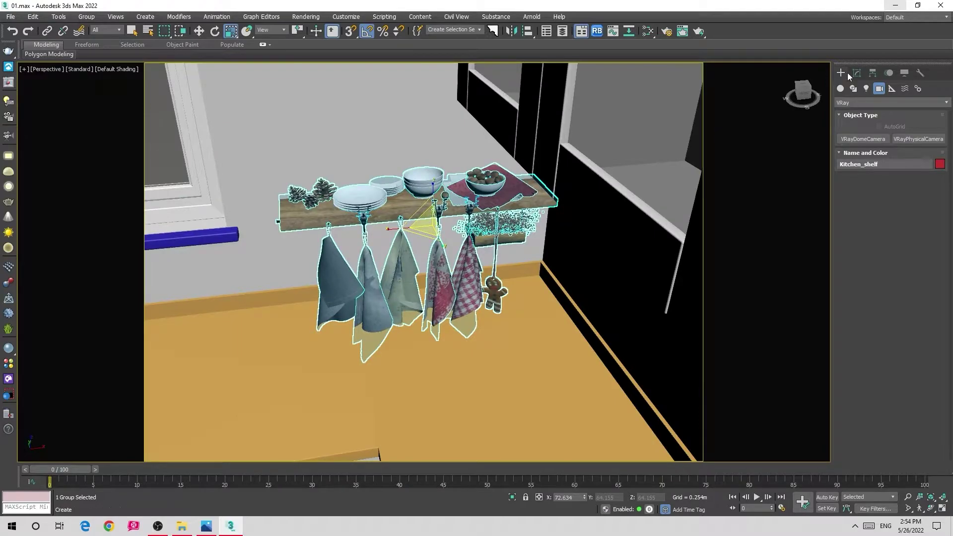
Add an FFD 2x2x2 modifier to the Kitchen_shelf group
left_click(856, 73)
key("f")
left_click(888, 100)
key("f")
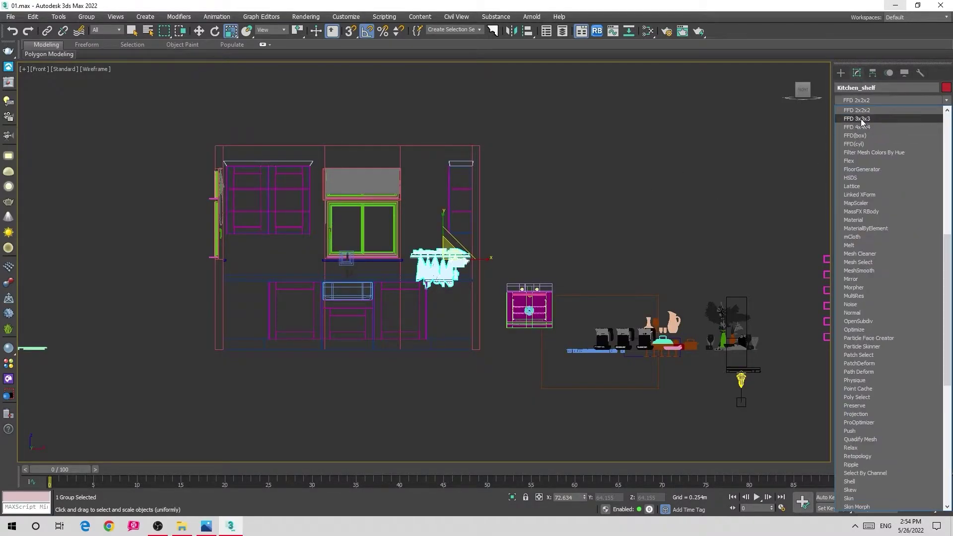
left_click(861, 115)
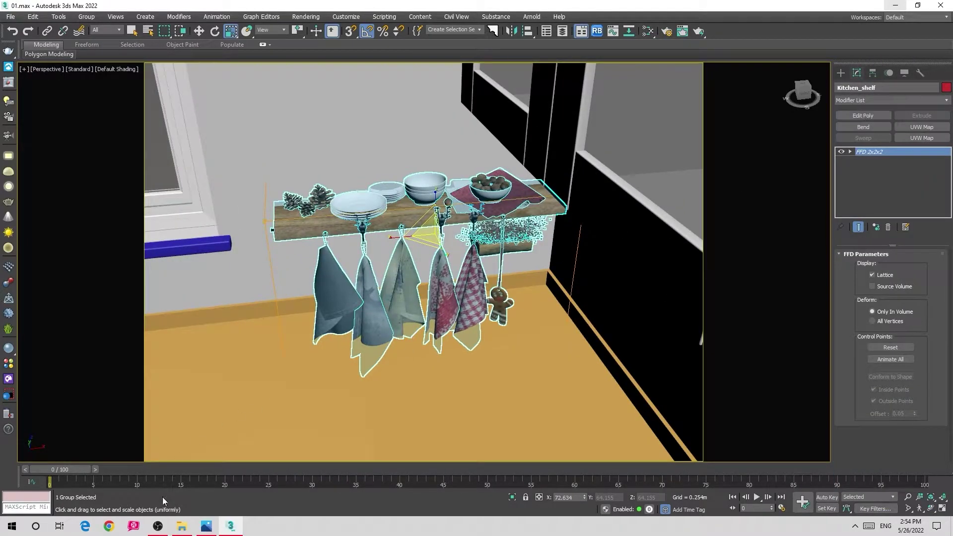
Compare the scene with the kitchen reference photo and orbit to a frontal shelf view
left_click(208, 526)
scroll(573, 251, "down", 3)
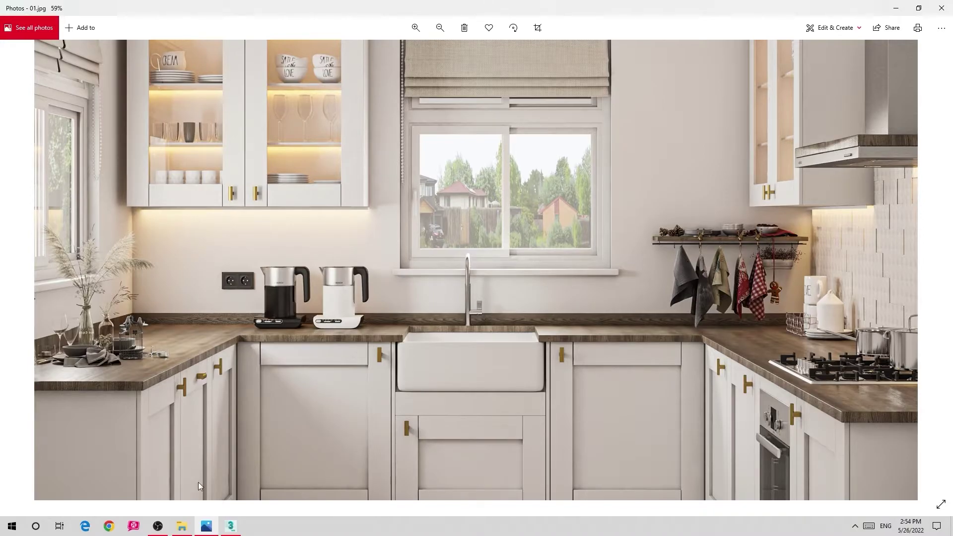
left_click(206, 527)
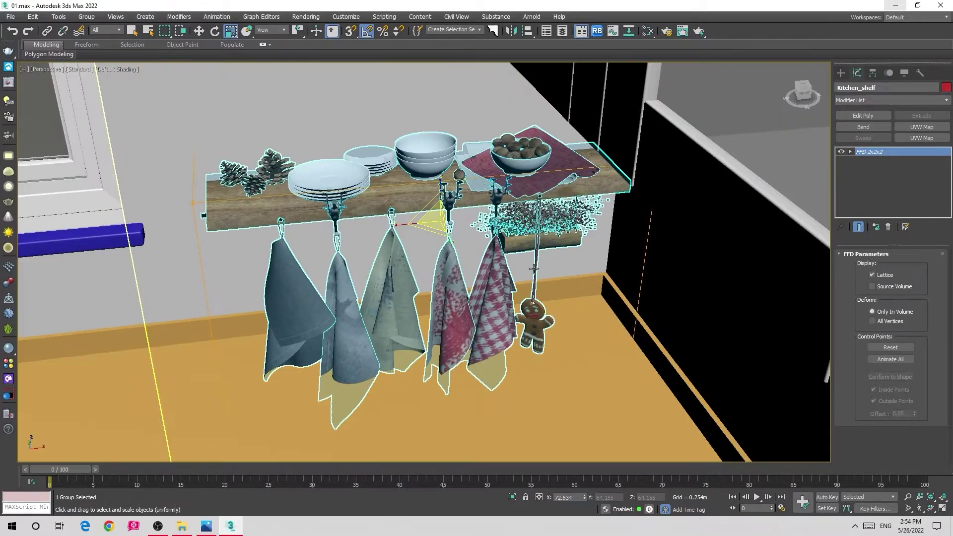
mouse_move(574, 251)
middle_mouse_down("alt")
mouse_move(489, 312)
mouse_move(322, 288)
middle_mouse_up("alt")
scroll(489, 313, "down", 3)
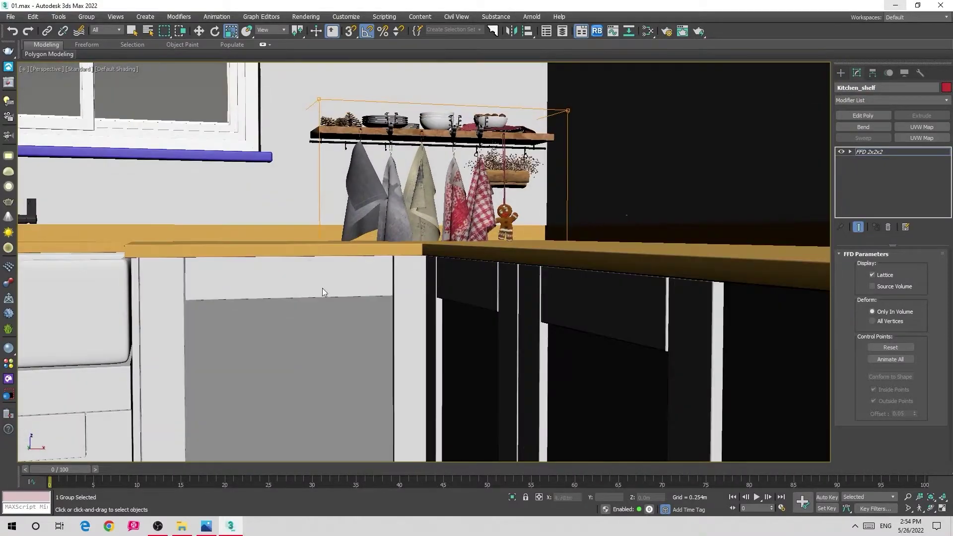
middle_click_drag(380, 269, 437, 238, "alt")
Reposition the shelf along the wall above the corner countertop, then clear the selection
key("w")
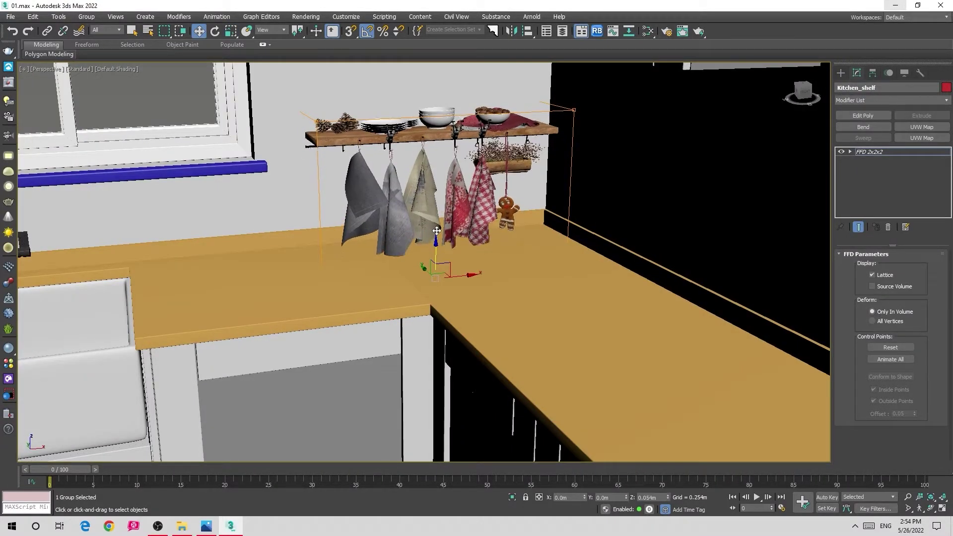
left_click_drag(436, 243, 437, 224)
mouse_move(437, 224)
middle_mouse_down("alt")
mouse_move(410, 179)
mouse_move(425, 254)
middle_mouse_up("alt")
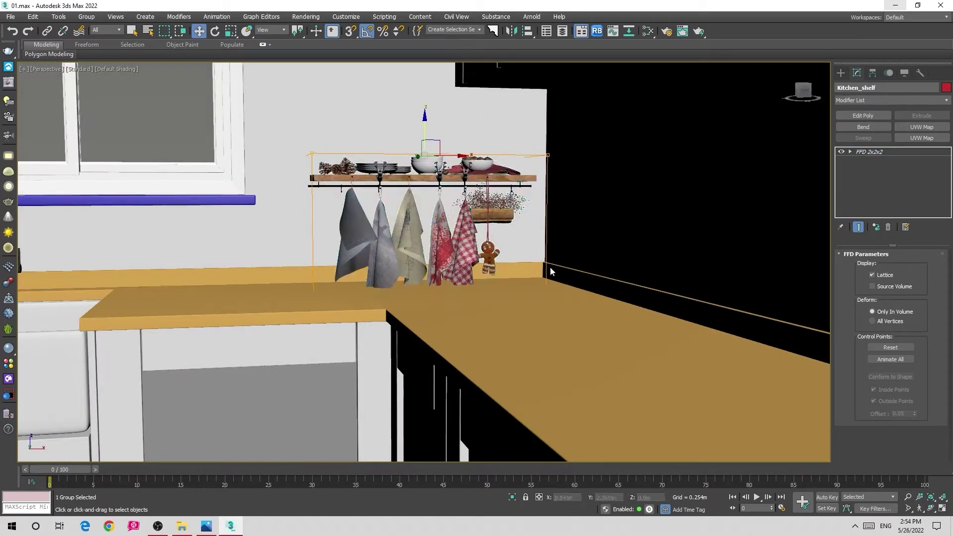
scroll(425, 254, "down", 8)
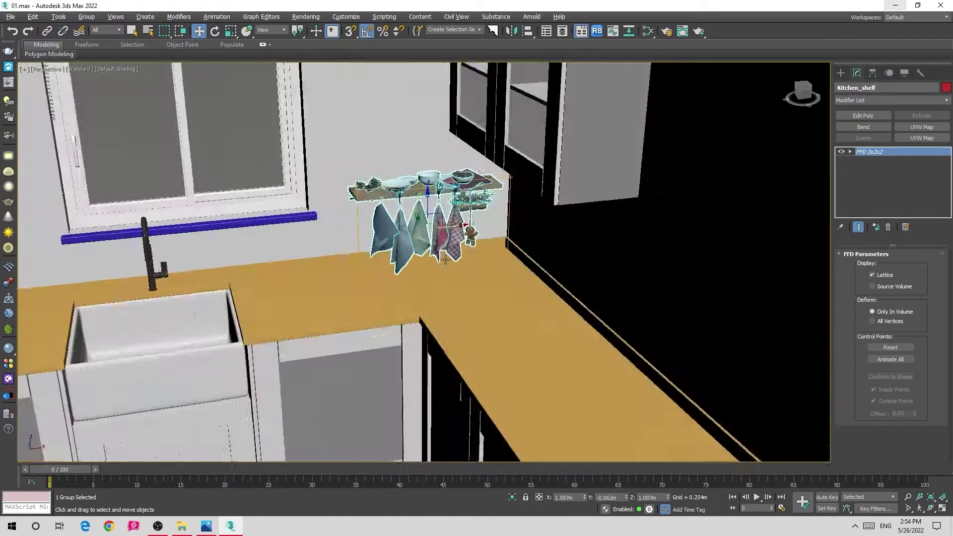
middle_click_drag(425, 254, 467, 300, "alt")
left_click(467, 299)
scroll(467, 300, "down", 5)
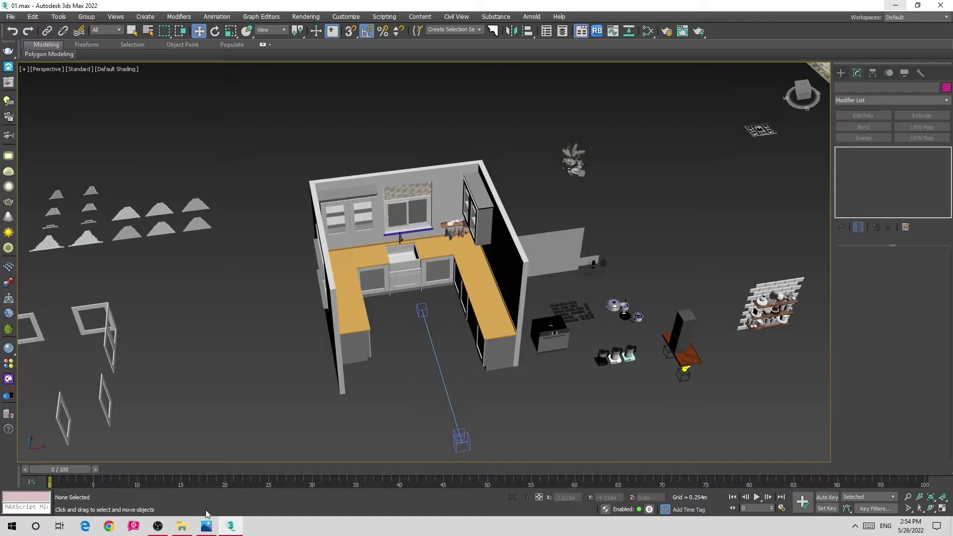
Move the ILVE_HP75C gas hob from beside the kitchen into the room
left_click(202, 527)
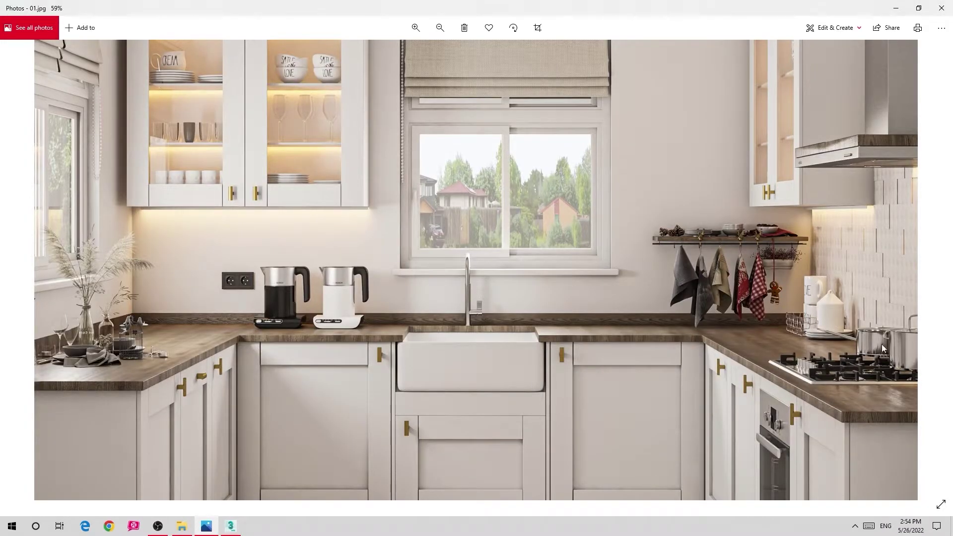
left_click(204, 522)
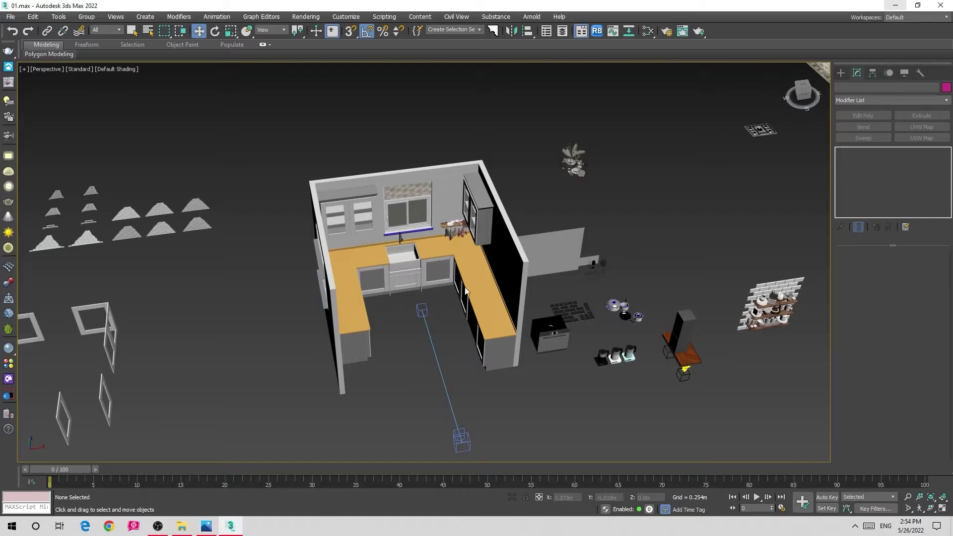
middle_click_drag(818, 161, 597, 192)
left_click(613, 182)
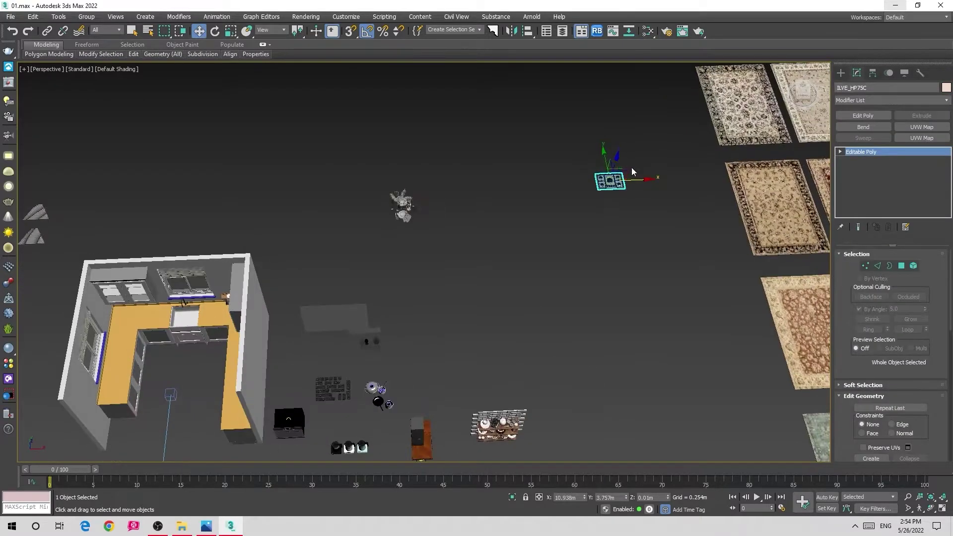
left_click_drag(612, 182, 206, 387)
Rotate the hob to Z 0 so it lines up with the counter
scroll(275, 333, "up", 5)
middle_click_drag(275, 333, 348, 332, "alt")
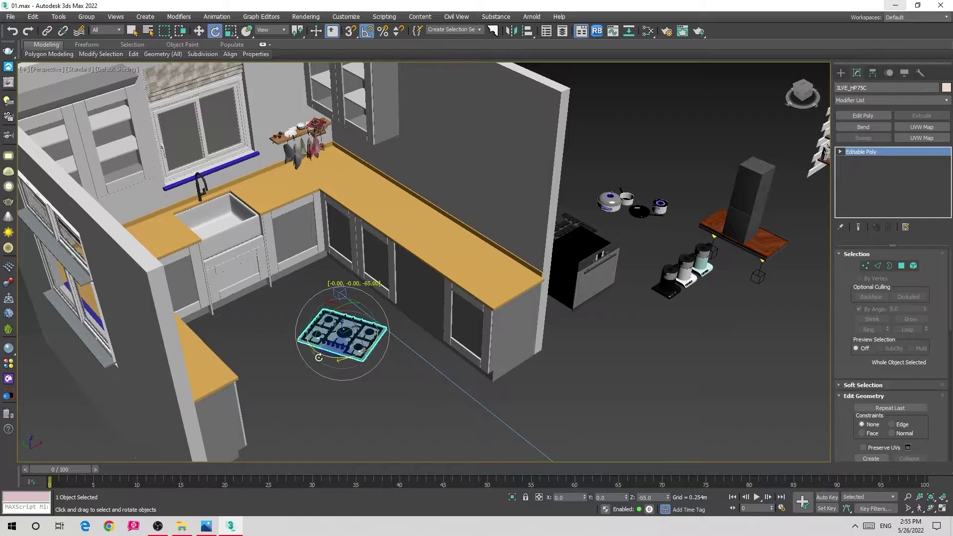
left_click_drag(359, 350, 363, 324)
key("F4")
key("w")
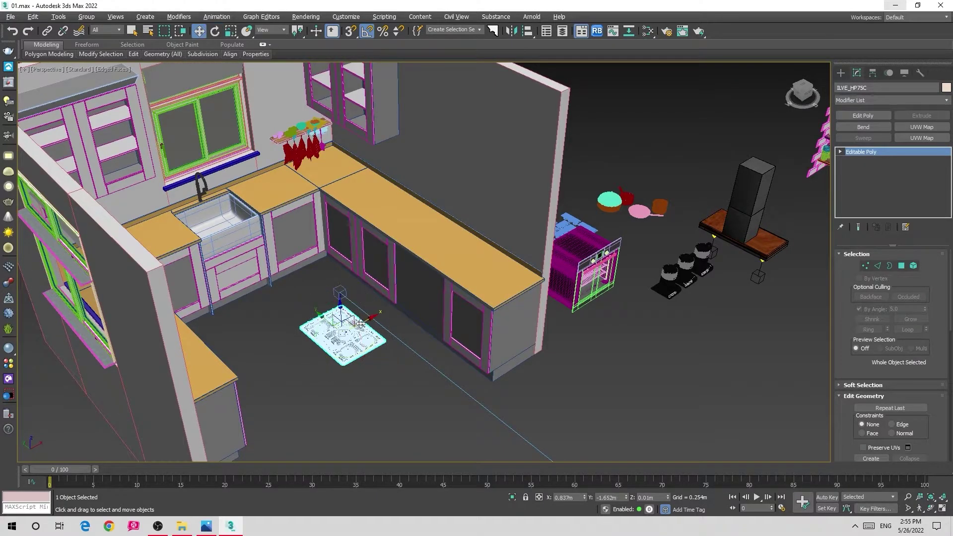
Snap the hob onto the right-hand countertop with vertex snapping on
middle_click_drag(363, 324, 422, 274, "alt")
key("s")
mouse_move(381, 350)
left_mouse_down()
mouse_move(543, 306)
mouse_move(455, 230)
left_mouse_up()
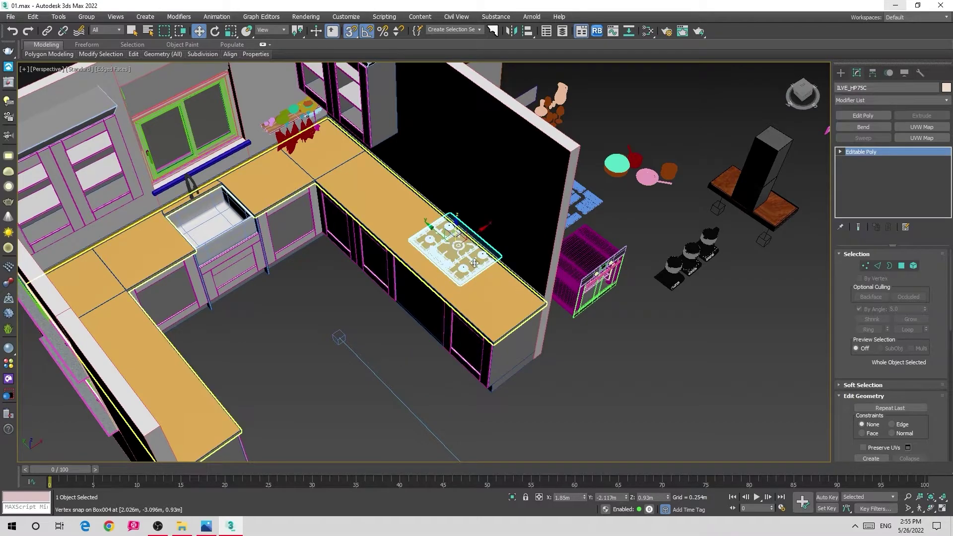
scroll(456, 230, "up", 3)
scroll(456, 226, "down", 2)
Check the hob's placement from the Top view in wireframe
key("t")
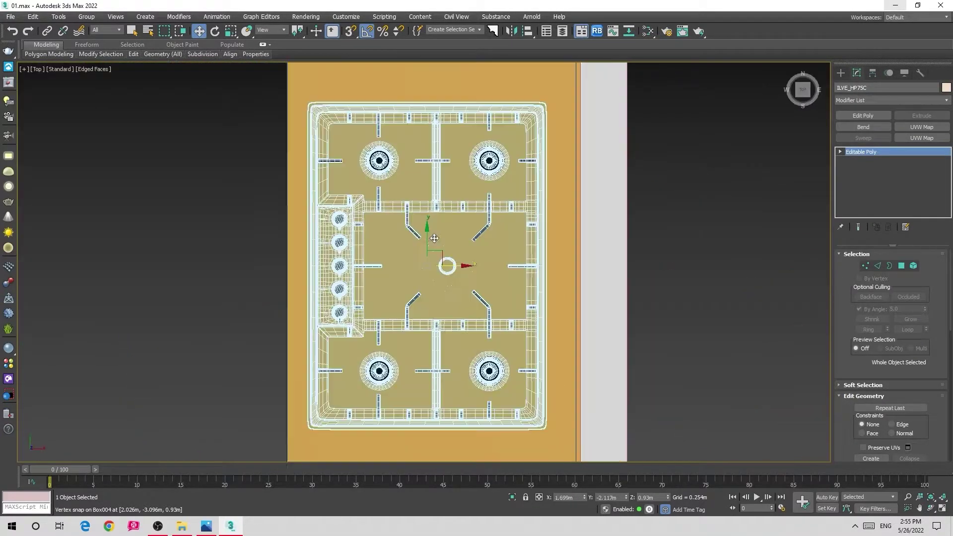
scroll(436, 229, "down", 5)
key("F3")
scroll(432, 231, "up", 2)
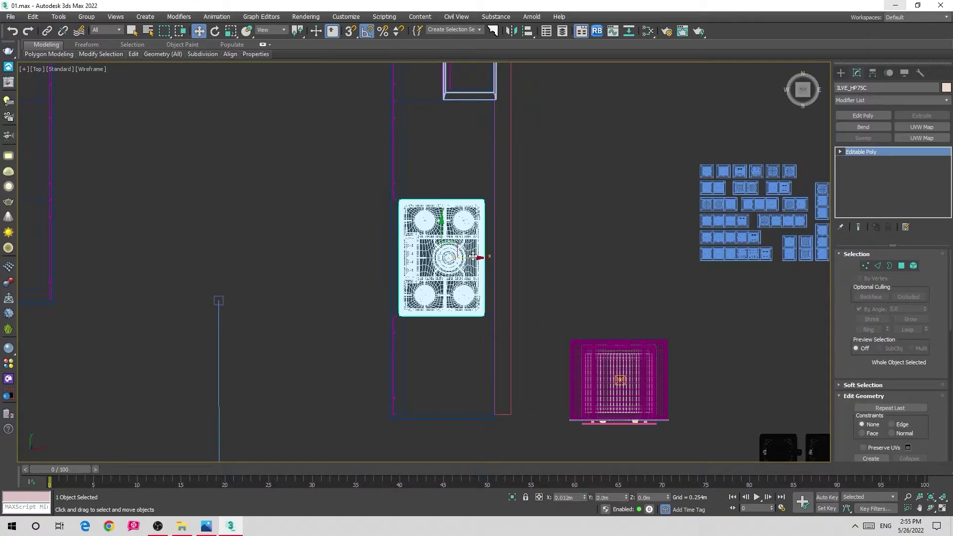
Nudge the hob slightly right and inspect it in the shaded perspective view
left_click_drag(471, 255, 474, 255)
key("z")
key("p")
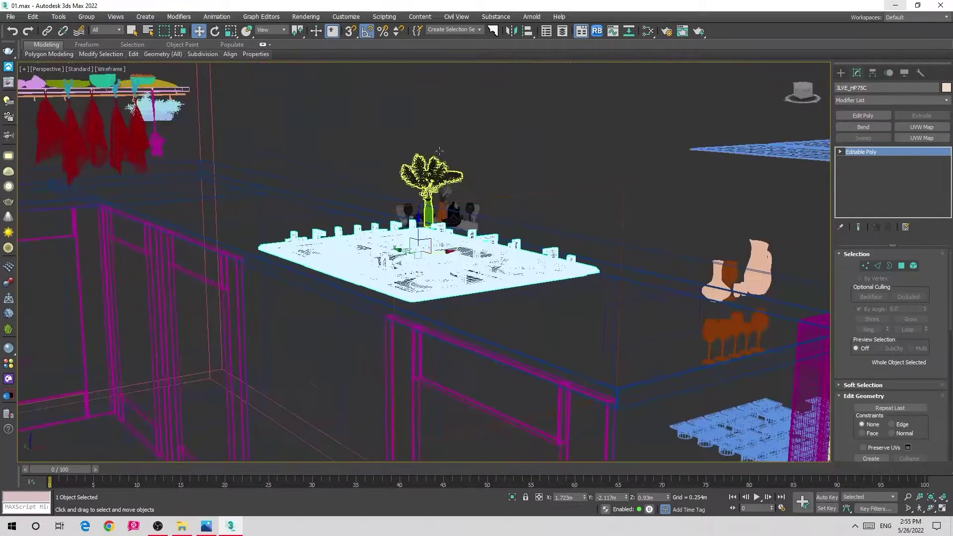
key("F3")
key("z")
scroll(425, 243, "up", 3)
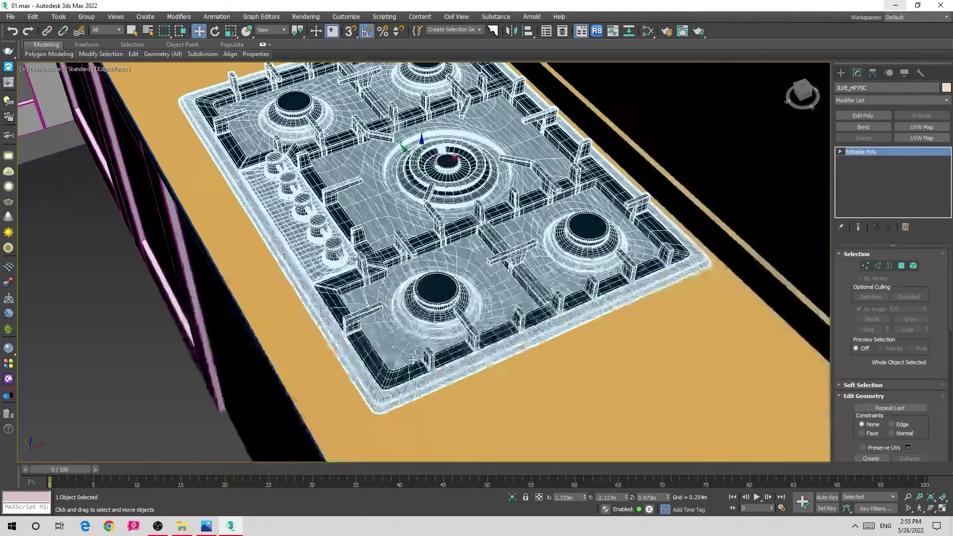
key("F4")
mouse_move(425, 243)
middle_mouse_down("alt")
mouse_move(377, 278)
mouse_move(356, 323)
middle_mouse_up("alt")
scroll(366, 289, "up", 2)
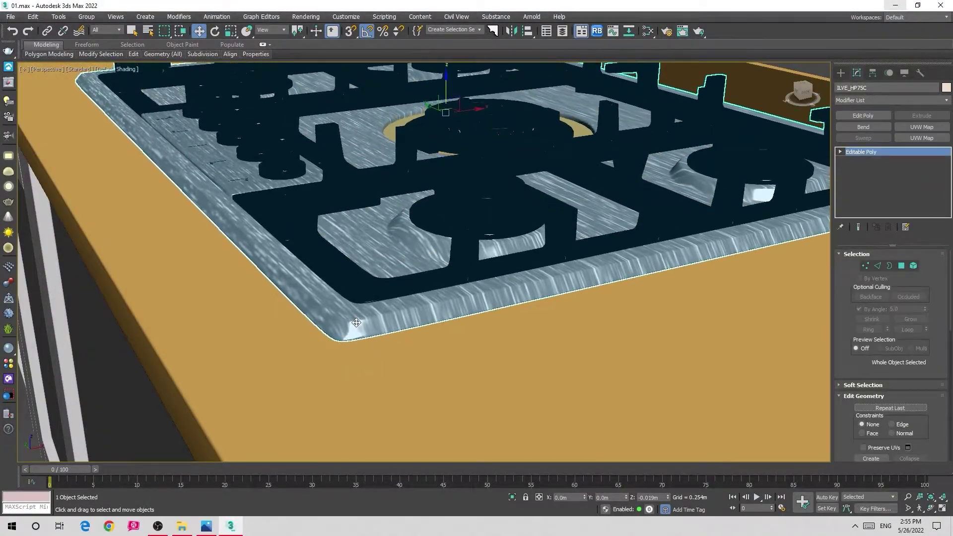
scroll(396, 285, "up", 3)
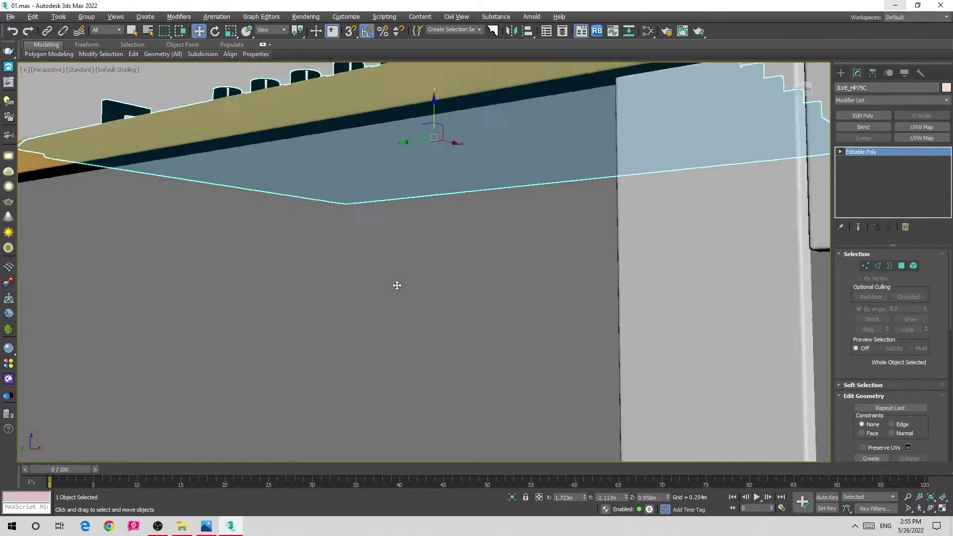
Isolate the cooktop and step through earlier views to inspect it from below
key("shift+z")
key("shift+z")
key("alt+q")
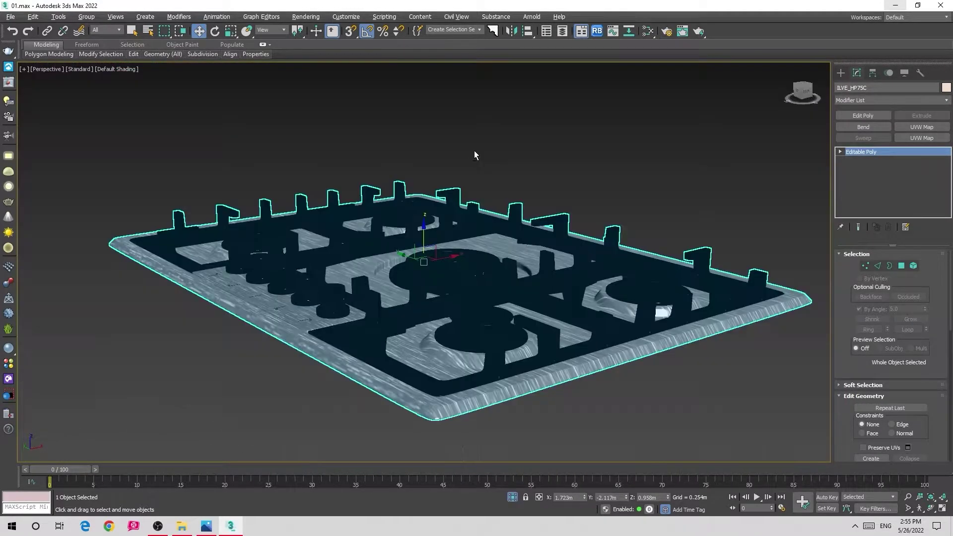
key("shift+z")
key("shift+z")
key("shift+z")
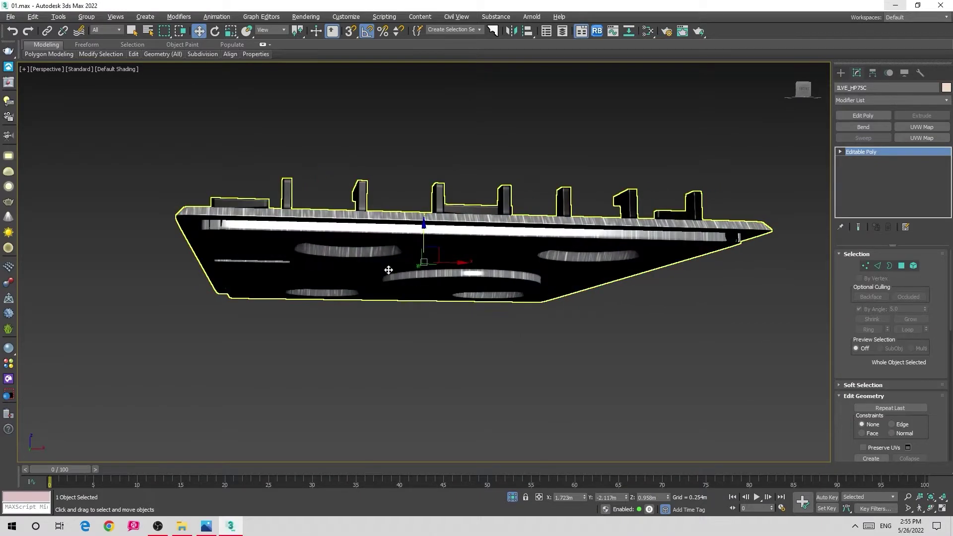
key("shift+z")
left_click(387, 395)
Isolate the cooktop again and check its underside with edged faces shown
key("shift+z")
key("shift+z")
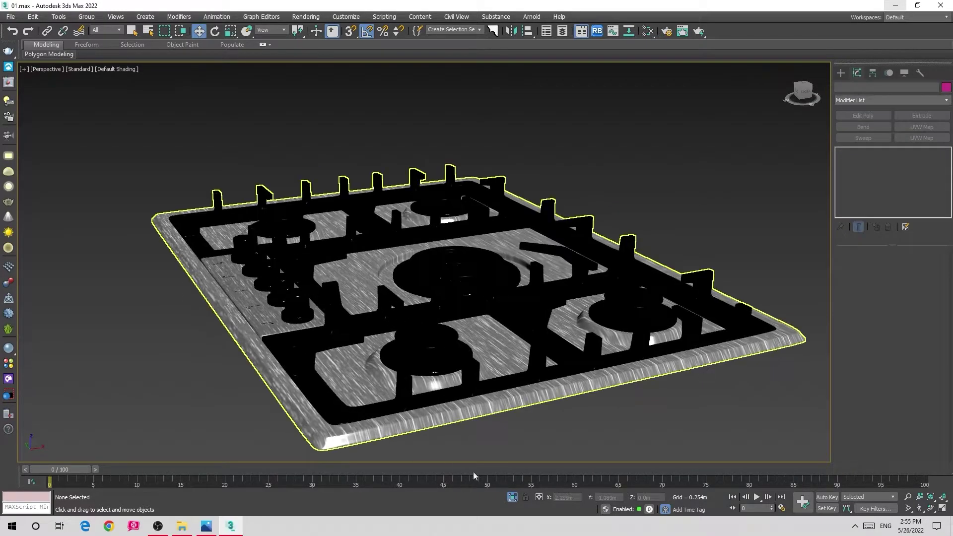
key("alt+q")
left_click(476, 149)
key("shift+z")
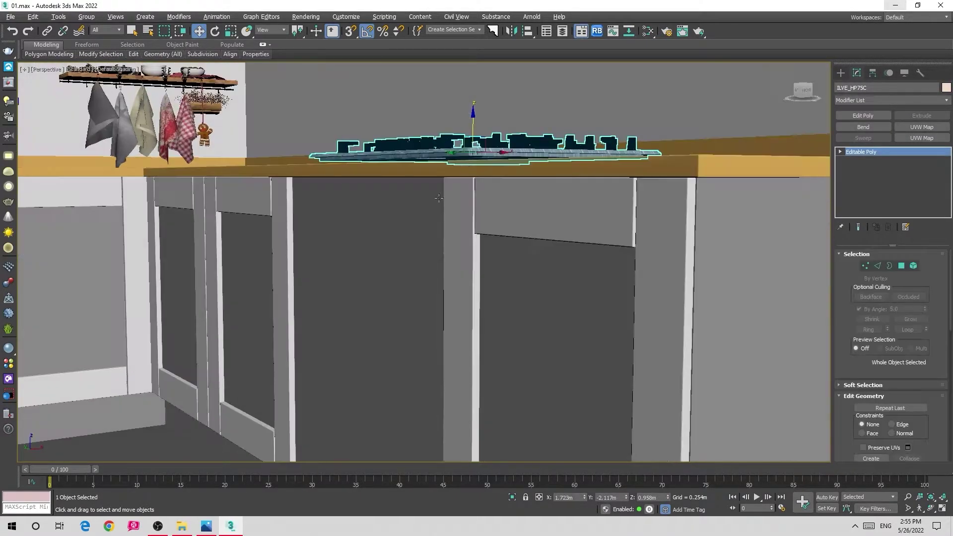
left_click(177, 405)
key("shift+z")
key("shift+z")
key("shift+z")
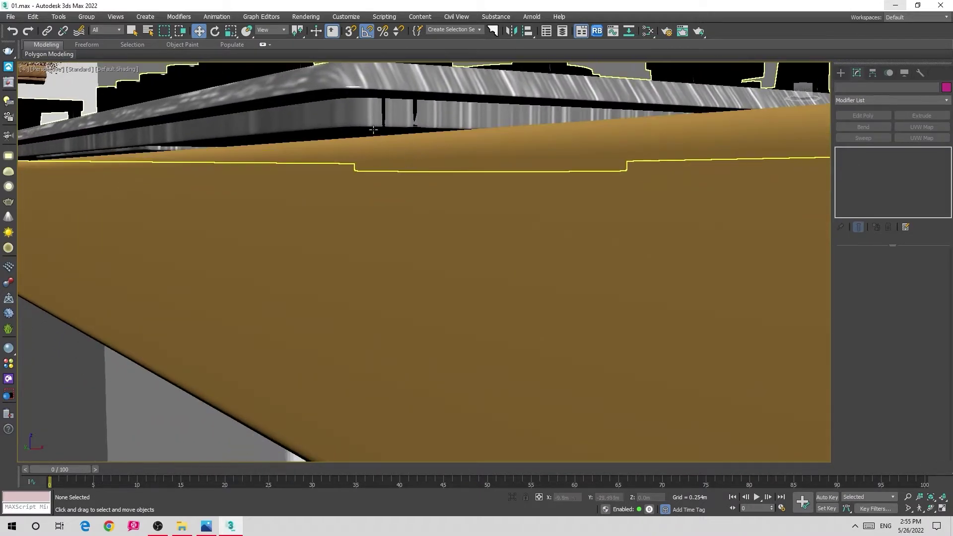
key("shift+z")
left_click(332, 155)
key("alt+q")
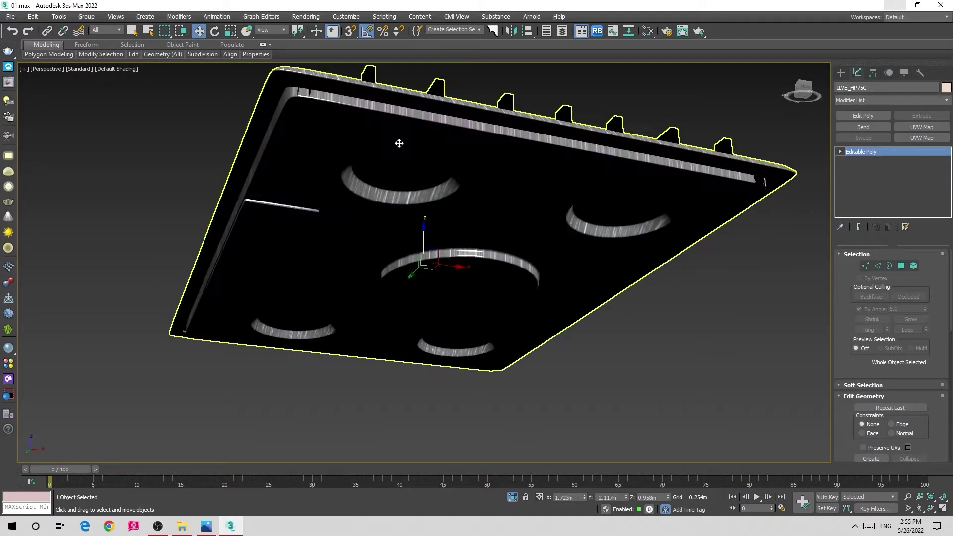
key("F4")
key("shift+z")
Check the surrounding countertop in full-kitchen views, then reselect the ILVE_HP75C cooktop
key("shift+z")
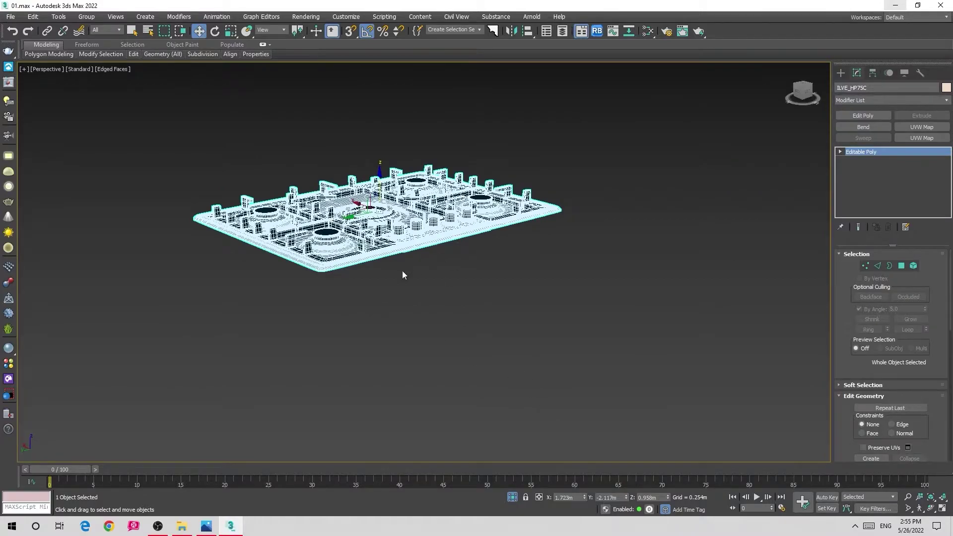
left_click(513, 498)
key("shift+z")
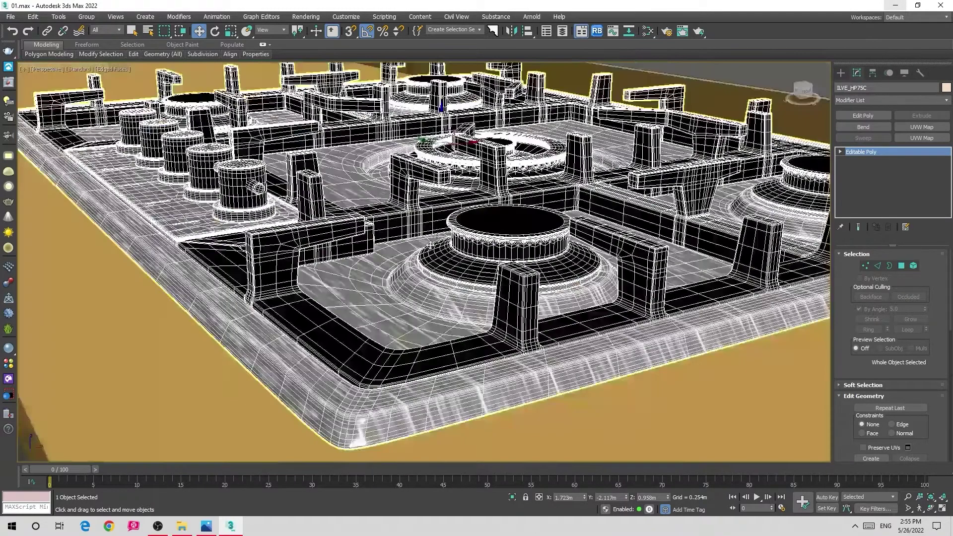
key("shift+z")
left_click(311, 274)
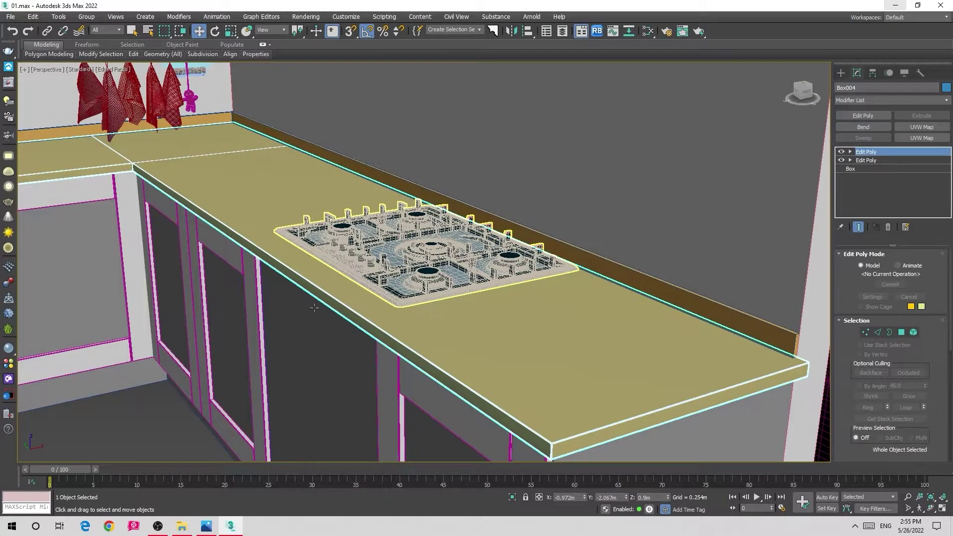
key("shift+z")
key("shift+z")
key("ctrl+z")
key("shift+z")
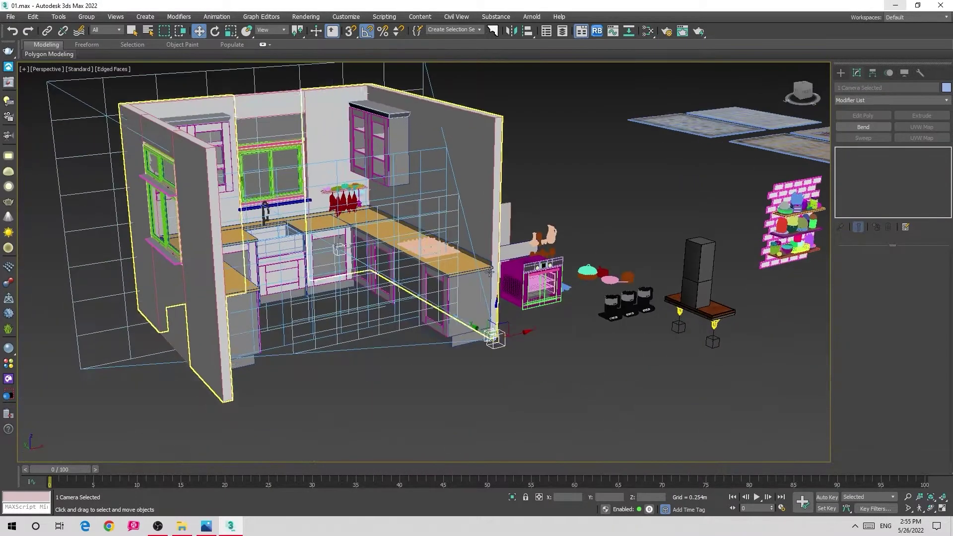
key("shift+z")
key("ctrl+z")
key("shift+z")
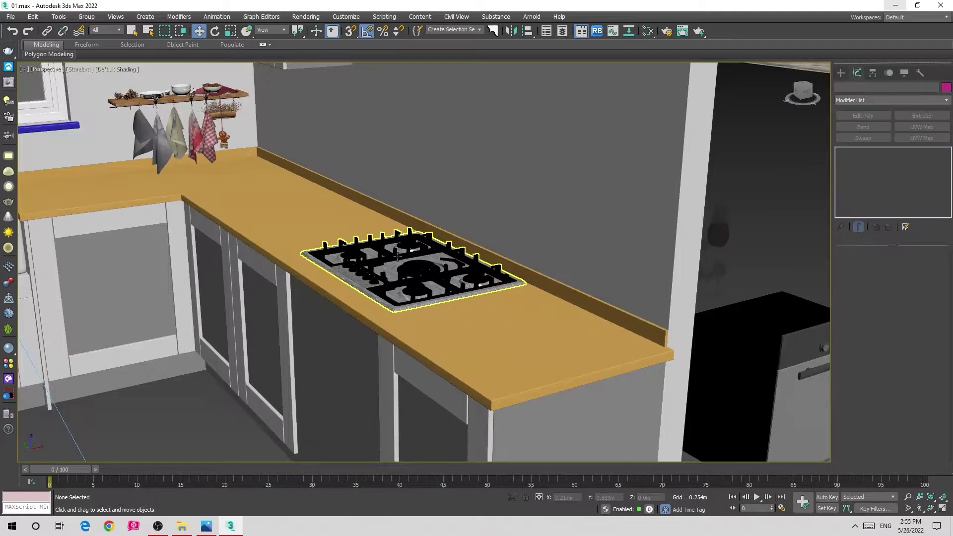
left_click(397, 257)
Frame the cooktop and select all its open borders in Border sub-object mode
key("z")
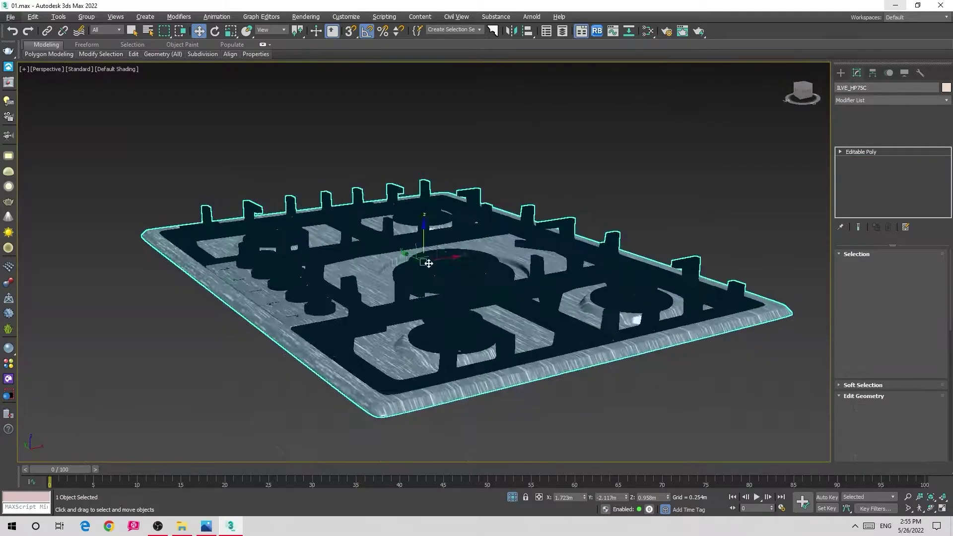
middle_click_drag(378, 282, 355, 159, "alt")
key("F4")
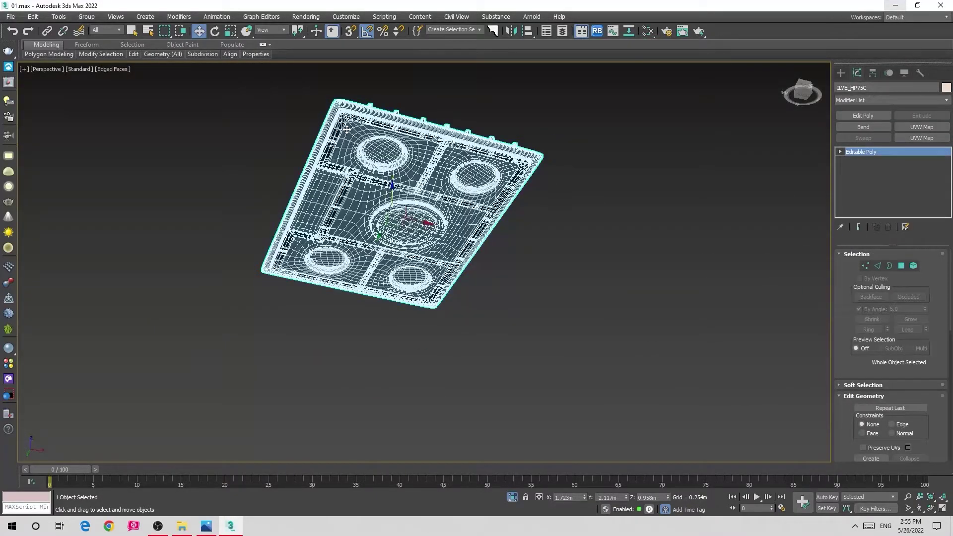
key("z")
key("r")
key("4")
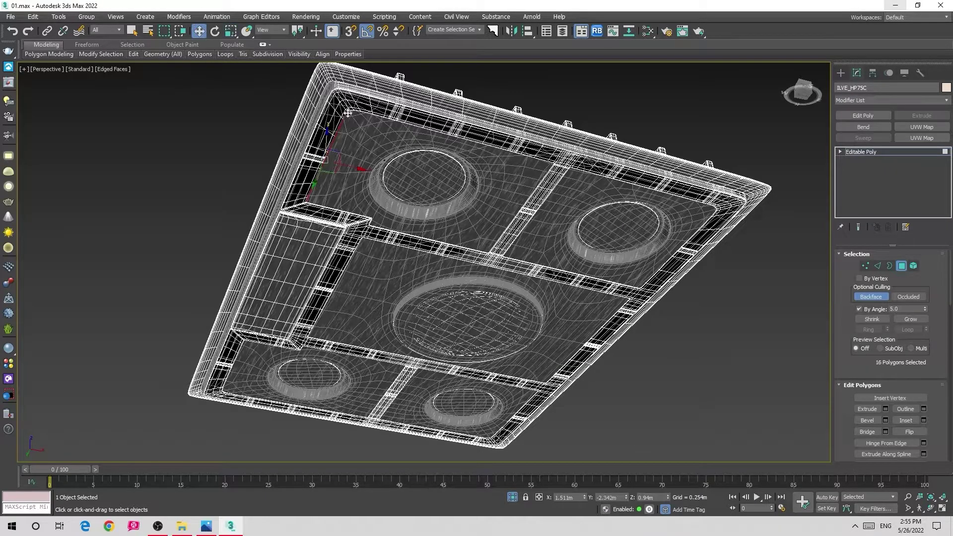
key("3")
key("ctrl+a")
Inspect the cooktop borders from above and at eye level, then exit Border mode
scroll(595, 196, "down", 3)
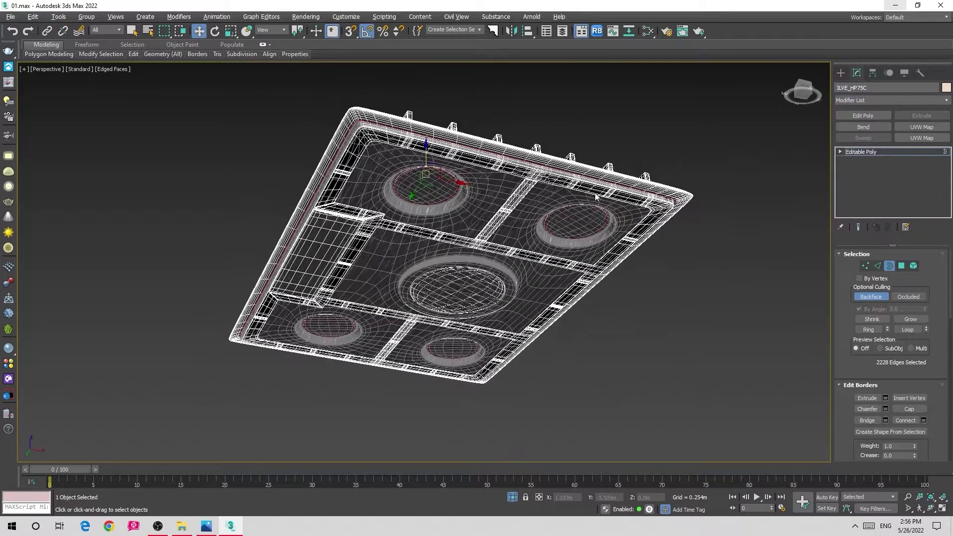
middle_click_drag(427, 160, 410, 283, "alt")
key("F3")
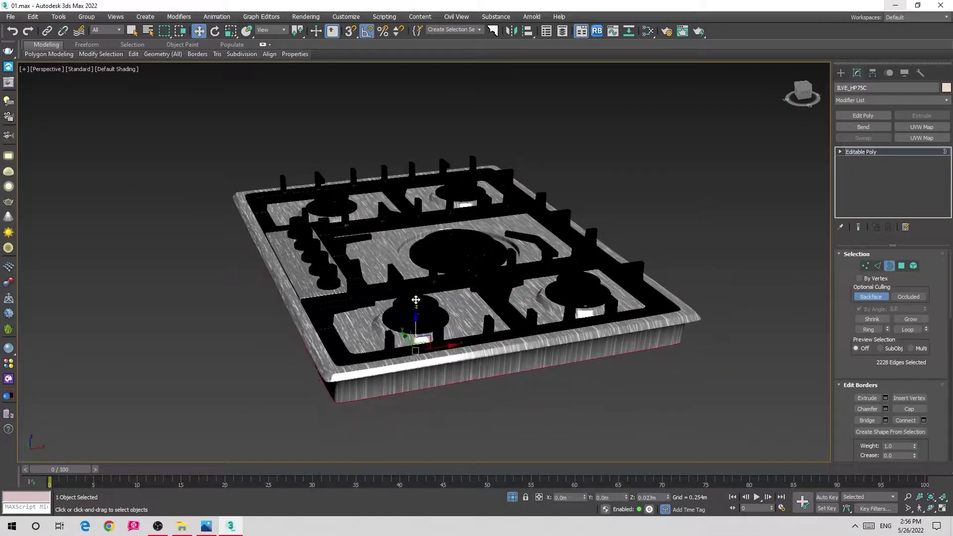
middle_click_drag(422, 335, 429, 350, "alt")
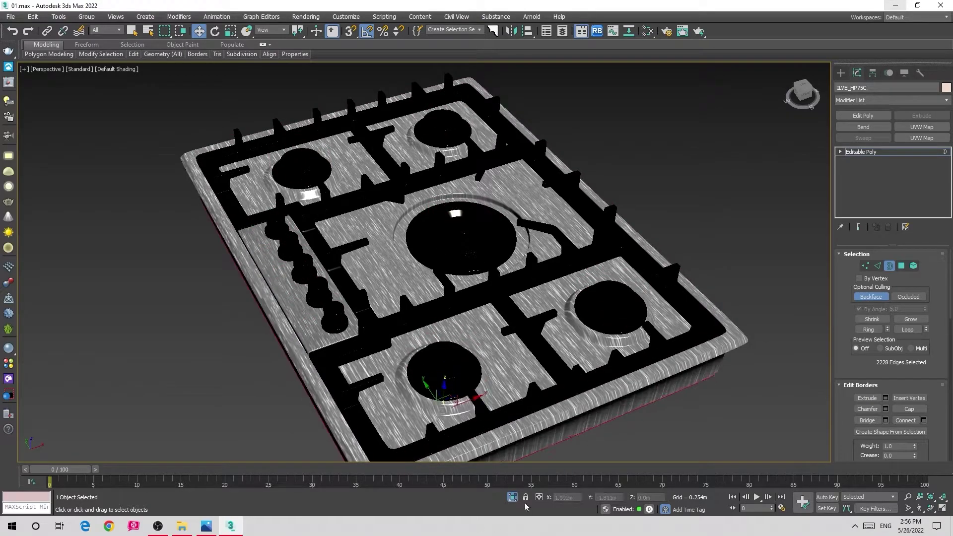
scroll(462, 372, "down", 5)
mouse_move(462, 371)
middle_mouse_down("alt")
mouse_move(433, 262)
mouse_move(379, 408)
middle_mouse_up("alt")
scroll(434, 262, "up", 5)
scroll(433, 278, "down", 4)
key("3")
scroll(434, 284, "down", 3)
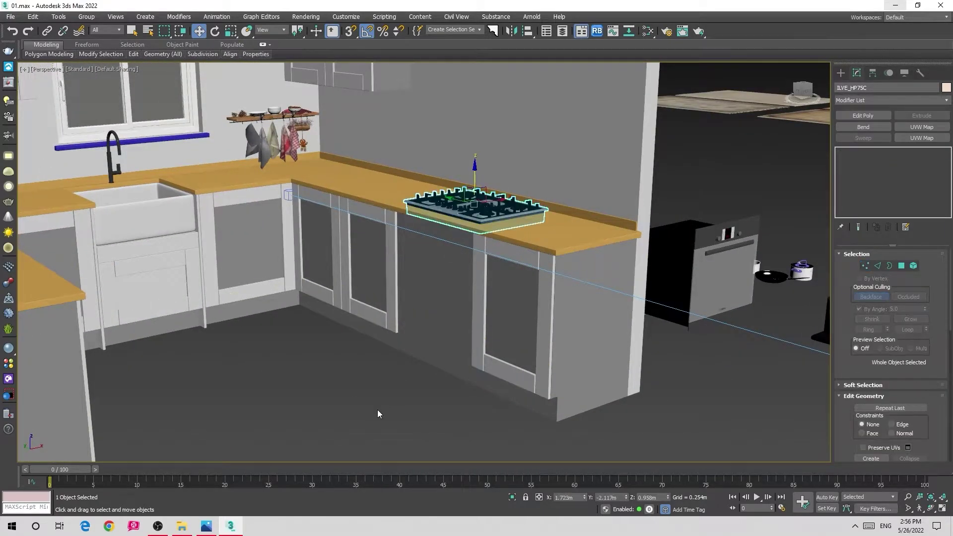
Apply Connect to the 36 countertop Box004 edges on either side of the hob
left_click(521, 190)
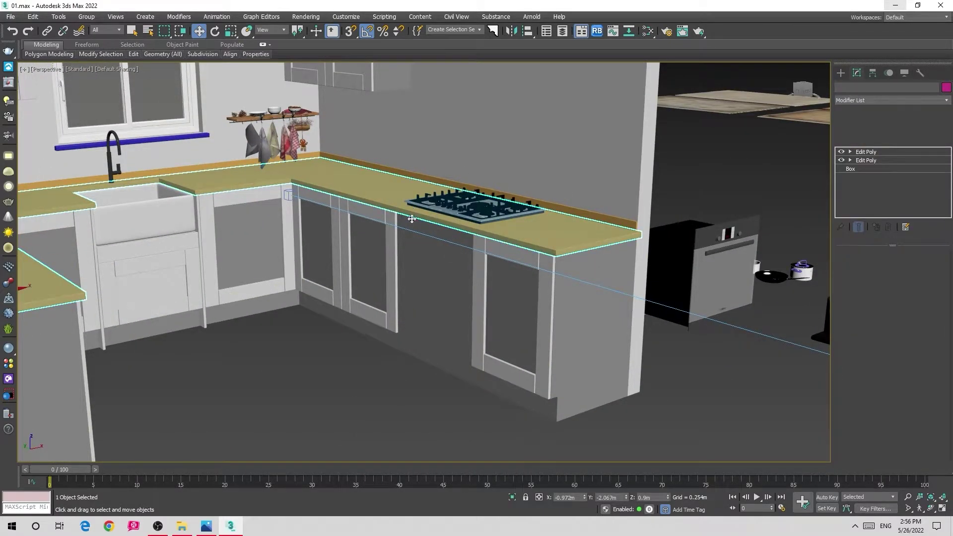
scroll(518, 200, "down", 2)
middle_click_drag(518, 200, 446, 251, "alt")
scroll(446, 252, "up", 3)
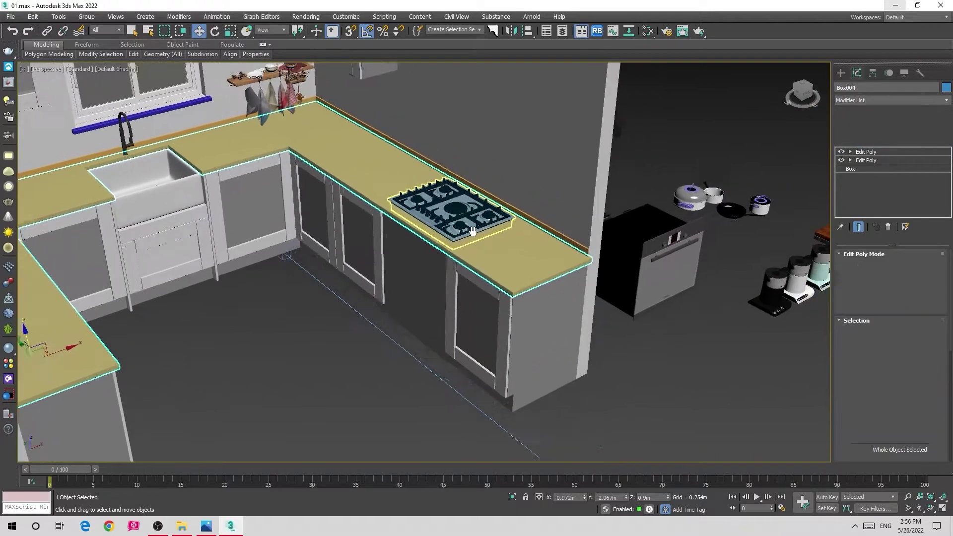
scroll(446, 251, "up", 2)
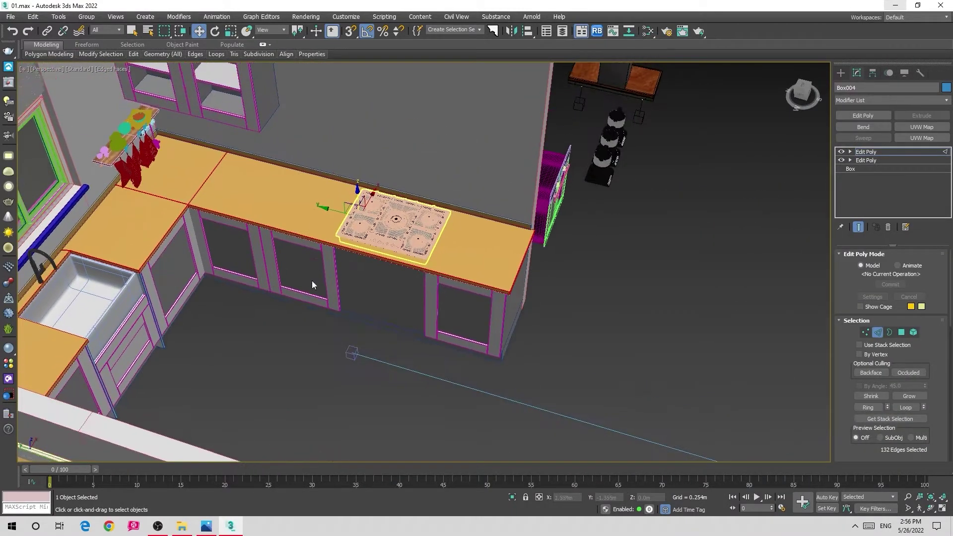
right_click(300, 280)
left_click(248, 288)
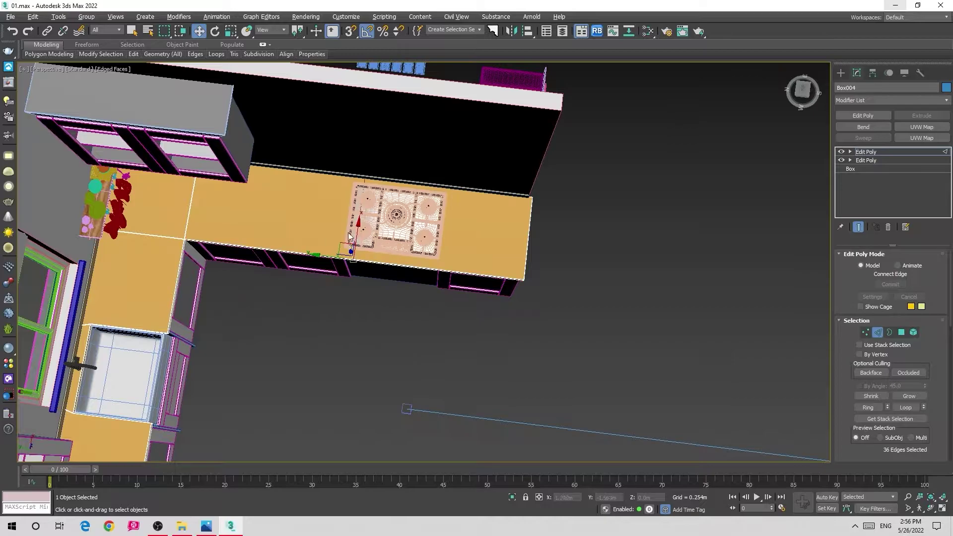
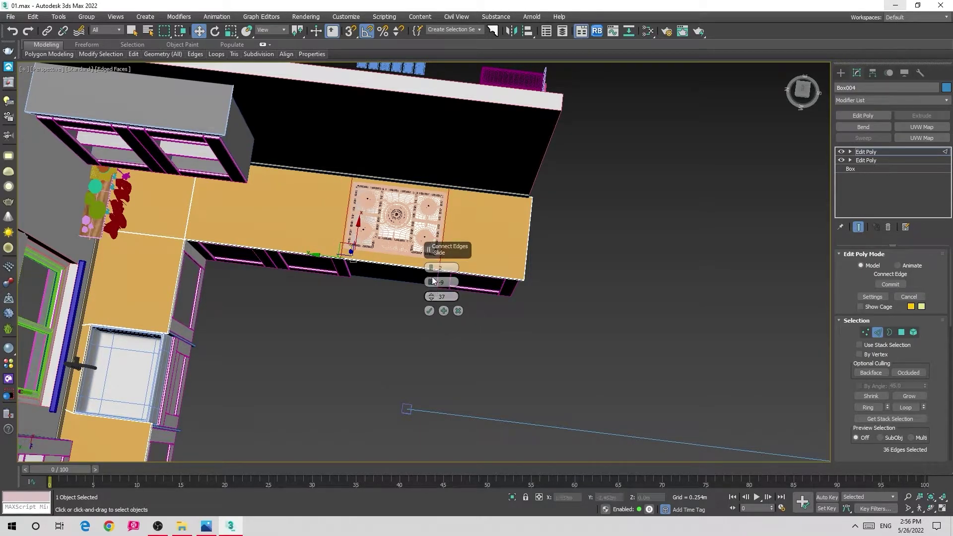
Commit the connected countertop edges and undo the accidental duplicate set
left_click(429, 311)
scroll(437, 258, "up", 2)
scroll(450, 234, "up", 4)
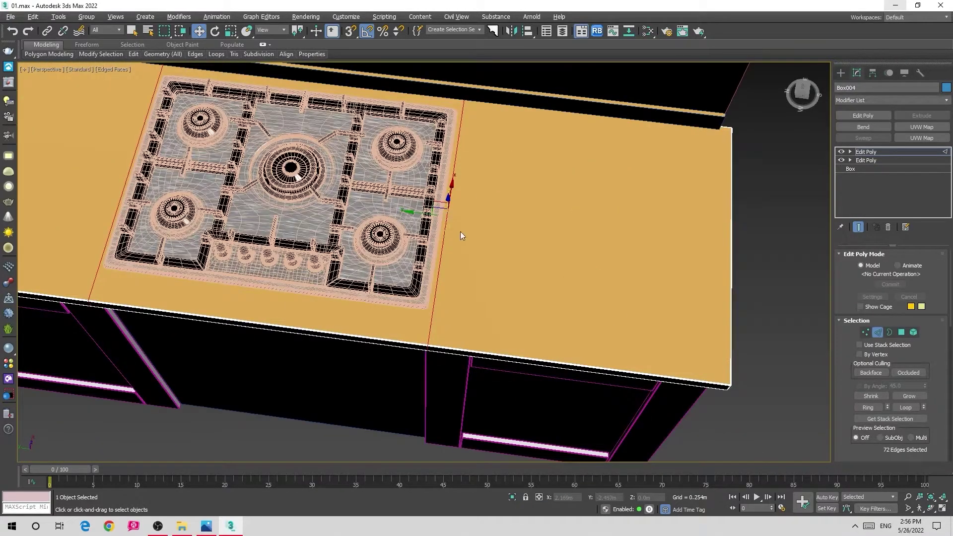
key("ctrl+z")
scroll(439, 214, "down", 1)
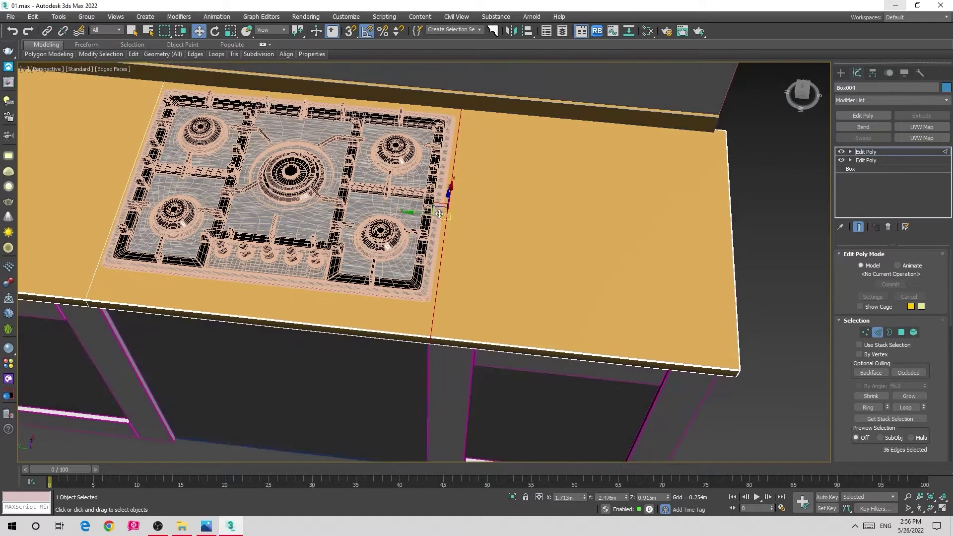
From a near-top view, connect the countertop edges on the cooktop's other side
key("z")
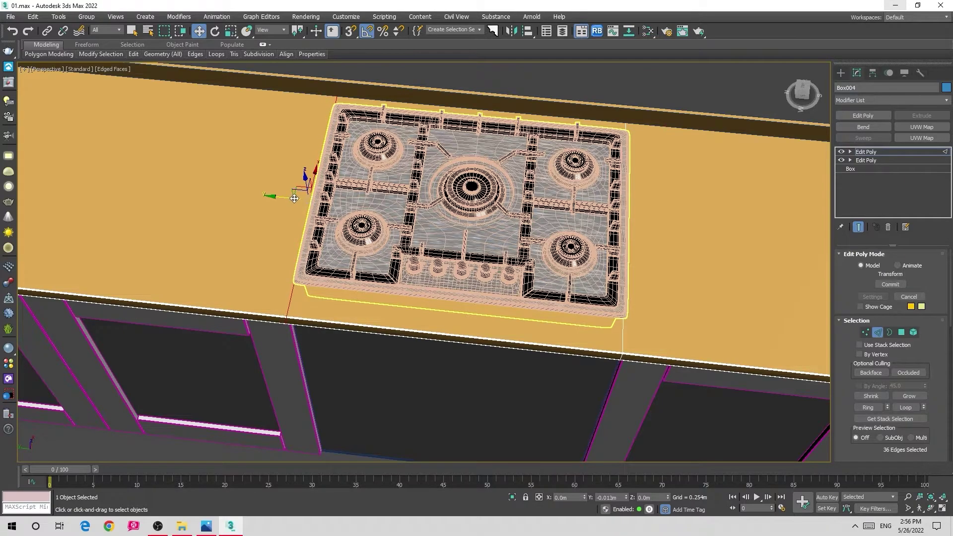
scroll(294, 198, "down", 5)
mouse_move(295, 198)
middle_mouse_down("alt")
mouse_move(270, 353)
mouse_move(319, 264)
mouse_move(335, 143)
mouse_move(388, 200)
middle_mouse_up("alt")
right_click(367, 303)
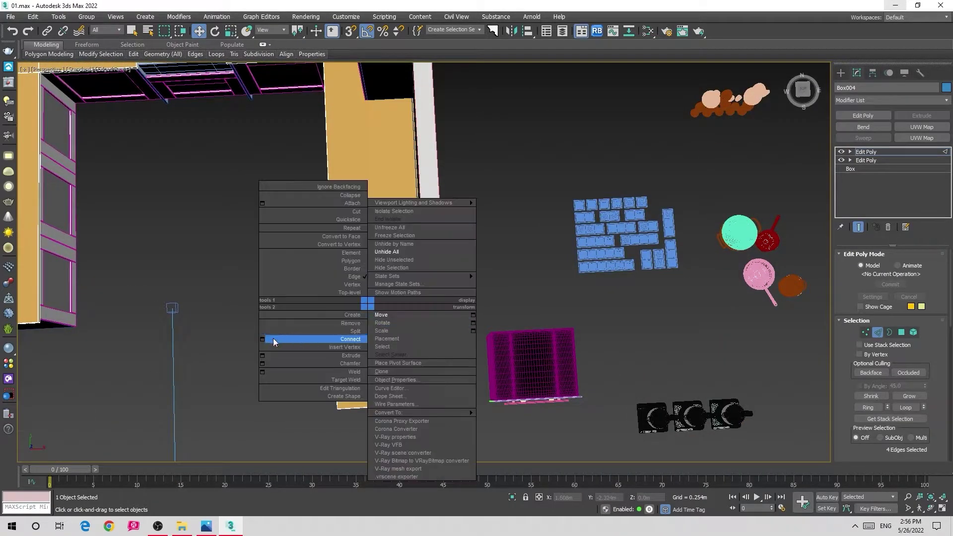
left_click(274, 340)
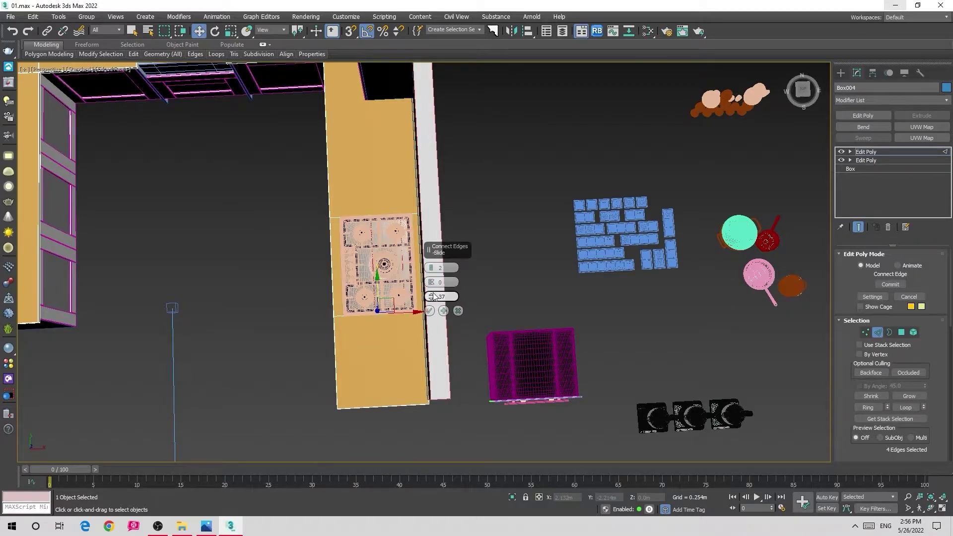
left_click(429, 311)
Orbit around the cooktop in edged-faces shading to check the new edge lines
middle_click_drag(429, 311, 298, 348, "alt")
scroll(292, 352, "up", 5)
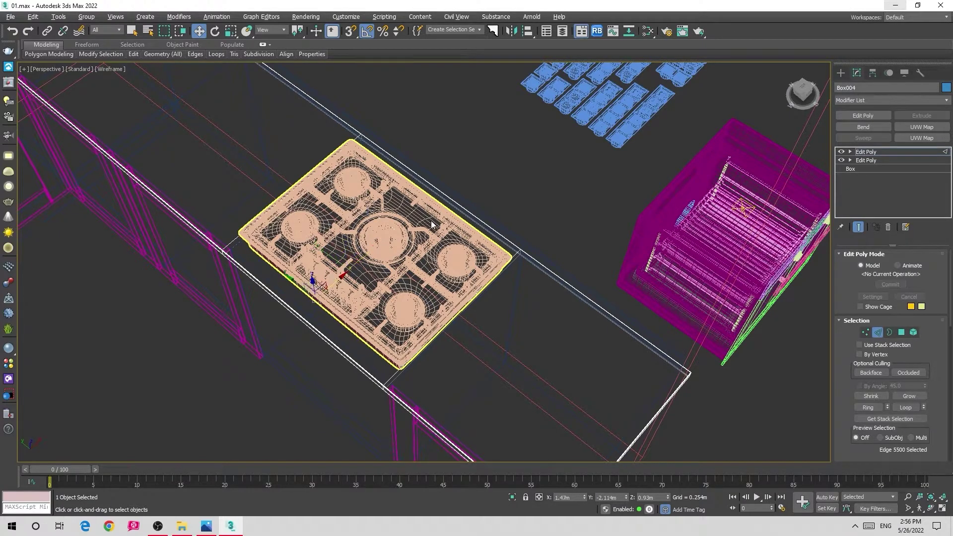
middle_click_drag(411, 240, 431, 186, "alt")
key("F3")
scroll(463, 205, "up", 3)
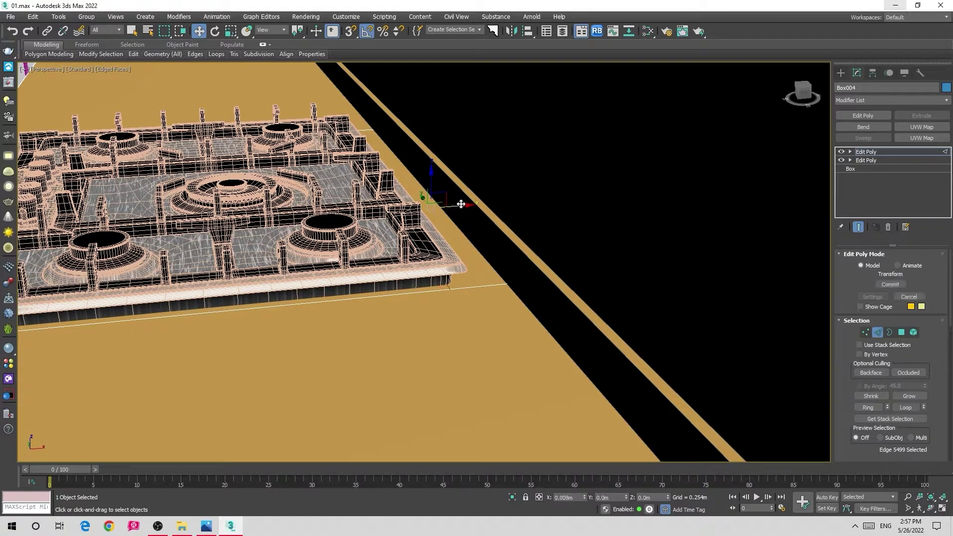
scroll(467, 202, "down", 5)
Hide the cooktop so the countertop beneath it is visible
middle_click_drag(467, 201, 256, 129, "alt")
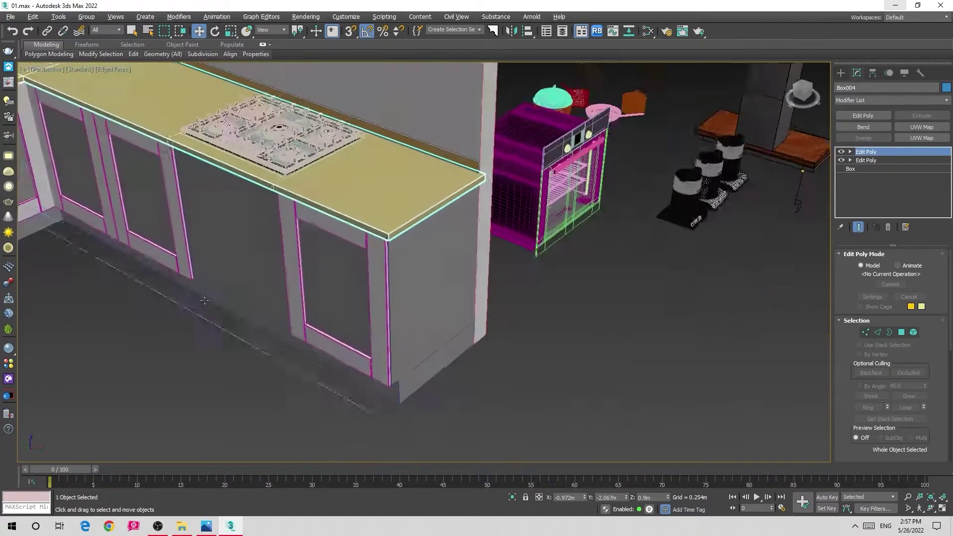
left_click(256, 129)
right_click(258, 124)
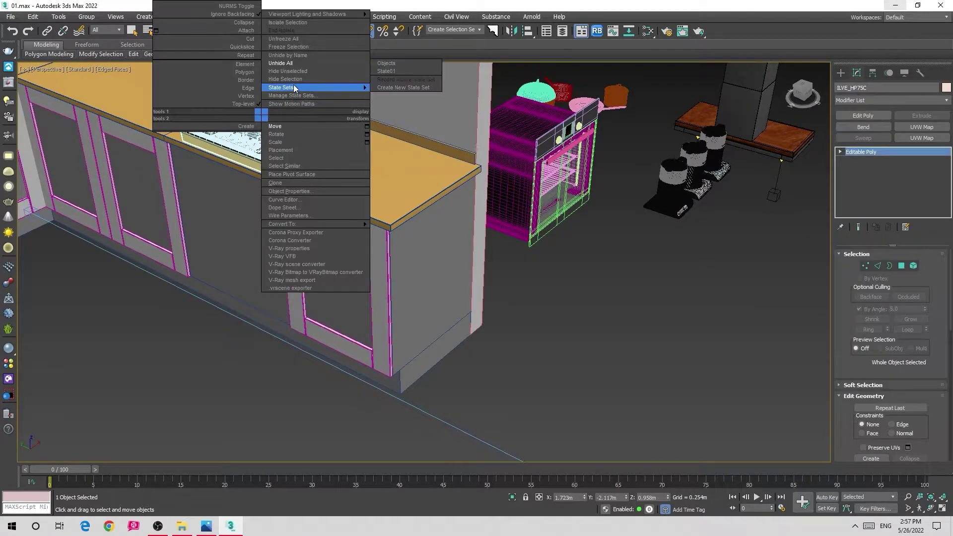
left_click(293, 75)
Select the countertop face under the cooktop and isolate the countertop
left_click(279, 149)
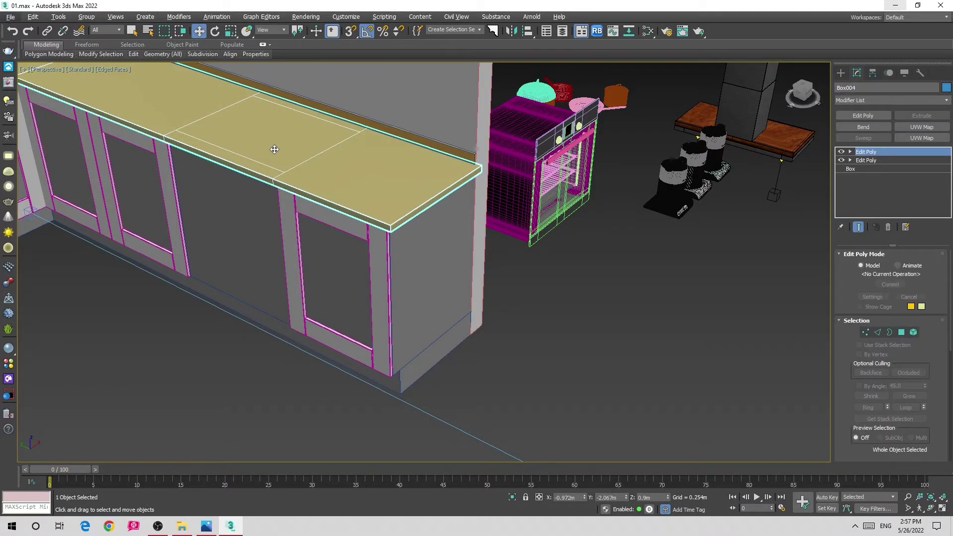
scroll(382, 204, "up", 3)
key("4")
left_click(377, 189)
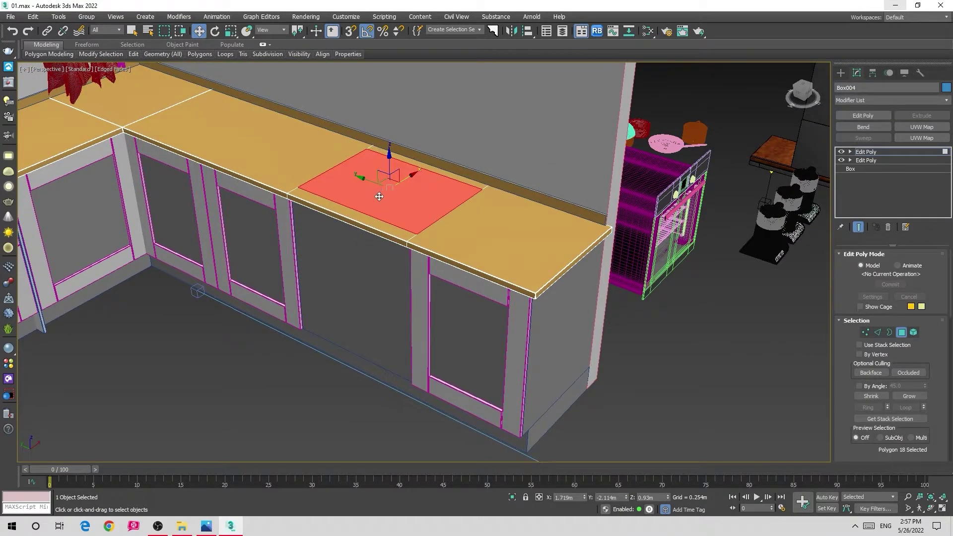
middle_click_drag(390, 195, 380, 191, "alt")
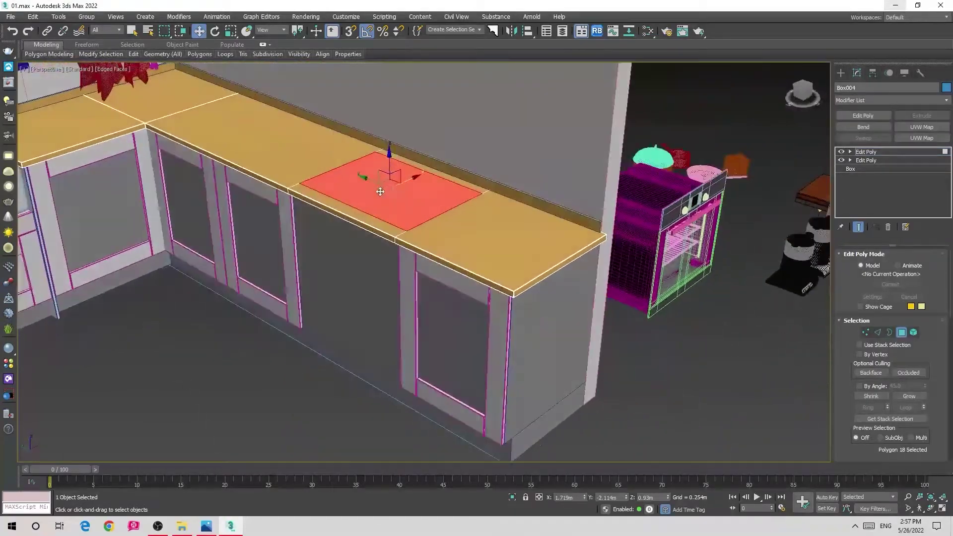
key("4")
key("alt+q")
mouse_move(395, 205)
middle_mouse_down("alt")
mouse_move(388, 169)
mouse_move(425, 213)
mouse_move(387, 181)
mouse_move(366, 222)
mouse_move(390, 228)
mouse_move(361, 187)
middle_mouse_up("alt")
Reselect the countertop face for the cooktop opening, leaving it flush after a cancelled move
key("4")
key("2")
middle_click_drag(335, 221, 354, 239, "alt")
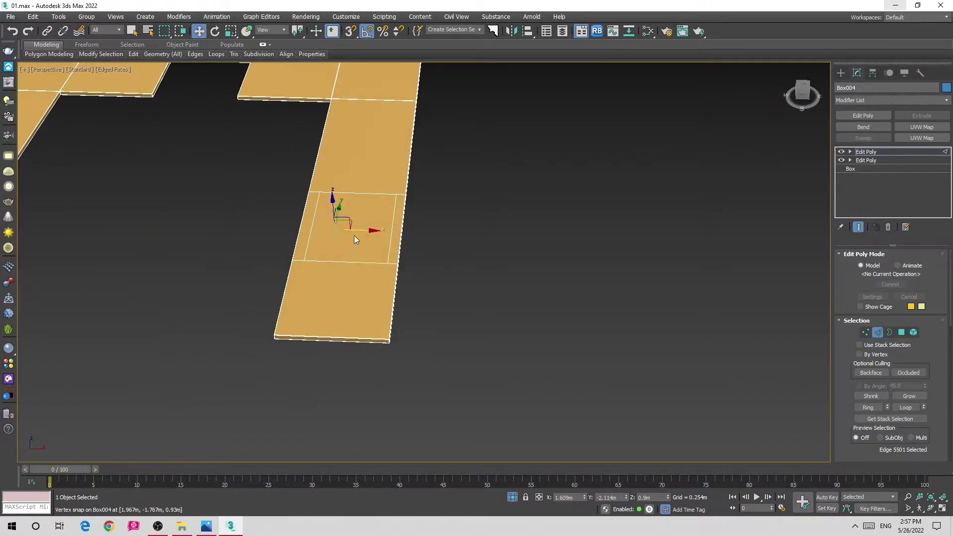
mouse_move(324, 194)
middle_mouse_down("alt")
mouse_move(376, 201)
mouse_move(390, 249)
mouse_move(375, 173)
middle_mouse_up("alt")
key("4")
left_click(382, 233)
middle_click_drag(357, 204, 350, 199, "alt")
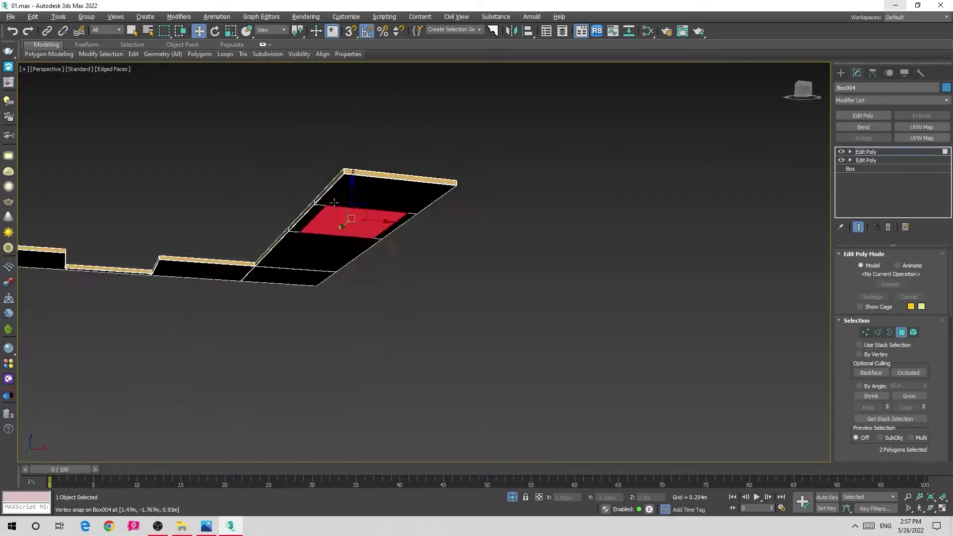
mouse_move(351, 198)
left_mouse_down()
mouse_move(350, 268)
mouse_move(377, 164)
left_mouse_up()
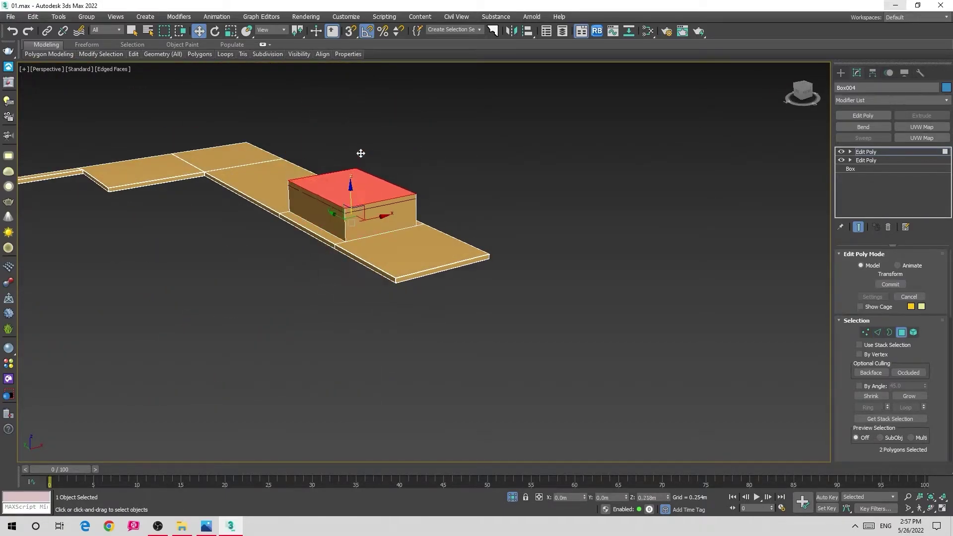
right_click(377, 163)
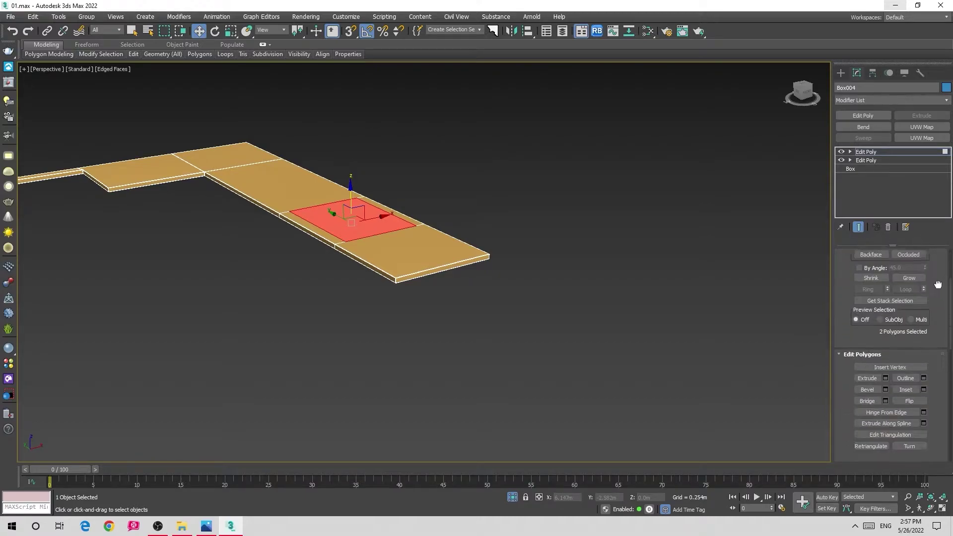
Delete the selected face to cut the opening, then bring back the whole kitchen
scroll(949, 403, "down", 5)
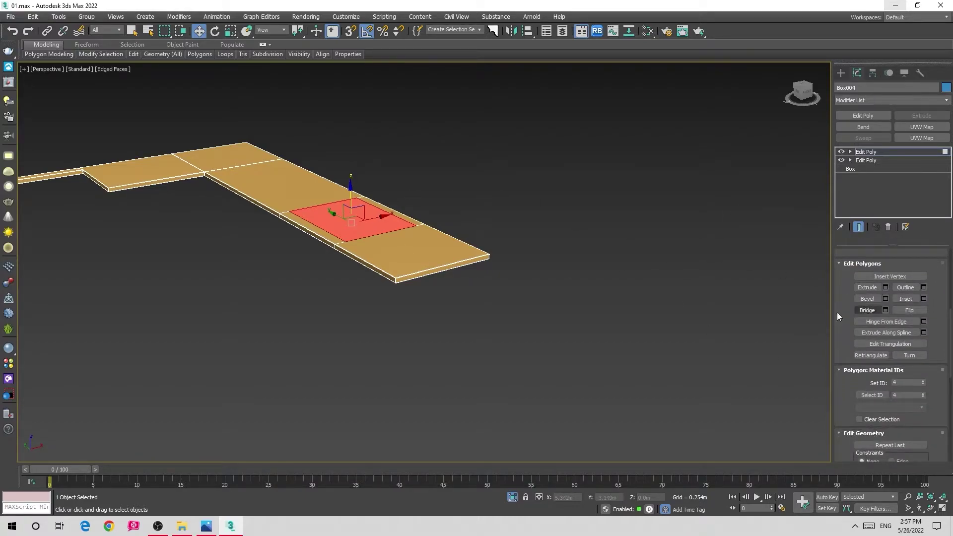
key("Delete")
key("4")
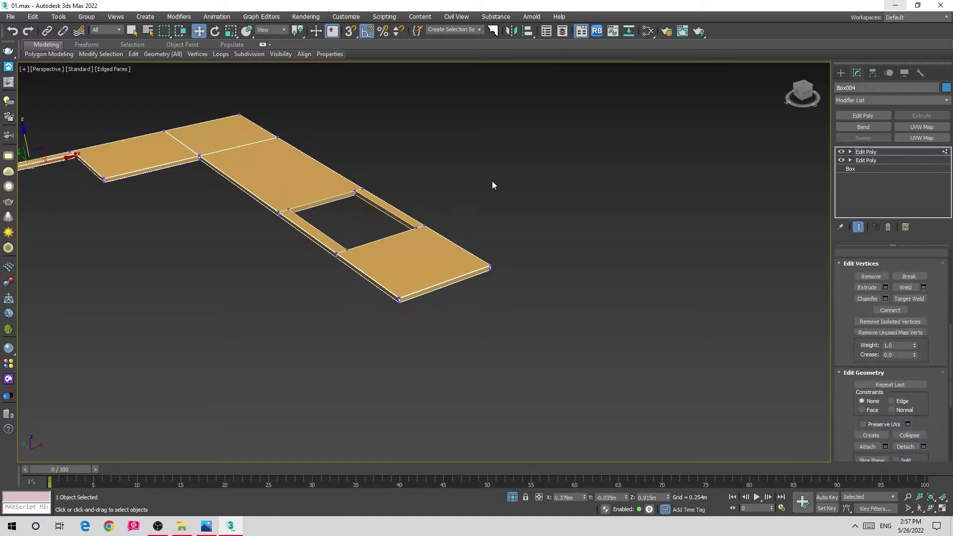
left_click(492, 181)
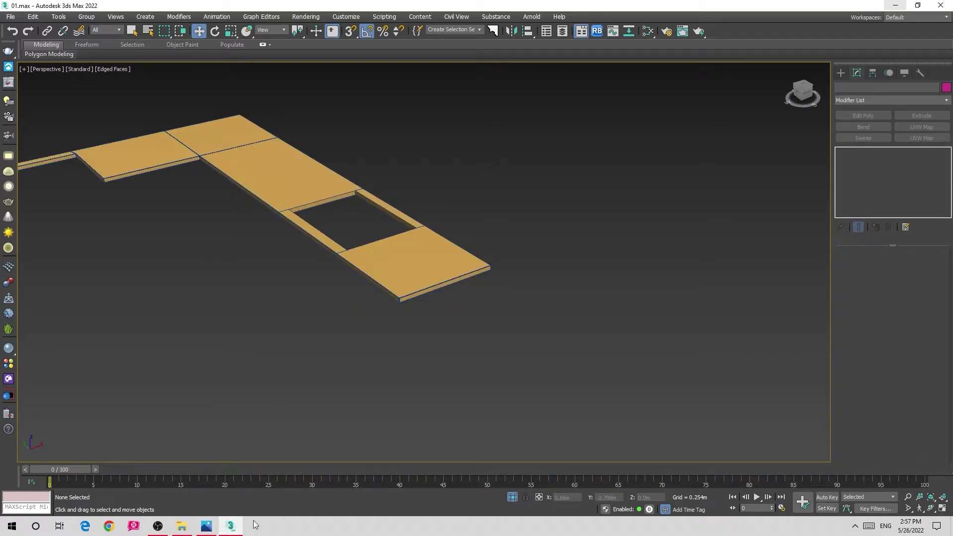
left_click(512, 499)
right_click(390, 119)
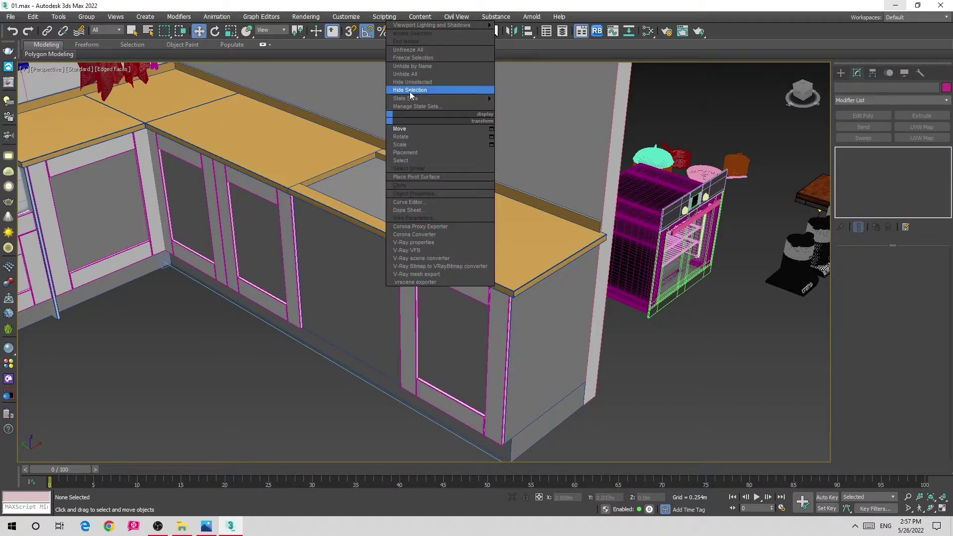
Unhide the cooktop and sink it about 0.017 m into the counter opening
left_click(416, 76)
left_click(404, 175)
key("z")
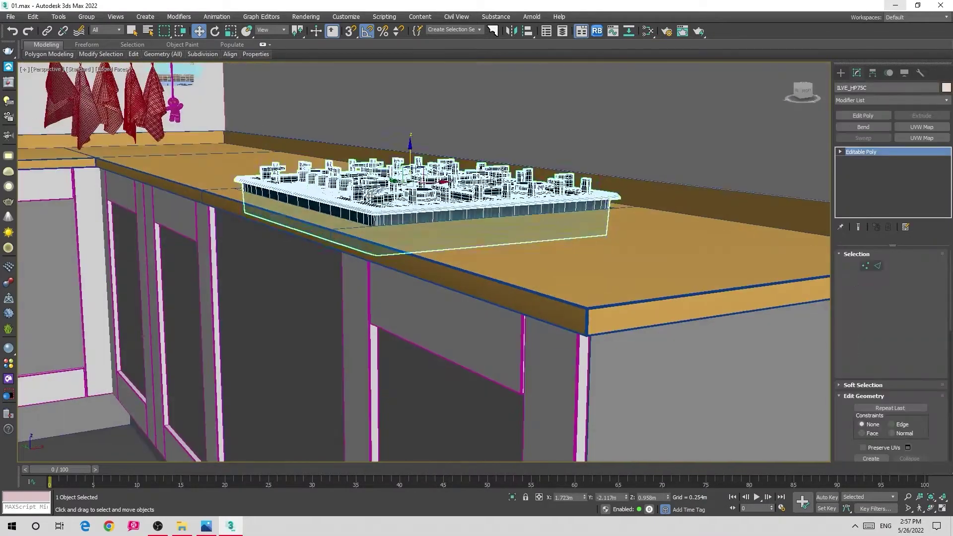
middle_click_drag(414, 189, 415, 159, "alt")
left_click_drag(415, 158, 406, 165)
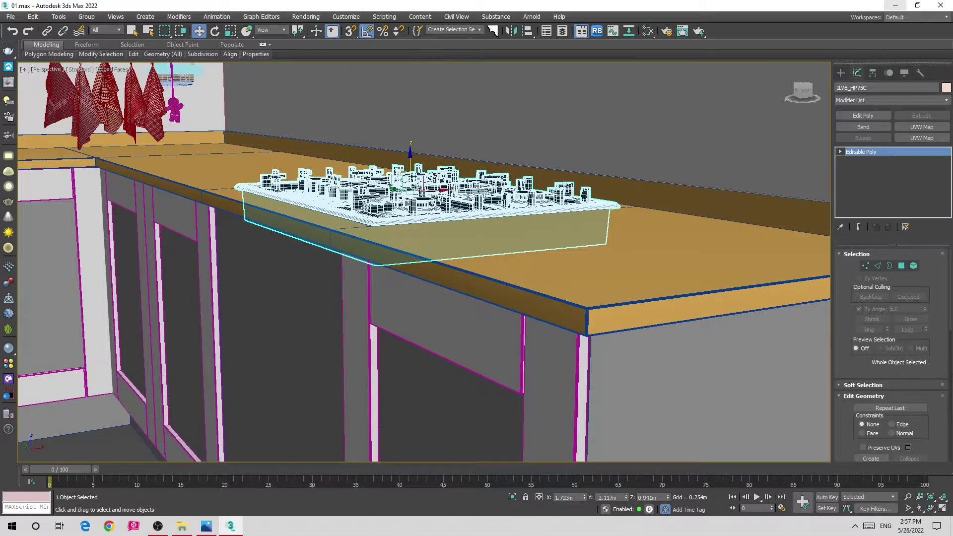
key("F4")
middle_click_drag(307, 327, 337, 339, "alt")
scroll(338, 339, "down", 5)
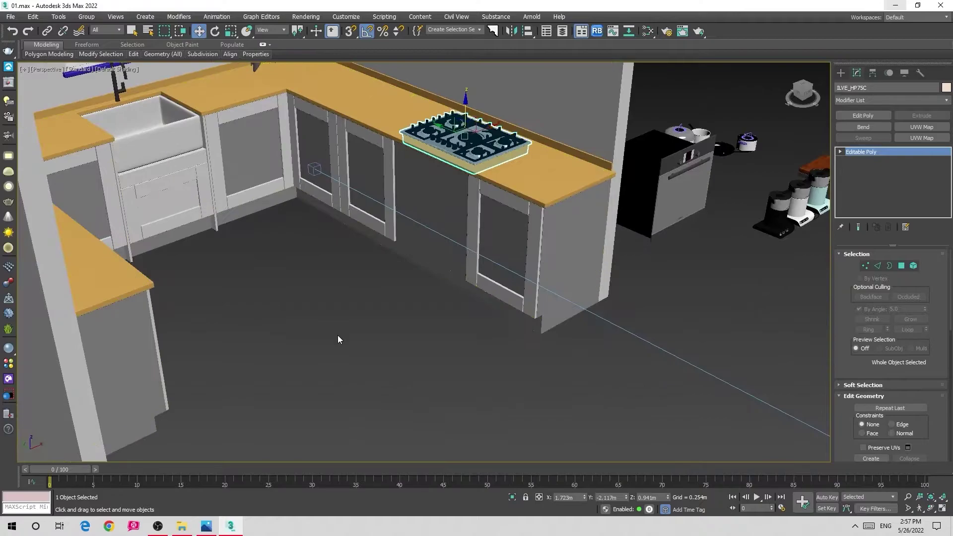
left_click(337, 340)
scroll(466, 149, "up", 5)
Select the oven and rotate it about 90 degrees
mouse_move(467, 148)
middle_mouse_down("alt")
mouse_move(491, 162)
mouse_move(530, 241)
middle_mouse_up("alt")
scroll(491, 163, "down", 3)
left_click(521, 231)
scroll(522, 234, "up", 3)
key("alt+e")
key("e")
mouse_move(521, 246)
left_mouse_down()
mouse_move(340, 223)
mouse_move(212, 266)
left_mouse_up()
Move the oven under the counter and vertex-snap it beneath the cooktop
key("w")
mouse_move(212, 266)
middle_mouse_down("alt")
mouse_move(447, 258)
mouse_move(461, 243)
middle_mouse_up("alt")
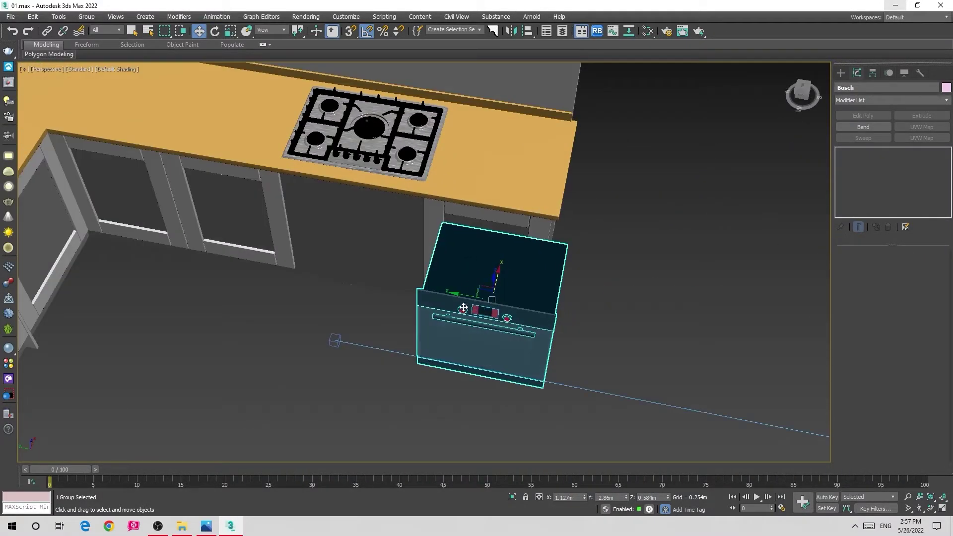
key("s")
left_click_drag(476, 238, 369, 198)
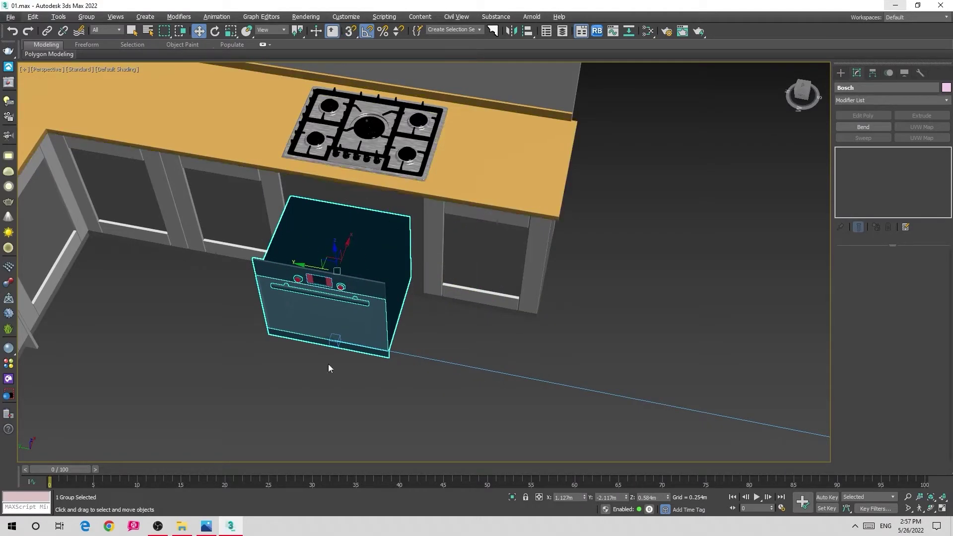
mouse_move(329, 367)
middle_mouse_down("alt")
mouse_move(357, 233)
mouse_move(379, 225)
middle_mouse_up("alt")
key("F4")
Delete a segment of the isolated L-shaped counter box to leave a cabinet gap
left_click(379, 226)
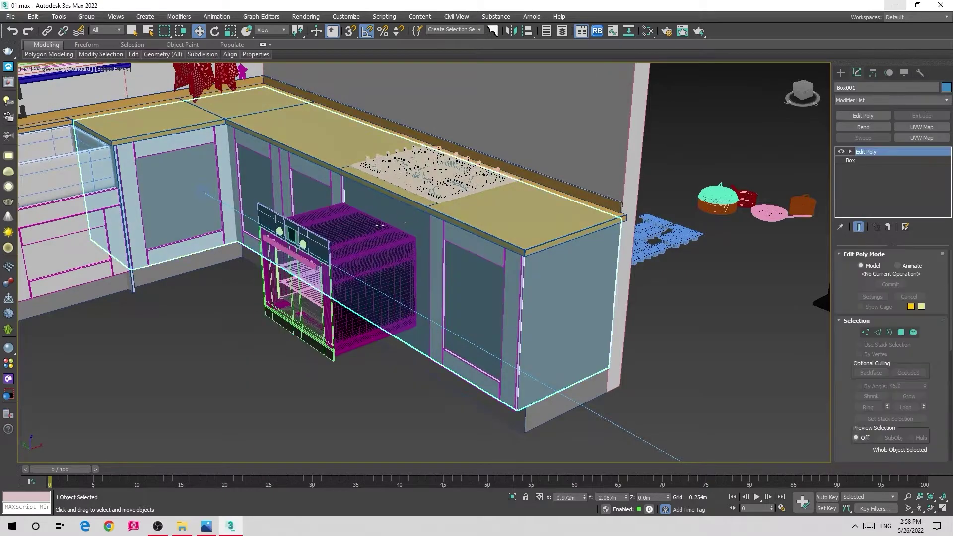
key("alt+q")
scroll(478, 251, "up", 2)
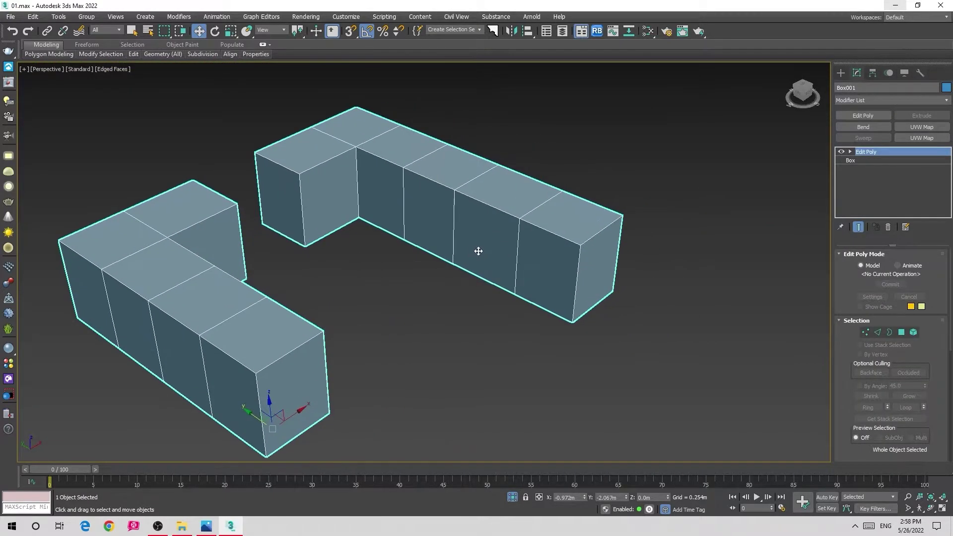
key("2")
middle_click_drag(491, 190, 444, 98, "alt")
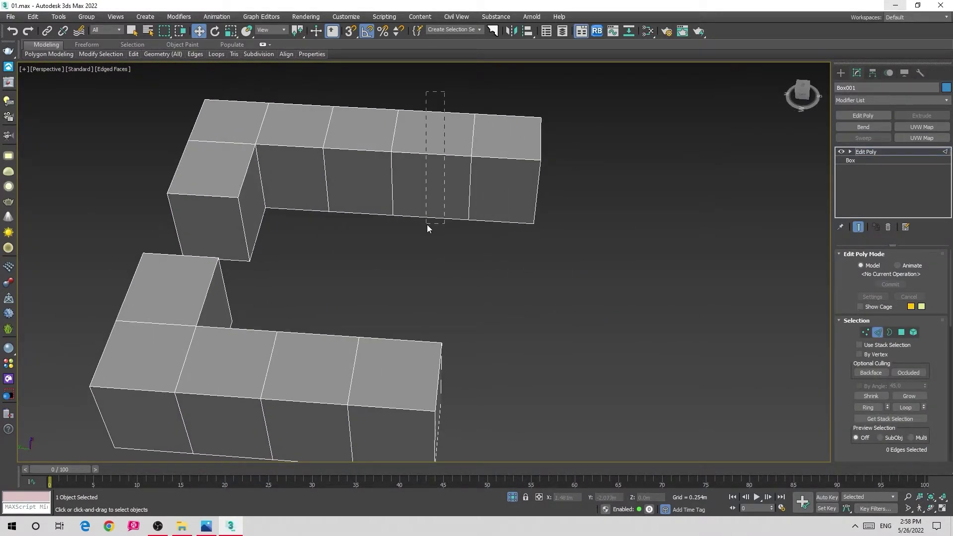
key("Delete")
key("3")
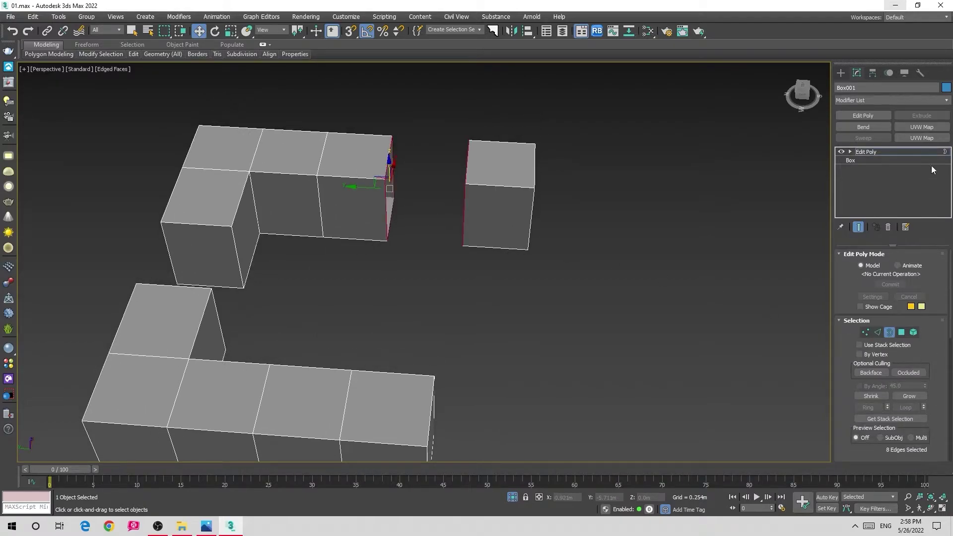
scroll(928, 173, "down", 5)
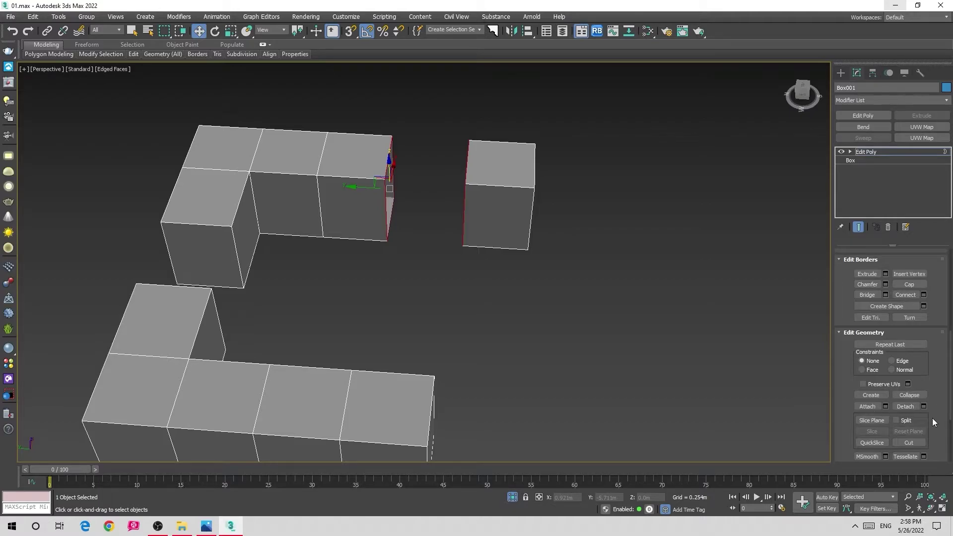
scroll(923, 446, "up", 2)
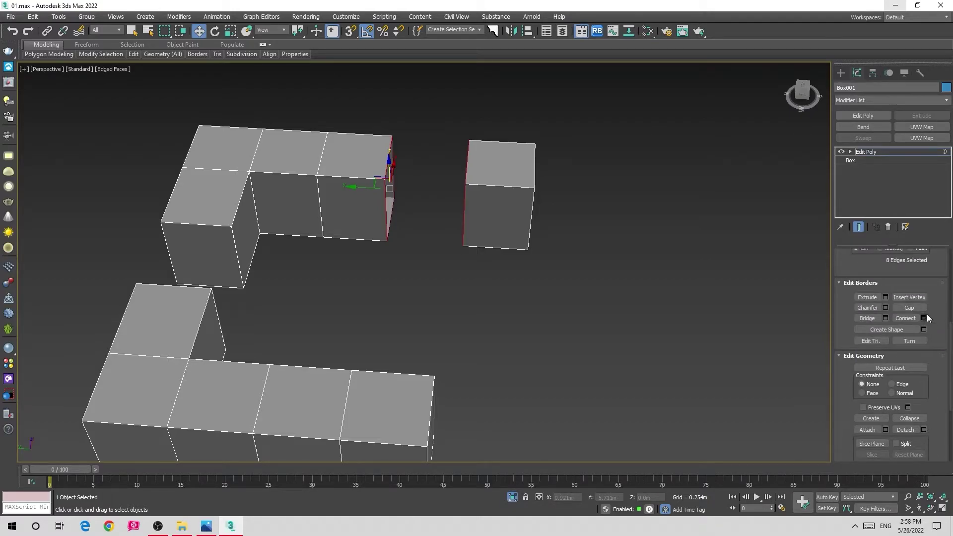
left_click(902, 151)
key("alt+q")
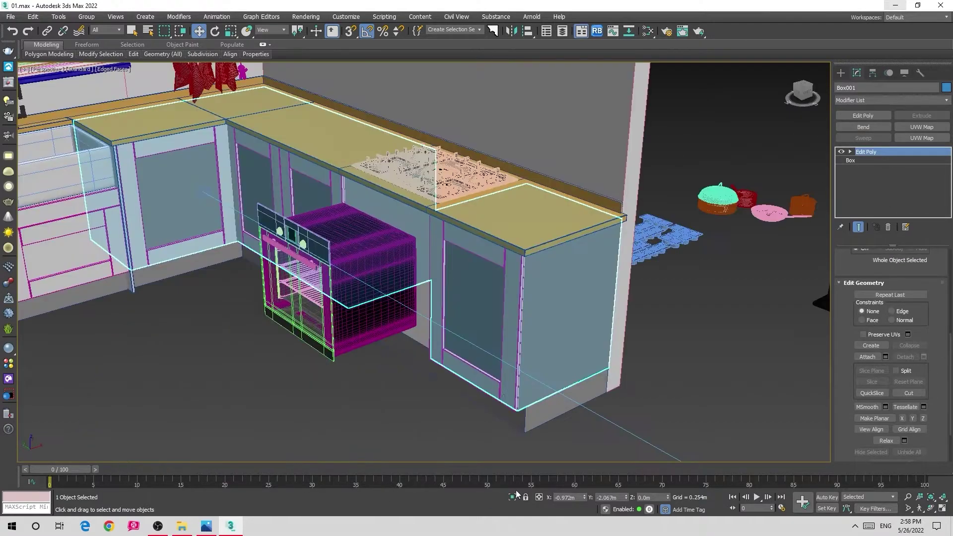
Move the Bosch oven into the cabinet opening and align it with the cooktop in Top view
mouse_move(356, 249)
left_mouse_down()
mouse_move(415, 231)
mouse_move(407, 225)
left_mouse_up()
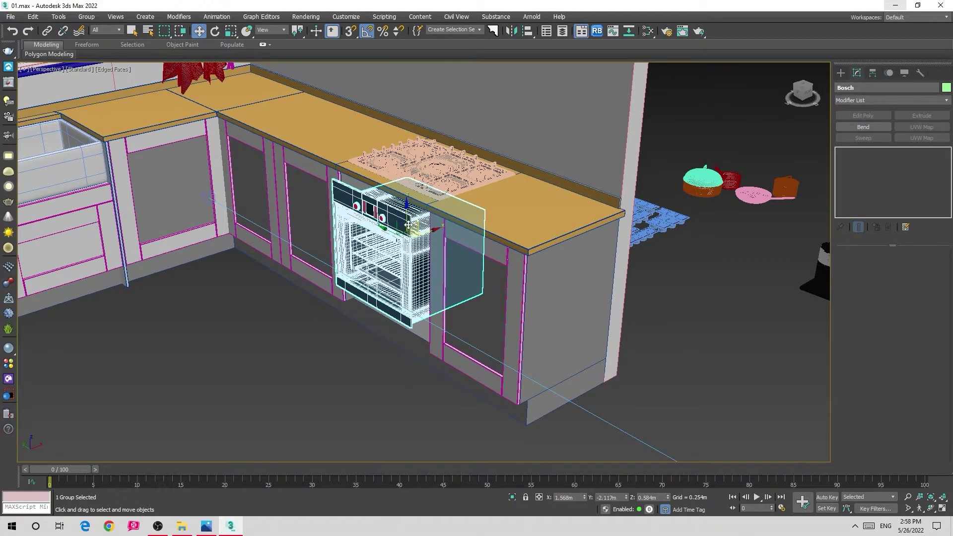
key("t")
key("z")
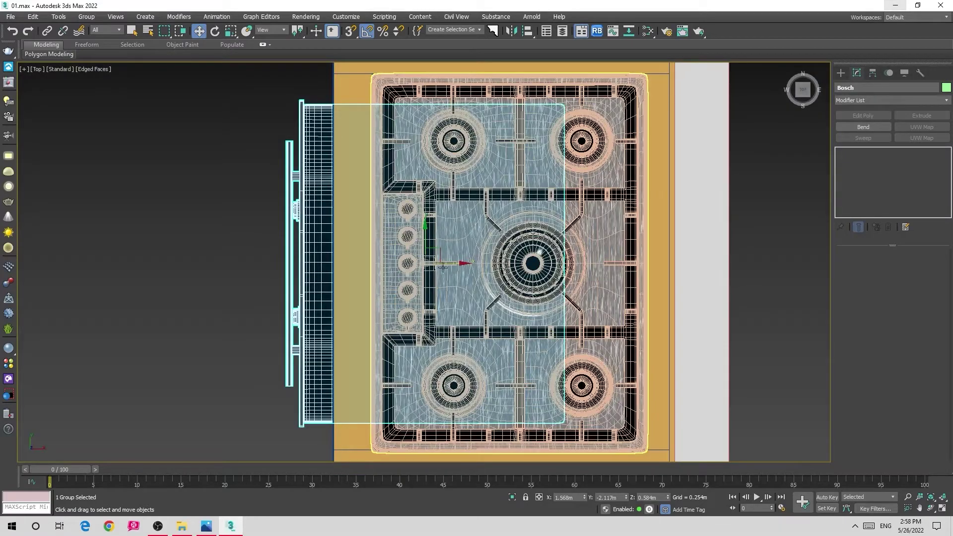
left_click_drag(442, 266, 472, 255)
key("p")
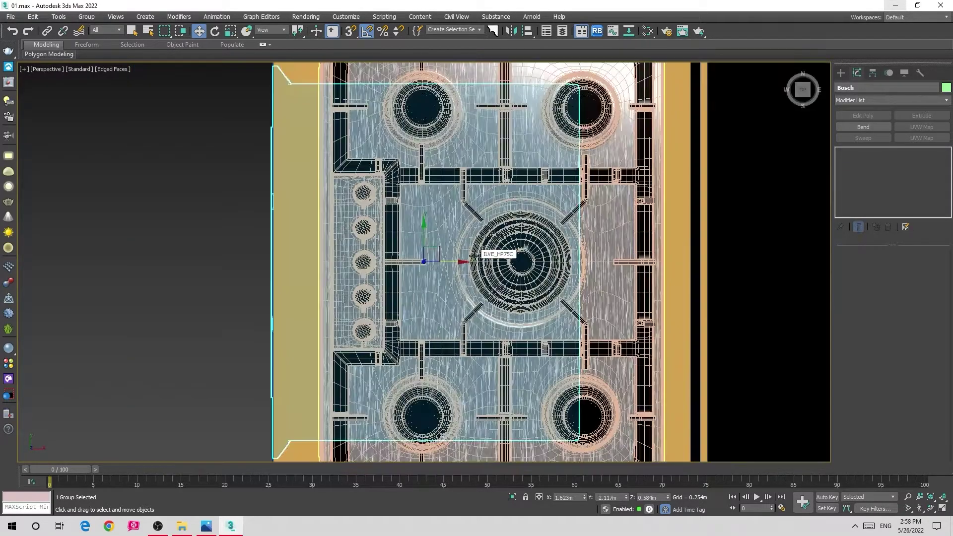
Reselect the Bosch oven group in Perspective, cancelling an accidental move, and open the reference photo
scroll(347, 271, "down", 5)
middle_click_drag(305, 364, 406, 275)
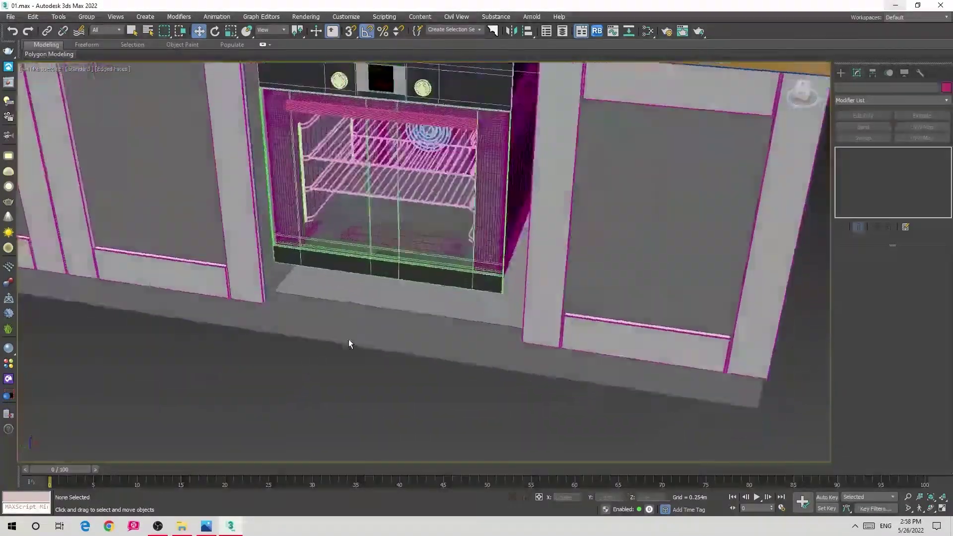
scroll(413, 267, "down", 5)
left_click(417, 157)
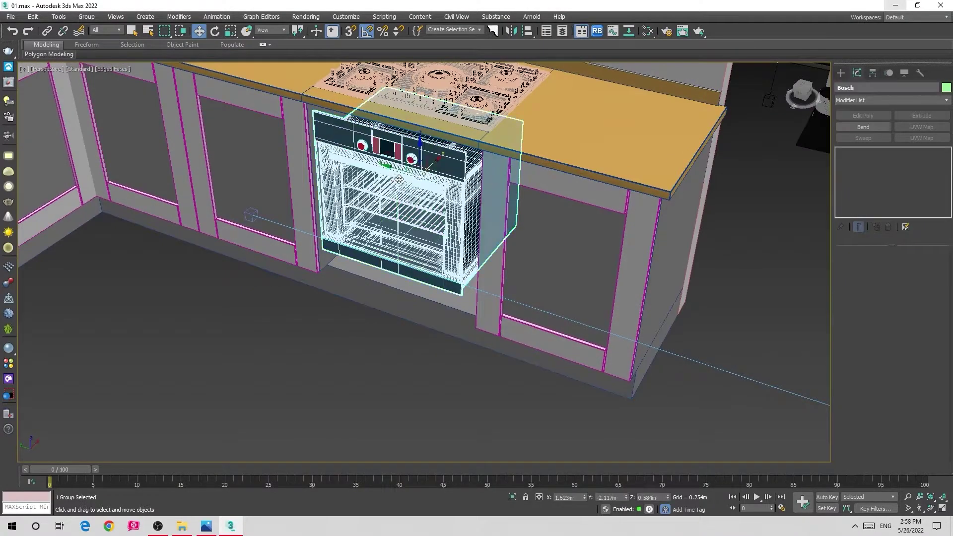
right_click(417, 157)
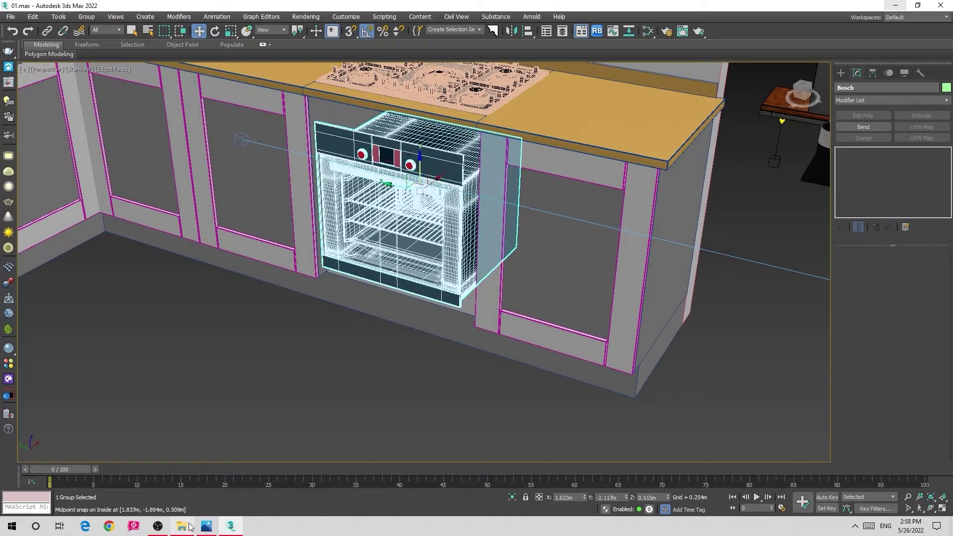
left_click(182, 526)
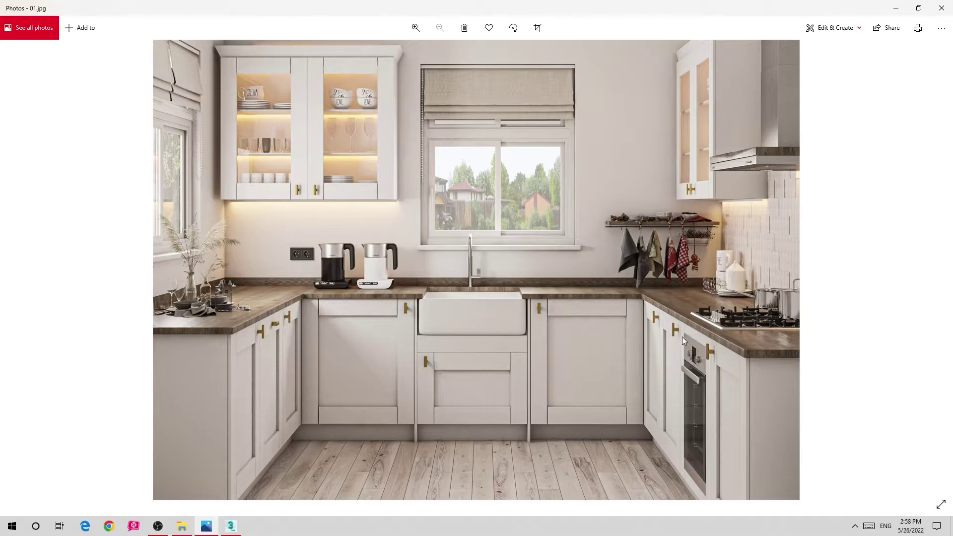
Close the reference photo 01.jpg and return to the 3ds Max kitchen scene
left_click(187, 525)
left_click(231, 525)
Select the stile beside the oven and nearby cabinet frame pieces
scroll(386, 376, "up", 3)
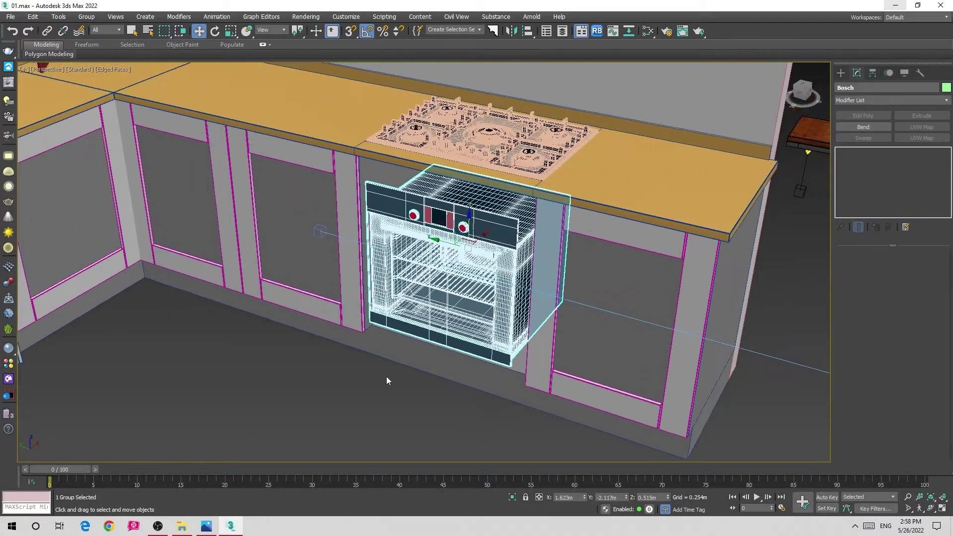
left_click(507, 318)
left_click(536, 318)
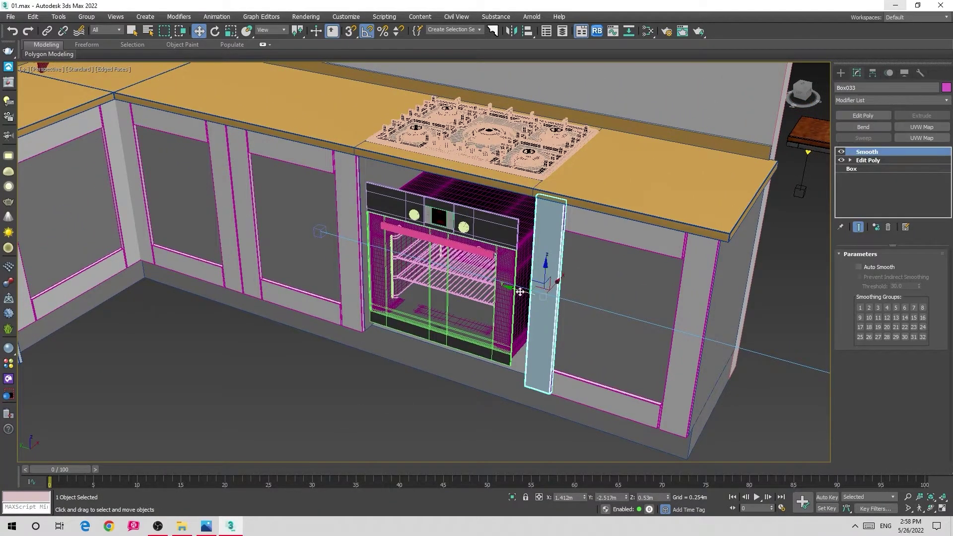
scroll(519, 292, "down", 5)
middle_click_drag(520, 291, 265, 325, "alt")
left_click(235, 254)
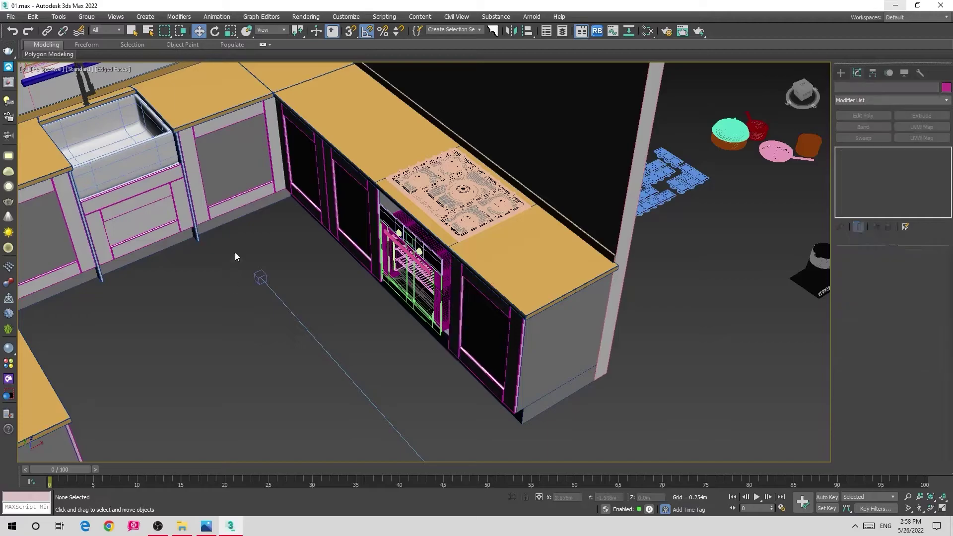
left_click(234, 114)
left_click(191, 179, "ctrl")
middle_click_drag(281, 163, 281, 206)
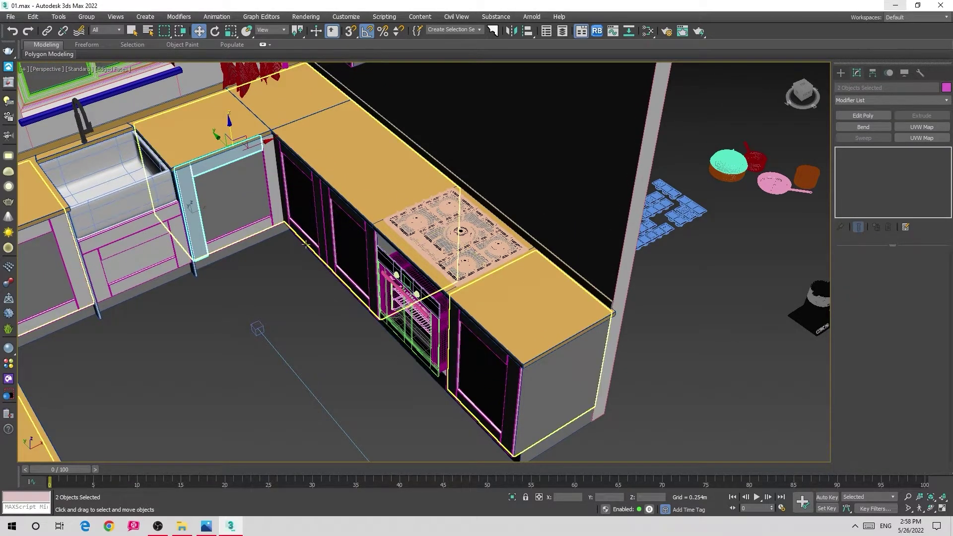
Clone the oven-side stile as an independent Copy and move it to the oven's left side
key("e")
left_click(451, 348)
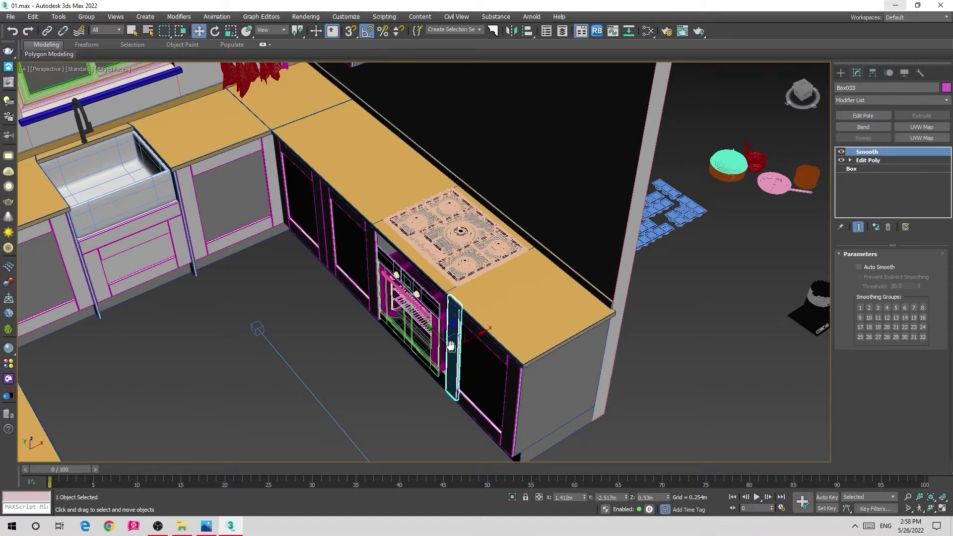
middle_click_drag(451, 347, 491, 343, "alt")
key("w")
left_click_drag(428, 297, 435, 236, "shift")
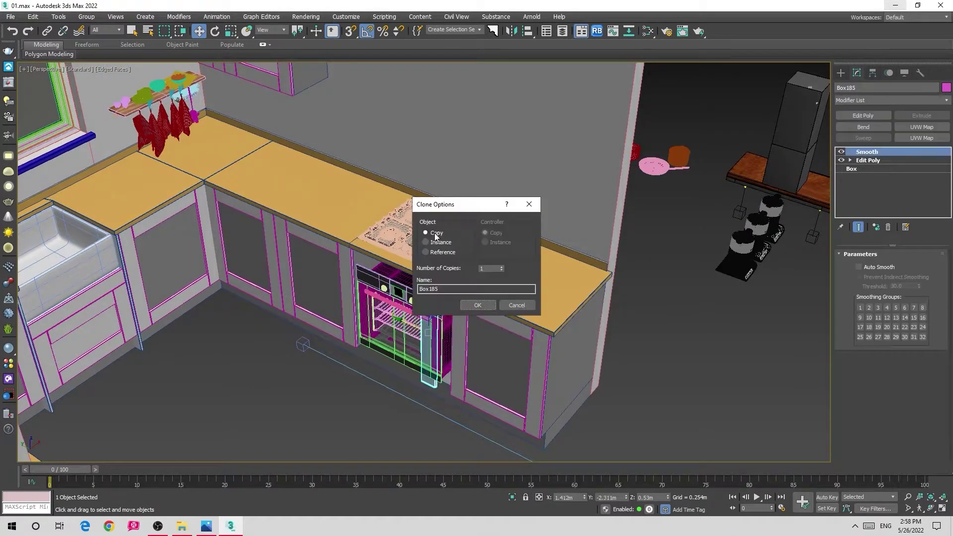
left_click(478, 308)
scroll(397, 258, "up", 3)
scroll(392, 253, "up", 2)
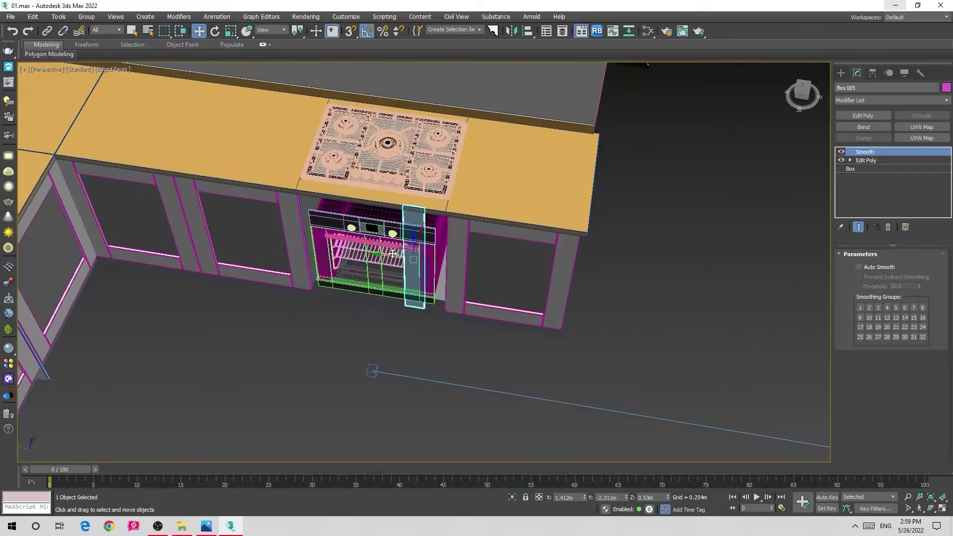
left_click_drag(393, 253, 278, 248)
Adjust the copy's vertices in wireframe to match the oven's height, then select a frame piece
scroll(397, 278, "up", 2)
scroll(453, 248, "up", 5)
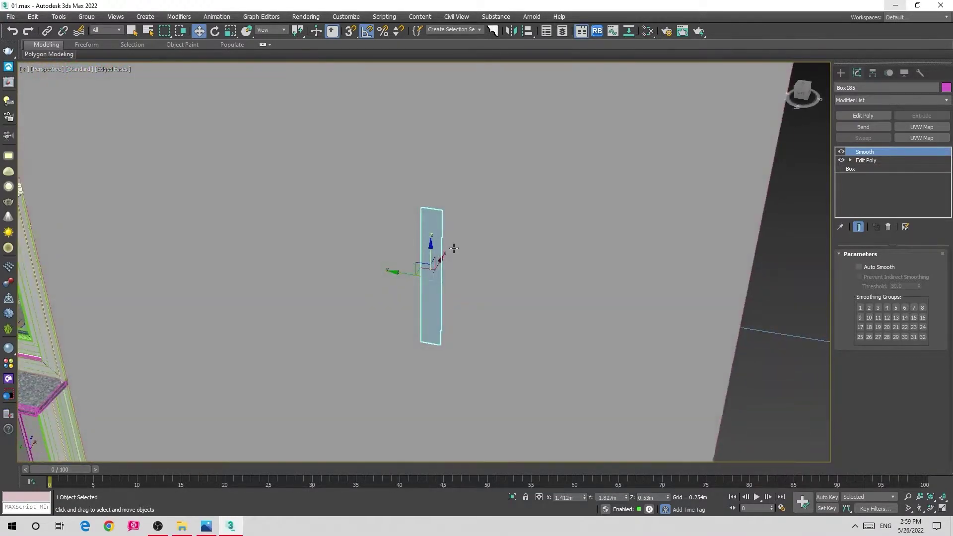
scroll(454, 248, "down", 5)
left_click(866, 159)
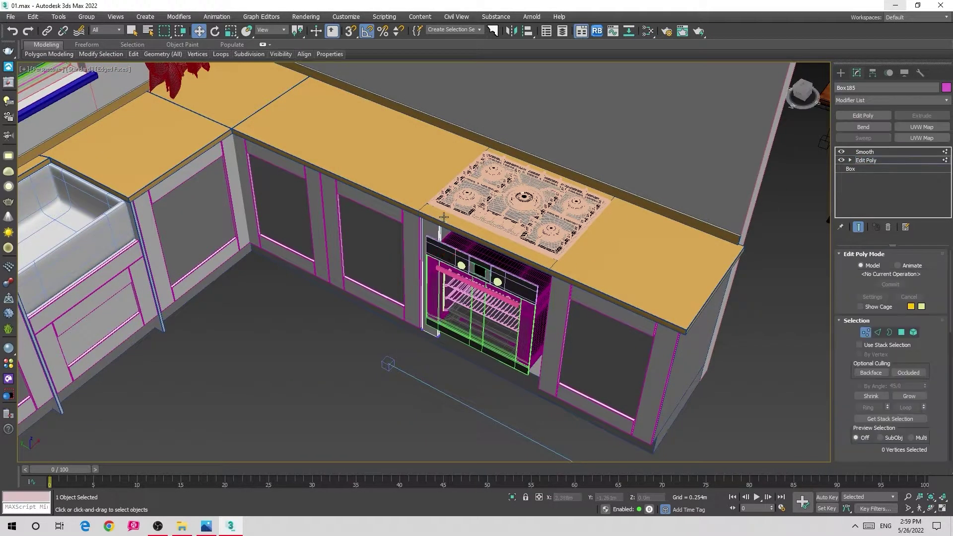
key("F3")
scroll(436, 228, "up", 3)
scroll(441, 225, "up", 3)
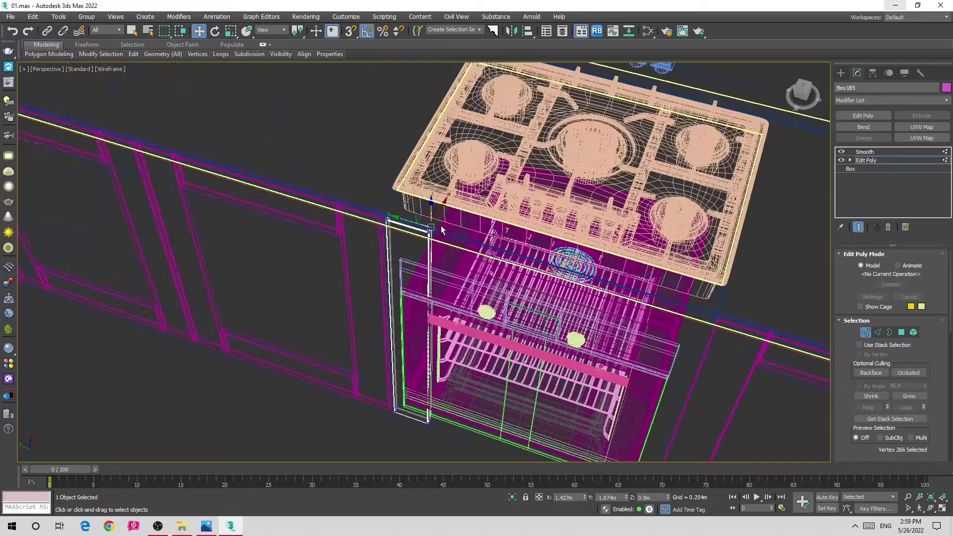
left_click_drag(450, 217, 426, 258)
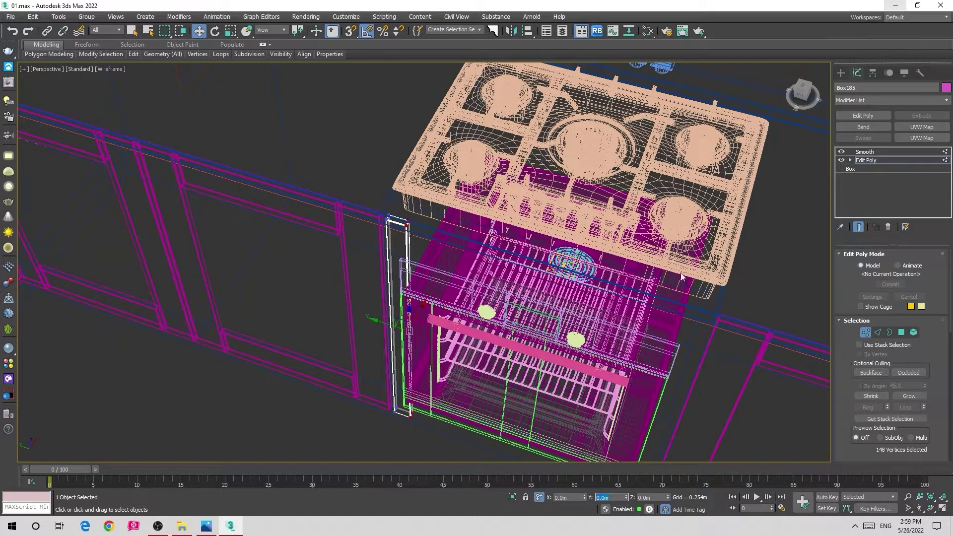
left_click(869, 162)
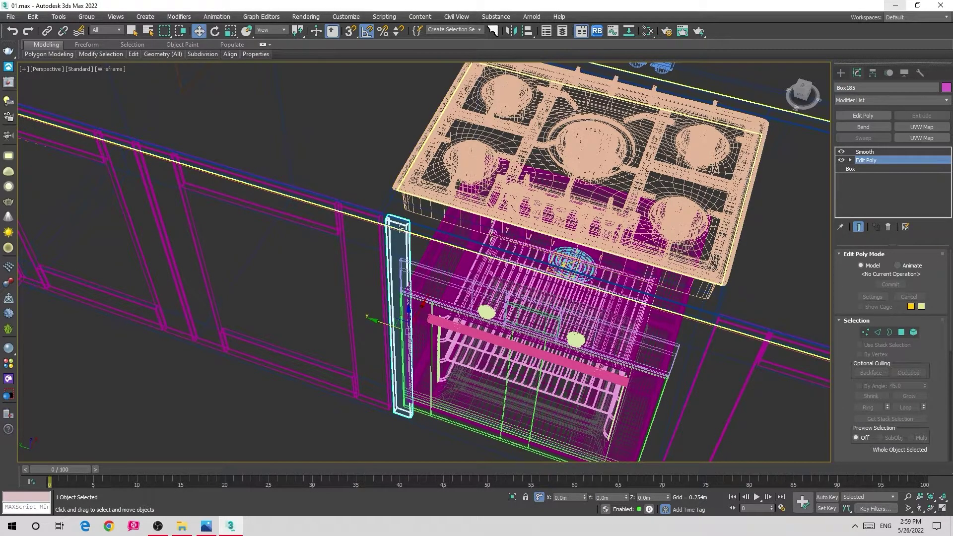
scroll(375, 244, "up", 4)
left_click(376, 243, "ctrl")
In isolated Top view, vertex-snap the copied stile up against the frame piece
key("alt+q")
key("t")
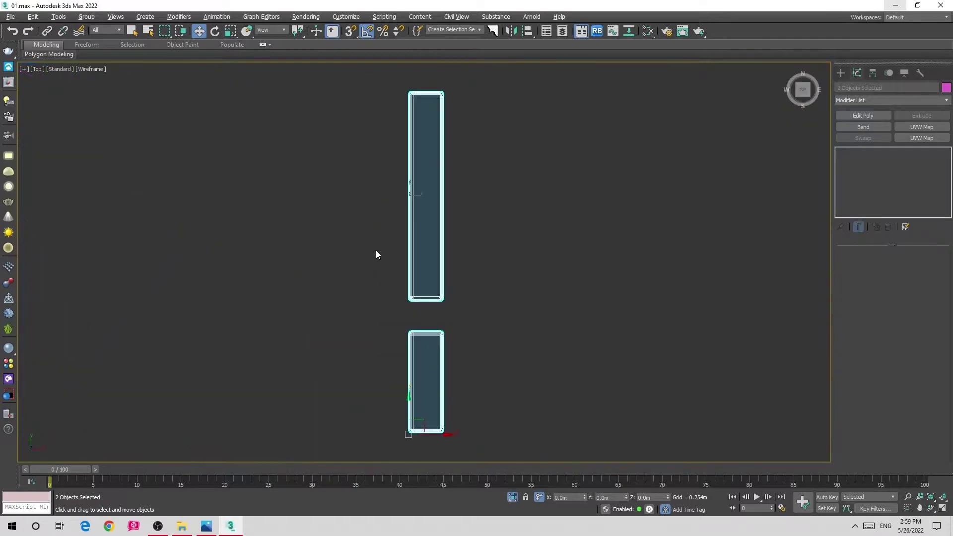
left_click(422, 356)
key("s")
scroll(420, 347, "up", 5)
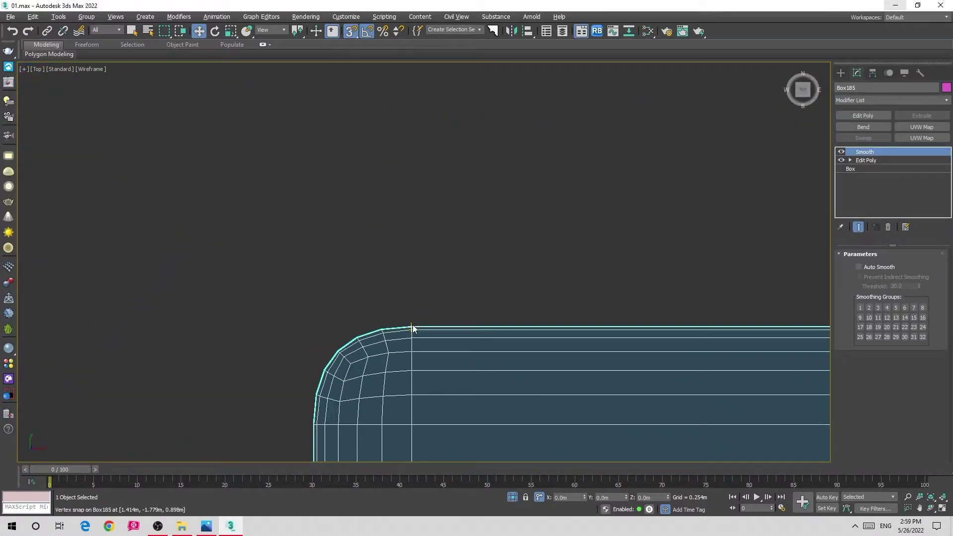
left_click_drag(415, 328, 410, 241)
scroll(411, 321, "down", 2)
scroll(413, 317, "down", 2)
scroll(412, 276, "up", 4)
scroll(423, 271, "down", 5)
scroll(452, 171, "down", 3)
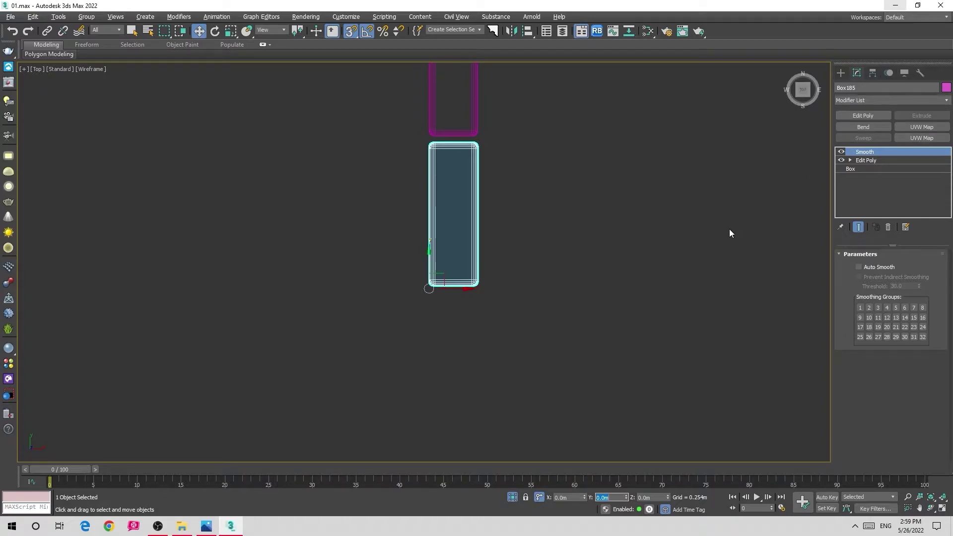
Shift-drag the stile across to the oven front as an Instance copy
middle_click_drag(456, 352, 463, 276, "alt")
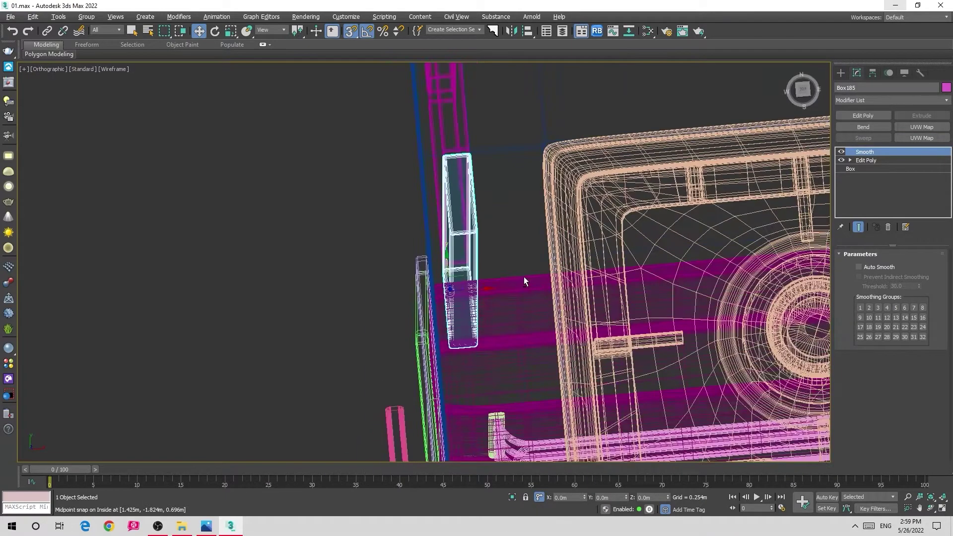
scroll(464, 276, "down", 2)
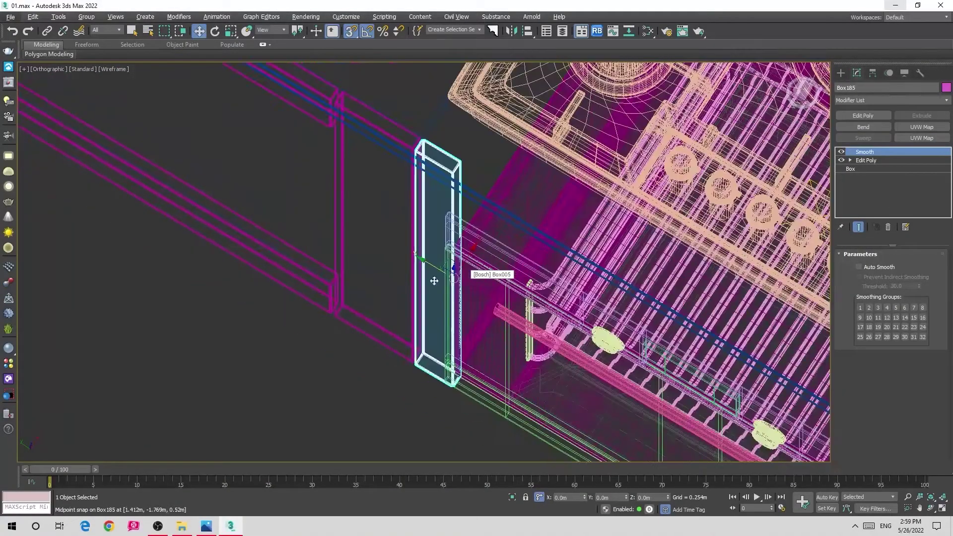
scroll(447, 270, "down", 4)
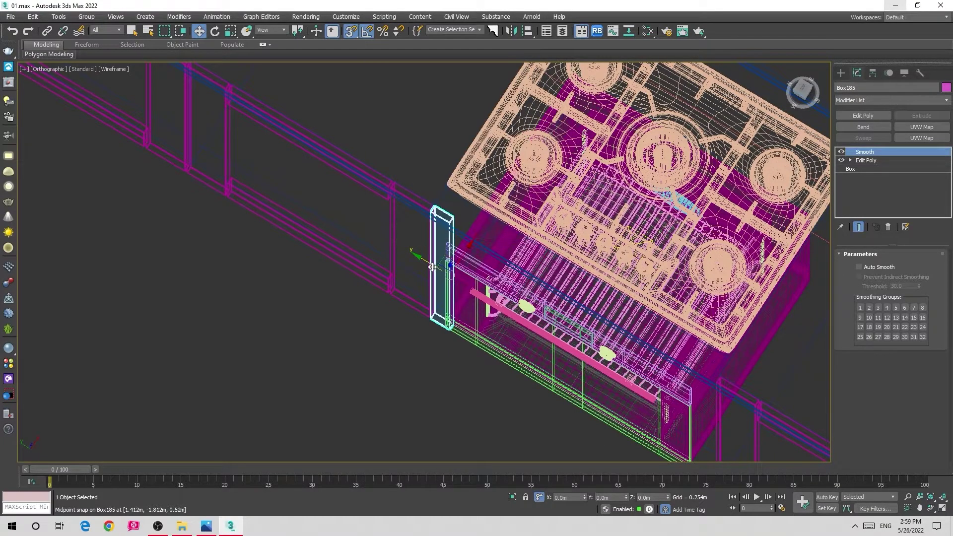
left_click_drag(436, 268, 551, 276)
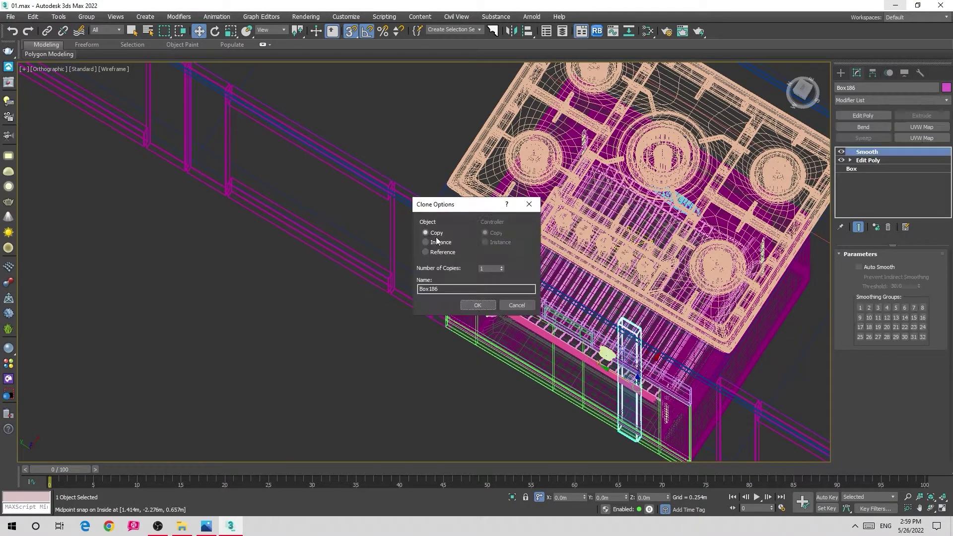
Confirm the instanced copy and snap the new piece into place at the oven front
left_click(478, 306)
middle_click_drag(647, 383, 463, 286)
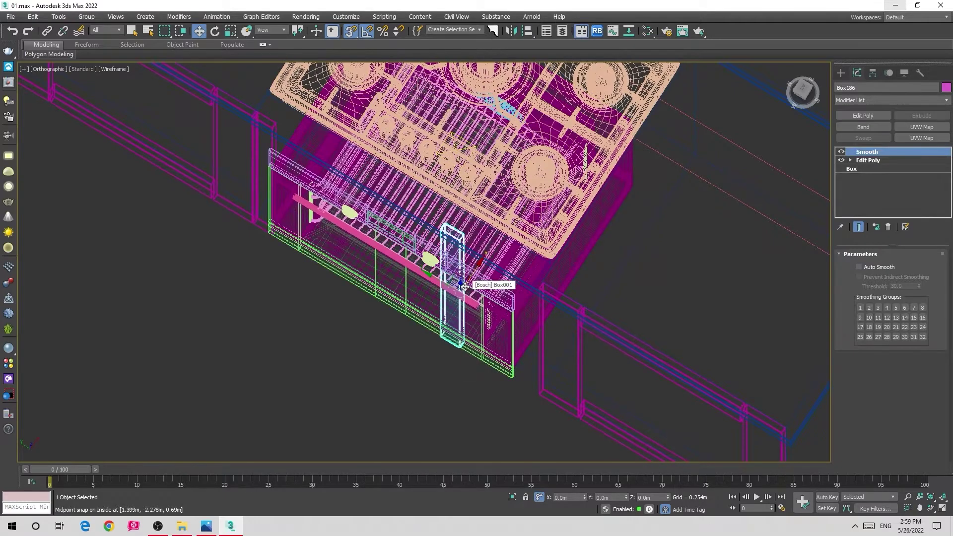
key("p")
left_click_drag(412, 265, 585, 334)
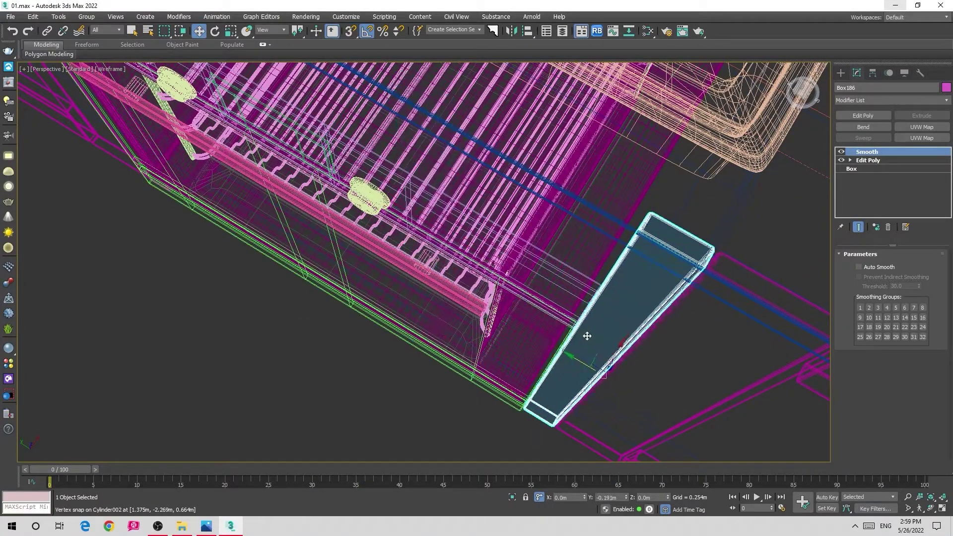
Isolate both pieces and snap the upper piece down onto the lower one, leaving a small gap
key("alt+q")
key("t")
left_click(457, 201)
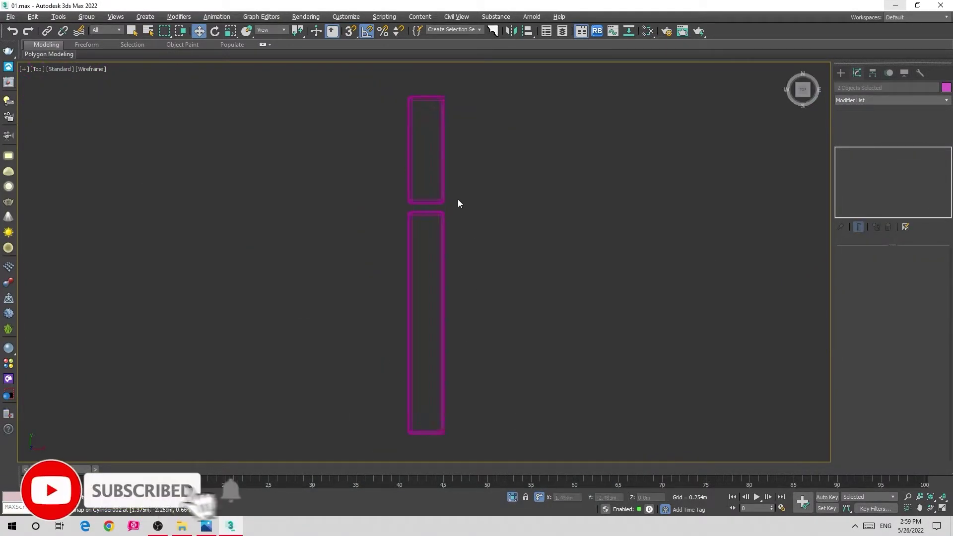
scroll(460, 177, "up", 10)
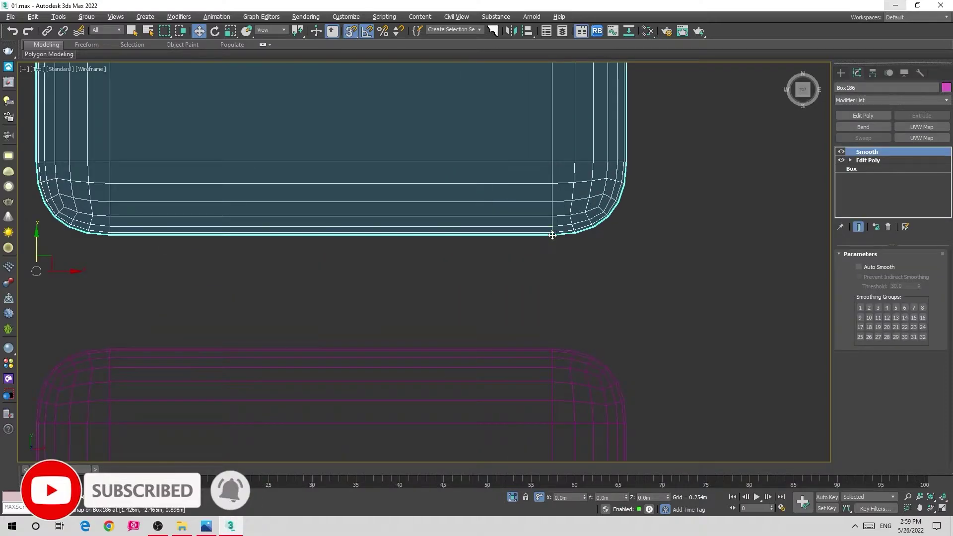
mouse_move(552, 235)
left_mouse_down()
mouse_move(552, 350)
mouse_move(552, 275)
left_mouse_up()
left_click(664, 332)
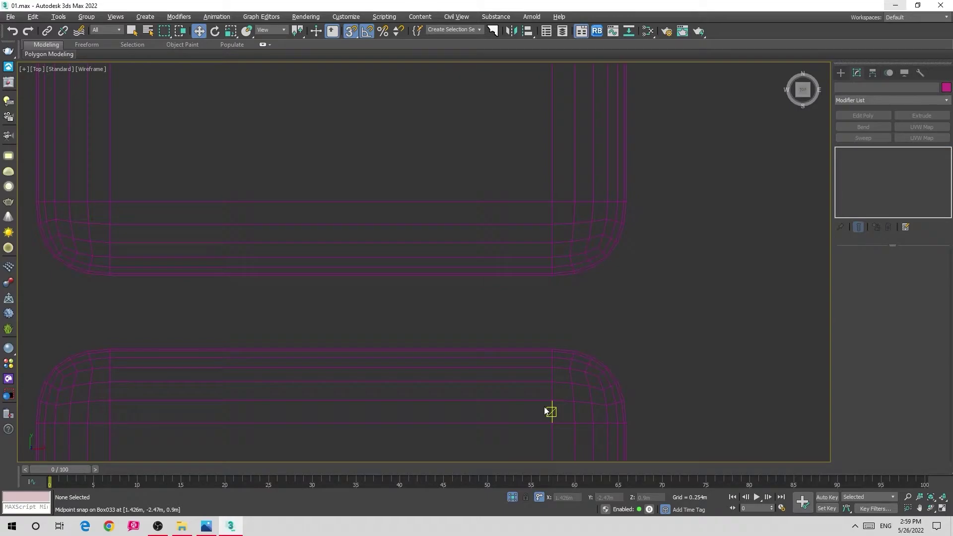
End isolation to show the whole kitchen and select the post Box186 right of the oven
key("p")
middle_click_drag(544, 408, 485, 262, "alt")
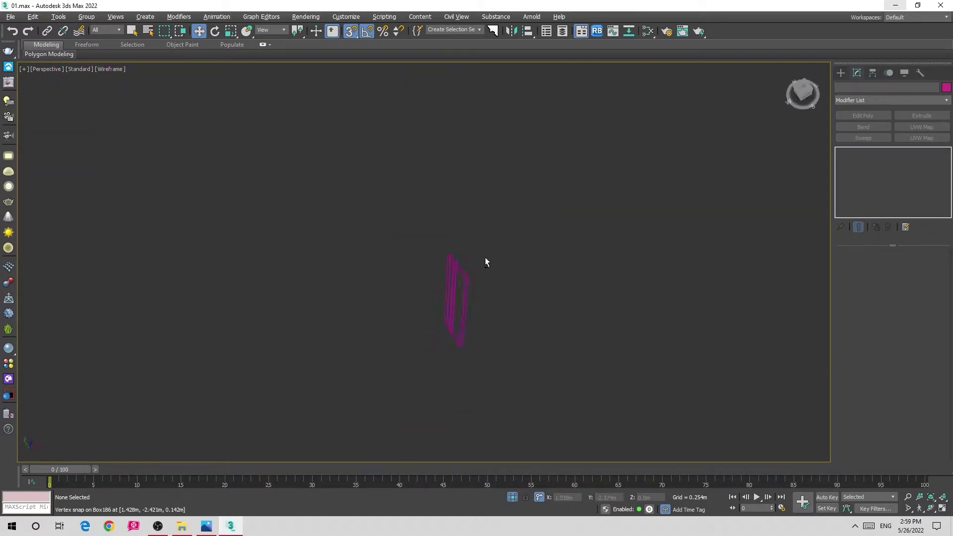
left_click(512, 498)
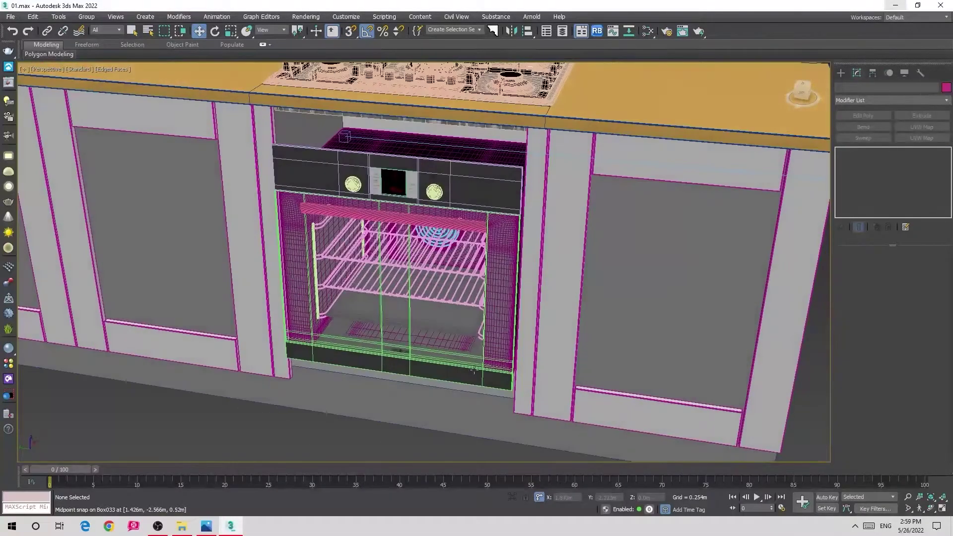
middle_click_drag(528, 338, 526, 269, "alt")
left_click(532, 270)
Rotate-clone the post 90° as an independent Copy and slide Box187 across the oven front
key("e")
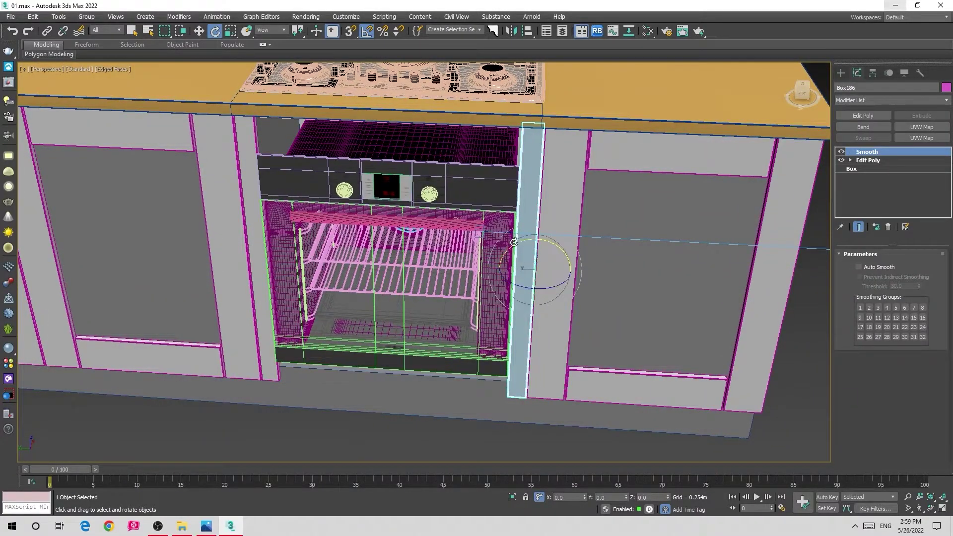
left_click_drag(514, 242, 461, 277, "shift")
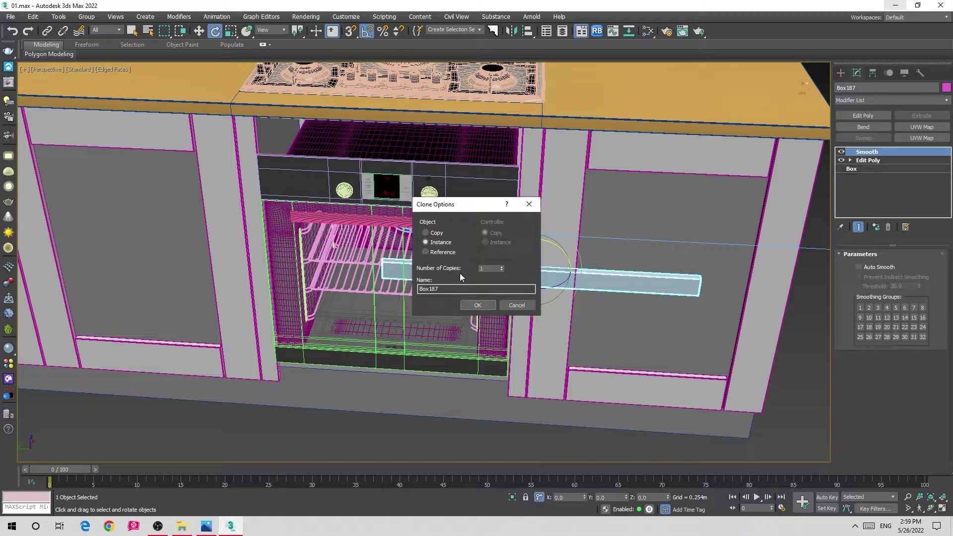
left_click(478, 305)
key("w")
left_click_drag(504, 267, 360, 264)
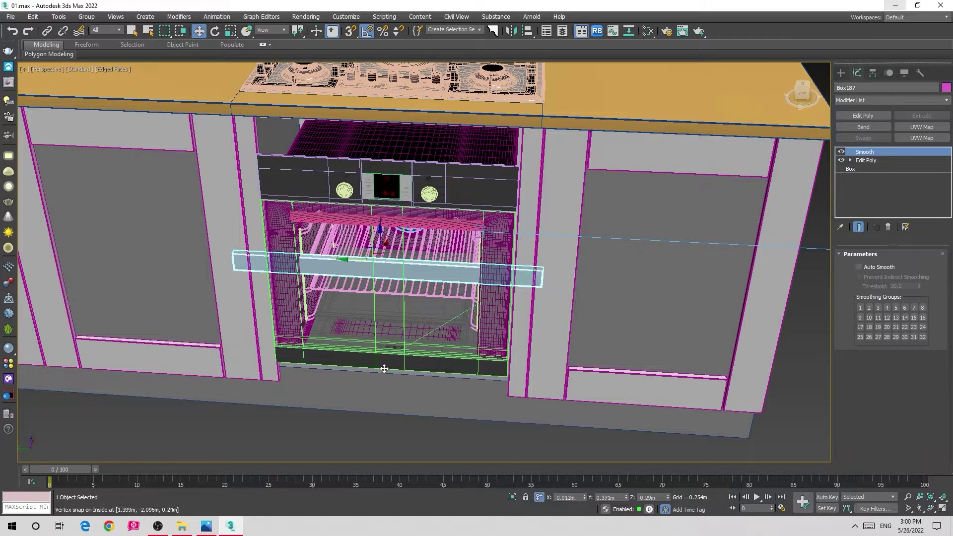
Isolate the bar with both posts, the side box and the countertop
scroll(447, 327, "up", 2)
scroll(446, 327, "up", 2)
left_click(866, 160)
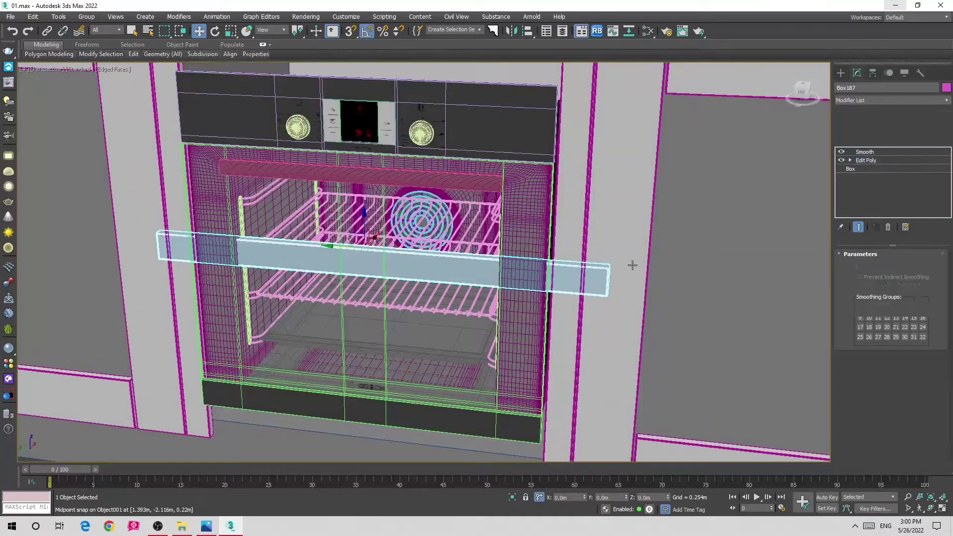
middle_click_drag(611, 251, 554, 305)
left_click(515, 273, "ctrl")
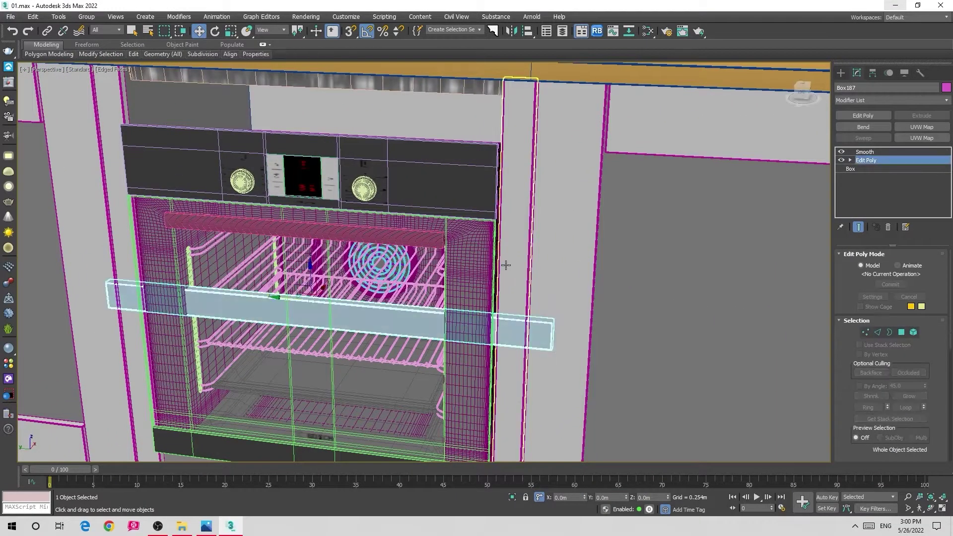
left_click(112, 197, "ctrl")
scroll(213, 178, "down", 4)
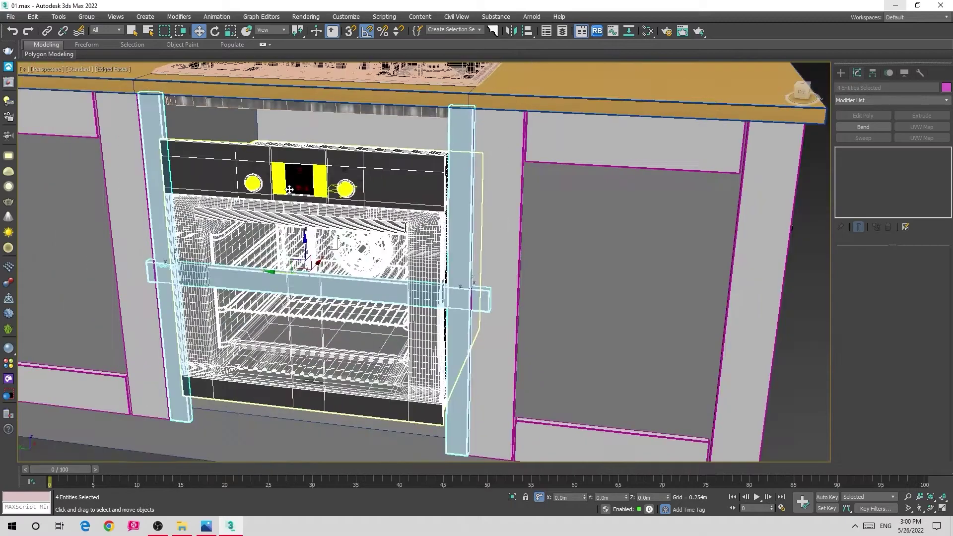
scroll(213, 179, "down", 2)
left_click(436, 223, "ctrl")
left_click(237, 87, "ctrl")
scroll(238, 87, "down", 3)
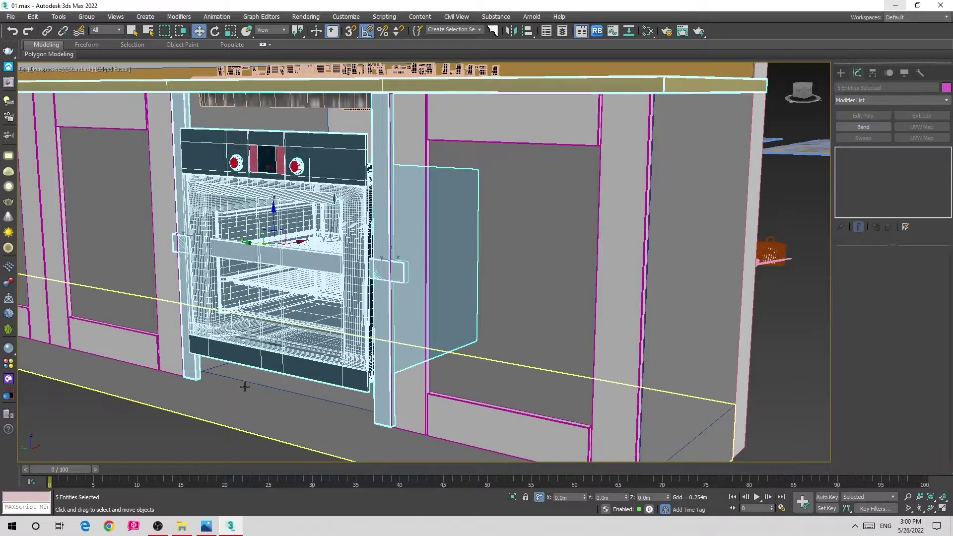
key("alt+q")
Switch to plain shaded display, face the oven front and select the handle bar
left_click(442, 386)
scroll(583, 207, "up", 3)
scroll(584, 206, "up", 5)
key("F4")
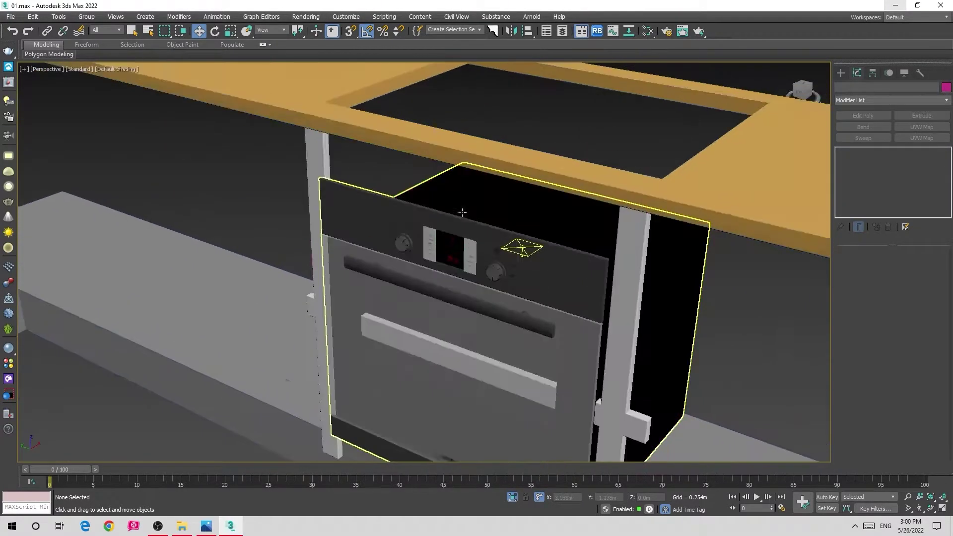
middle_click_drag(583, 207, 586, 411, "alt")
left_click(561, 408)
In a wireframe Top view with vertex snapping on, snap the handle's vertices up to the neighbouring box
key("t")
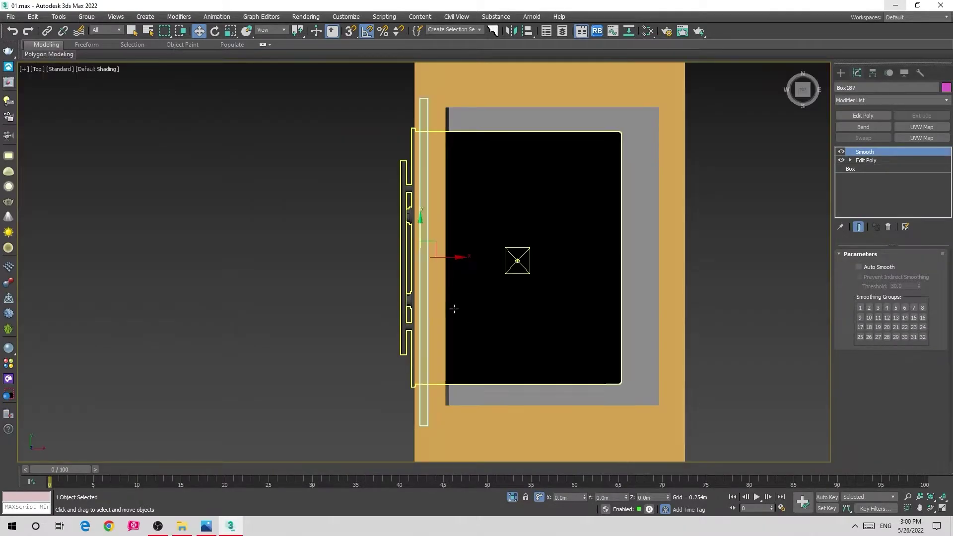
key("1")
key("F3")
scroll(452, 144, "up", 3)
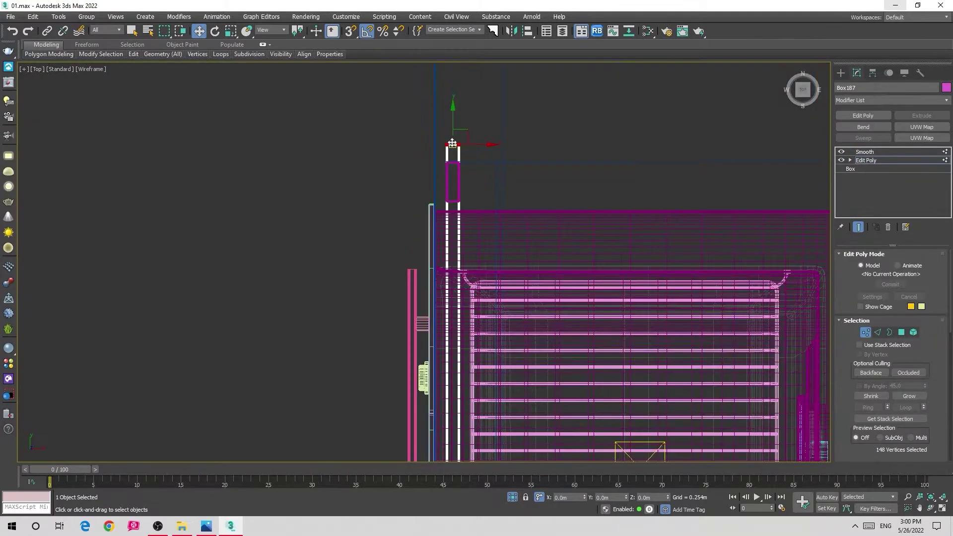
scroll(441, 184, "up", 3)
scroll(447, 189, "up", 3)
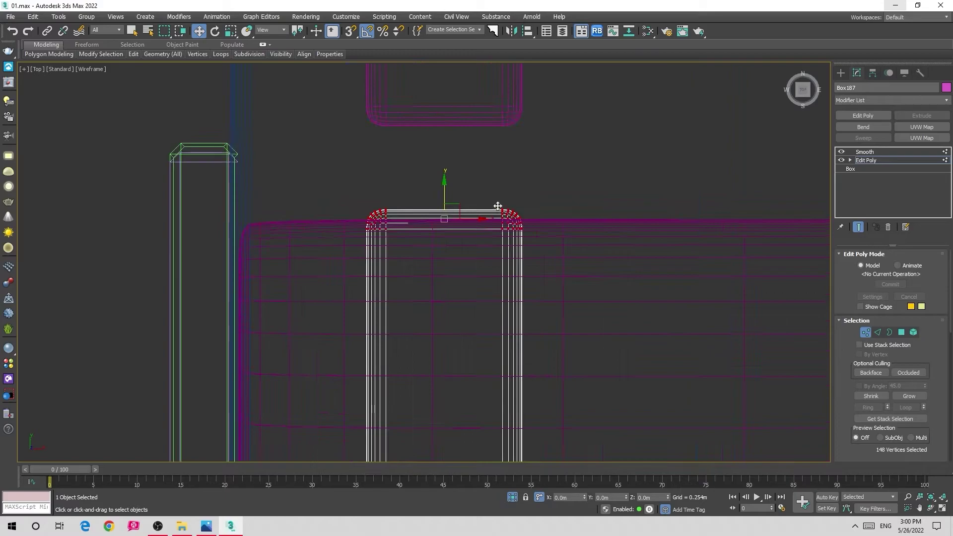
key("s")
scroll(502, 207, "up", 3)
scroll(501, 218, "up", 2)
scroll(502, 214, "down", 2)
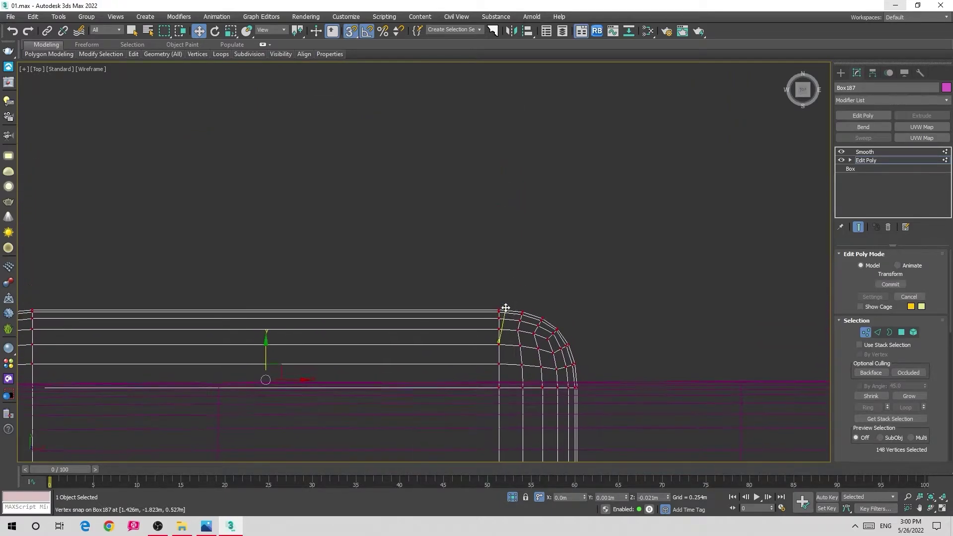
scroll(504, 311, "down", 2)
left_click_drag(484, 312, 483, 231)
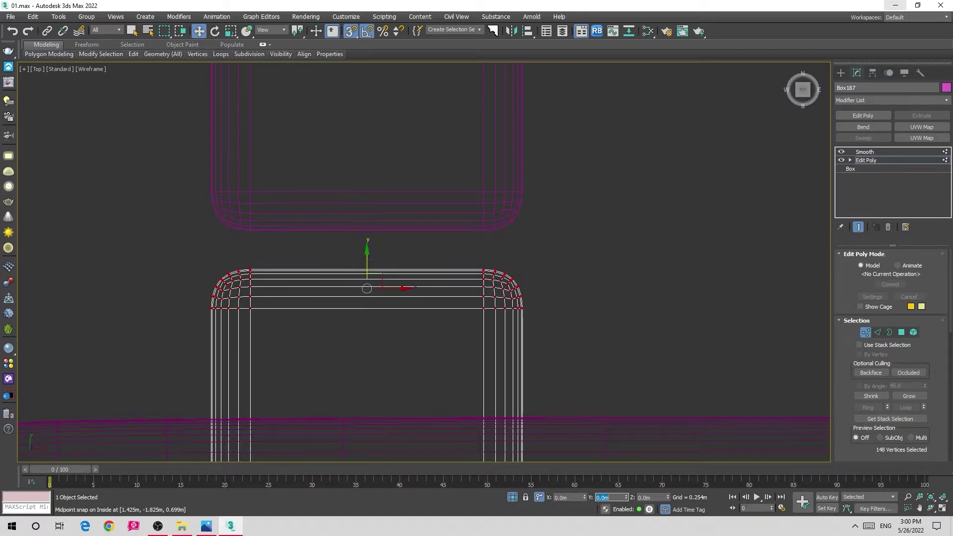
Snap the handle's end vertices onto the post's corner so they line up with the post
scroll(496, 278, "down", 3)
scroll(480, 296, "up", 3)
scroll(453, 278, "up", 2)
scroll(461, 313, "up", 1)
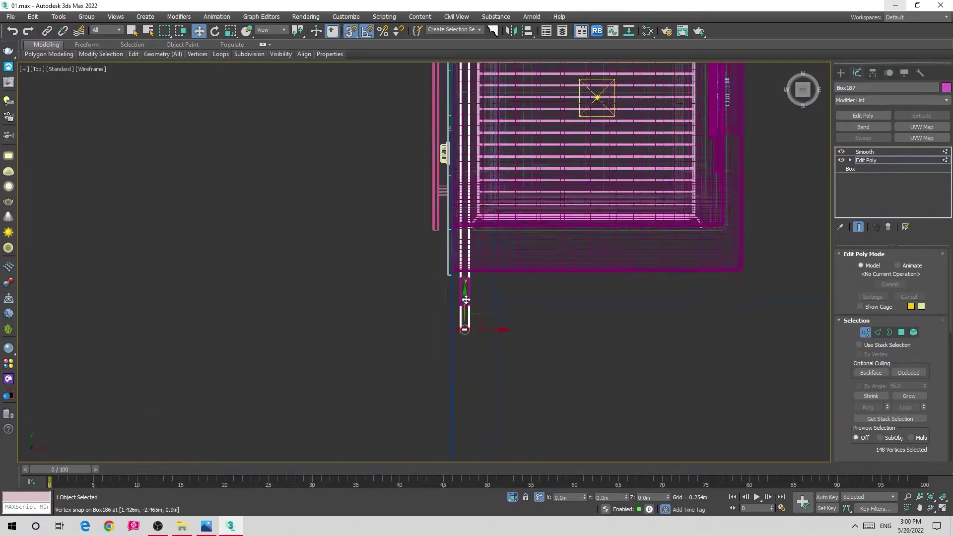
scroll(464, 323, "up", 2)
left_click_drag(469, 246, 474, 253)
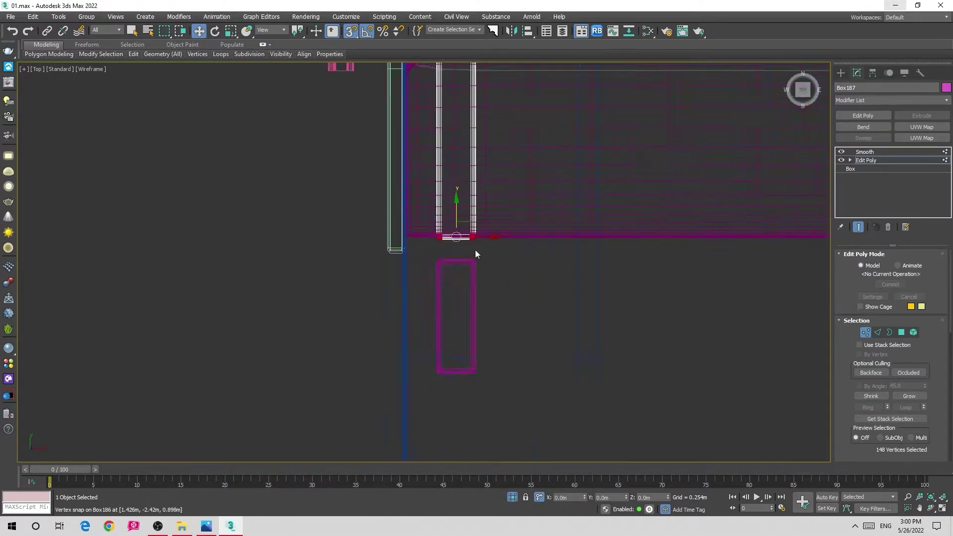
scroll(422, 199, "up", 2)
scroll(446, 194, "up", 3)
scroll(446, 193, "up", 2)
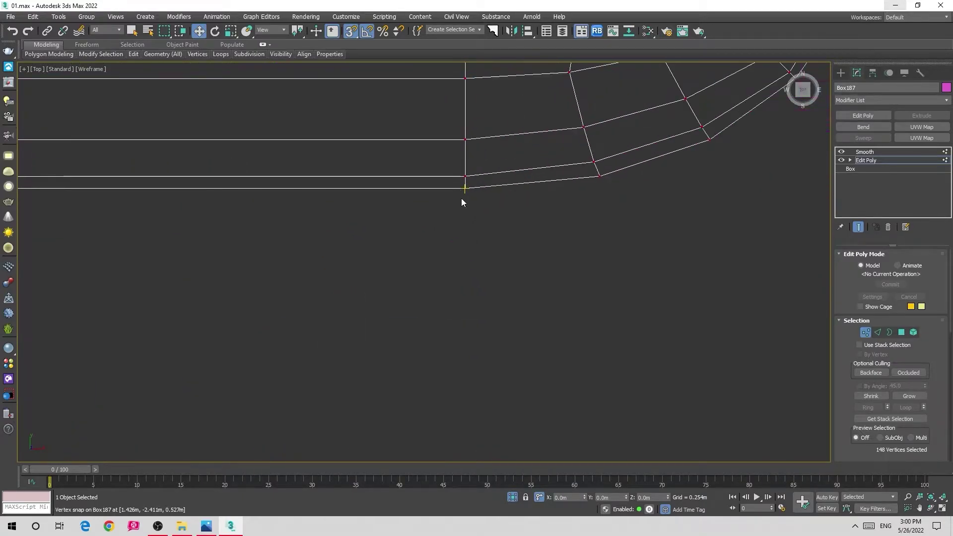
left_click_drag(462, 202, 451, 283)
Finalize the vertex positions and return to the handle's top Edit Poly level
scroll(451, 282, "down", 4)
scroll(450, 318, "down", 1)
scroll(450, 318, "up", 3)
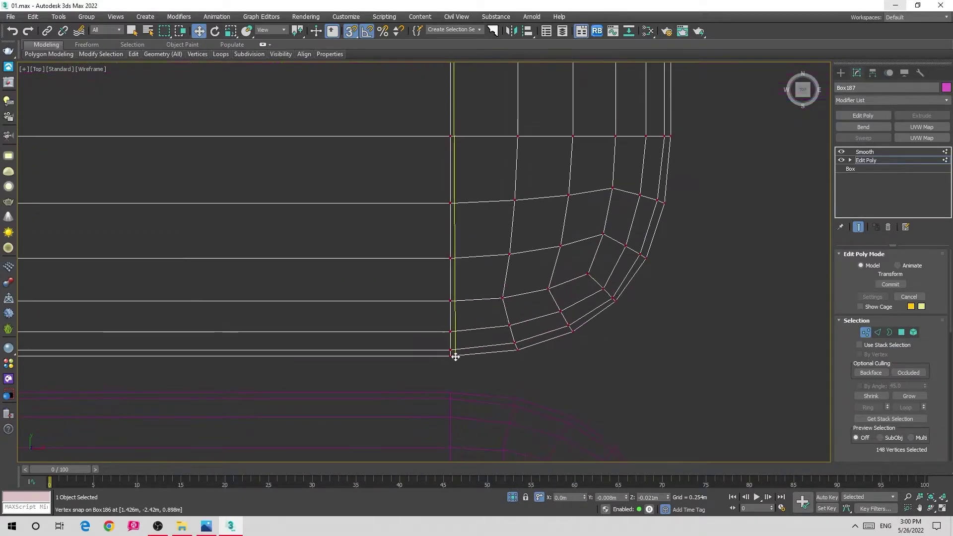
scroll(440, 315, "down", 5)
middle_click_drag(440, 316, 441, 318)
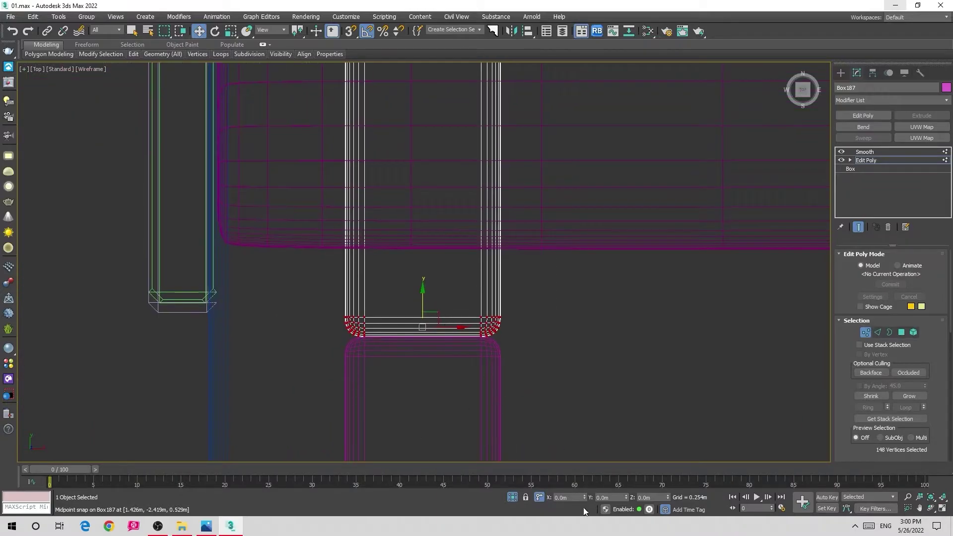
key("Return")
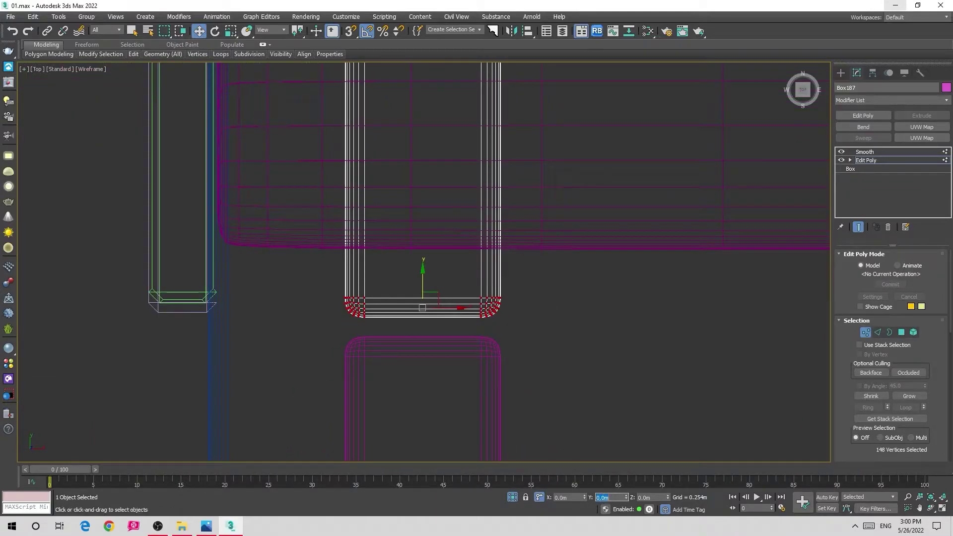
left_click(864, 160)
left_click(868, 162)
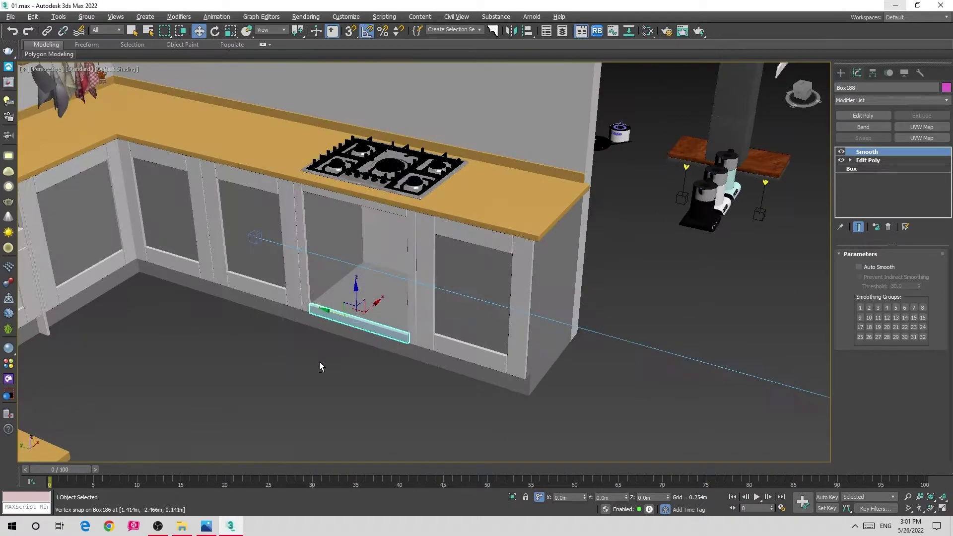
left_click(320, 363)
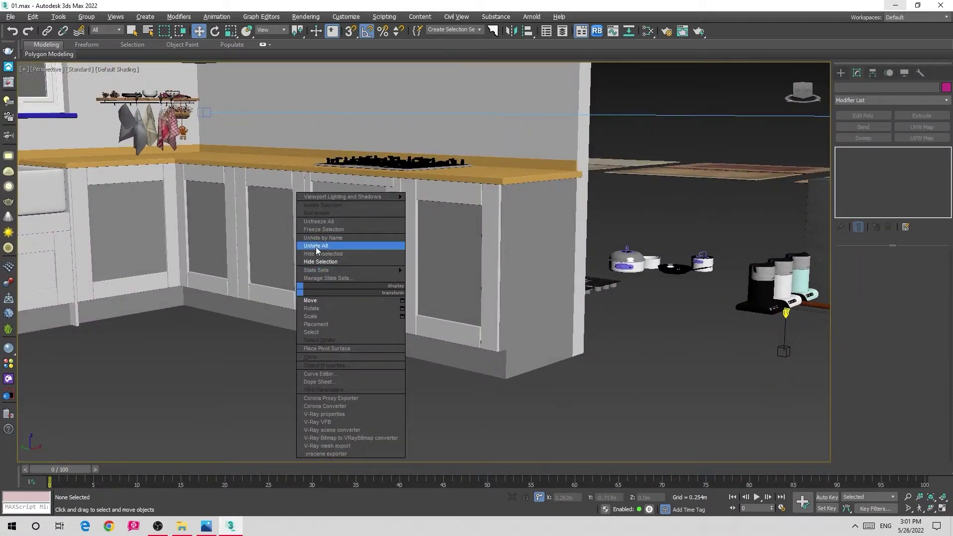
left_click(315, 246)
scroll(290, 353, "up", 2)
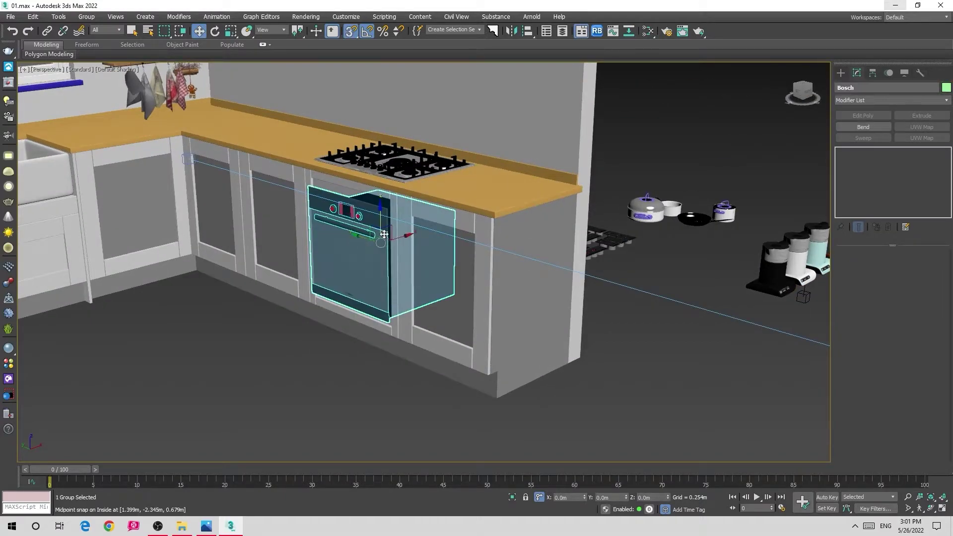
scroll(384, 234, "up", 2)
key("s")
key("shift+z")
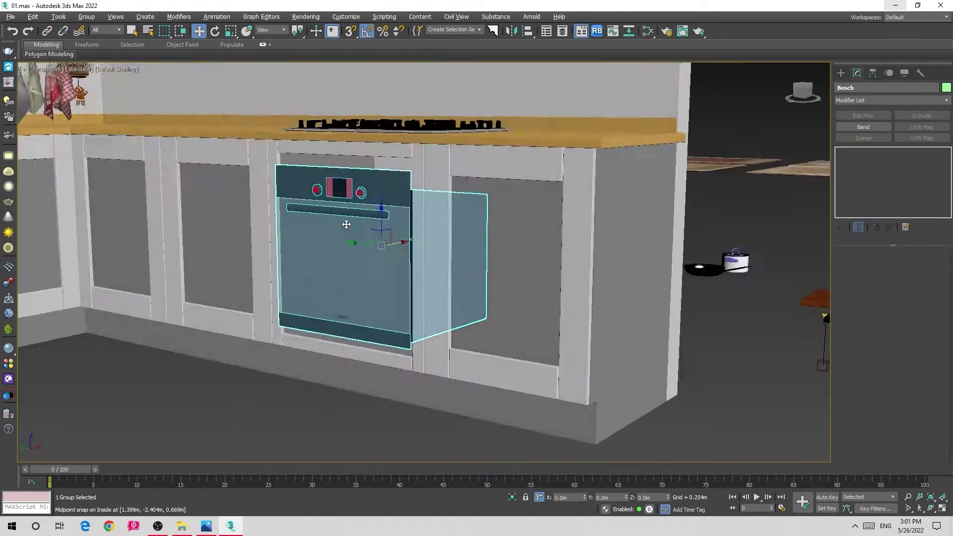
key("shift+z")
key("shift+z")
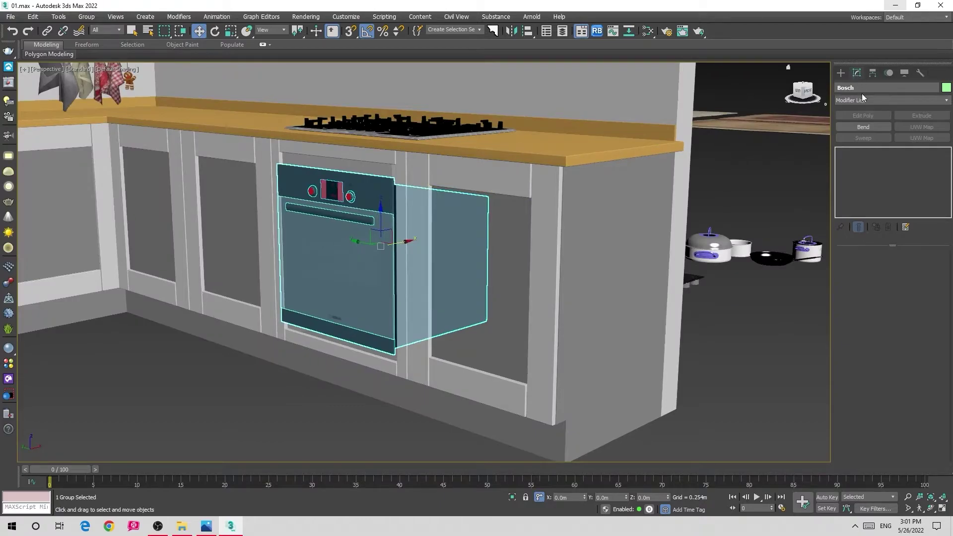
left_click(861, 93)
left_click(871, 114)
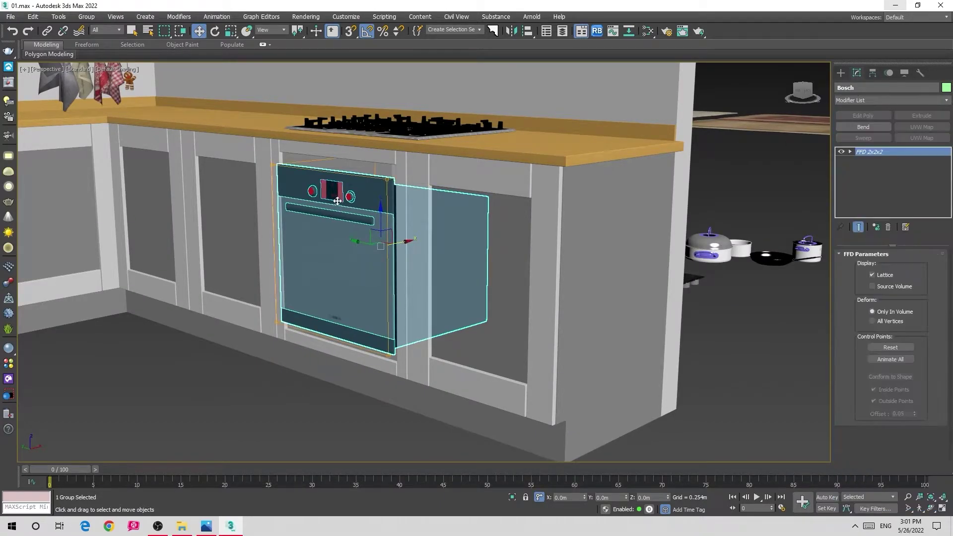
mouse_move(337, 200)
middle_mouse_down("alt")
mouse_move(485, 192)
mouse_move(489, 138)
middle_mouse_up("alt")
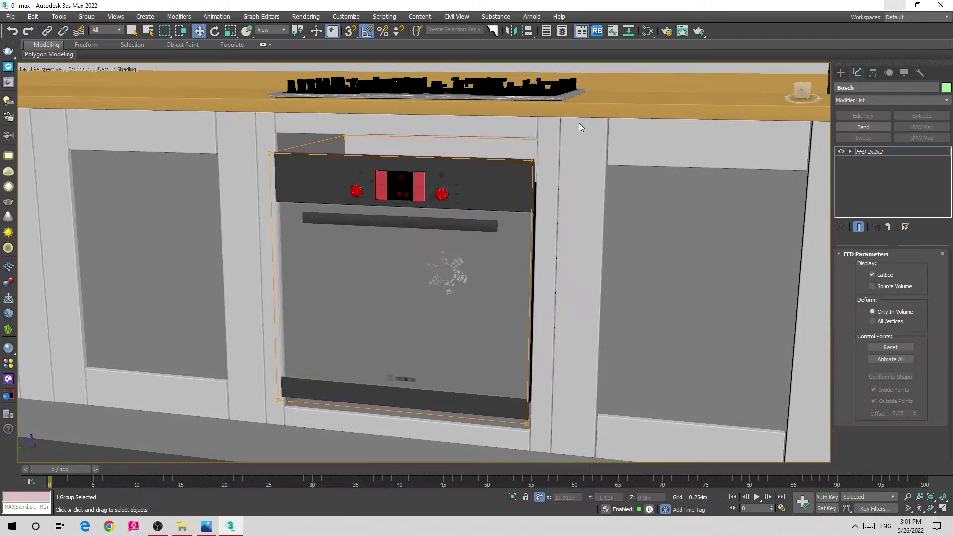
key("shift+z")
key("shift+z")
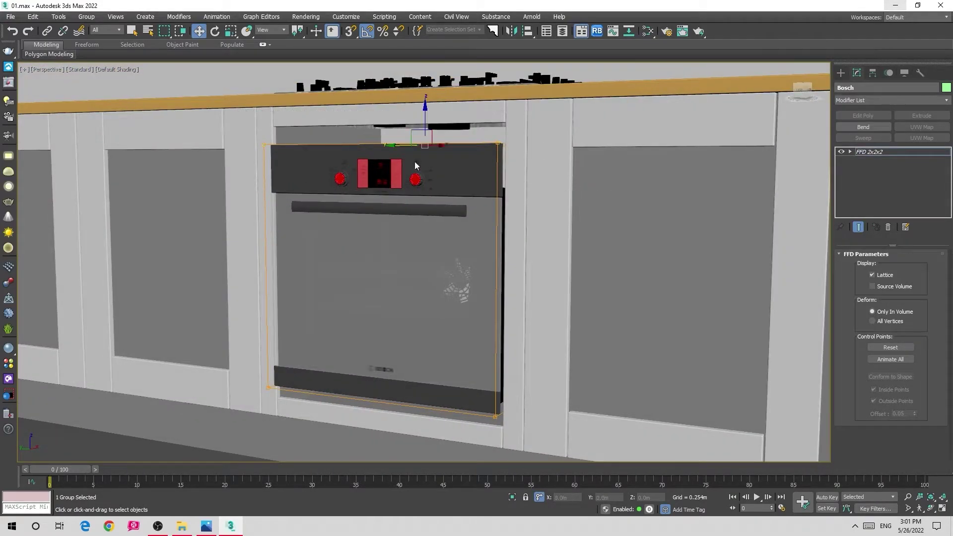
key("shift+z")
key("shift+z")
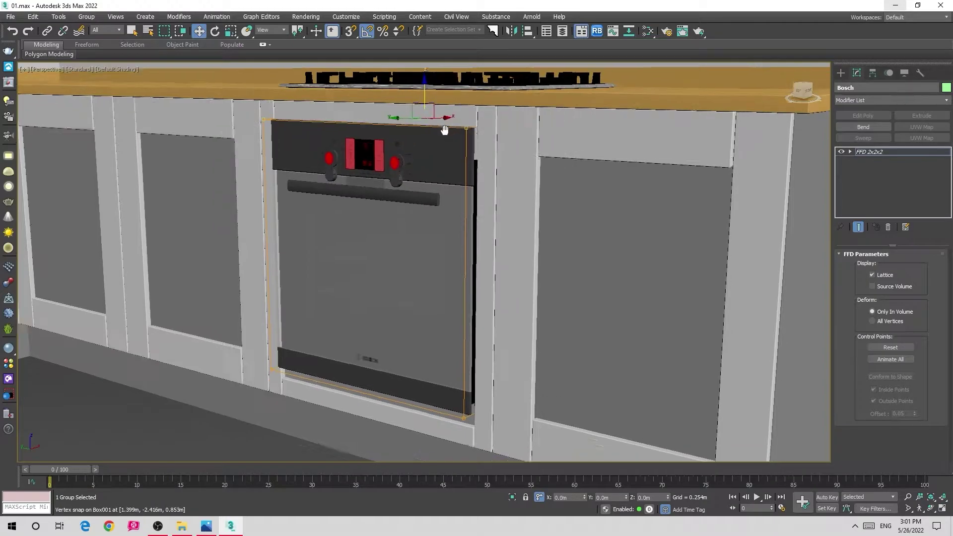
key("shift+z")
key("shift+z")
key("shift+z")
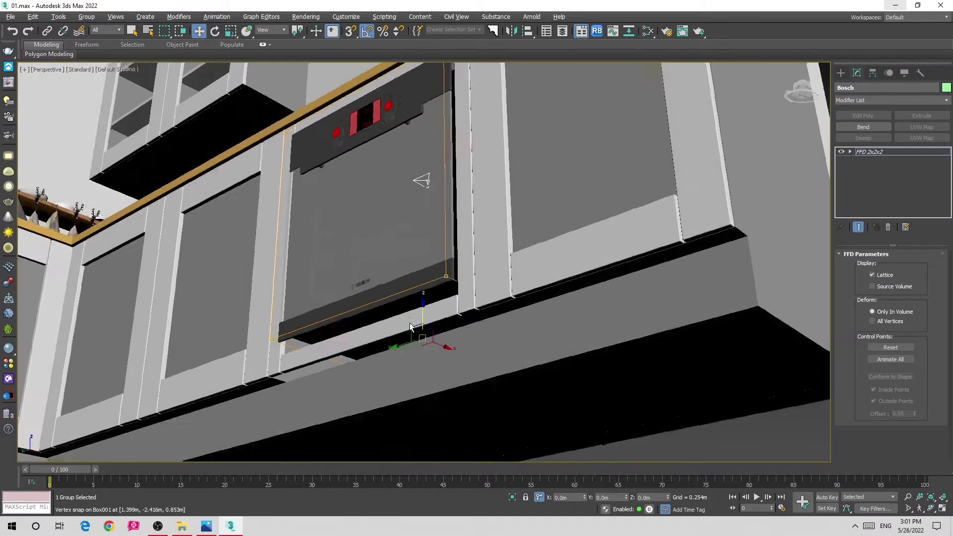
key("shift+z")
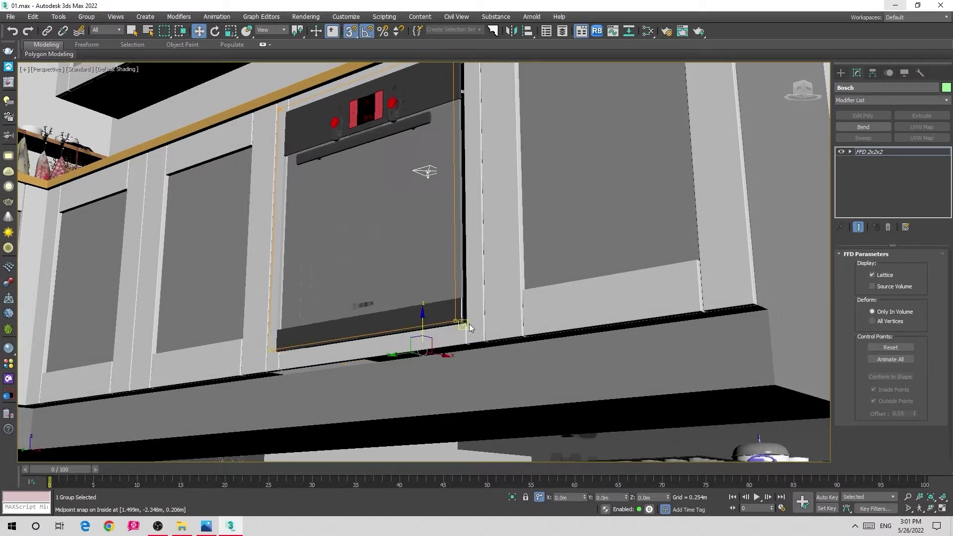
key("shift+z")
key("shift+z")
key("shift+z")
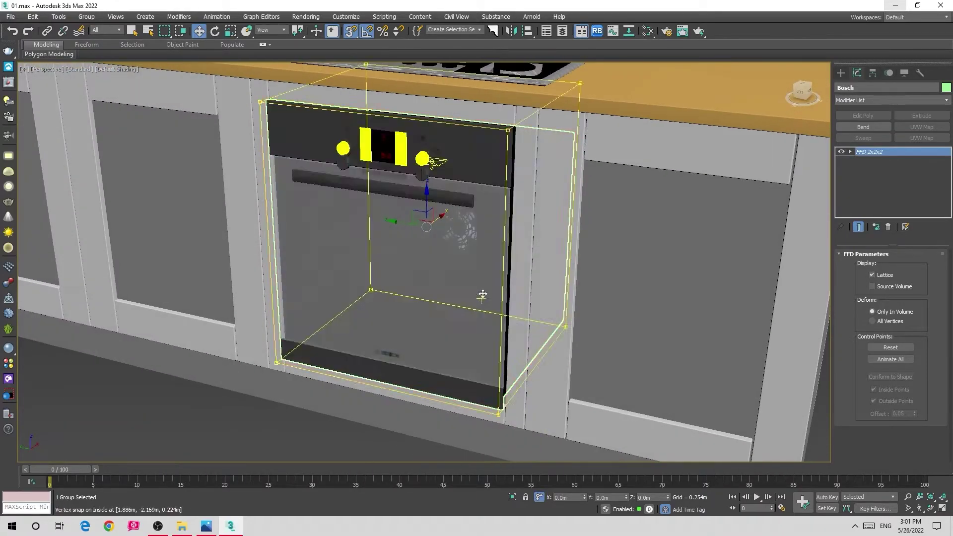
key("shift+z")
key("shift+z")
key("shift+z")
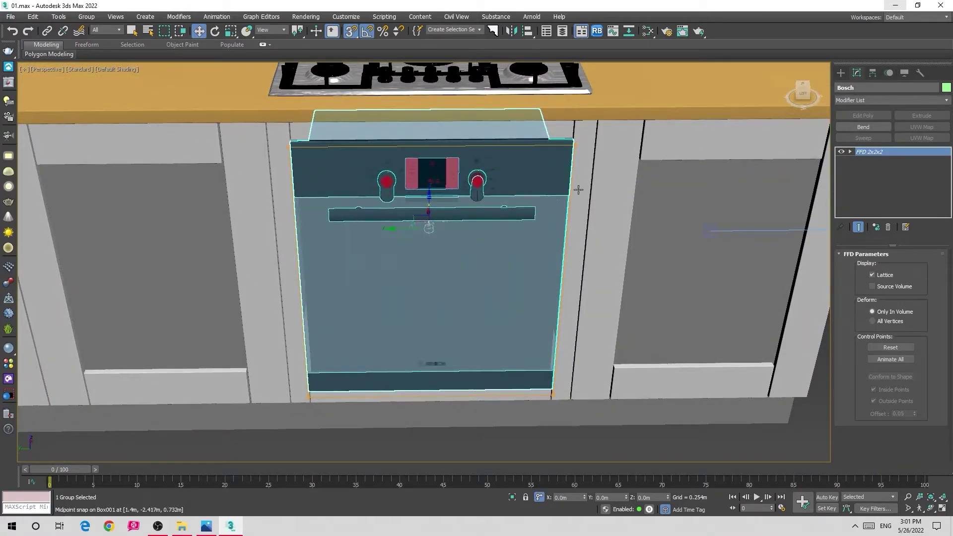
key("shift+z")
key("shift+z")
key("shift+z")
key("shift+z")
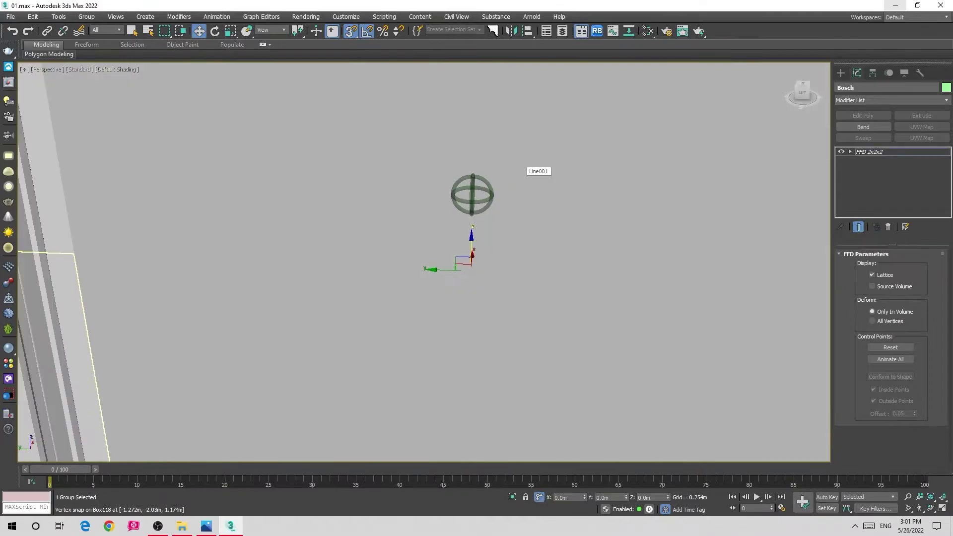
key("shift+z")
key("shift+z")
key("shift+z")
key("F3")
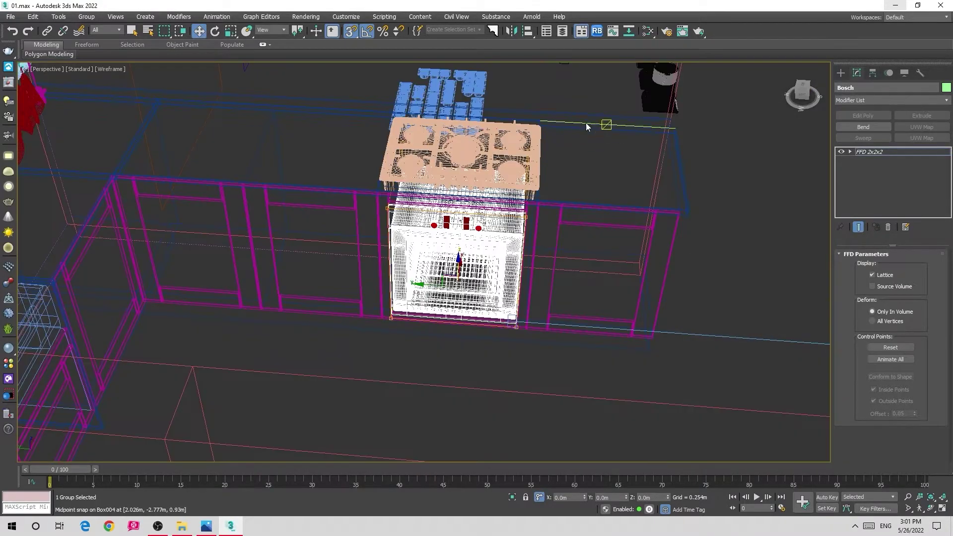
key("F3")
key("shift+z")
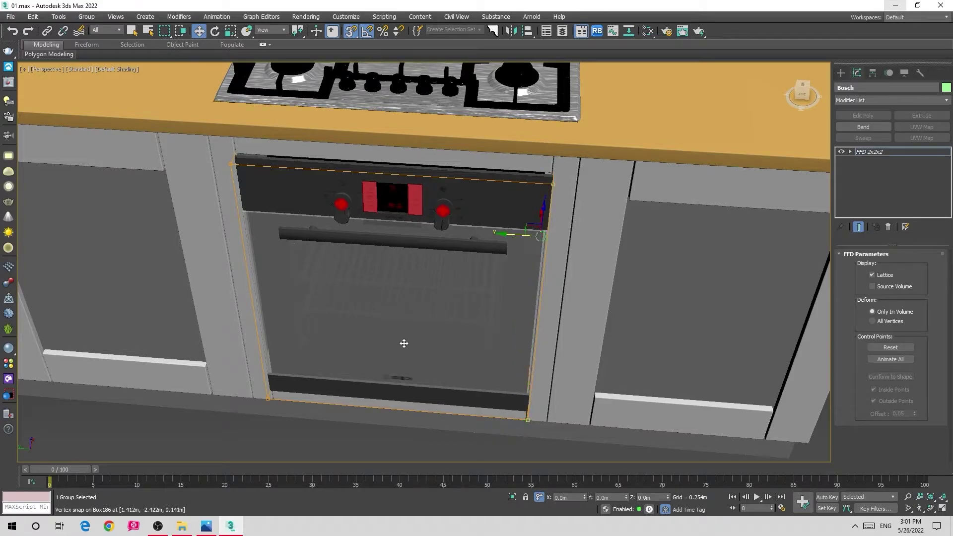
middle_click_drag(404, 343, 538, 330)
scroll(464, 126, "down", 2)
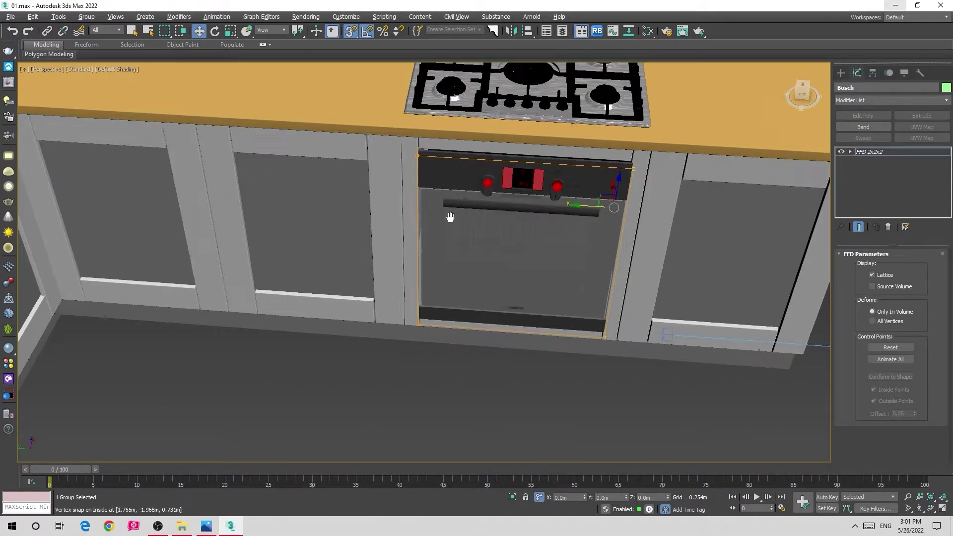
middle_click_drag(450, 216, 452, 129)
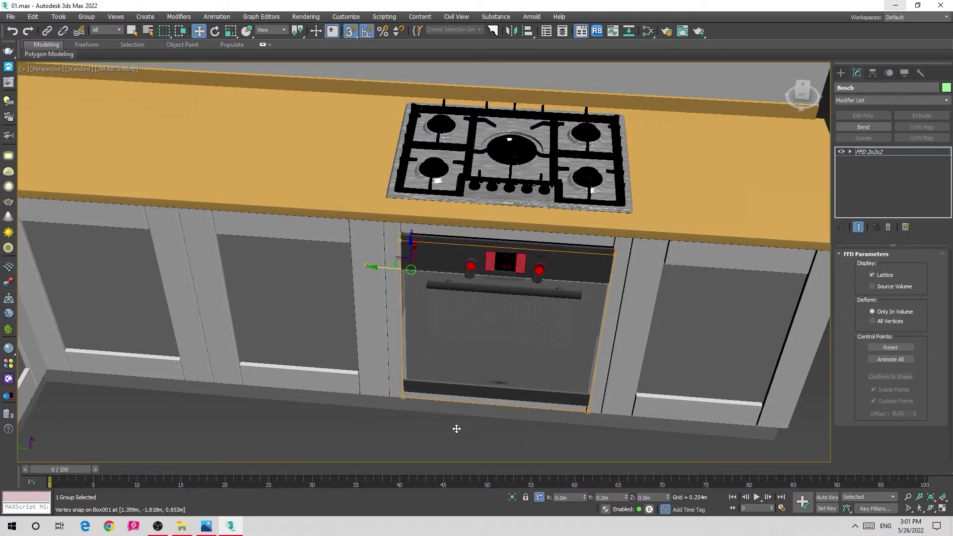
key("s")
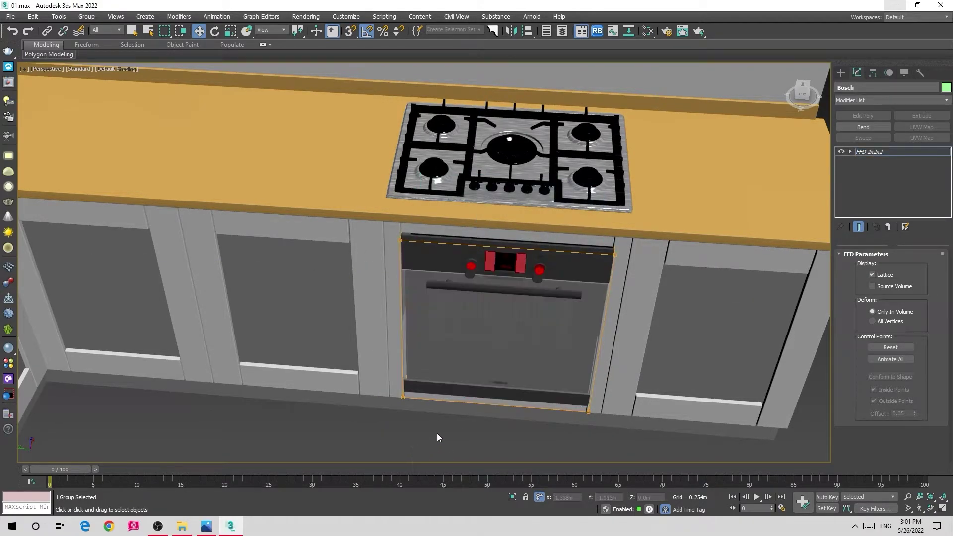
mouse_move(437, 437)
middle_mouse_down("alt")
mouse_move(415, 376)
mouse_move(466, 257)
mouse_move(495, 226)
middle_mouse_up("alt")
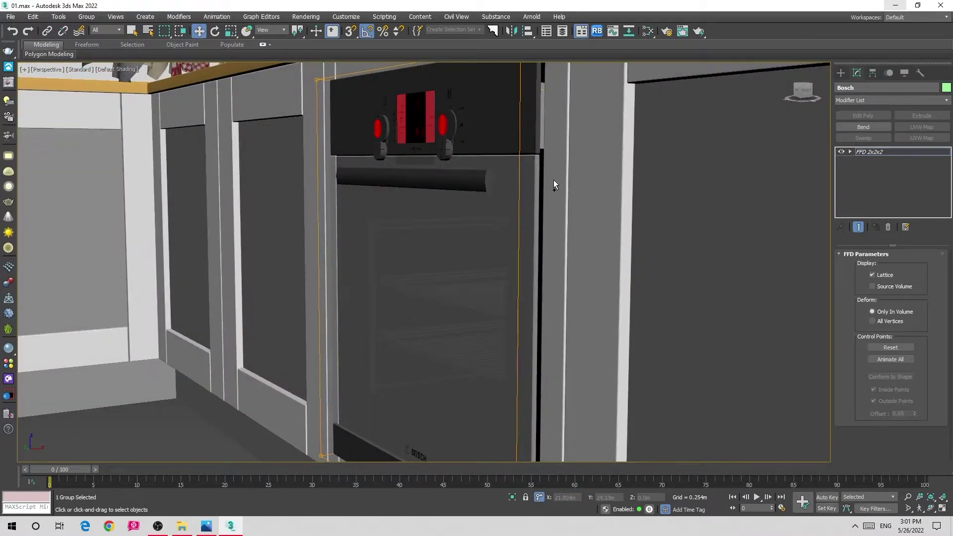
scroll(559, 281, "down", 5)
scroll(372, 170, "up", 6)
key("ctrl+d")
scroll(348, 338, "up", 2)
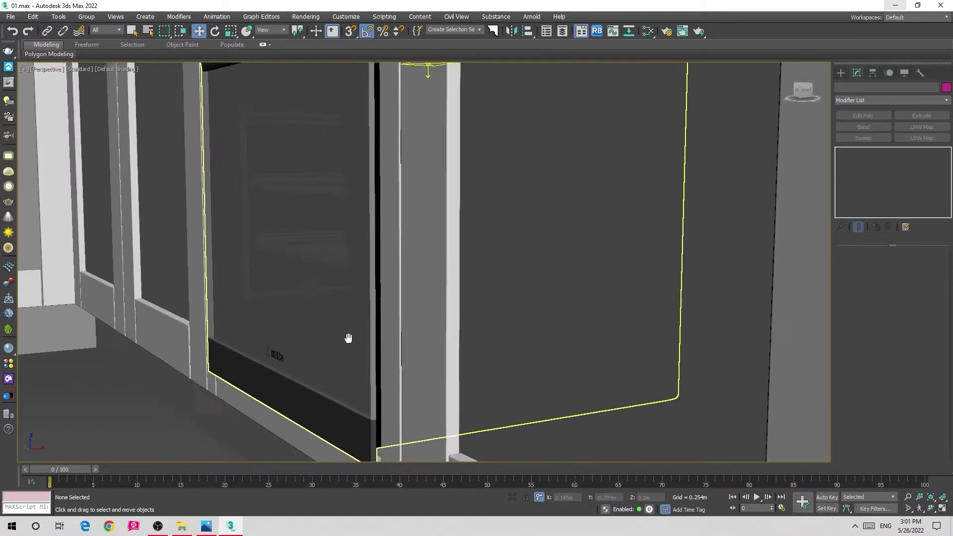
mouse_move(348, 338)
middle_mouse_down("alt")
mouse_move(398, 305)
mouse_move(404, 283)
mouse_move(256, 295)
mouse_move(367, 310)
middle_mouse_up("alt")
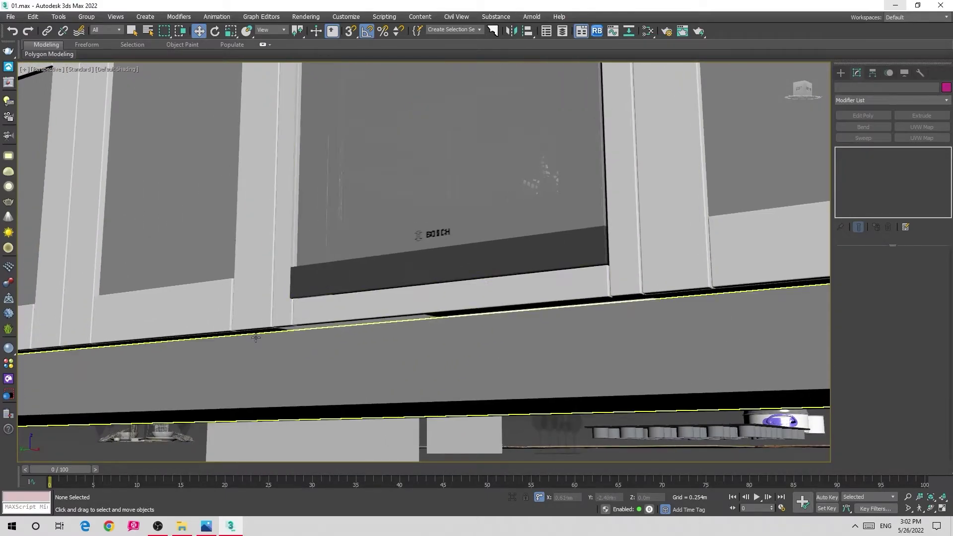
scroll(438, 262, "down", 3)
mouse_move(439, 262)
middle_mouse_down("alt")
mouse_move(372, 313)
mouse_move(304, 334)
mouse_move(407, 277)
middle_mouse_up("alt")
Select Box001 with the oven strip, oven front and vertical strip, inspect them, then clear the selection
left_click(407, 277)
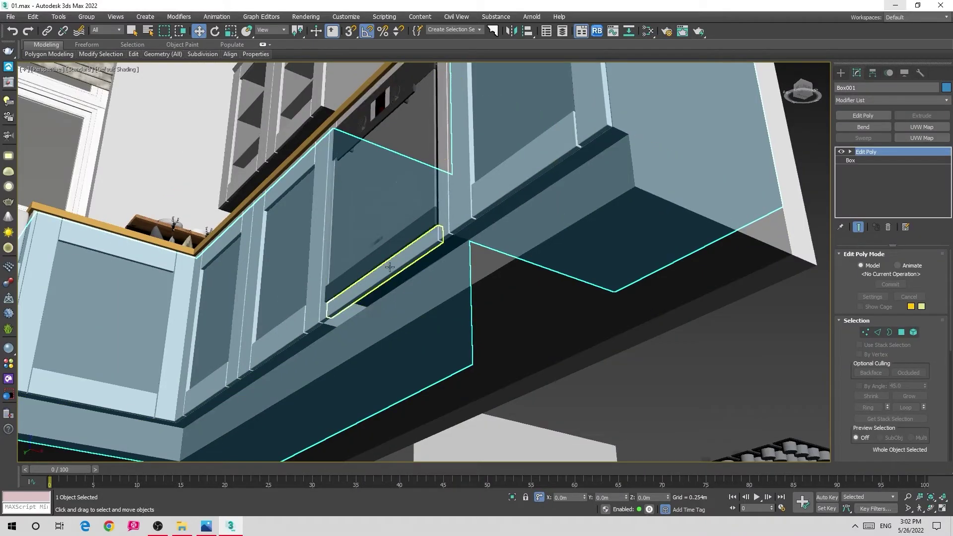
left_click(389, 267, "ctrl")
left_click(435, 214, "ctrl")
left_click(445, 199, "ctrl")
mouse_move(445, 199)
middle_mouse_down("alt")
mouse_move(355, 177)
mouse_move(384, 150)
middle_mouse_up("alt")
scroll(345, 266, "down", 5)
middle_click_drag(345, 265, 365, 334, "alt")
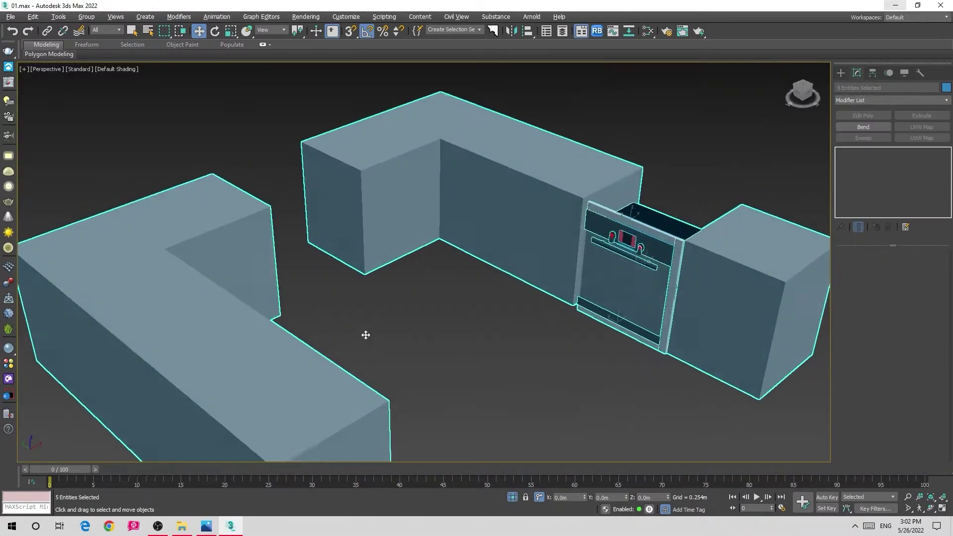
left_click(591, 379)
mouse_move(591, 378)
middle_mouse_down("alt")
mouse_move(661, 264)
mouse_move(420, 333)
middle_mouse_up("alt")
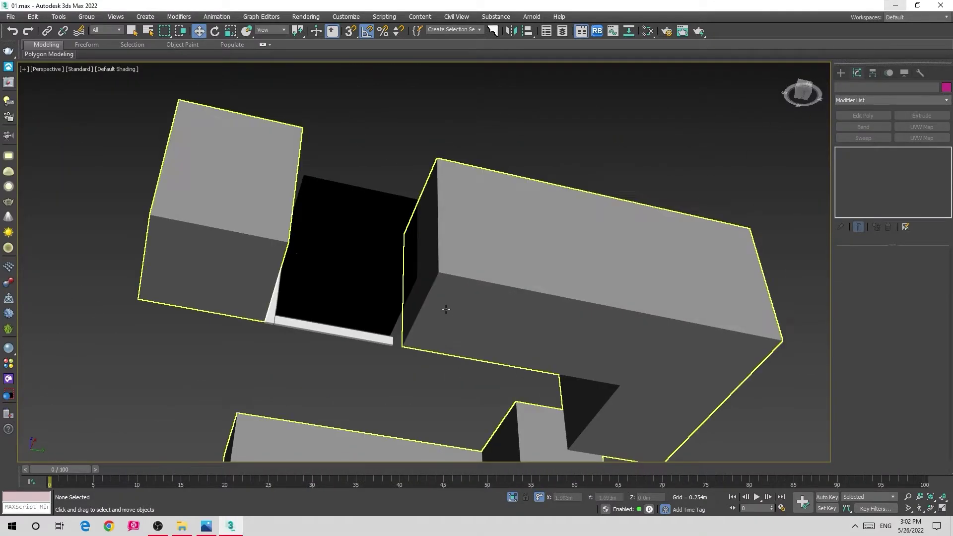
Select Box001 and move its edges around the oven opening through the quad menu
left_click(446, 309)
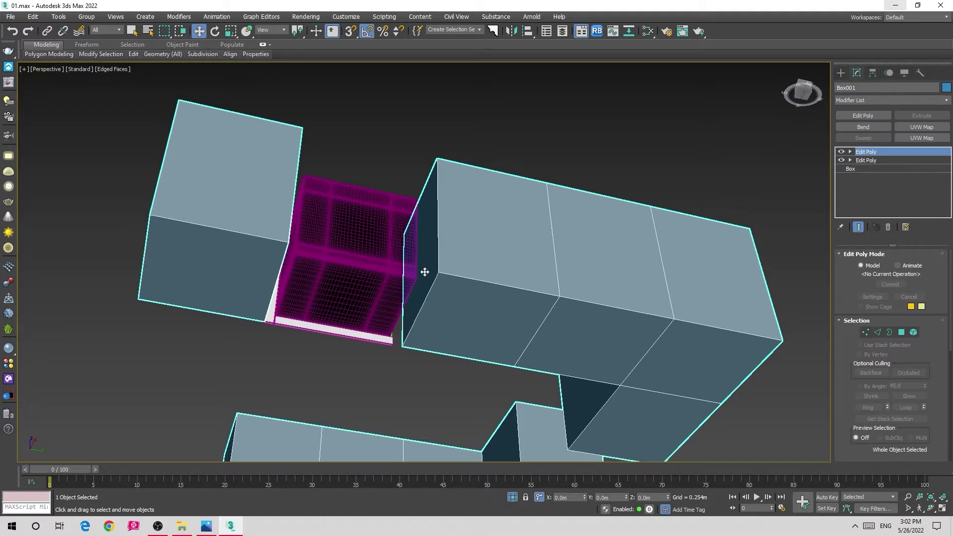
middle_click_drag(421, 270, 498, 301, "alt")
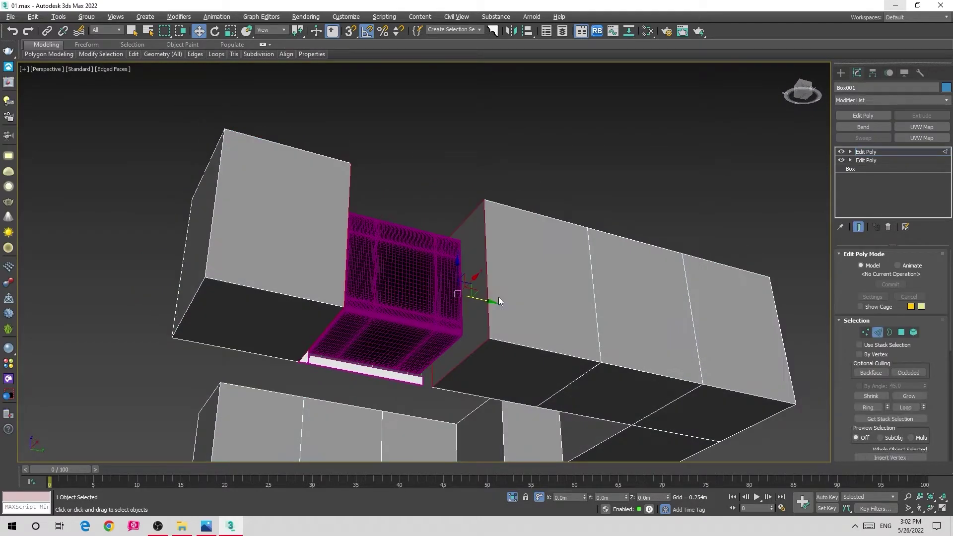
right_click(432, 360)
left_click(378, 347)
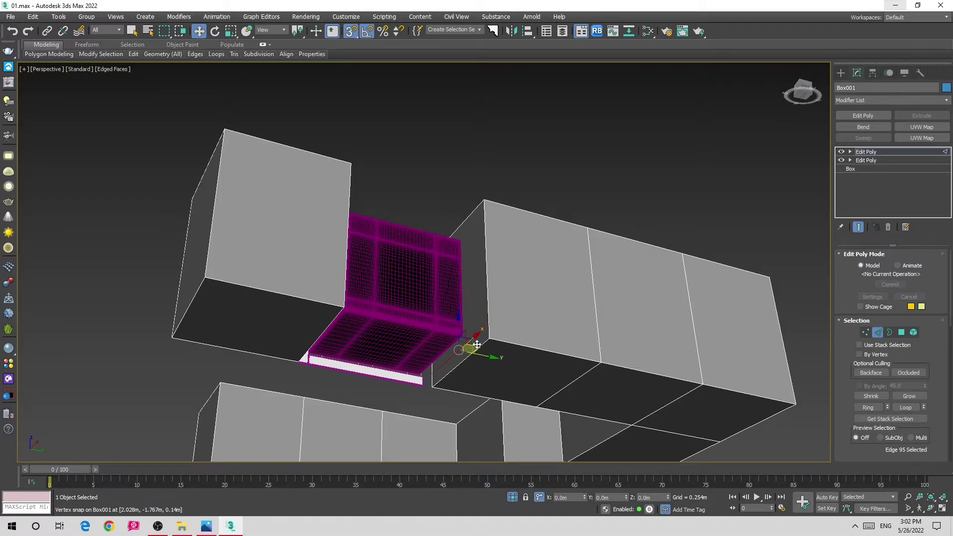
mouse_move(474, 343)
middle_mouse_down("alt")
mouse_move(453, 336)
mouse_move(433, 358)
middle_mouse_up("alt")
right_click(453, 336)
left_click(447, 365)
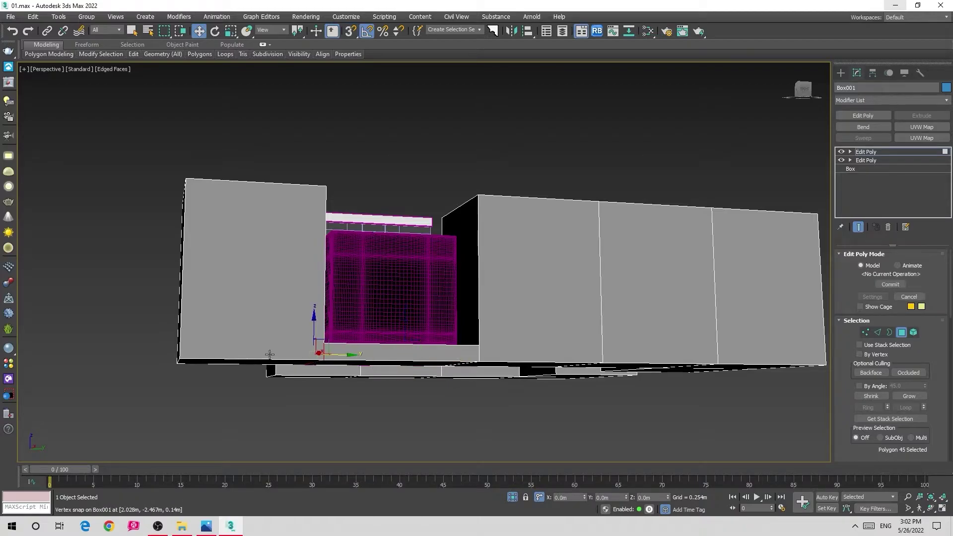
middle_click_drag(269, 354, 425, 345, "alt")
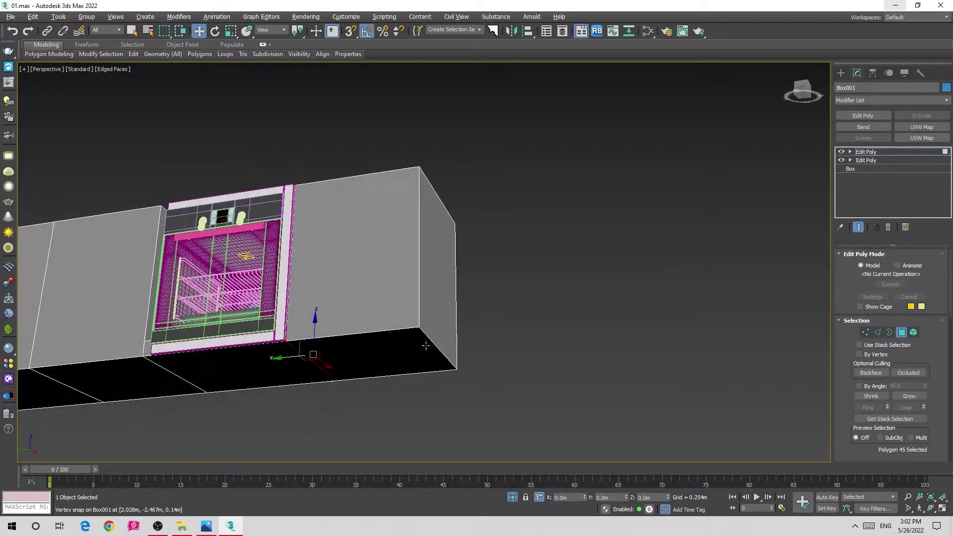
Clear the selection, view the cooktop and oven from above, and bring up the reference photo
left_click(334, 428)
key("shift+z")
key("shift+z")
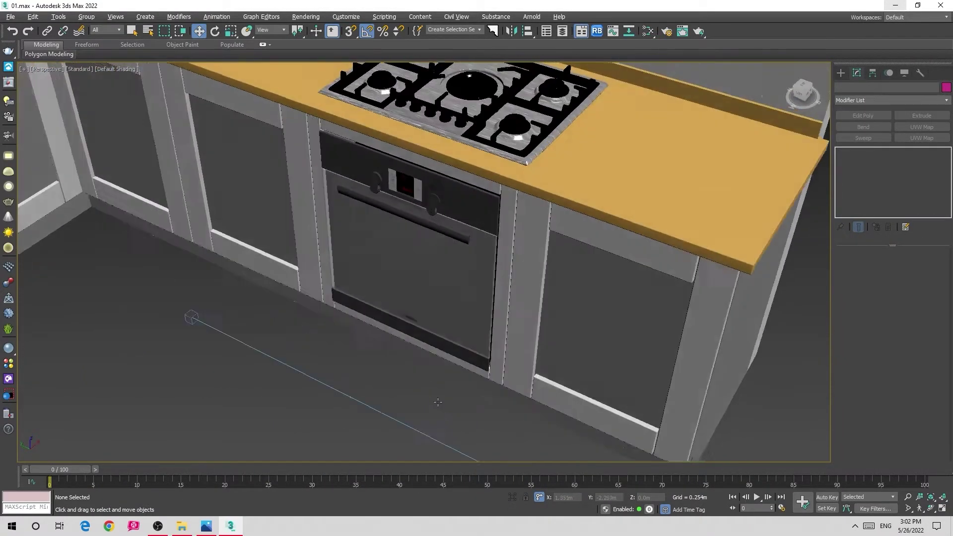
middle_click_drag(390, 279, 407, 389, "alt")
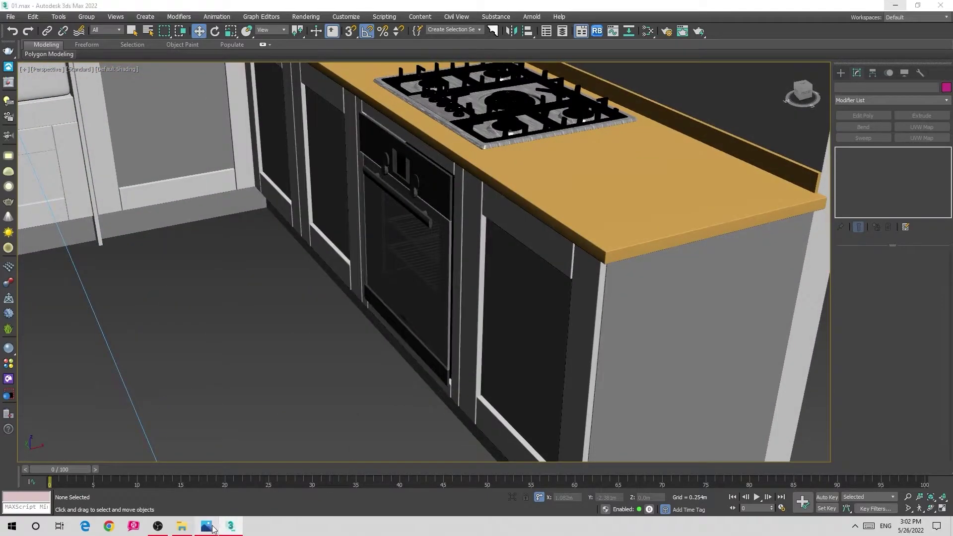
left_click(212, 526)
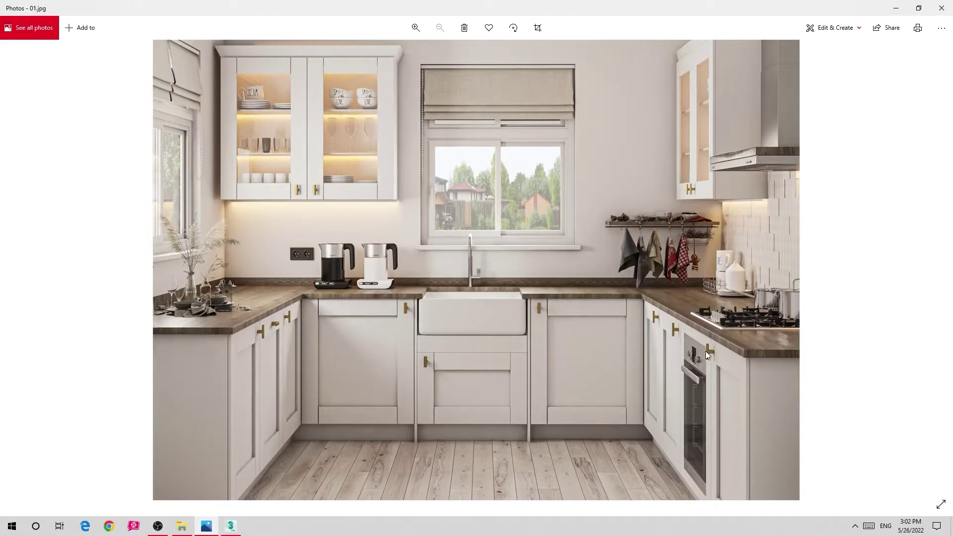
Zoom the reference photo to about 439% on the brass T-bar handles, then switch back to 3ds Max
scroll(704, 351, "up", 1)
scroll(697, 343, "up", 2)
scroll(714, 326, "up", 1)
scroll(724, 336, "up", 2)
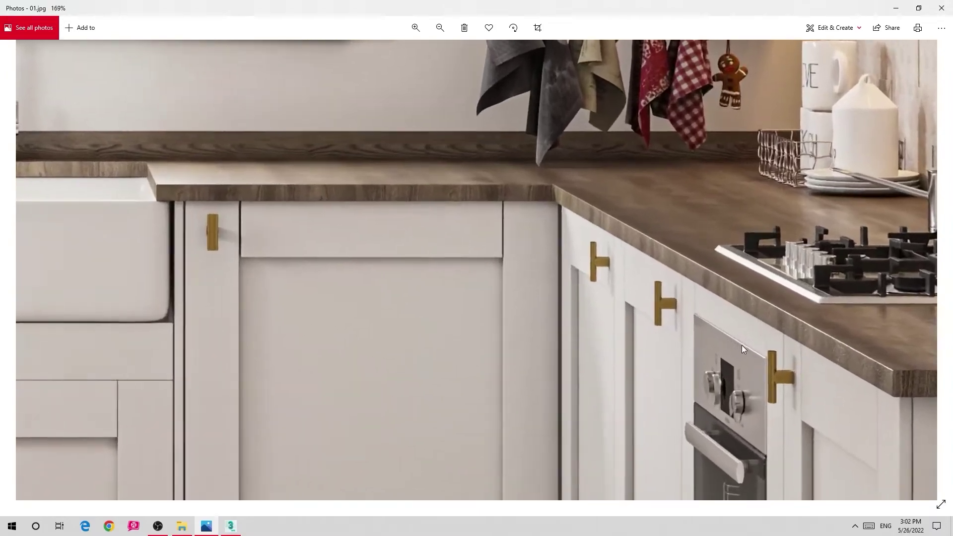
scroll(759, 357, "up", 2)
scroll(773, 365, "up", 1)
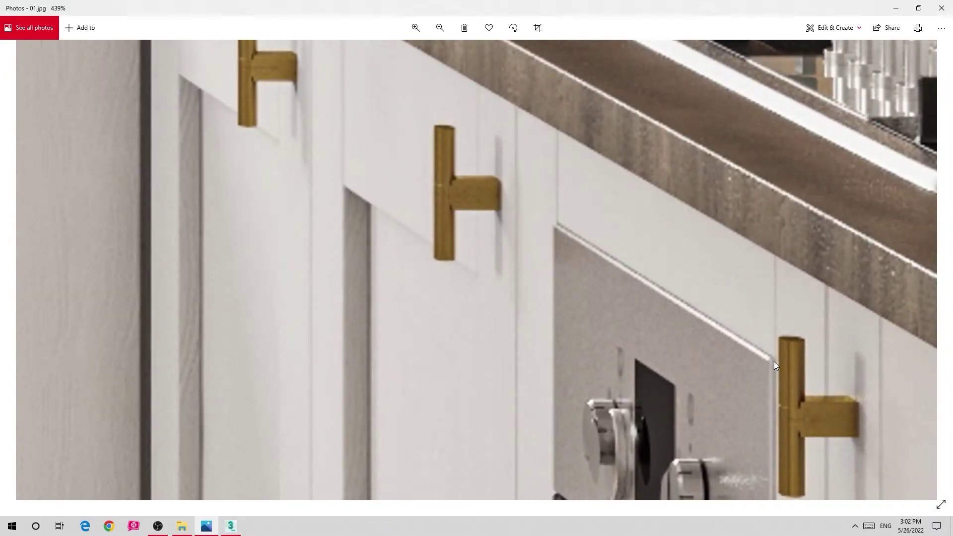
left_click(229, 530)
scroll(461, 200, "up", 3)
scroll(461, 200, "up", 2)
Navigate around the oven cabinets and the whole scene to bring the kettles into view
scroll(461, 200, "up", 5)
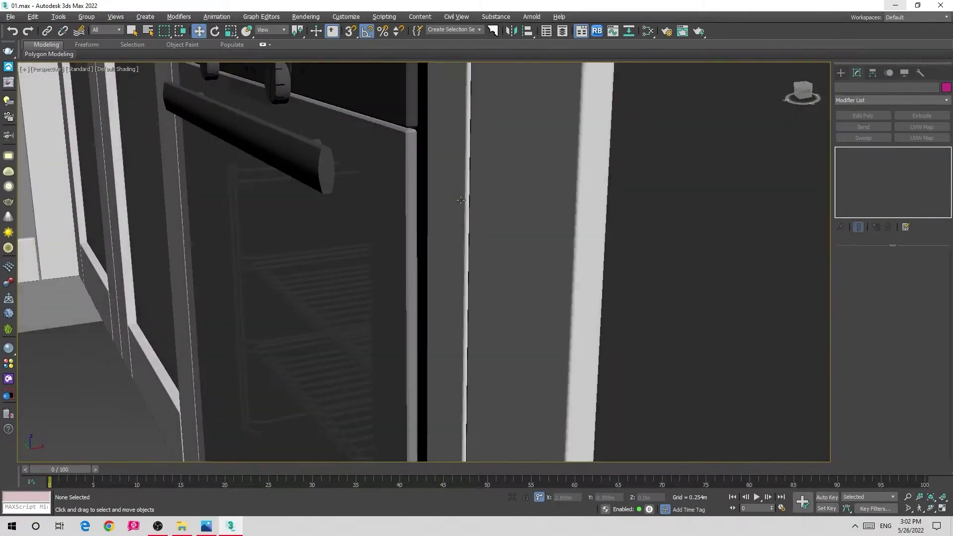
scroll(460, 200, "down", 5)
mouse_move(460, 200)
middle_mouse_down("alt")
mouse_move(470, 182)
mouse_move(393, 188)
mouse_move(442, 273)
mouse_move(459, 247)
middle_mouse_up("alt")
scroll(470, 182, "up", 3)
left_click(470, 181)
scroll(397, 267, "down", 2)
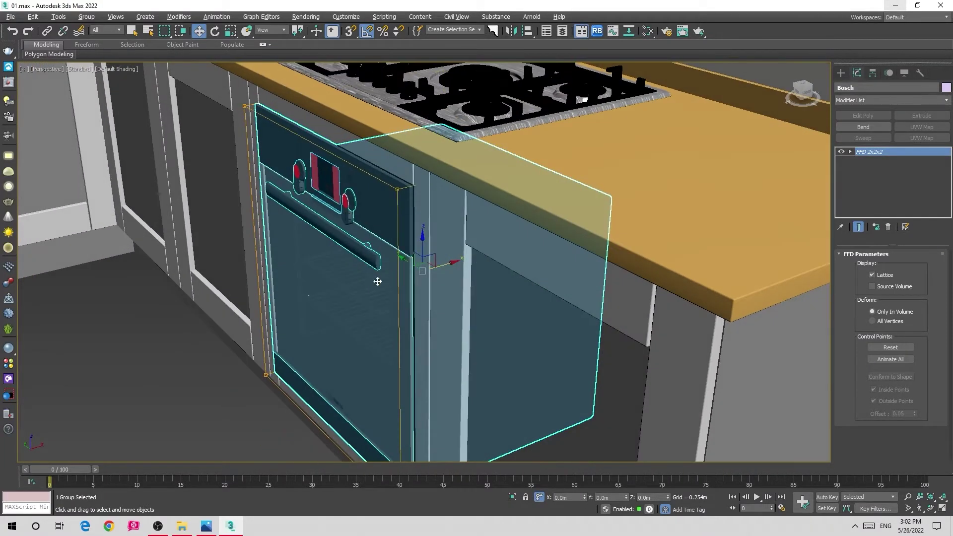
scroll(347, 312, "down", 3)
left_click(327, 342)
scroll(348, 328, "down", 3)
scroll(424, 301, "down", 5)
scroll(424, 301, "down", 4)
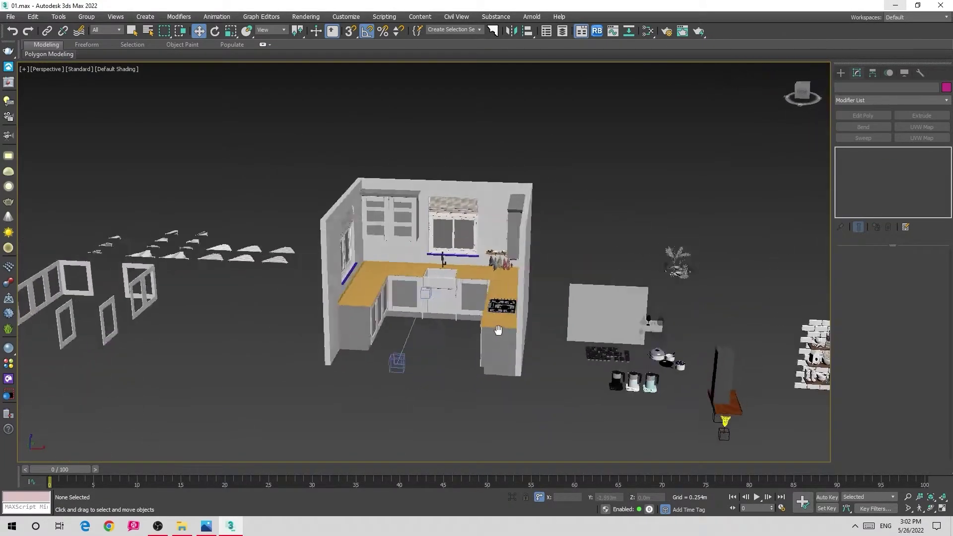
middle_click_drag(424, 301, 485, 306, "alt")
scroll(545, 348, "up", 6)
scroll(577, 362, "up", 2)
middle_click_drag(577, 362, 502, 283)
Select both kettles and align their height to the countertop's top surface
left_click(518, 330)
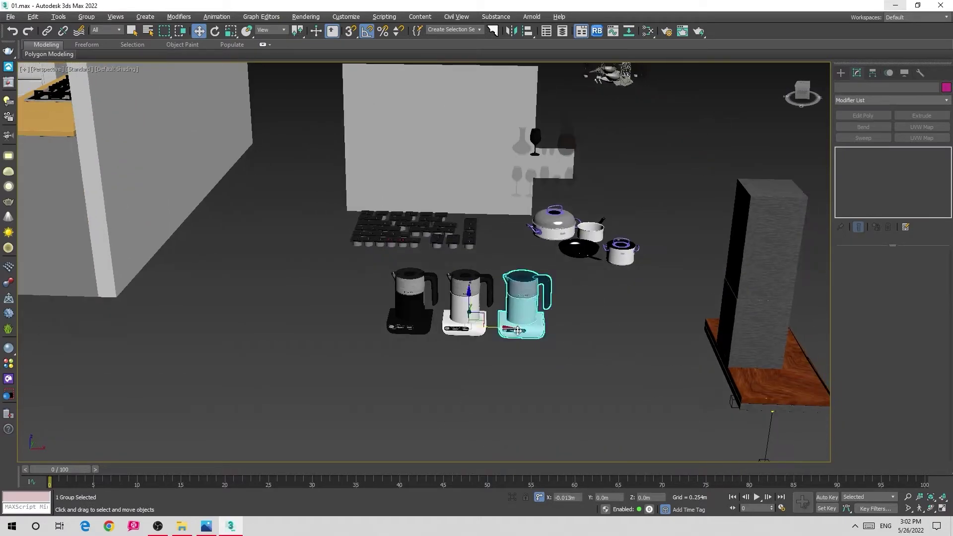
left_click_drag(409, 353, 410, 342)
scroll(410, 343, "down", 3)
middle_click_drag(411, 343, 616, 356, "alt")
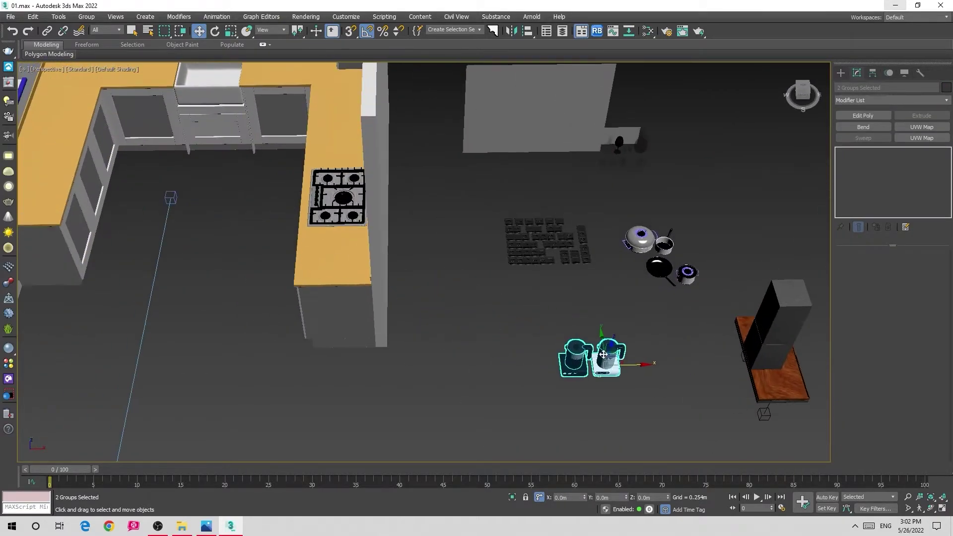
middle_click_drag(297, 116, 266, 89, "alt")
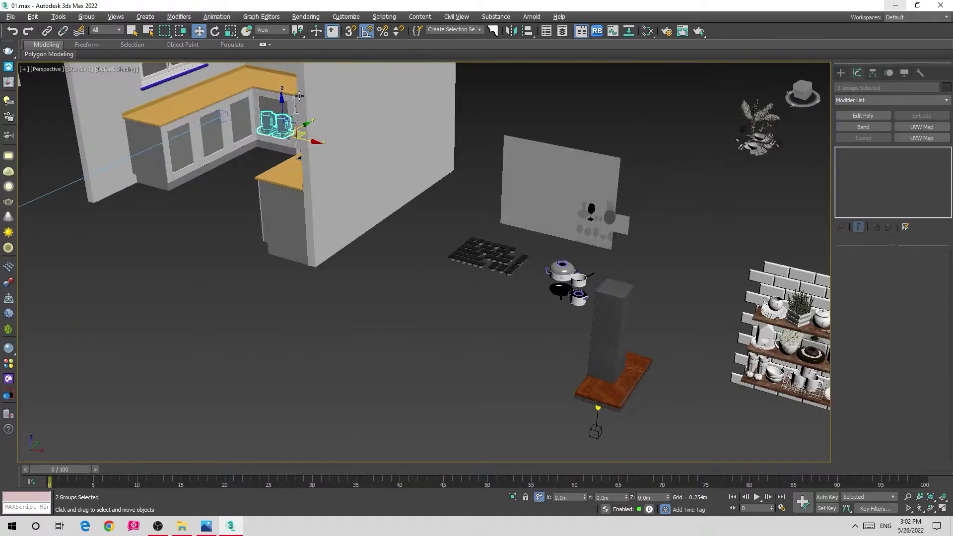
key("alt+a")
left_click(266, 89)
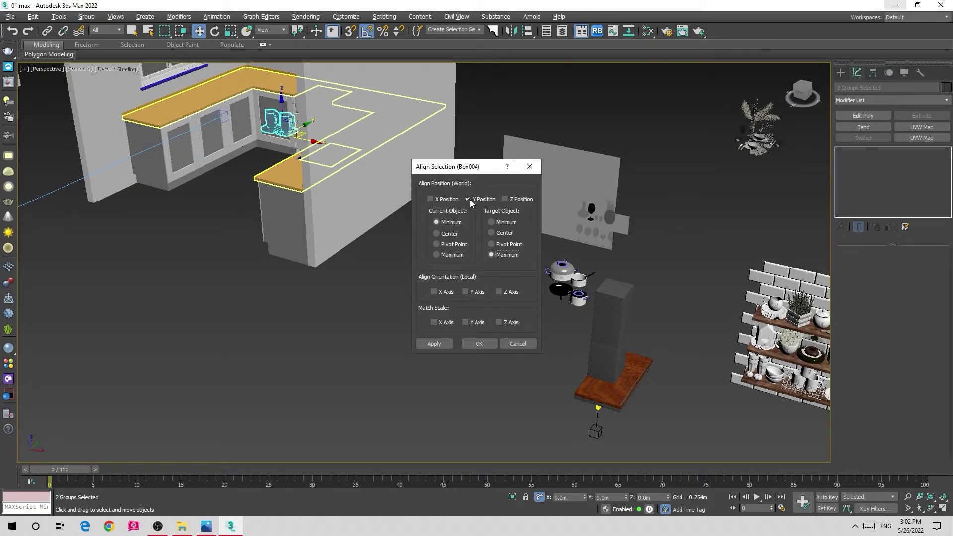
left_click(504, 199)
left_click(478, 344)
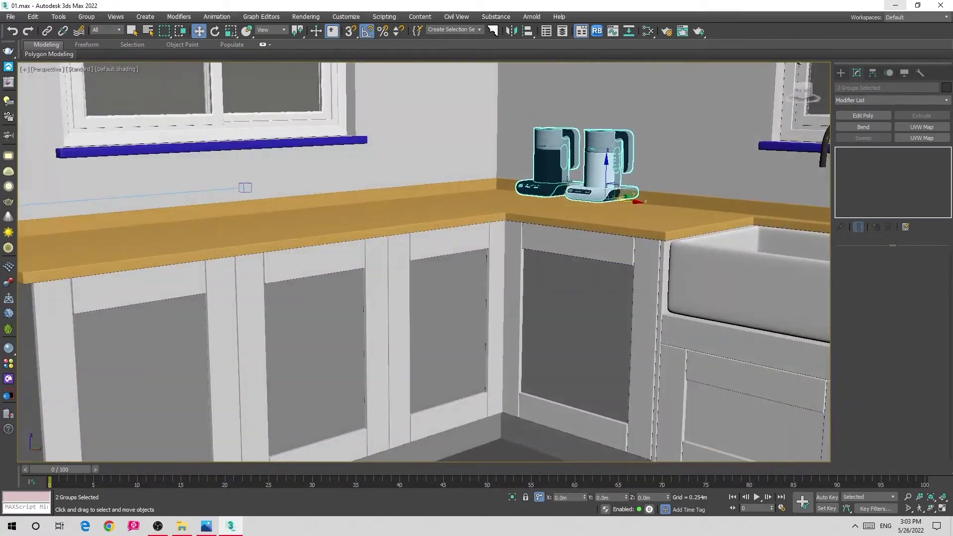
Slide the two kettles along the counter to sit left of the sink
mouse_move(245, 187)
middle_mouse_down("alt")
mouse_move(447, 248)
mouse_move(588, 353)
mouse_move(386, 267)
mouse_move(438, 278)
middle_mouse_up("alt")
left_click(491, 253)
key("ctrl+z")
left_click_drag(439, 278, 498, 287)
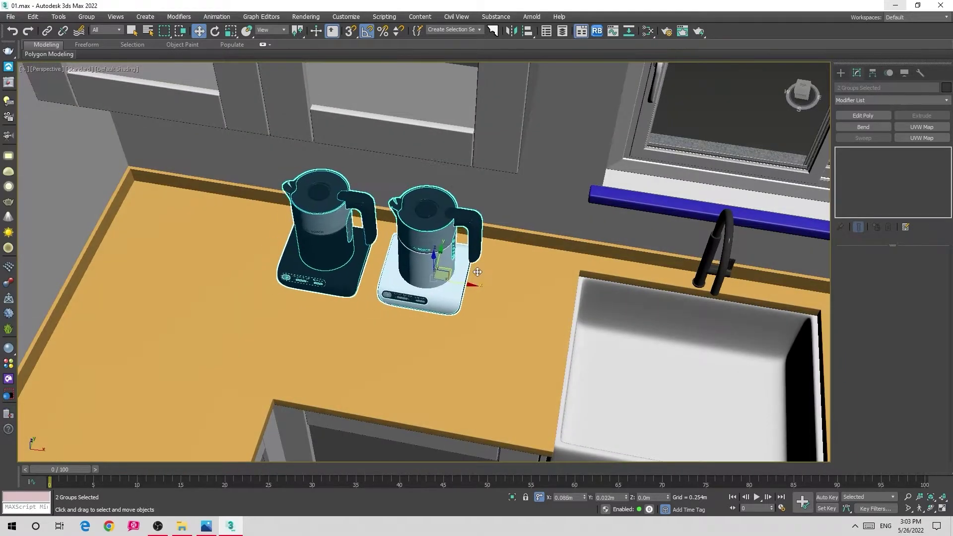
Compare the VRayCam001 view against the kitchen reference photo, then return to 3ds Max
key("shift+z")
key("c")
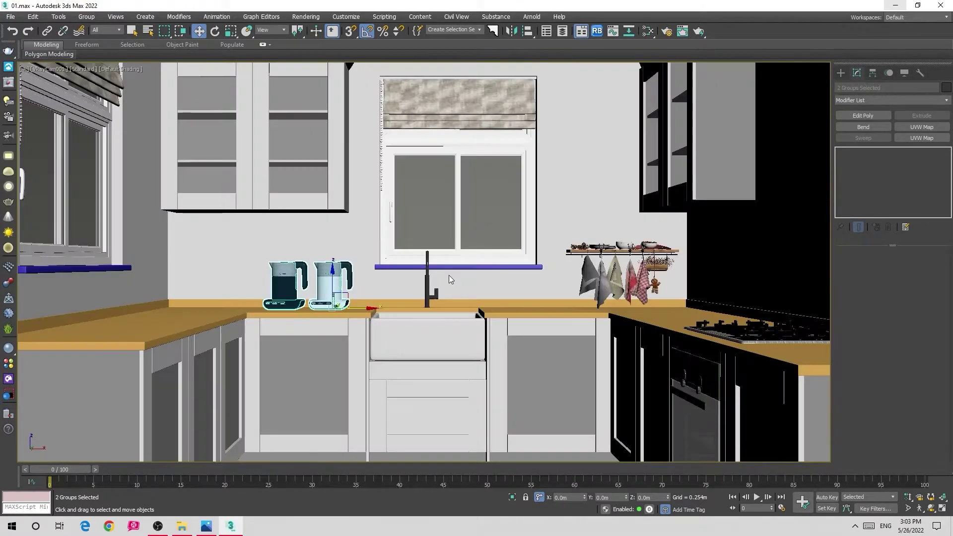
left_click(203, 523)
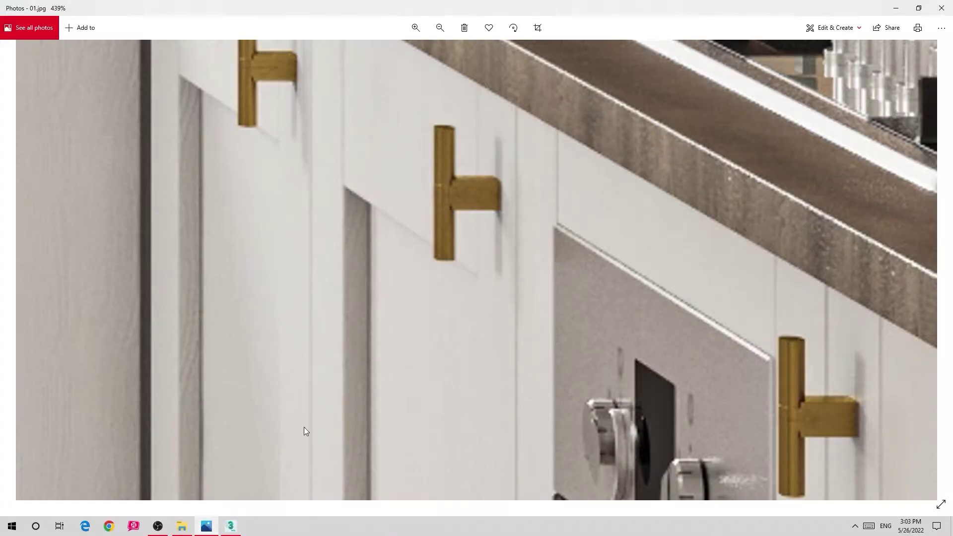
scroll(304, 426, "down", 5, "ctrl")
scroll(383, 361, "down", 4, "ctrl")
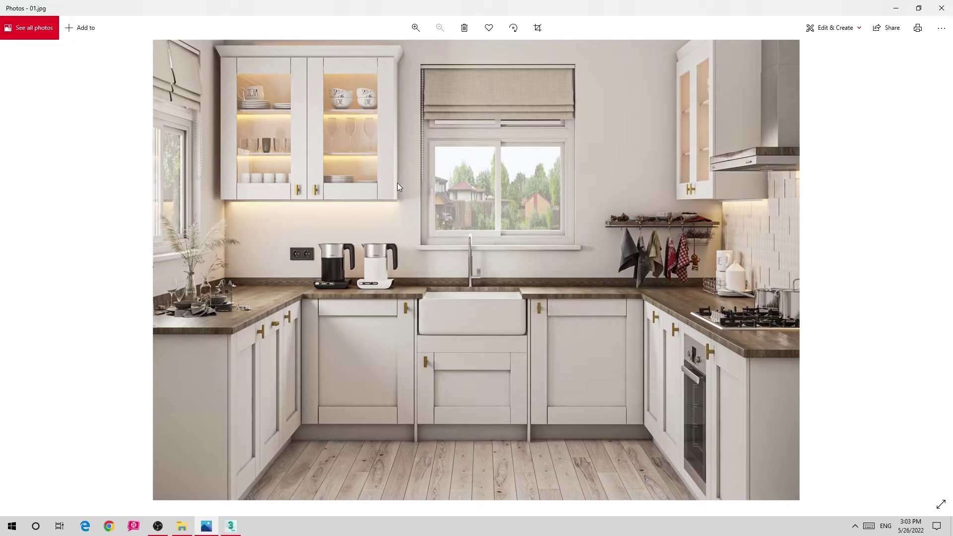
left_click(218, 527)
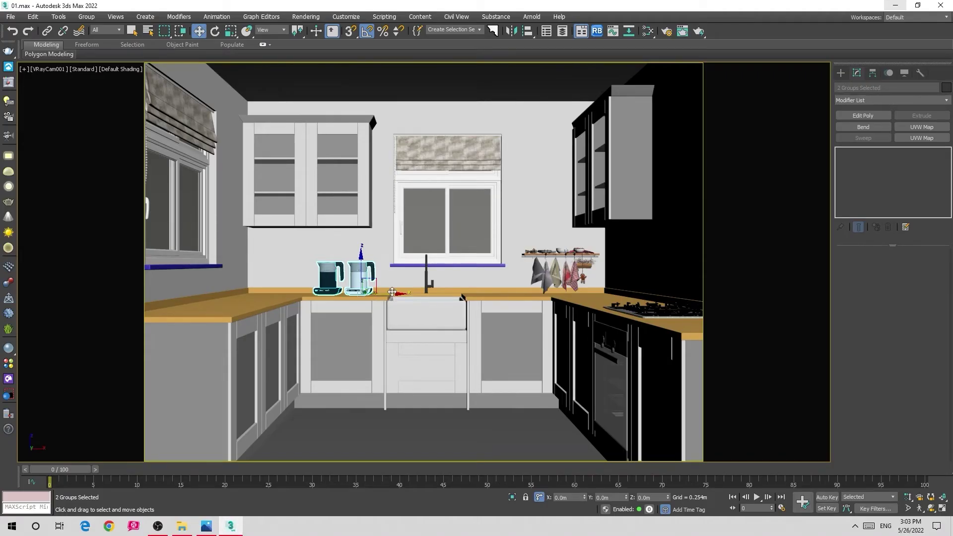
Orbit around the kettles to an angled view and reframe the kitchen
key("t")
key("z")
scroll(387, 294, "down", 2)
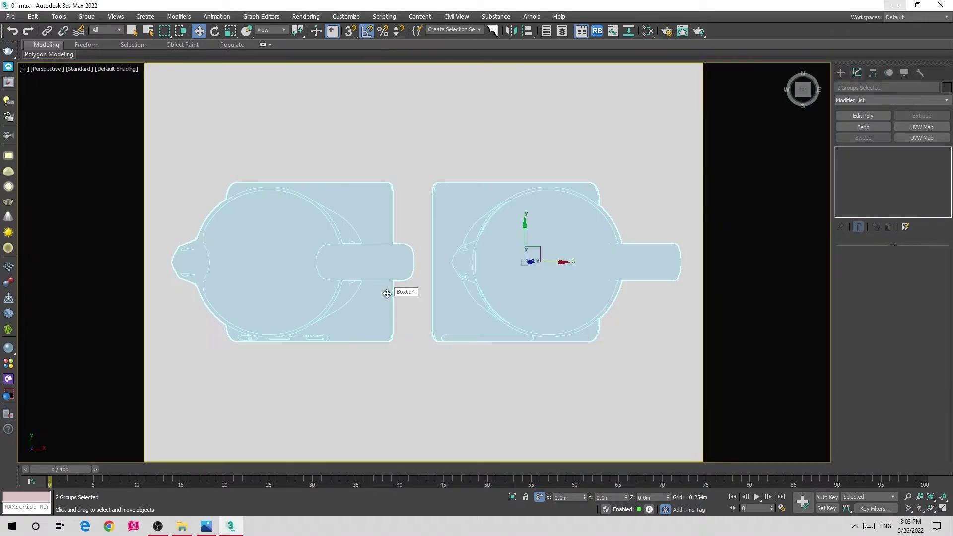
mouse_move(387, 293)
middle_mouse_down("alt")
mouse_move(461, 266)
mouse_move(500, 294)
middle_mouse_up("alt")
key("shift+z")
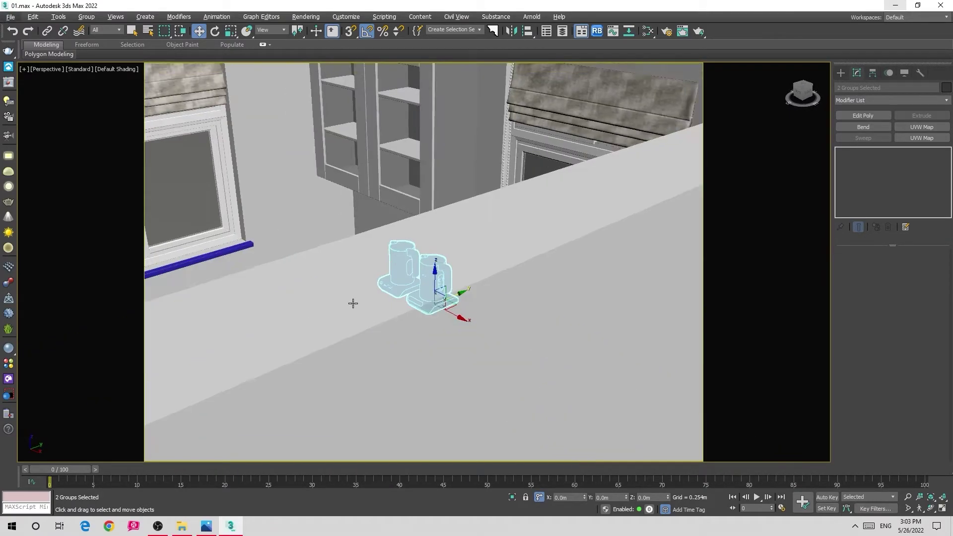
key("shift+z")
key("shift+z")
key("shift+z")
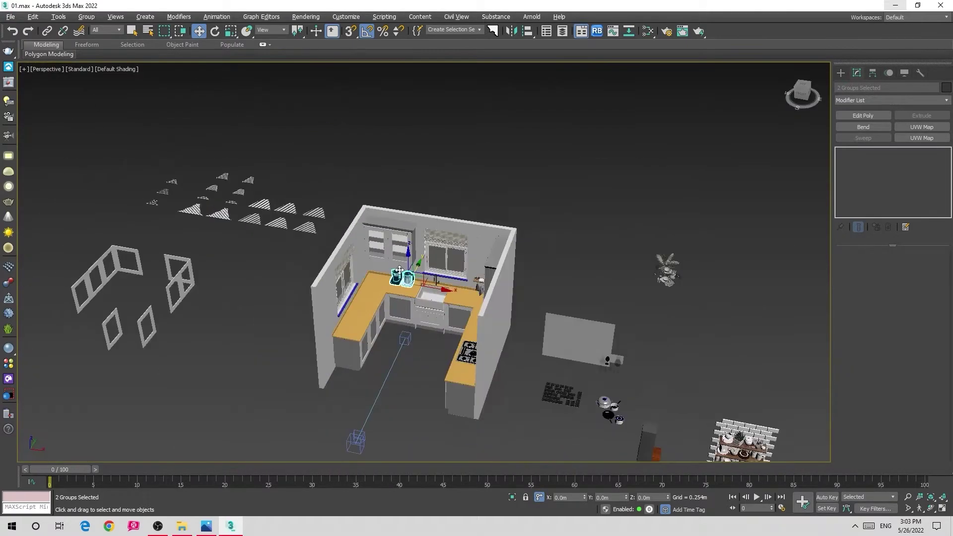
key("shift+z")
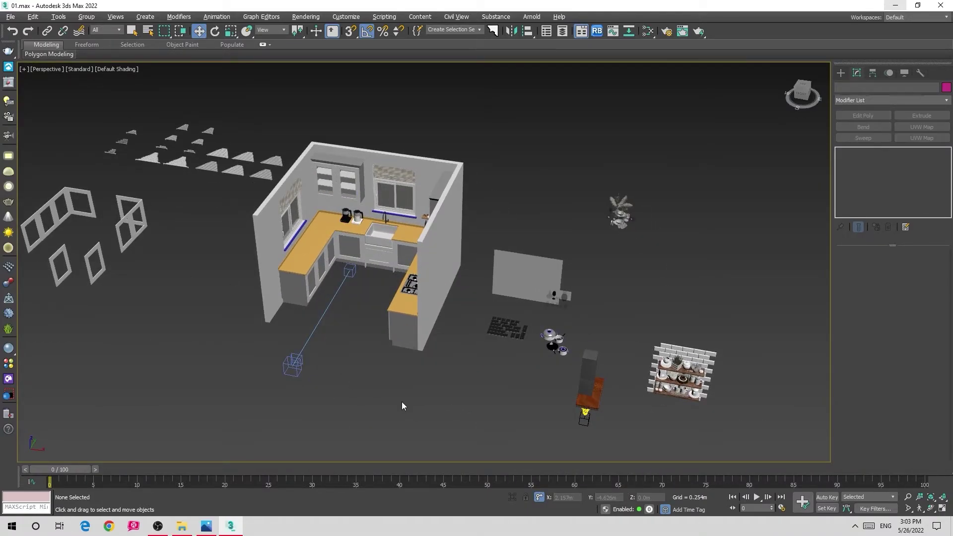
Select the decor group outside the room, zoom to it, and switch to Top view
key("ctrl+z")
key("z")
key("t")
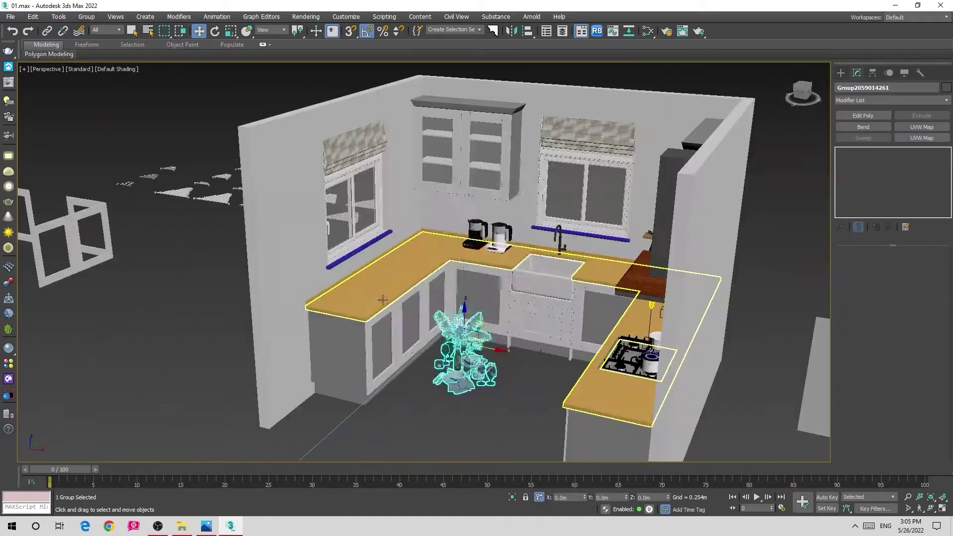
Zoom in and view the kitchen through the render camera
scroll(342, 261, "up", 5)
scroll(343, 260, "up", 5)
scroll(358, 219, "up", 5)
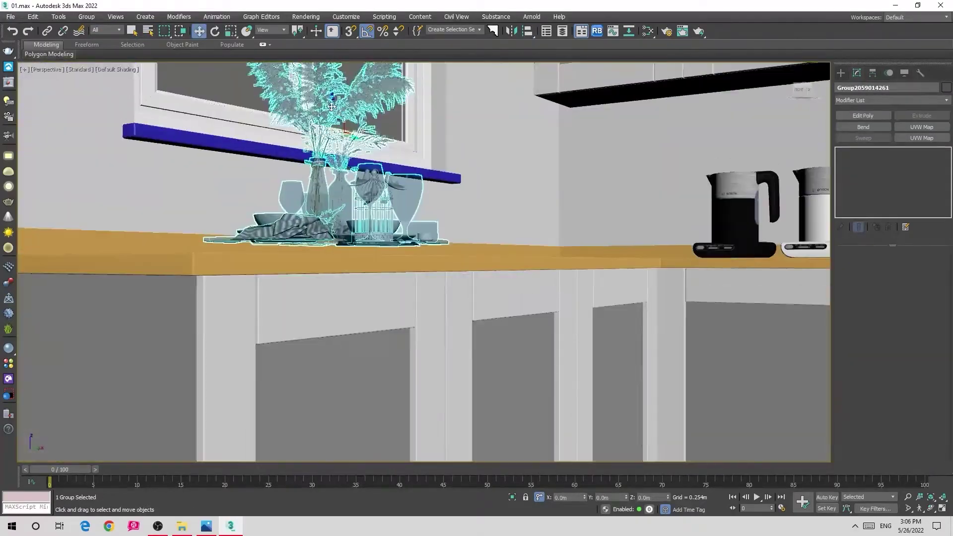
scroll(371, 175, "up", 5)
key("c")
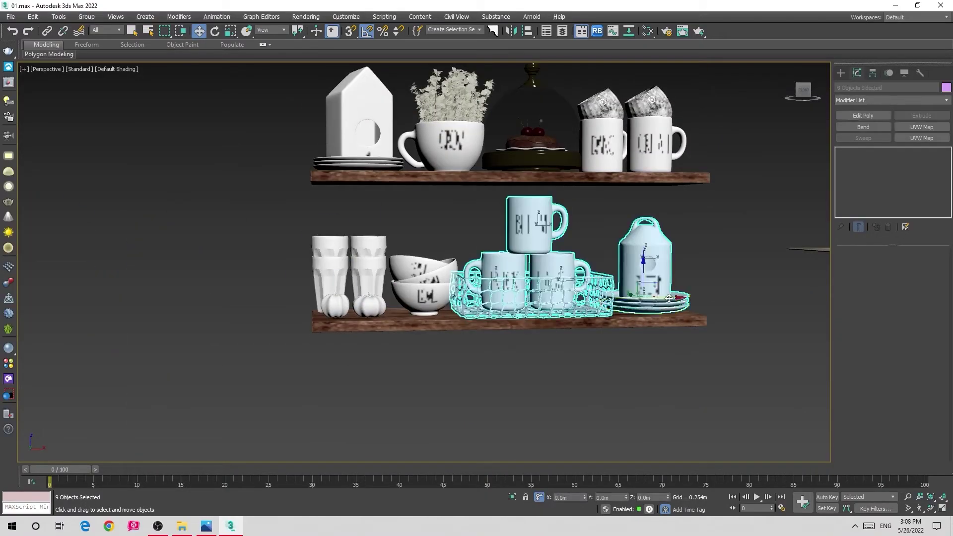
Frame the selected cups, check the reference photo, and orbit to a front kitchen view
key("z")
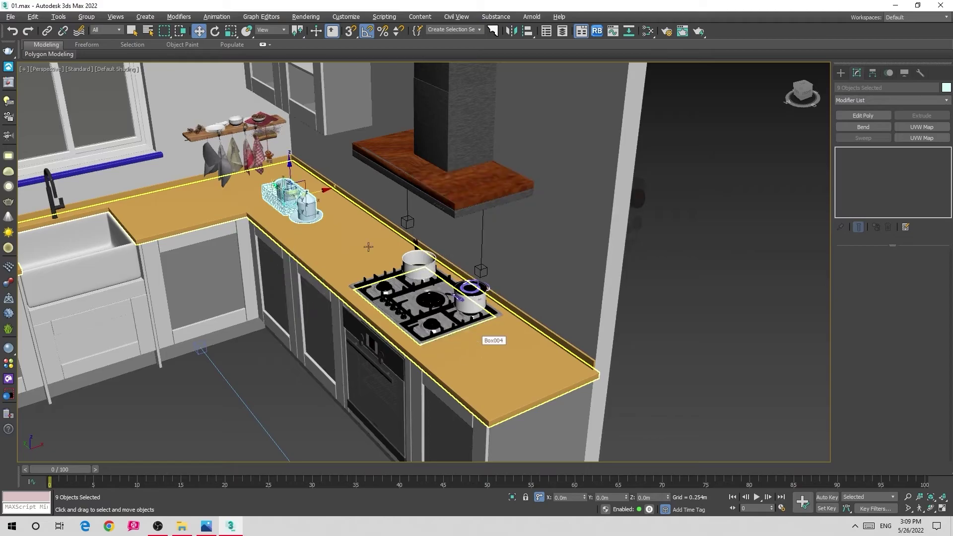
key("w")
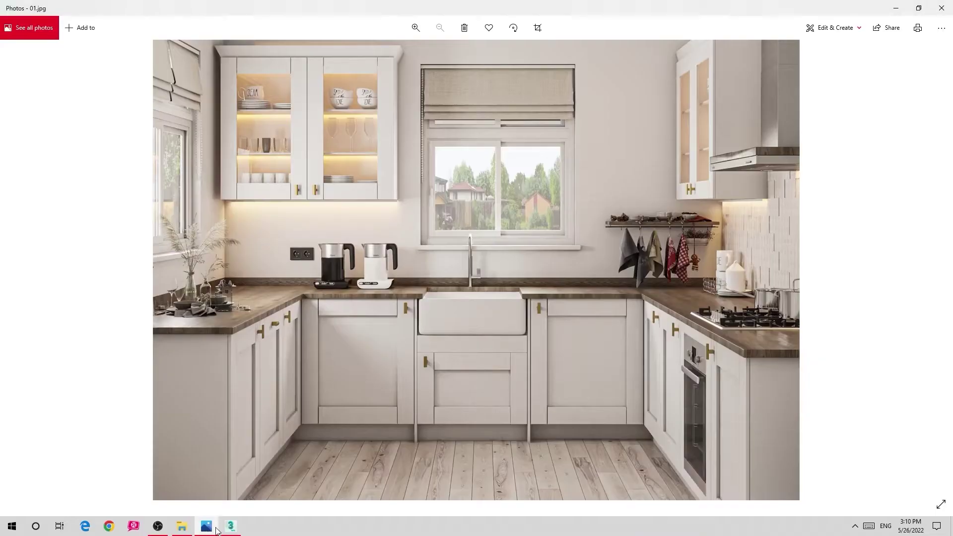
left_click(230, 526)
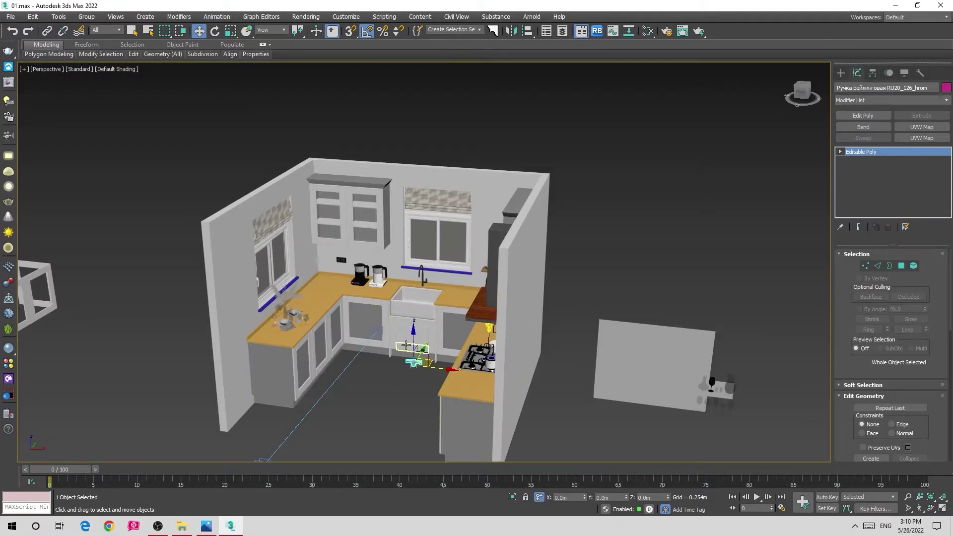
mouse_move(400, 327)
middle_mouse_down("alt")
mouse_move(342, 313)
mouse_move(548, 323)
middle_mouse_up("alt")
scroll(350, 309, "down", 4)
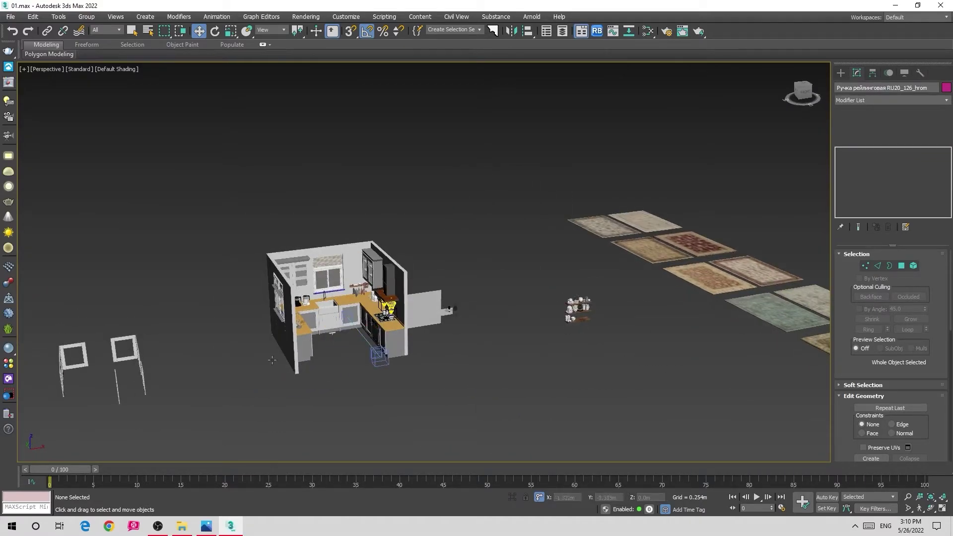
scroll(391, 303, "up", 5)
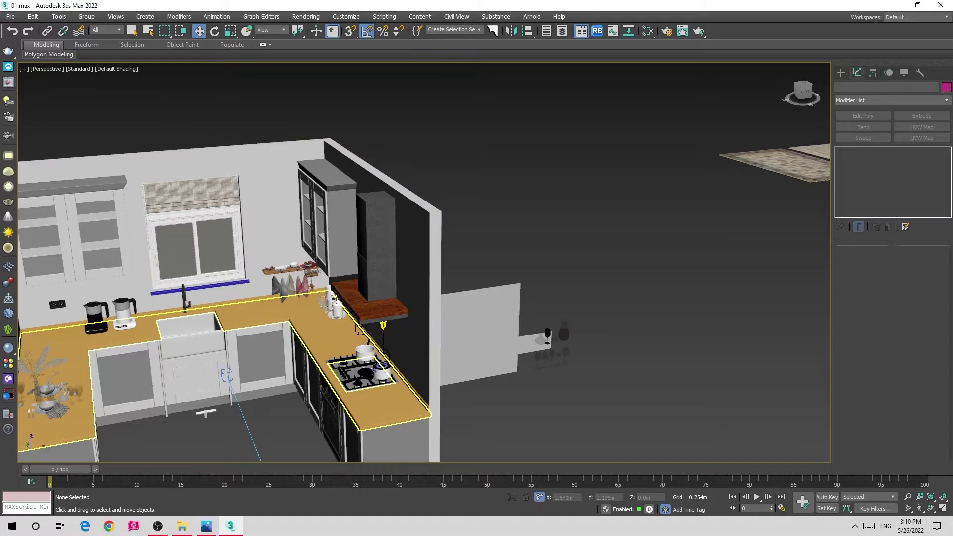
Select the bar handle, toggle Alt+Q isolation to inspect it, then bring back the 01.jpg reference
scroll(335, 298, "down", 3)
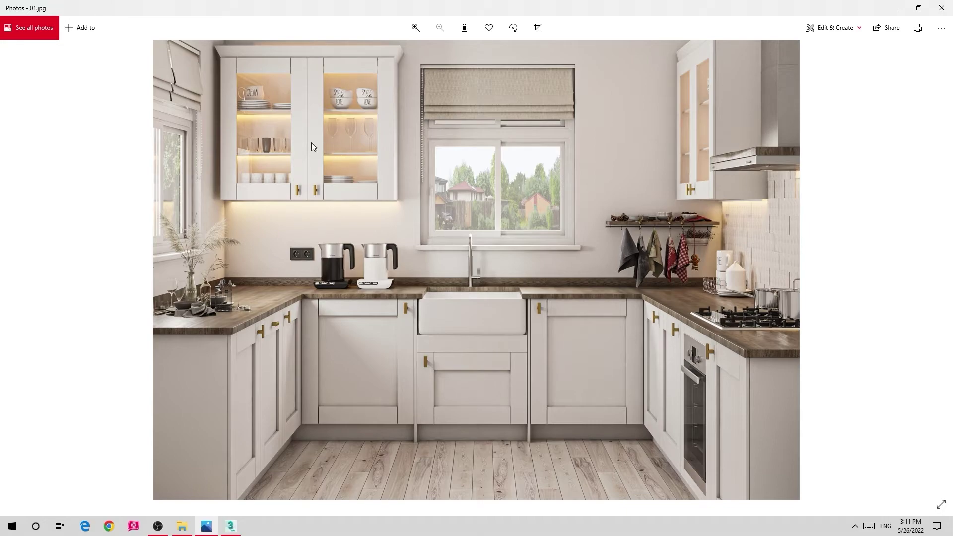
left_click(206, 531)
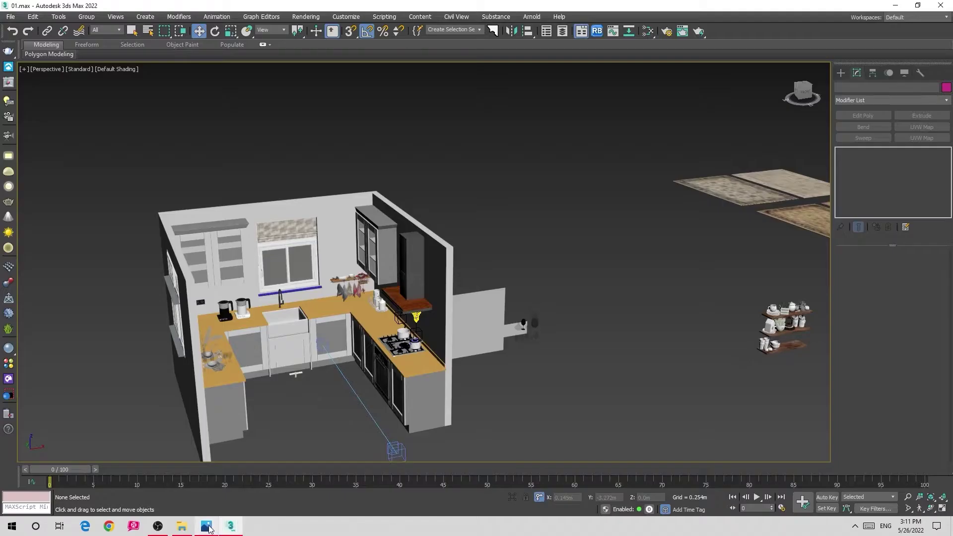
scroll(461, 319, "down", 2)
left_click(338, 355)
key("alt+q")
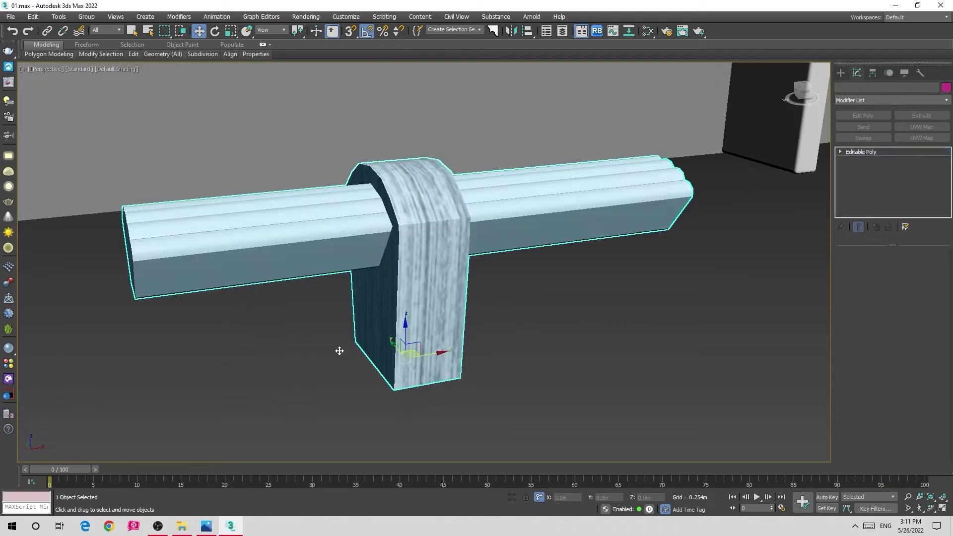
key("alt+q")
left_click(206, 525)
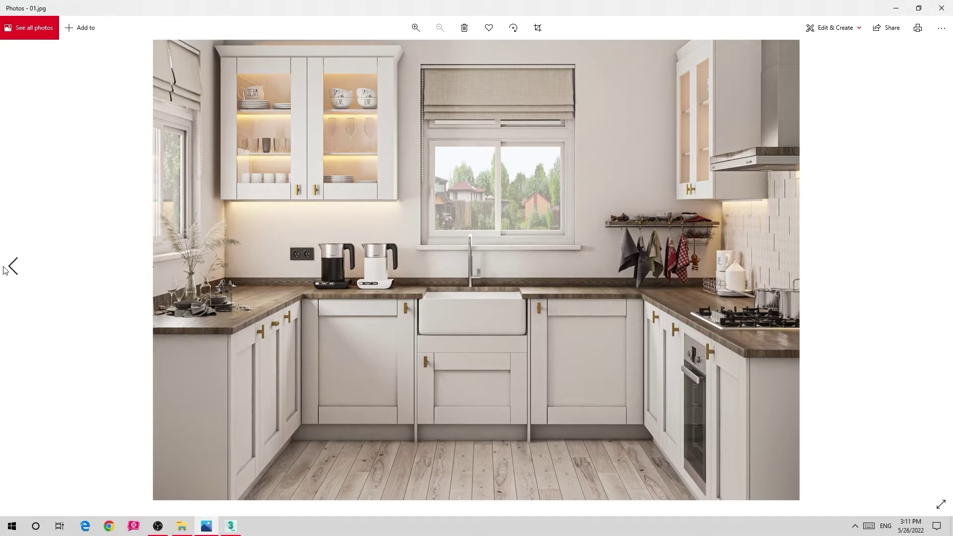
Page through reference images 02.jpg, 04.jpg and 03.jpg, then step back toward 01.jpg
left_click(5, 270)
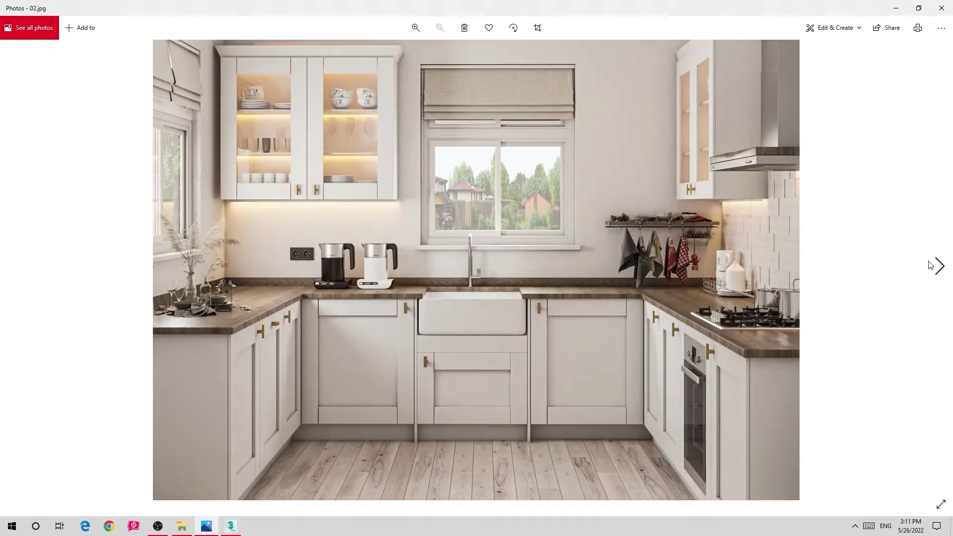
left_click(932, 266)
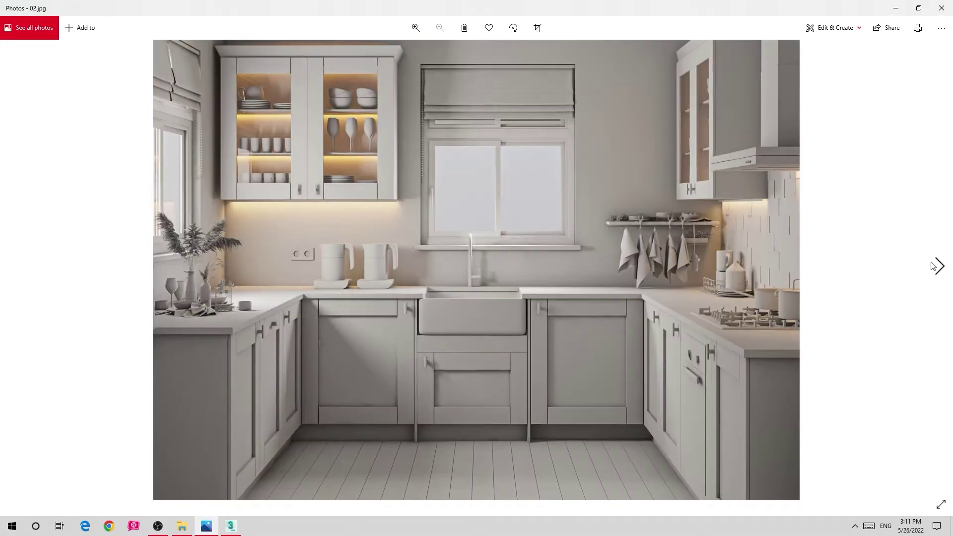
left_click(931, 265)
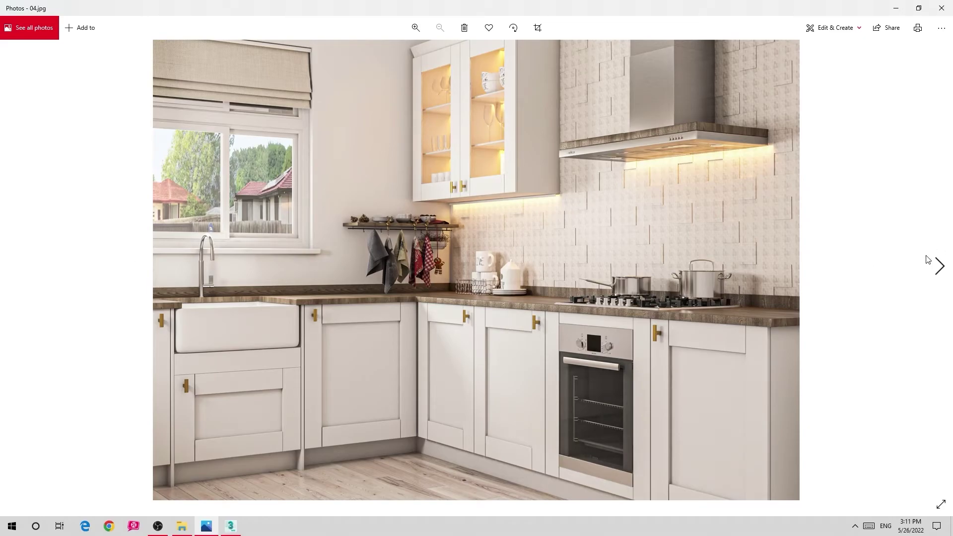
left_click(19, 270)
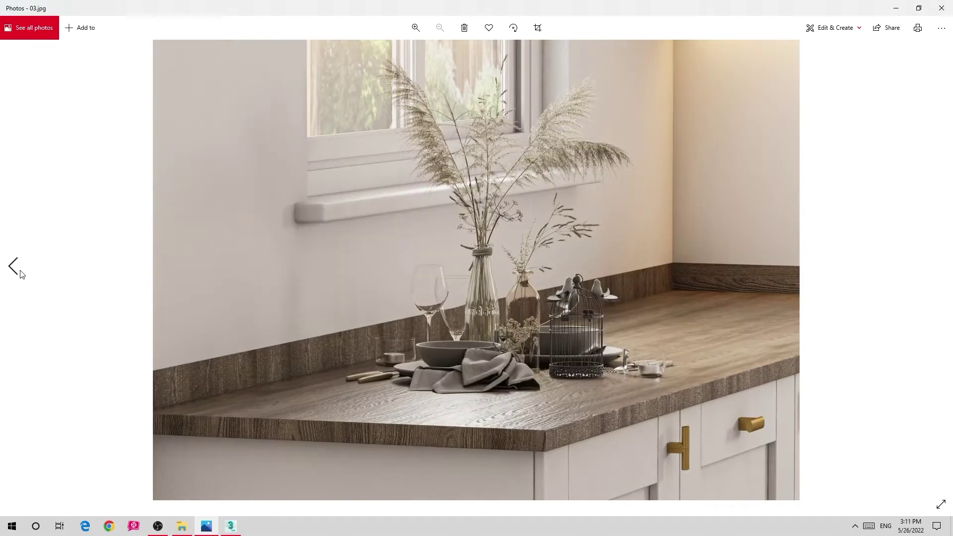
Rotate the handle upright like a door pull
left_click(230, 526)
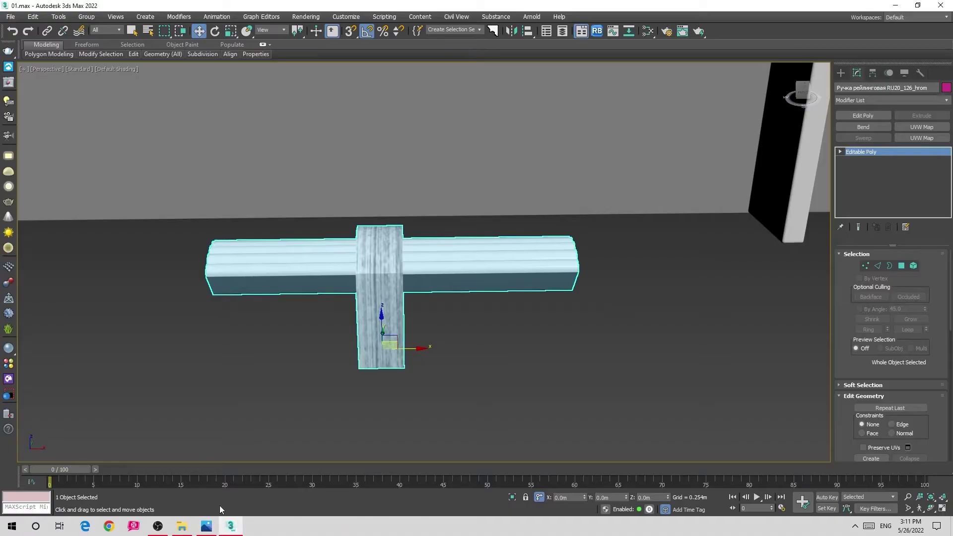
middle_click_drag(397, 317, 483, 341, "alt")
scroll(414, 325, "down", 5)
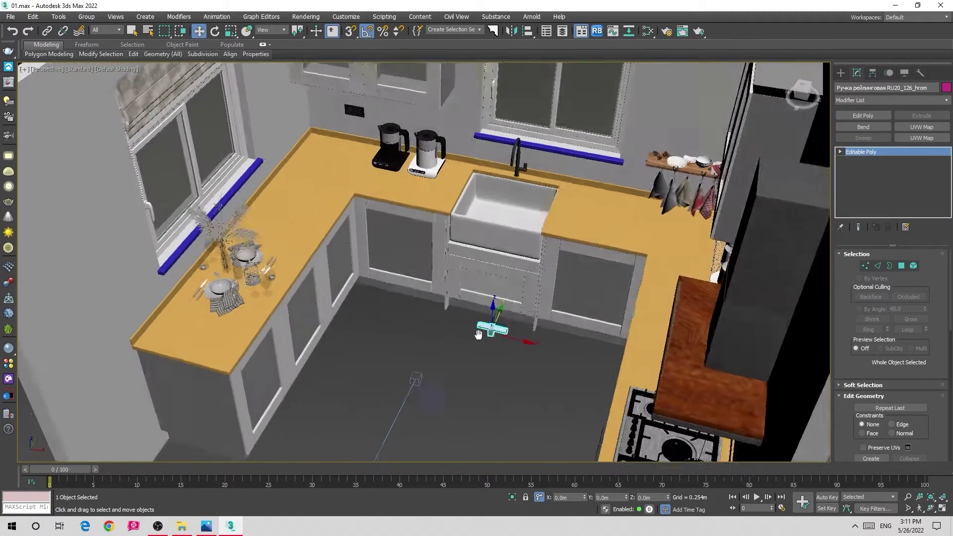
key("e")
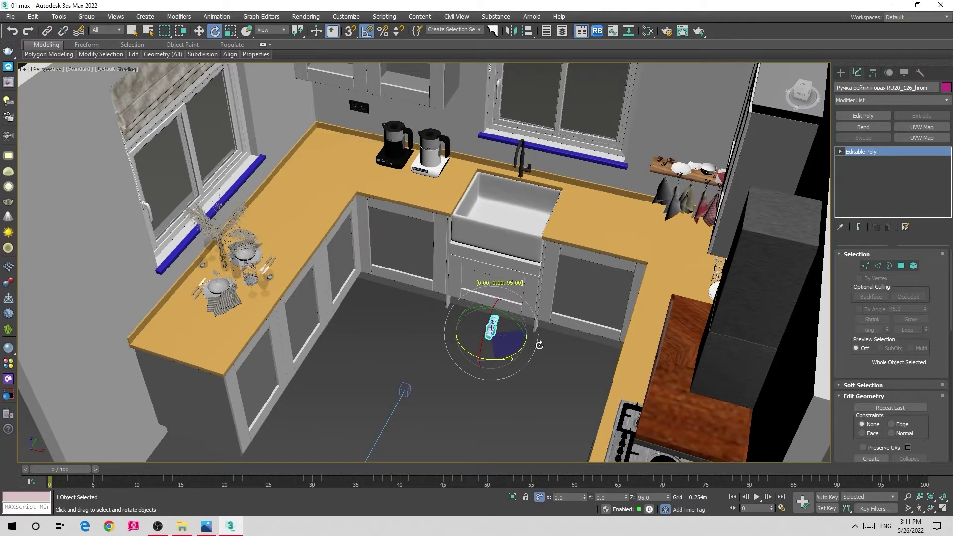
left_click(206, 526)
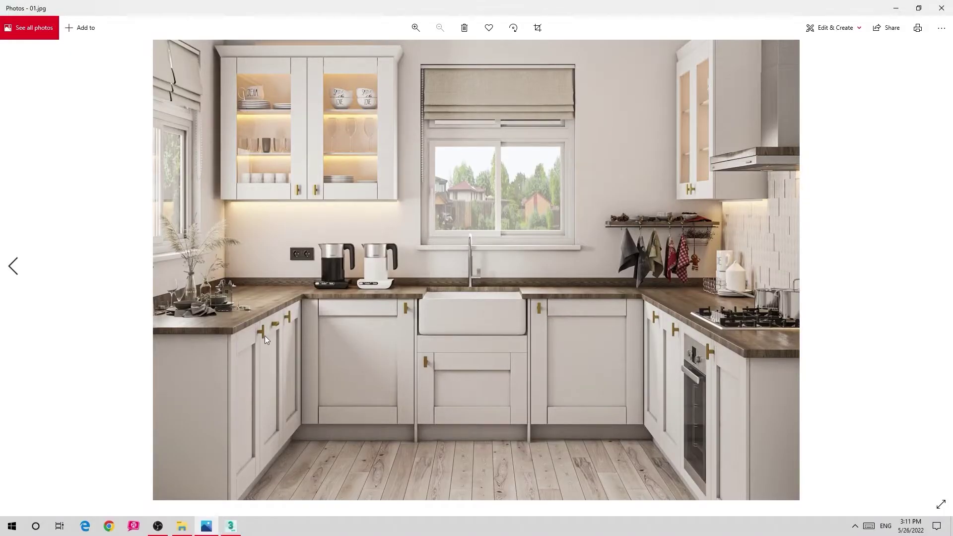
left_click(199, 532)
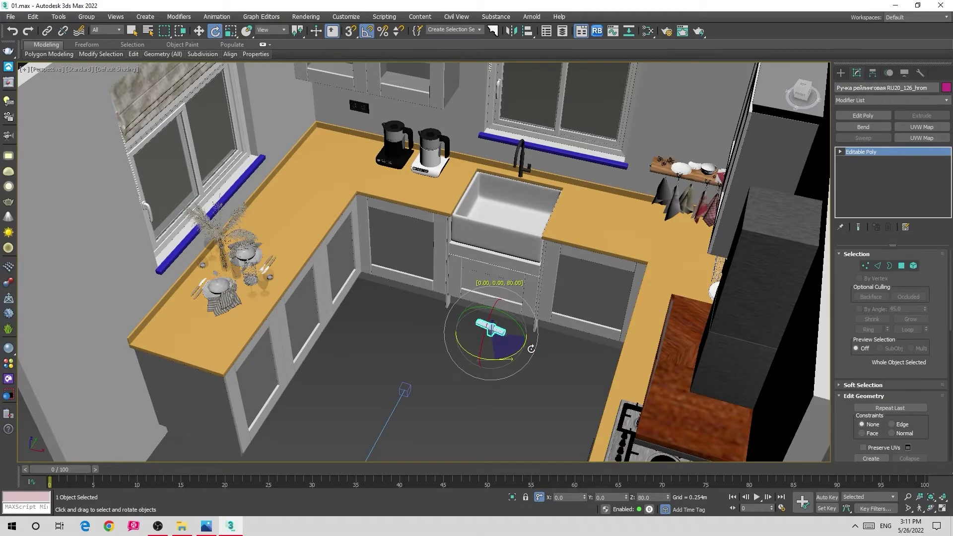
key("e")
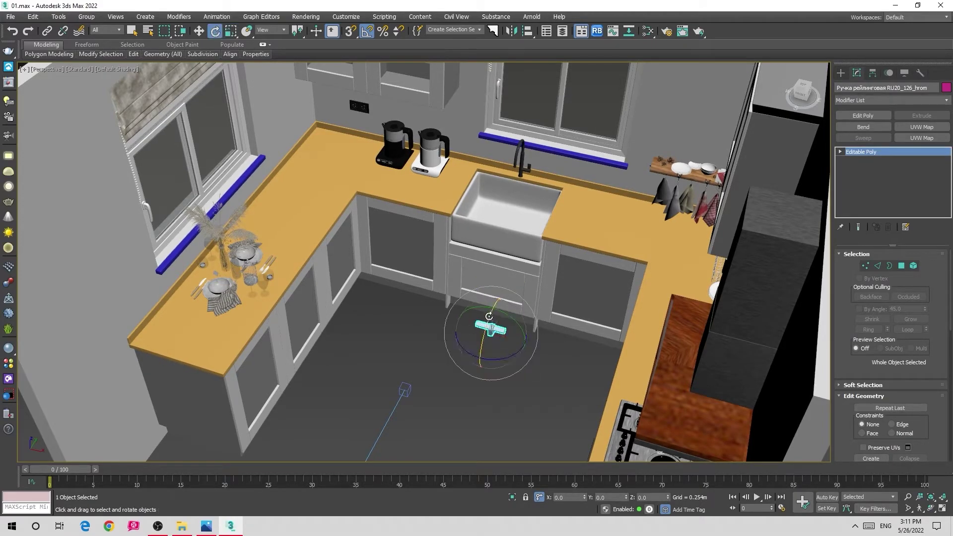
left_click_drag(495, 310, 520, 318)
Move the handle to the left cabinets and lift it onto the cabinet stile
key("w")
middle_click_drag(519, 324, 510, 337, "alt")
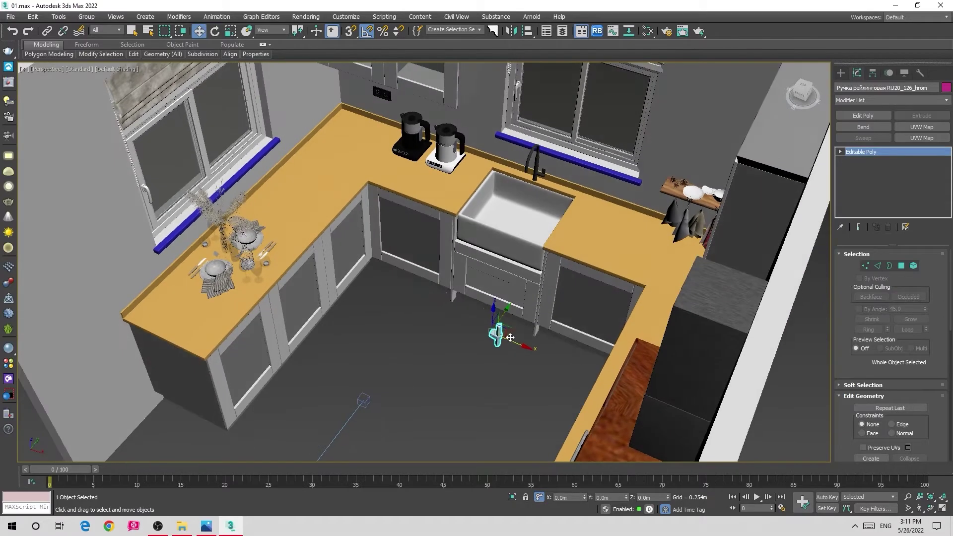
left_click_drag(510, 334, 316, 357)
middle_click_drag(315, 357, 377, 362, "alt")
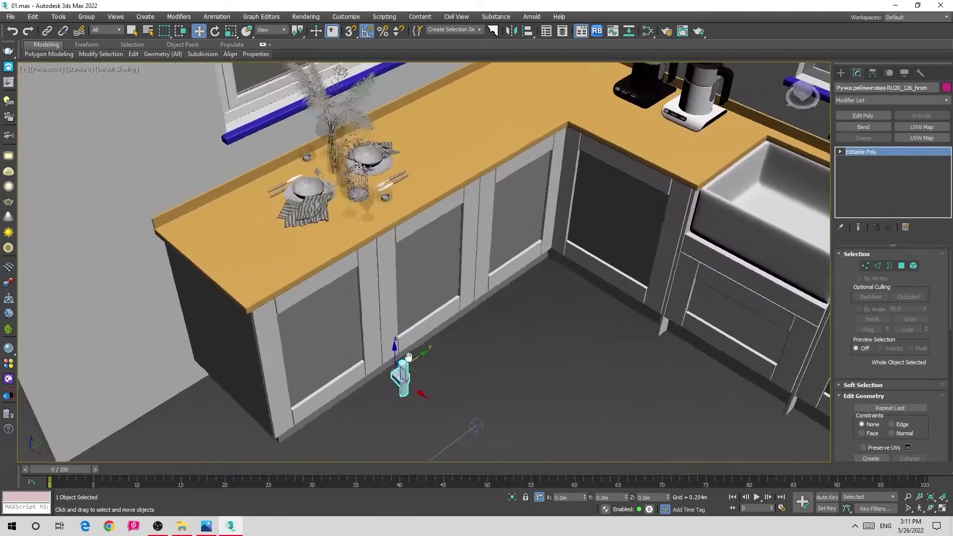
scroll(417, 362, "up", 5)
left_click_drag(417, 362, 415, 339)
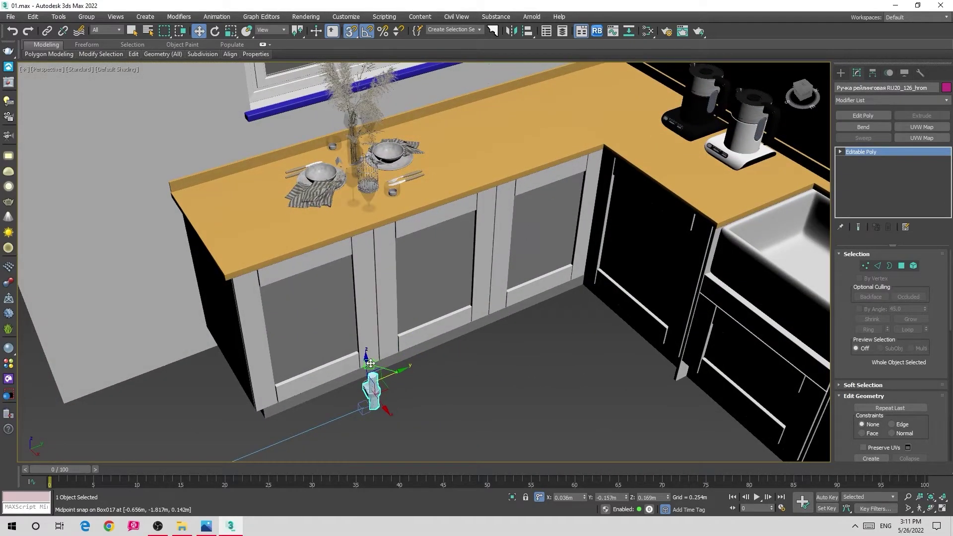
left_click_drag(371, 364, 331, 278)
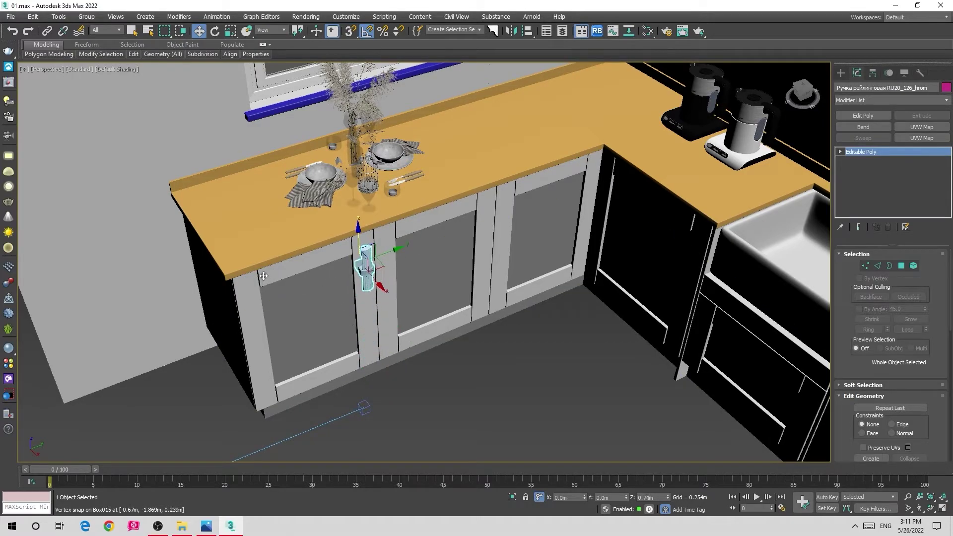
Scale the handle down to 52% and compare it with the reference photo
key("r")
middle_click_drag(367, 233, 382, 214, "alt")
scroll(384, 210, "up", 5)
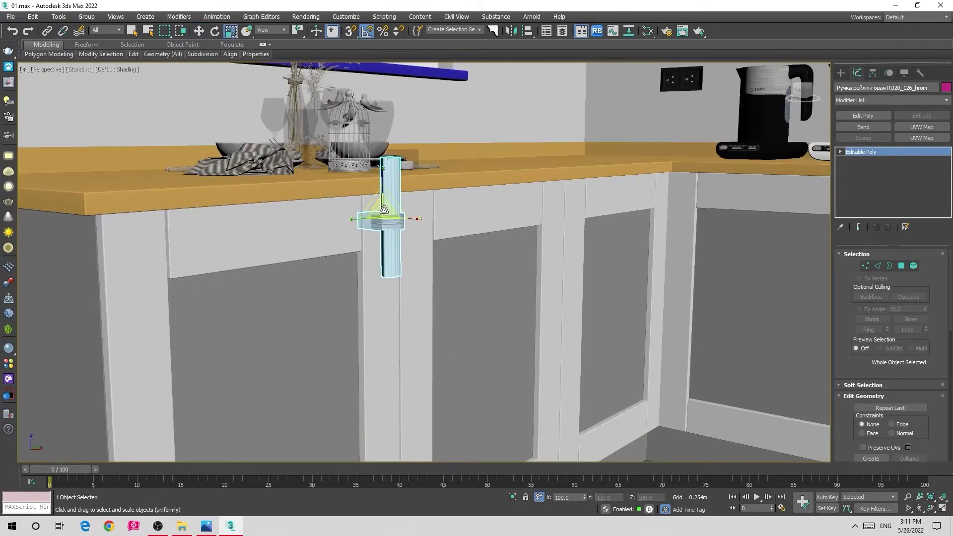
left_click_drag(384, 210, 373, 258)
left_click(210, 529)
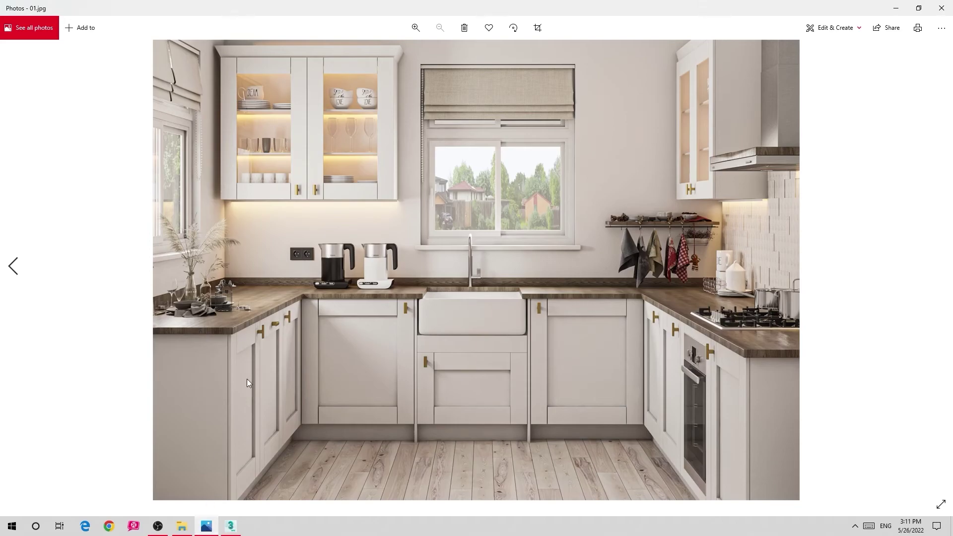
left_click(194, 530)
left_click(230, 525)
Nudge the handle along X to centre it on the stile
middle_click_drag(377, 238, 392, 213, "alt")
scroll(383, 222, "up", 3)
key("w")
scroll(392, 213, "up", 3)
mouse_move(394, 218)
left_mouse_down()
mouse_move(414, 218)
mouse_move(394, 217)
left_mouse_up()
middle_click_drag(394, 216, 366, 258, "alt")
scroll(402, 257, "down", 3)
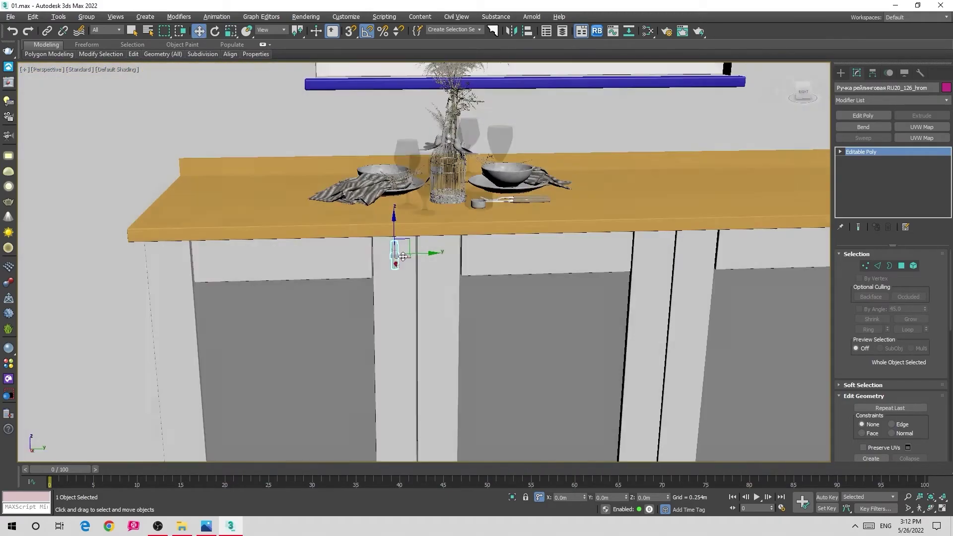
scroll(402, 257, "down", 5)
left_click(207, 526)
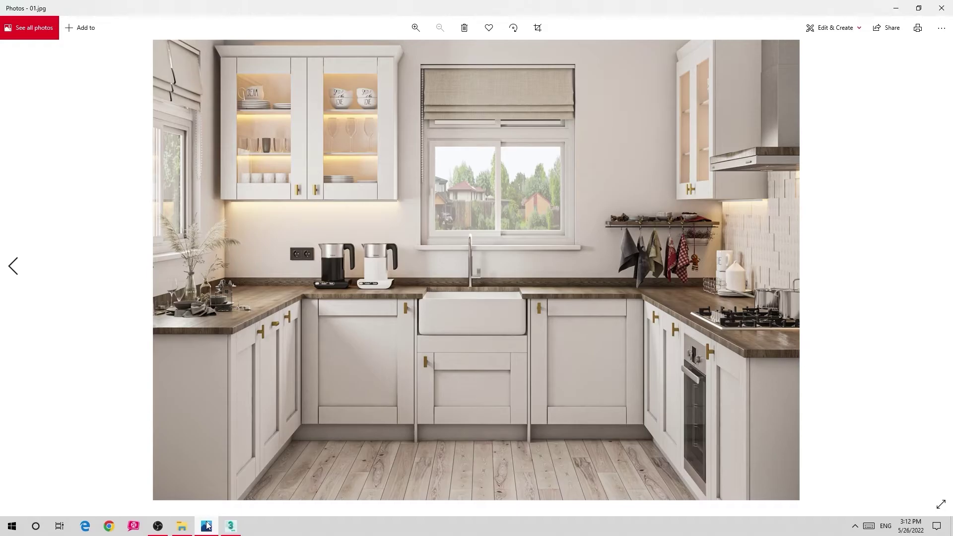
left_click(206, 525)
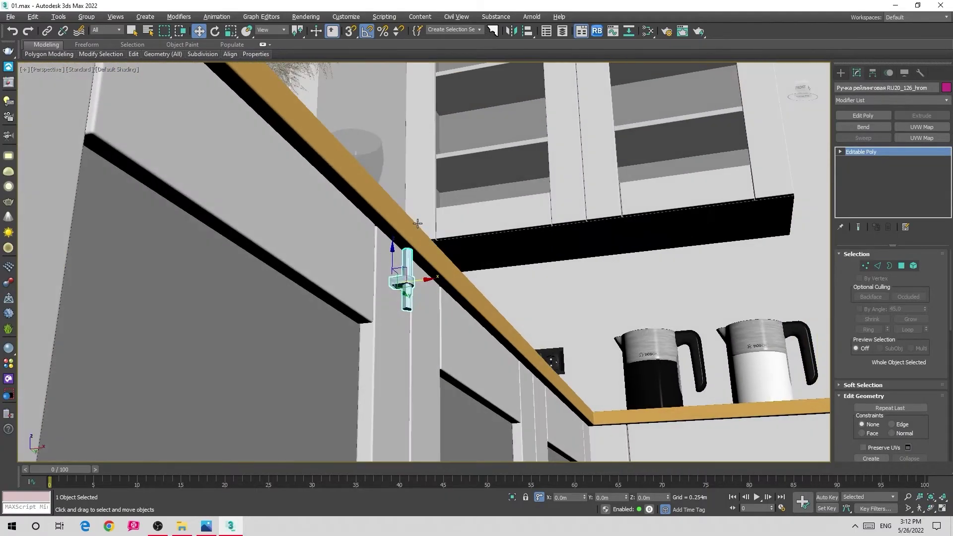
Shift the handle slightly along Y after checking it against the photo
middle_click_drag(404, 239, 332, 244, "alt")
scroll(397, 251, "up", 3)
mouse_move(398, 252)
middle_mouse_down("alt")
mouse_move(391, 268)
mouse_move(397, 258)
middle_mouse_up("alt")
left_click(207, 526)
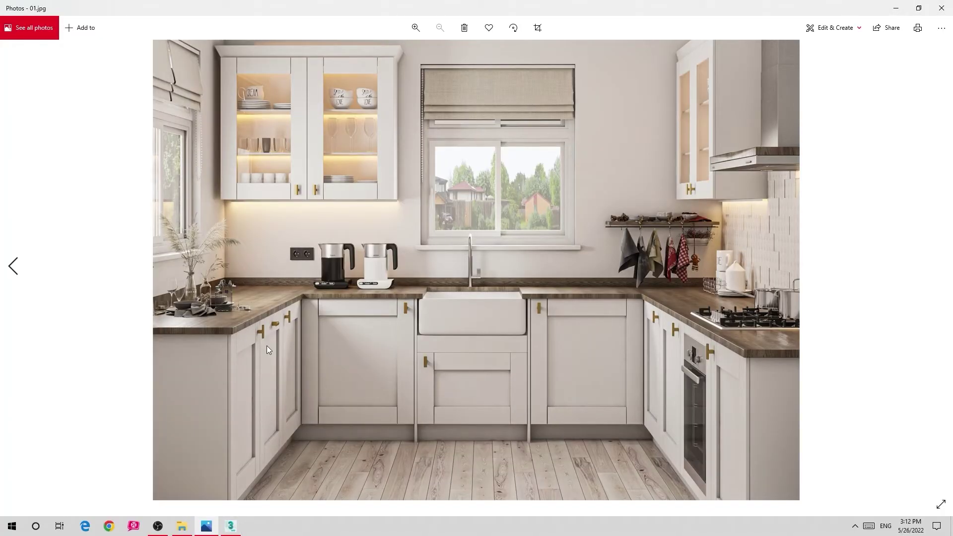
left_click(207, 525)
left_click_drag(434, 270, 444, 262)
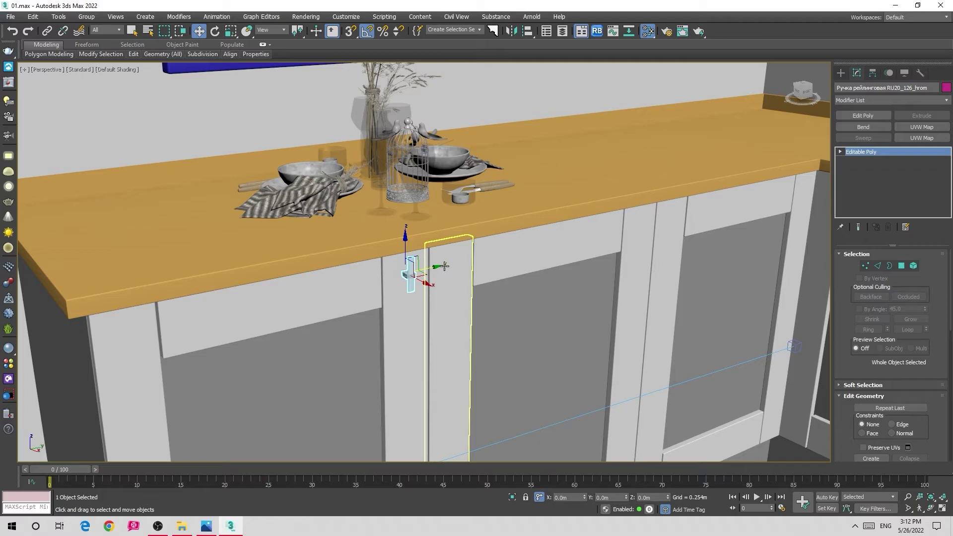
Make a copy of the handle rotated -85° on X
key("m")
left_click(768, 232)
middle_click_drag(489, 273, 417, 276)
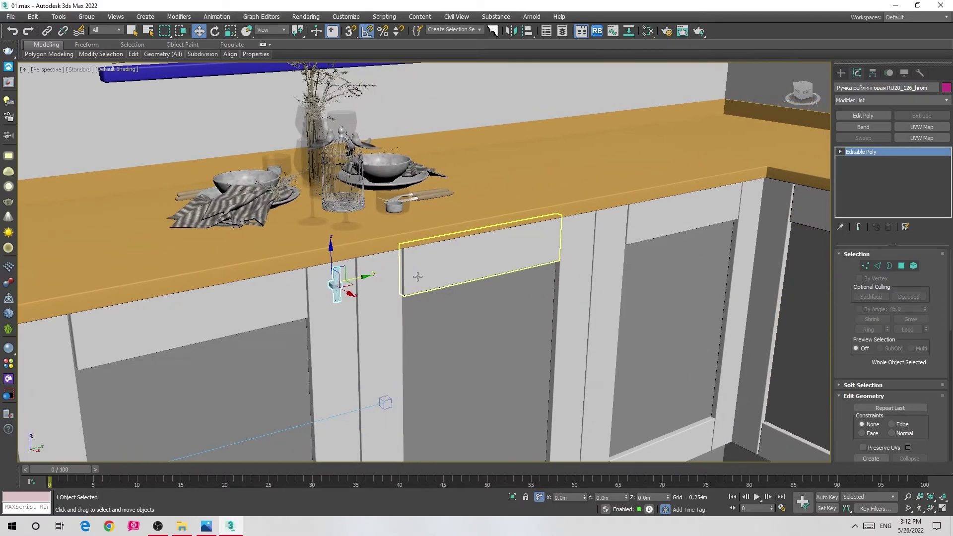
left_click(203, 531)
left_click(203, 530)
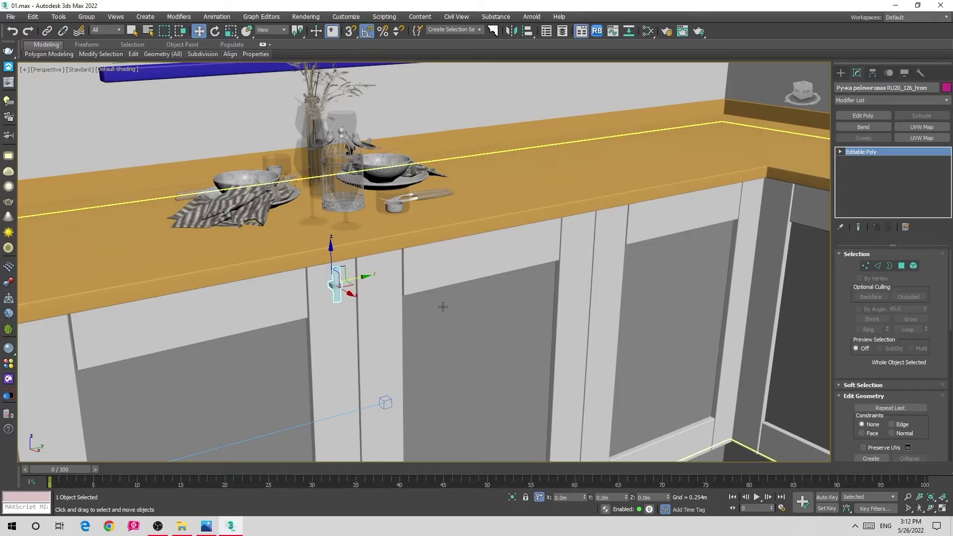
left_click_drag(200, 262, 266, 254, "shift")
Confirm the rotated copy as an instance and place the horizontal handle on the drawer rail
left_click(466, 309)
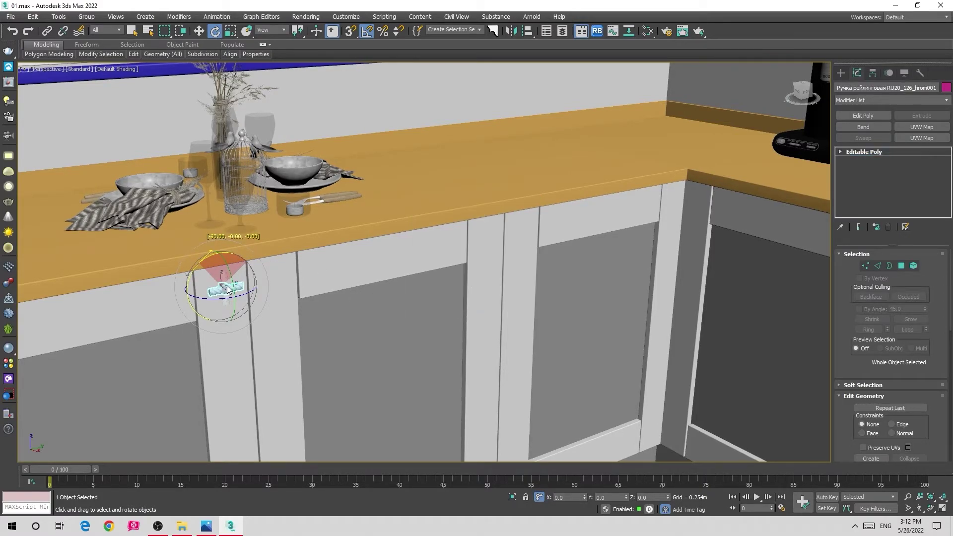
key("w")
left_click_drag(355, 277, 385, 277, "shift")
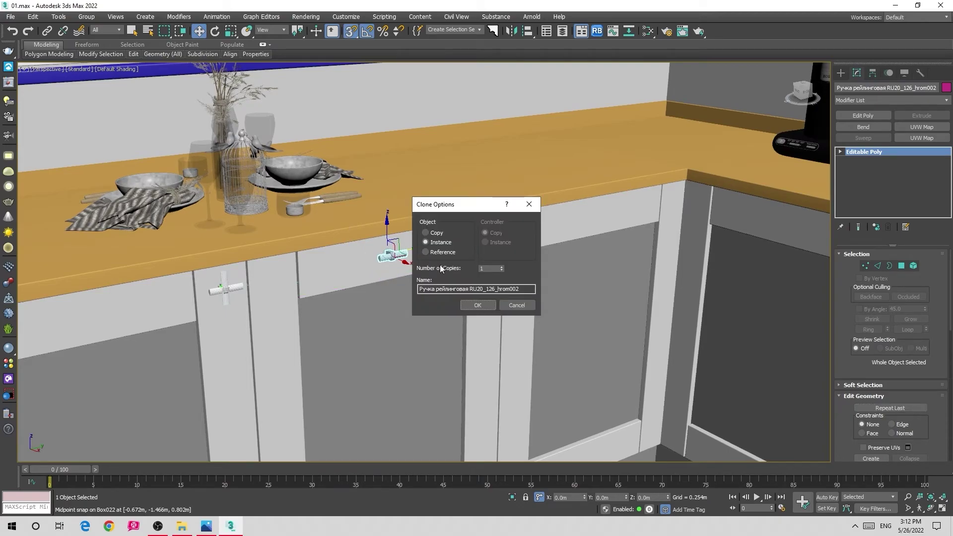
left_click(477, 305)
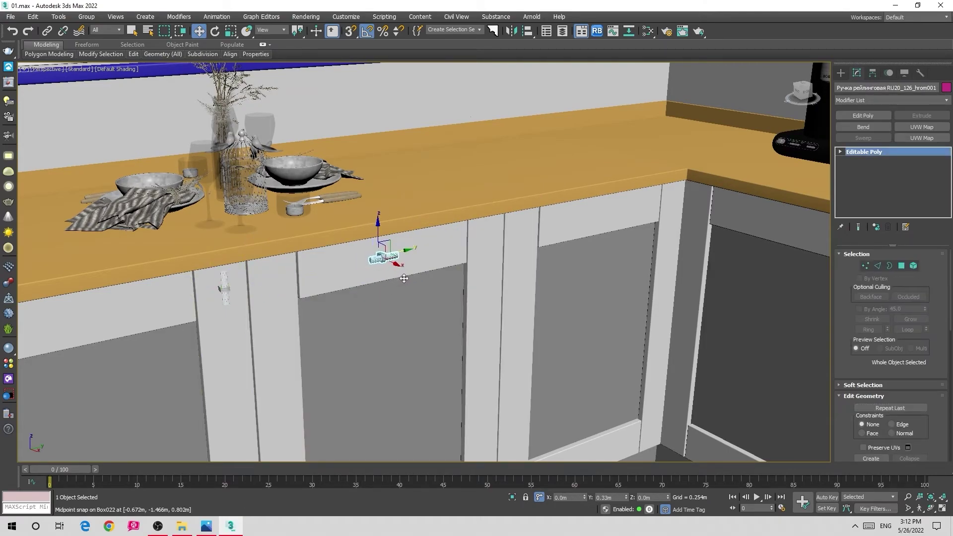
left_click_drag(404, 278, 392, 281)
Orbit around the corner cabinets and select the handle on the cabinet door
scroll(392, 281, "down", 3)
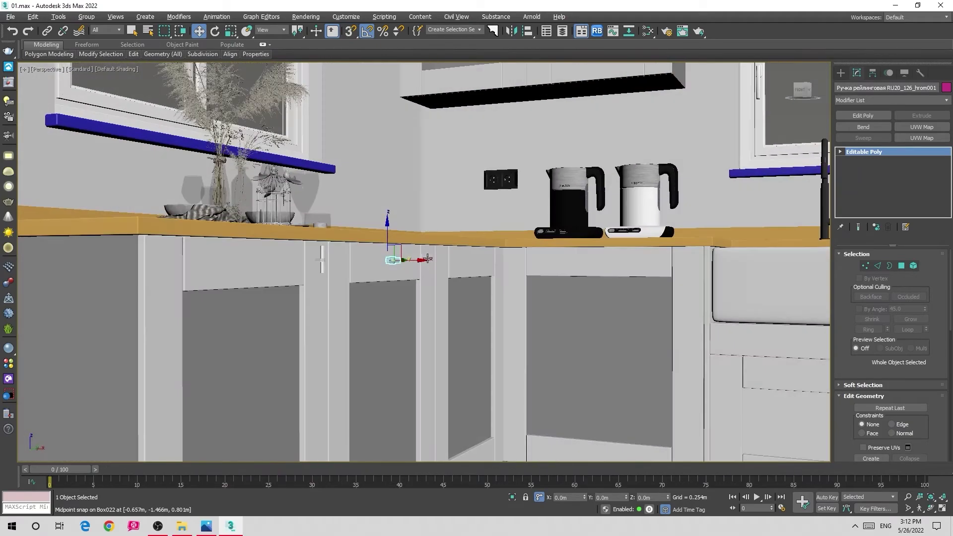
middle_click_drag(393, 281, 479, 419, "alt")
left_click(479, 419)
middle_click_drag(548, 225, 234, 238, "alt")
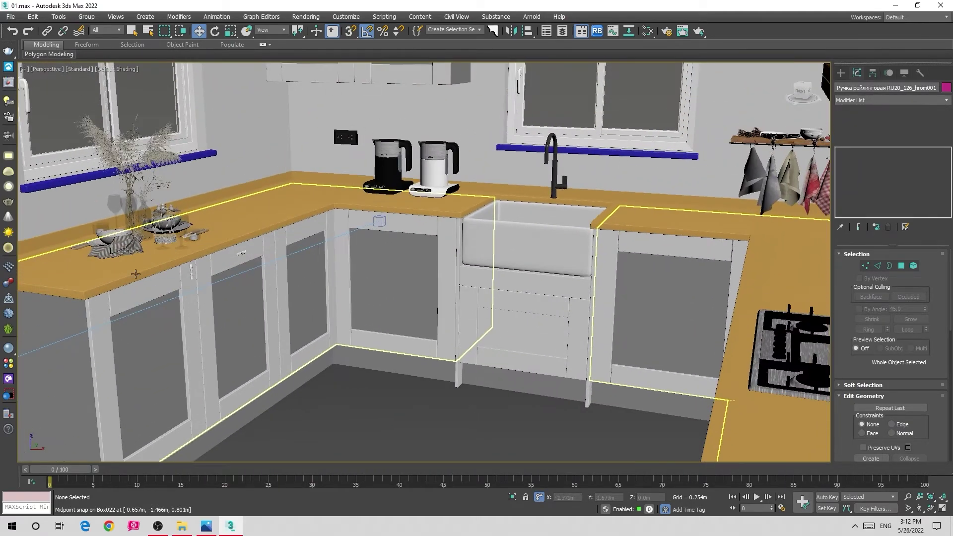
scroll(335, 218, "up", 3)
scroll(335, 217, "up", 3)
scroll(277, 216, "up", 3)
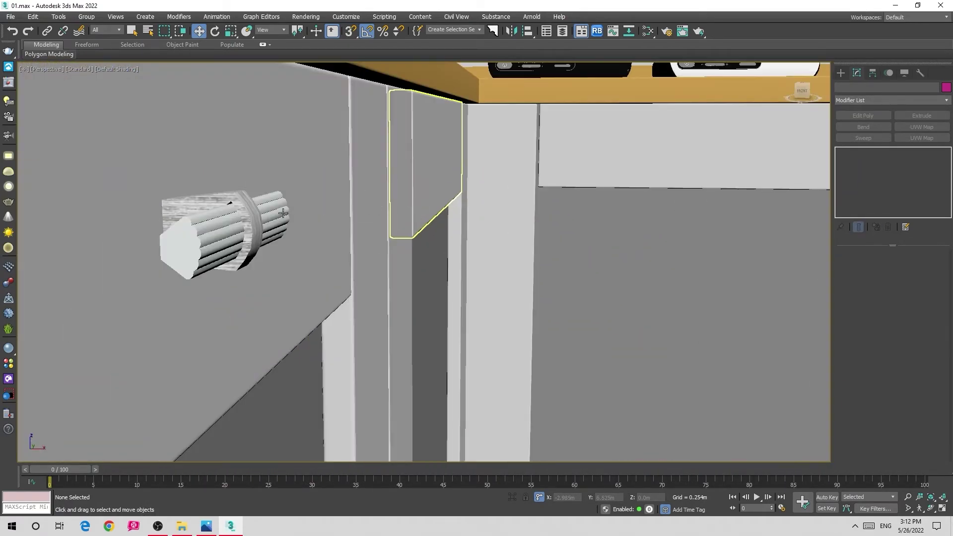
left_click(268, 218)
scroll(267, 234, "down", 3)
scroll(273, 299, "down", 5)
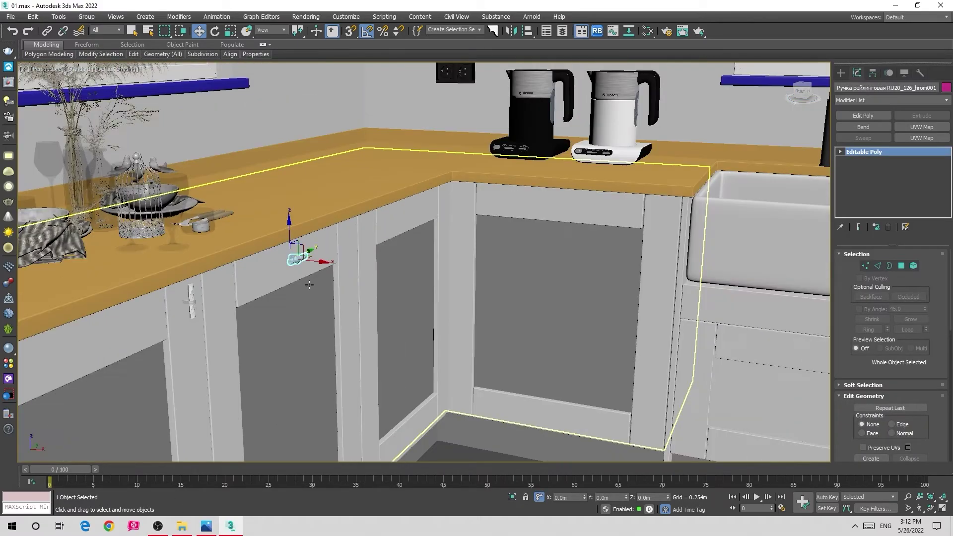
scroll(297, 253, "up", 2)
With snapping on, instance the handle onto the next door's stile
key("s")
mouse_move(298, 253)
left_mouse_down()
mouse_move(156, 268)
mouse_move(412, 190)
left_mouse_up()
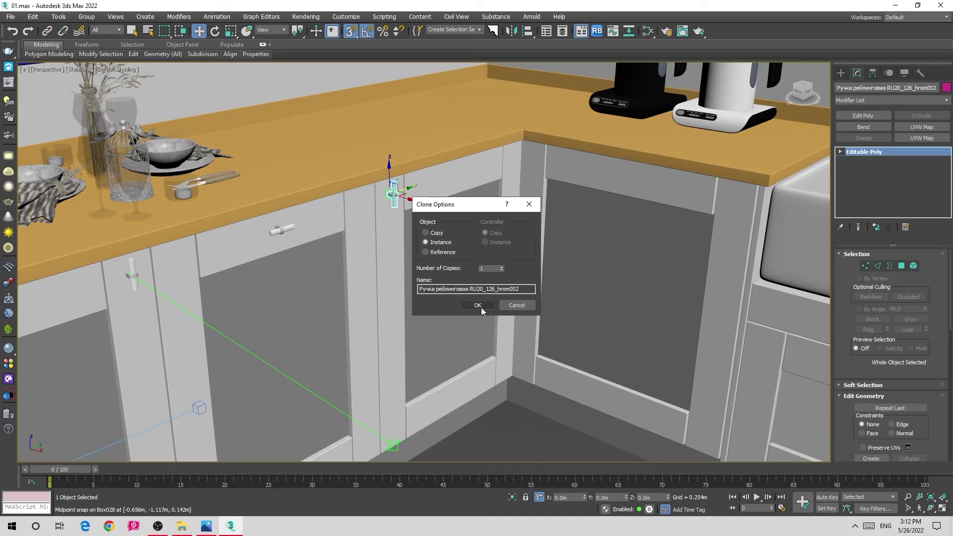
left_click(477, 305)
left_click(188, 524)
left_click(207, 527)
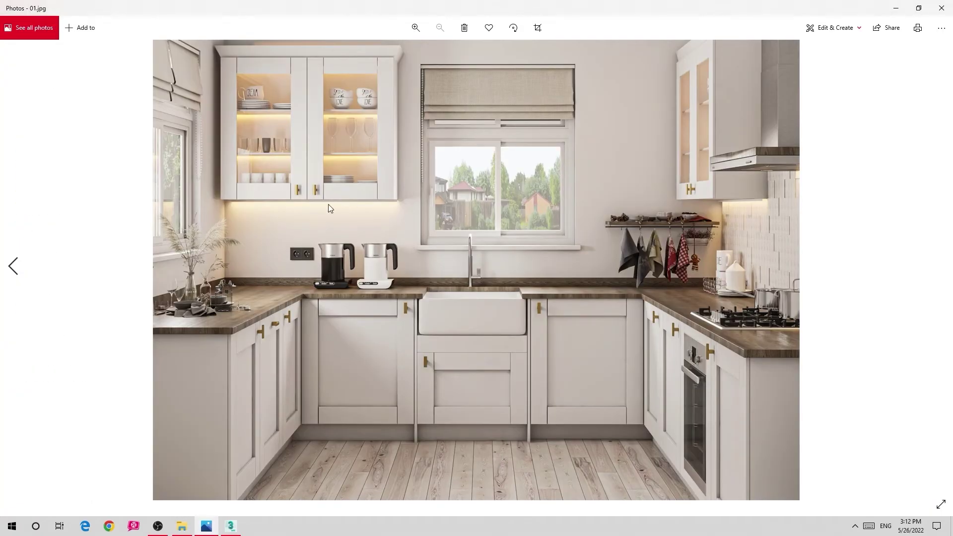
left_click(214, 530)
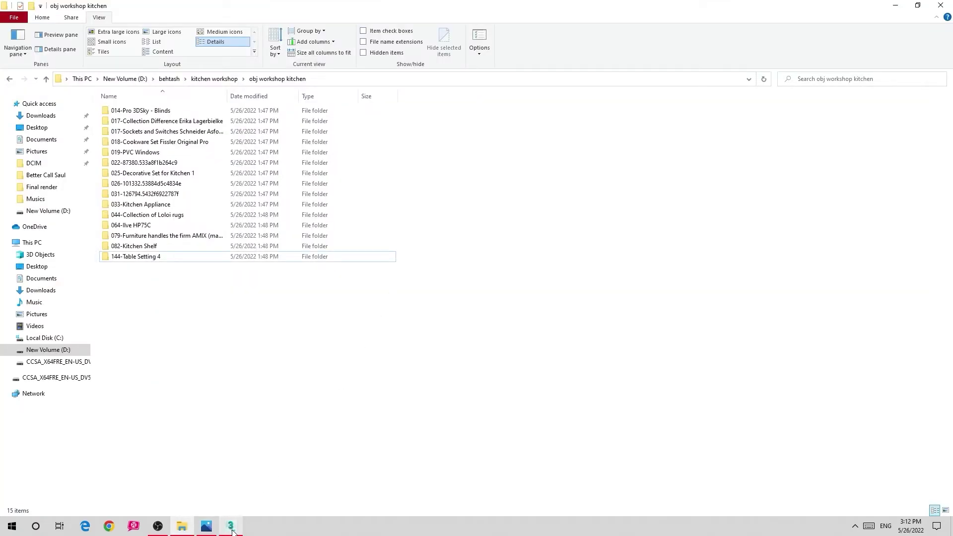
left_click(231, 526)
Move the handle onto the sink-side cabinet edge
middle_click_drag(397, 198, 328, 223)
key("w")
left_click_drag(332, 222, 617, 213)
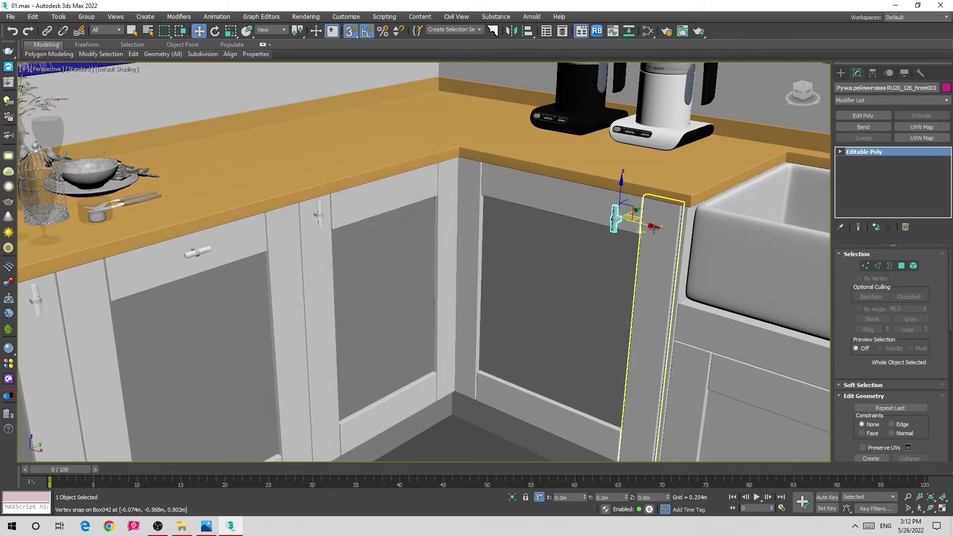
scroll(618, 199, "up", 3)
scroll(610, 184, "up", 3)
scroll(632, 122, "up", 5)
scroll(633, 121, "down", 10)
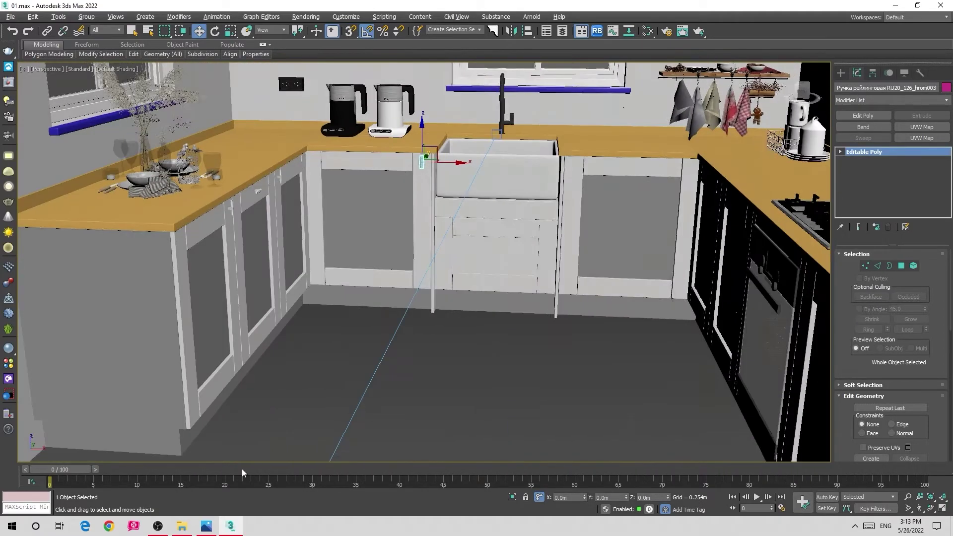
key("e")
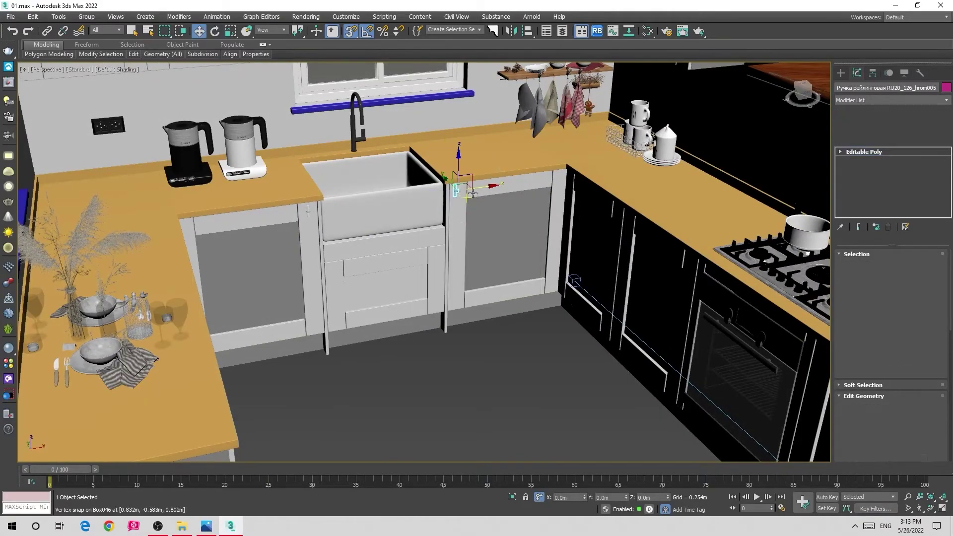
scroll(500, 212, "up", 5)
left_click(206, 526)
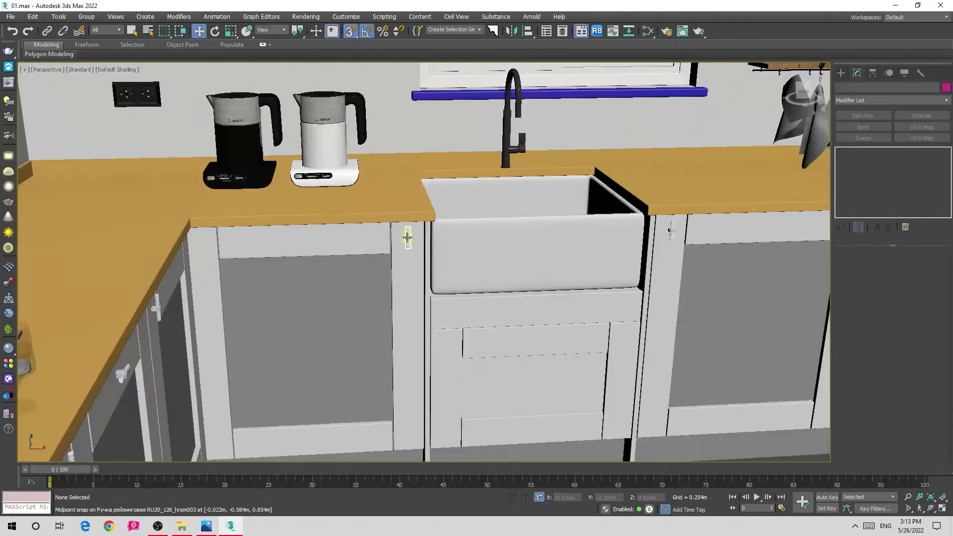
Instance another handle copy onto the next cabinet door
left_click_drag(406, 237, 366, 200)
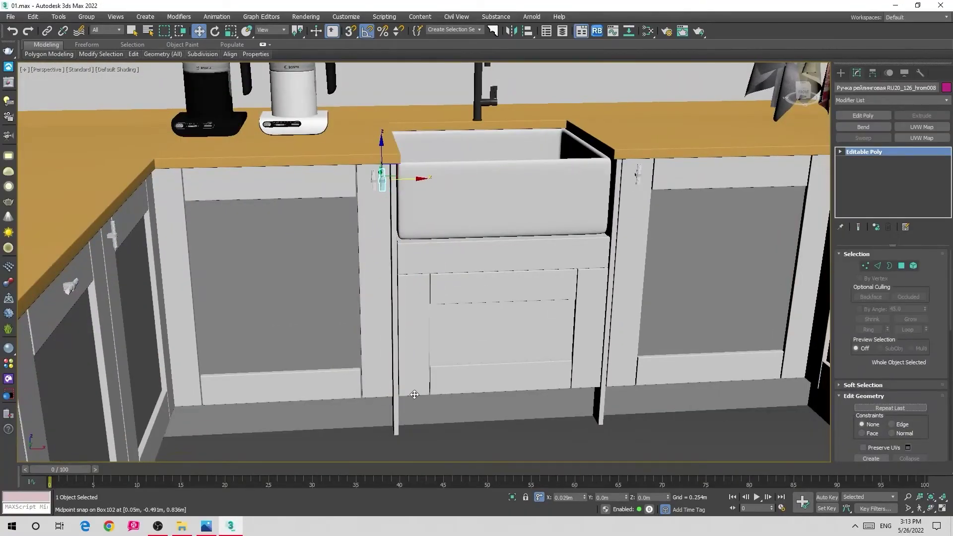
scroll(397, 213, "down", 5)
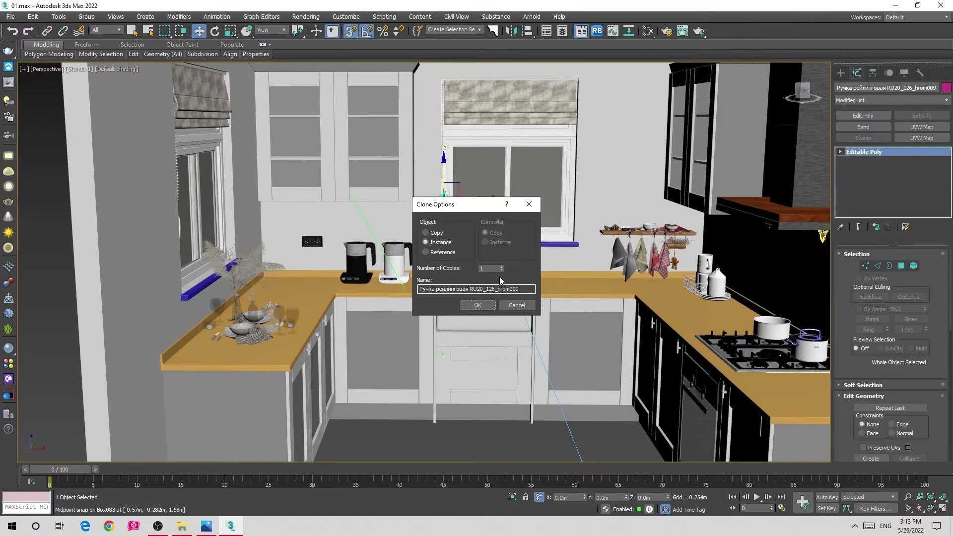
left_click(486, 304)
scroll(377, 209, "up", 3)
scroll(377, 199, "up", 4)
scroll(390, 178, "up", 4)
scroll(391, 178, "down", 4)
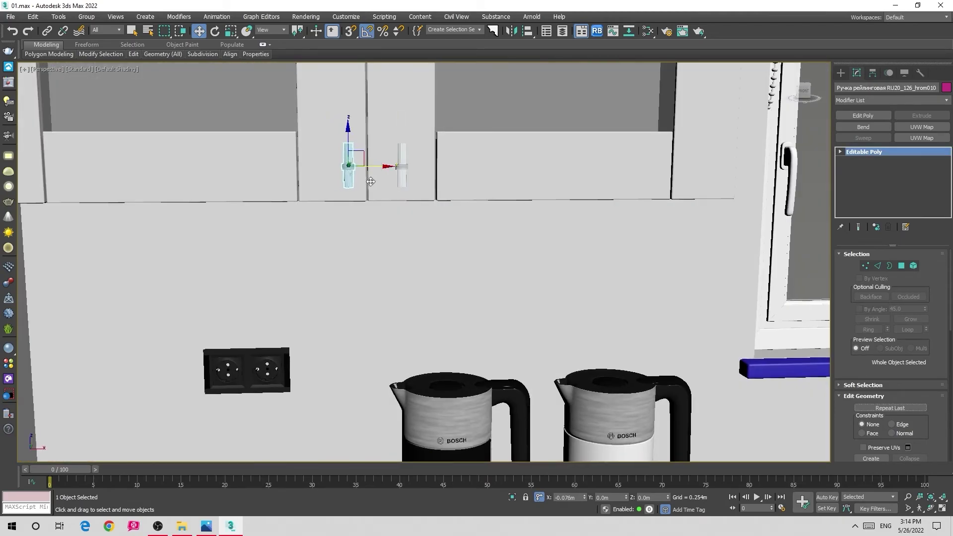
scroll(390, 178, "down", 3)
scroll(390, 178, "down", 3)
From an overhead view, copy a handle onto an upper cabinet door
middle_click_drag(391, 178, 266, 284, "alt")
scroll(501, 268, "up", 4)
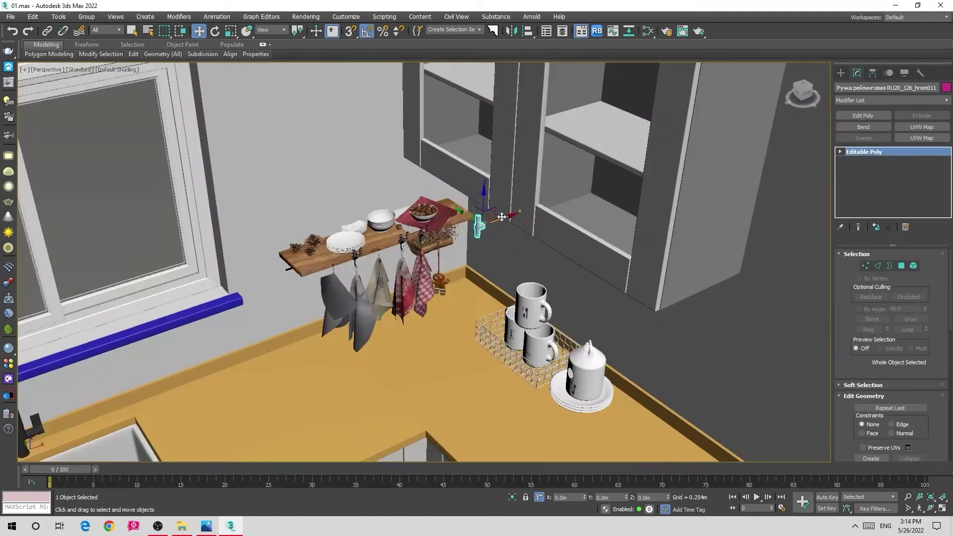
scroll(501, 268, "up", 3)
scroll(457, 213, "up", 4)
scroll(457, 213, "up", 2)
left_click_drag(397, 223, 403, 264, "shift")
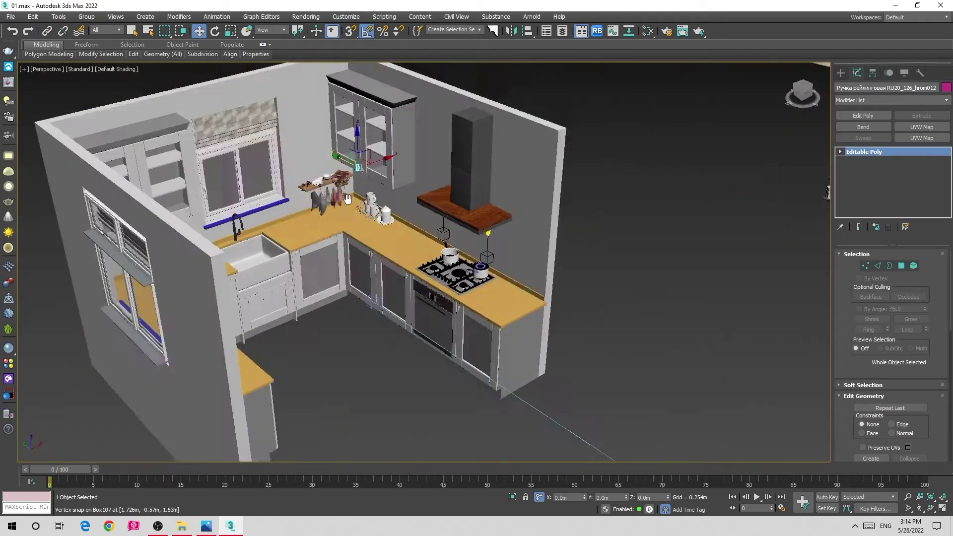